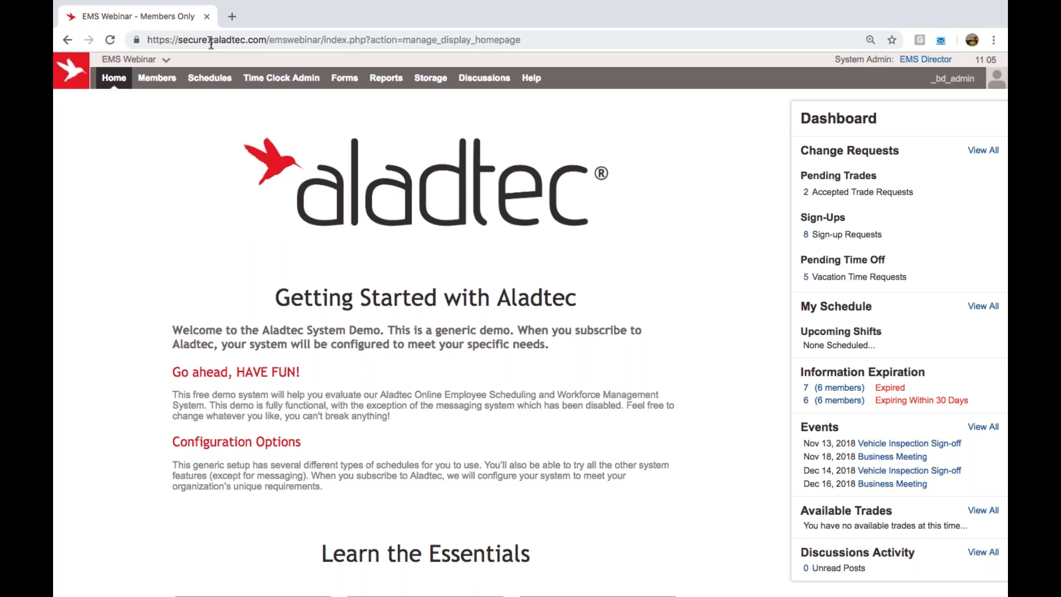
left_click_drag(213, 41, 323, 41)
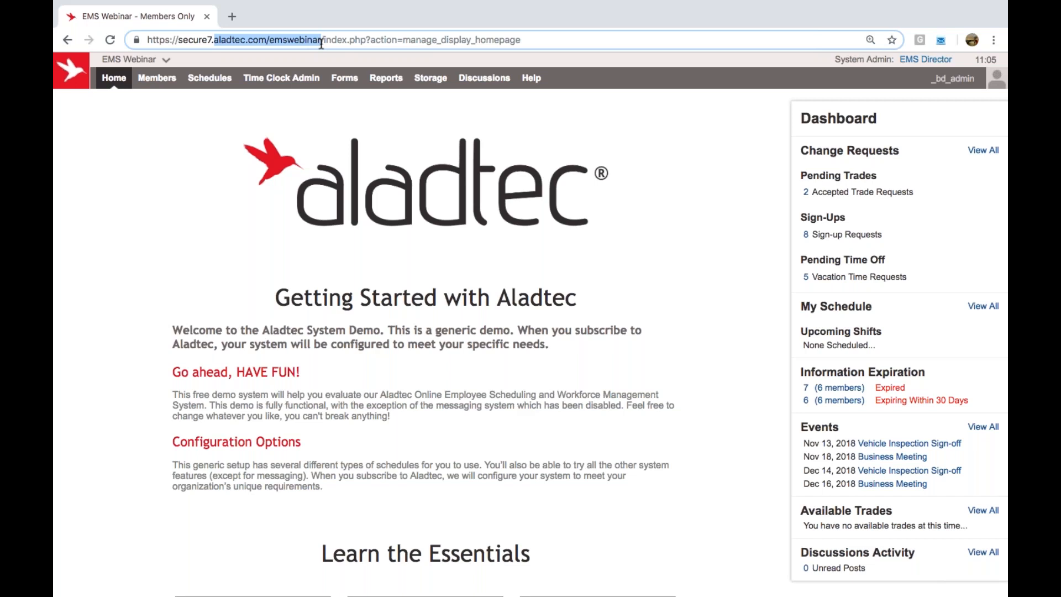
left_click(182, 198)
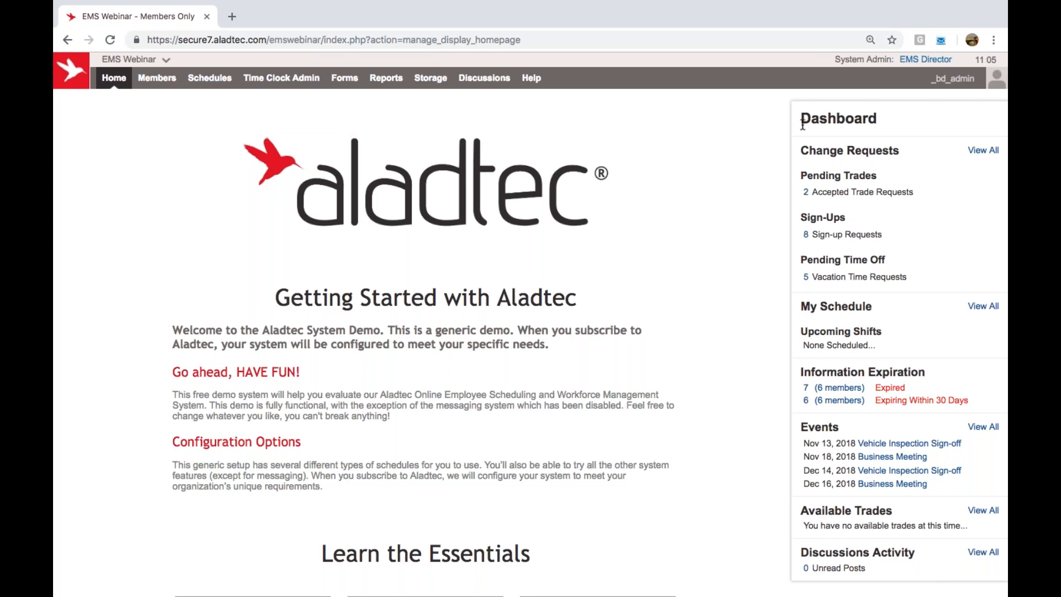
Review the accepted trade requests, sign-up requests and vacation time requests under the dashboard's change requests.
left_click(885, 198)
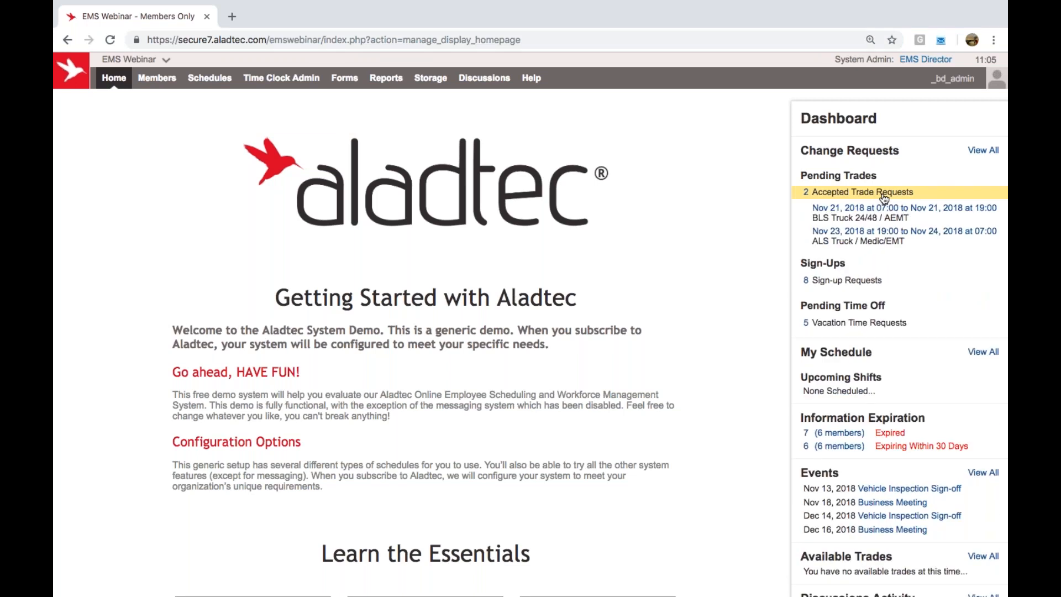
left_click(884, 198)
left_click(855, 236)
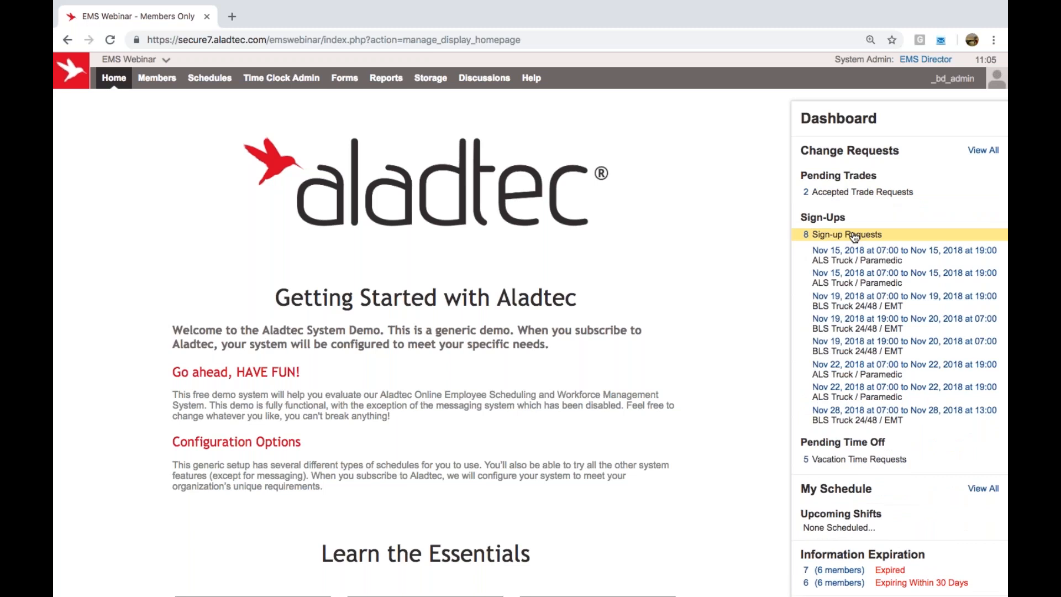
left_click(855, 237)
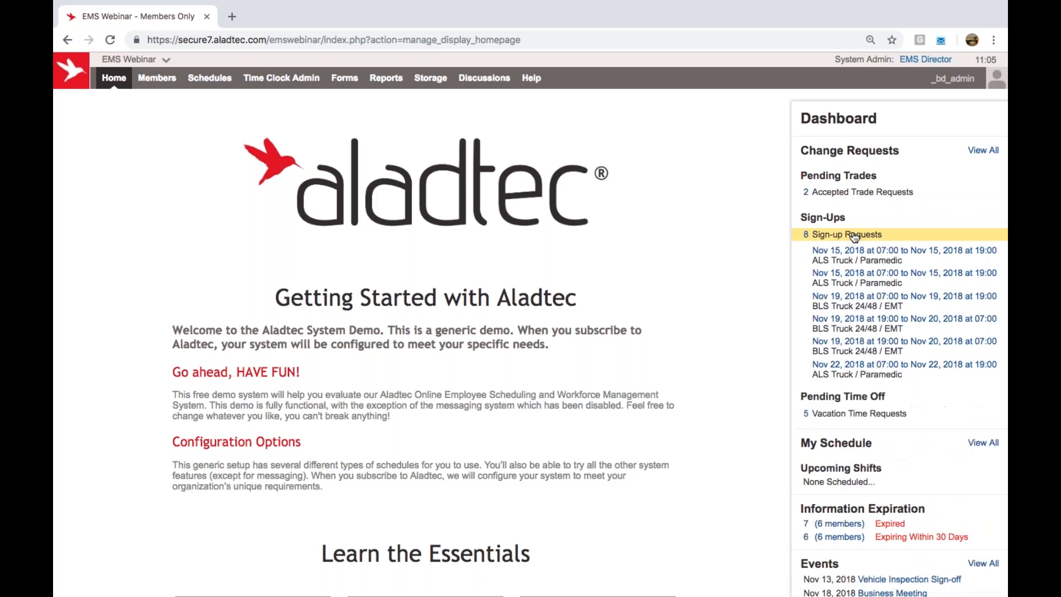
left_click(847, 282)
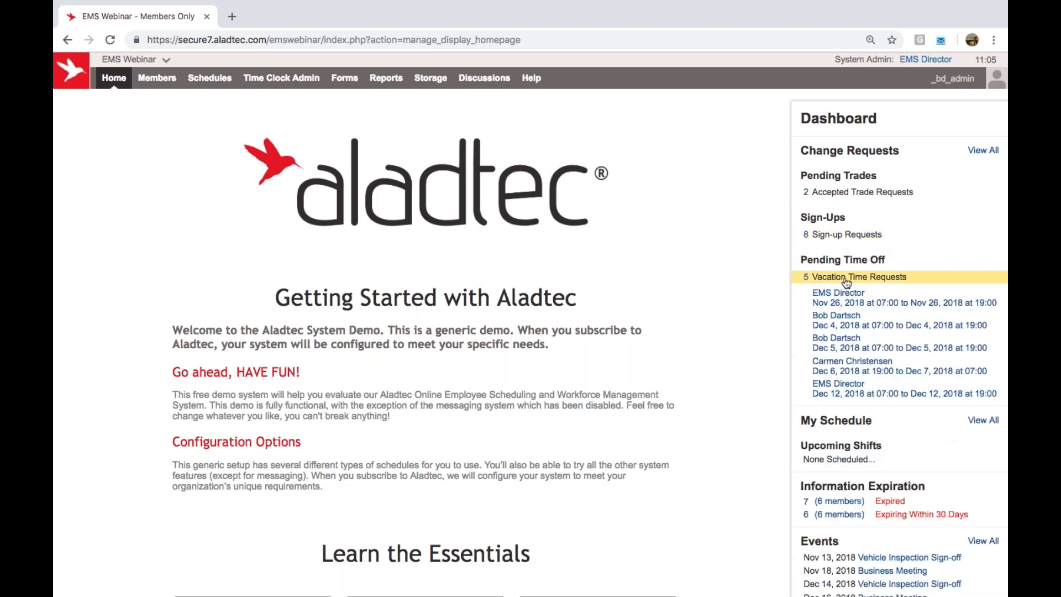
left_click(846, 282)
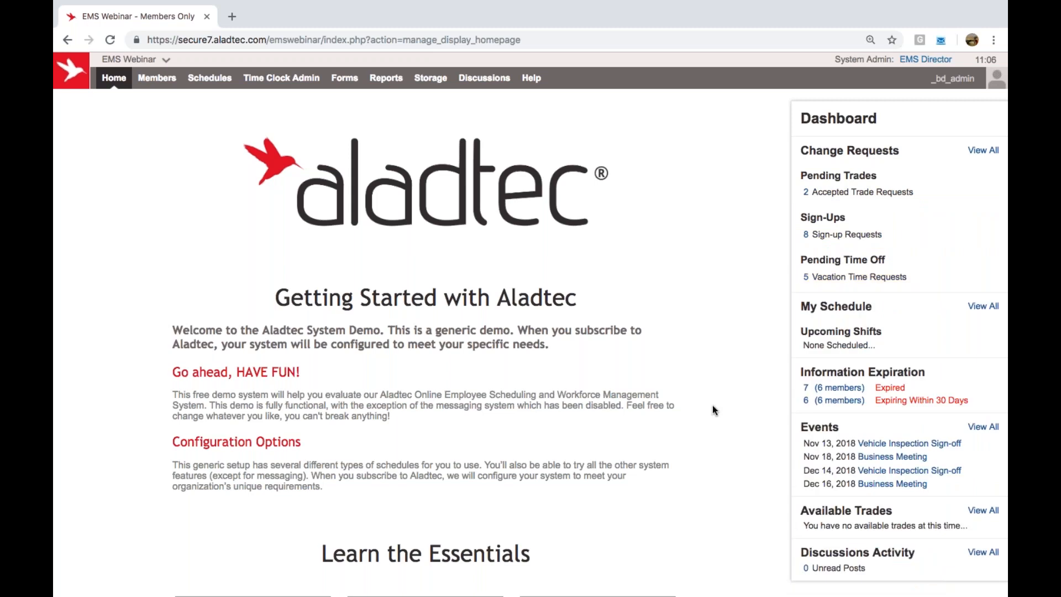
Look through the whole home page, including the getting-started text and the Learn the Essentials videos.
scroll(713, 407, "down", 2)
scroll(712, 409, "down", 3)
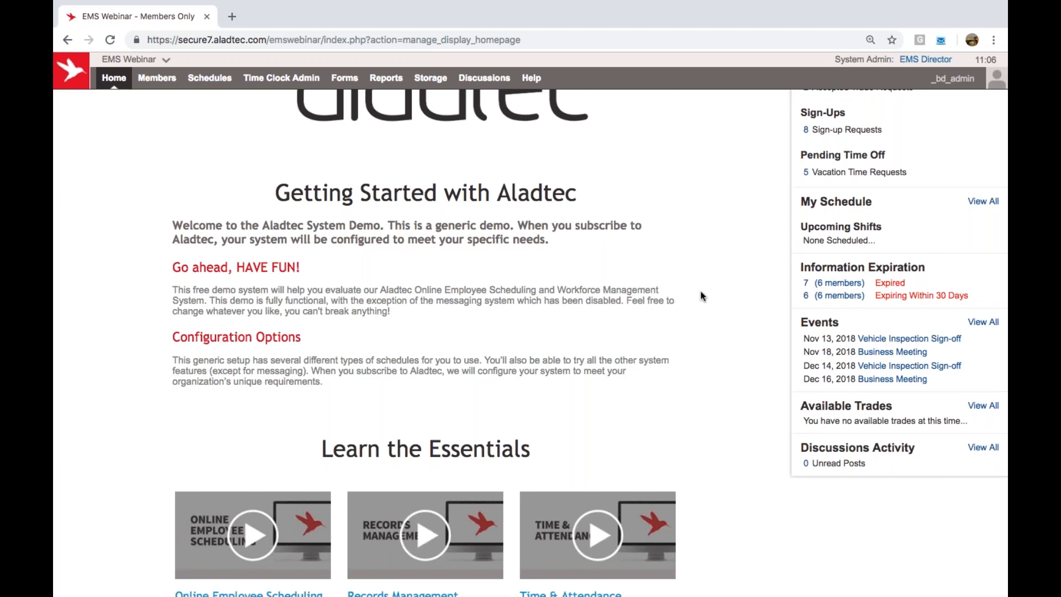
scroll(702, 296, "up", 4)
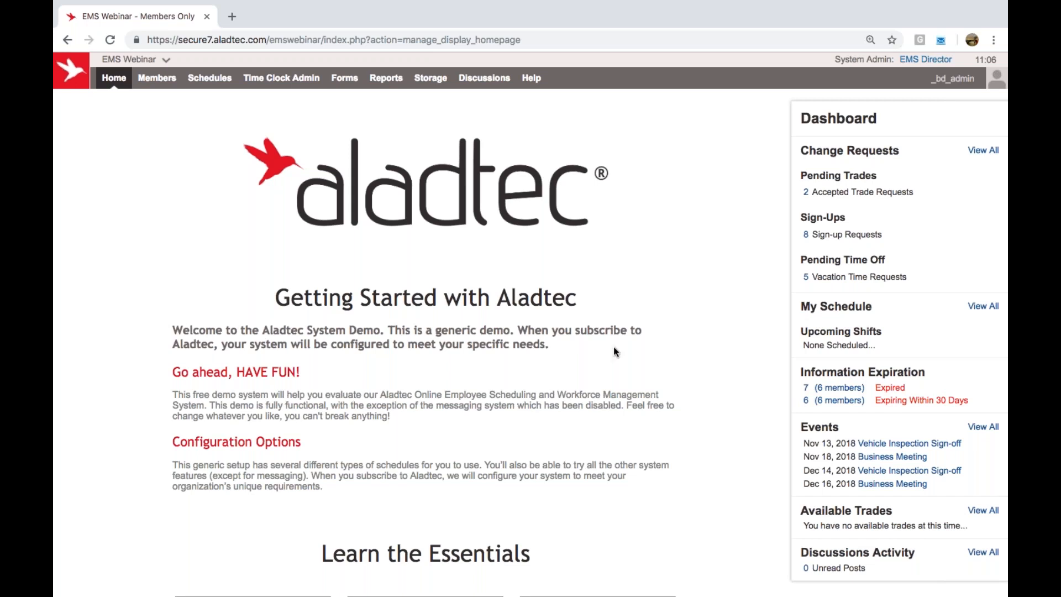
scroll(420, 343, "down", 1)
scroll(420, 343, "down", 5)
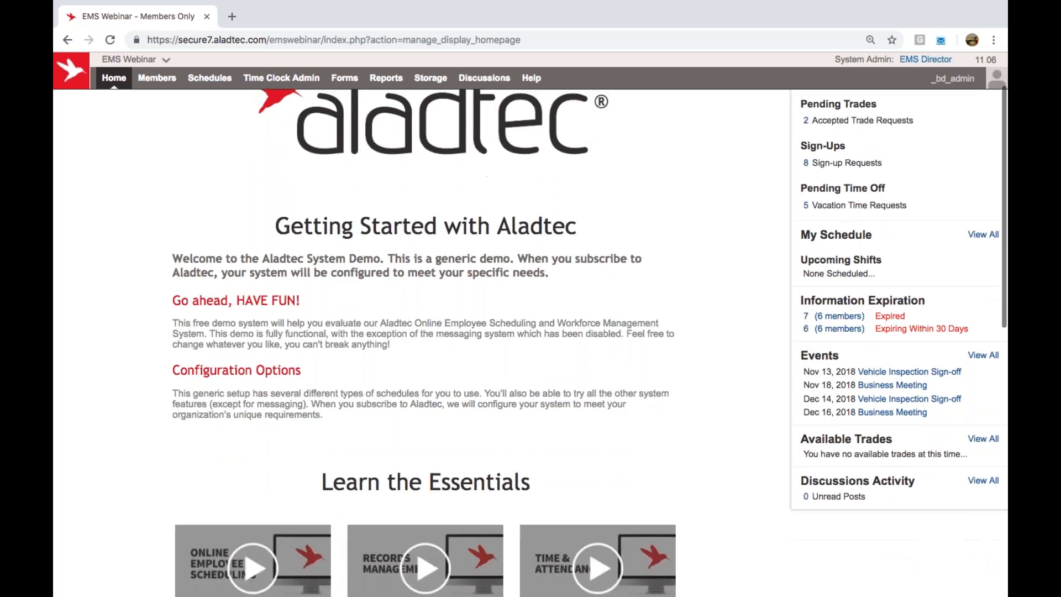
scroll(420, 342, "down", 4)
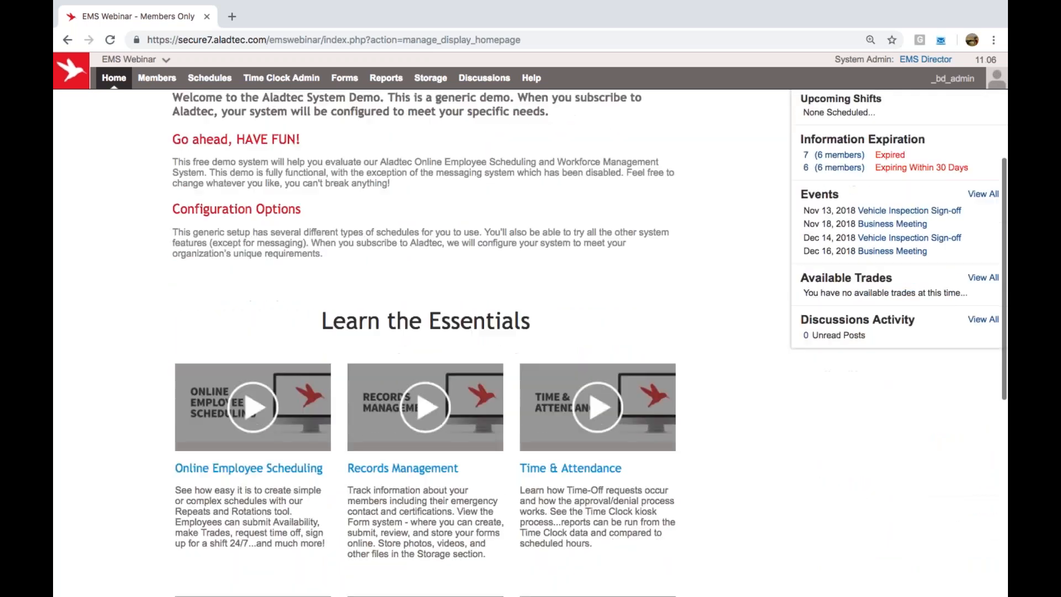
scroll(421, 343, "down", 1)
scroll(420, 343, "down", 10)
scroll(420, 342, "down", 2)
scroll(420, 343, "down", 4)
scroll(420, 343, "up", 8)
scroll(420, 342, "up", 9)
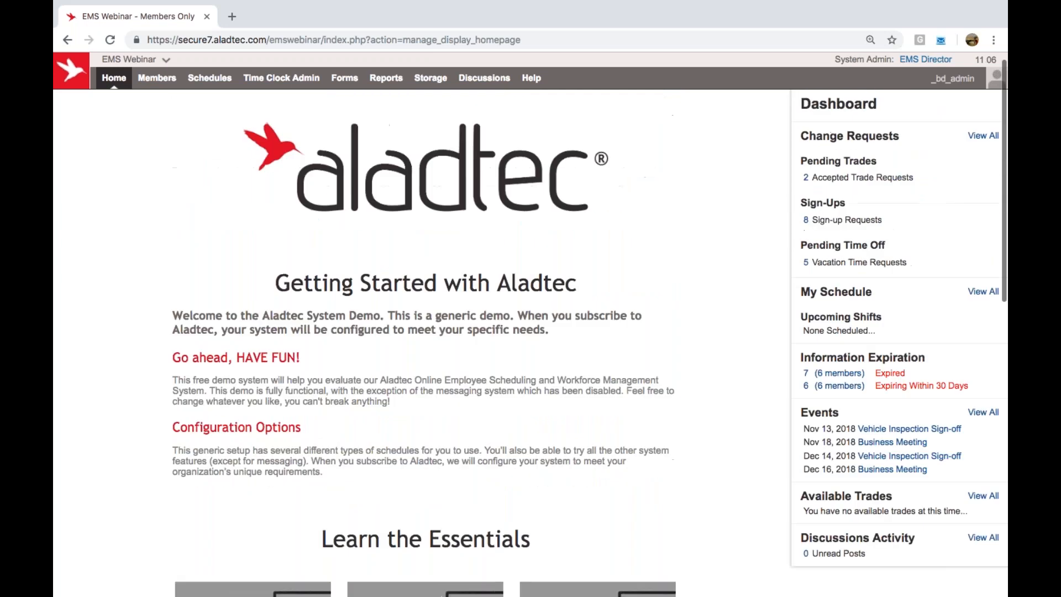
Open the member database and review the columns and member filters available for its view.
left_click(153, 88)
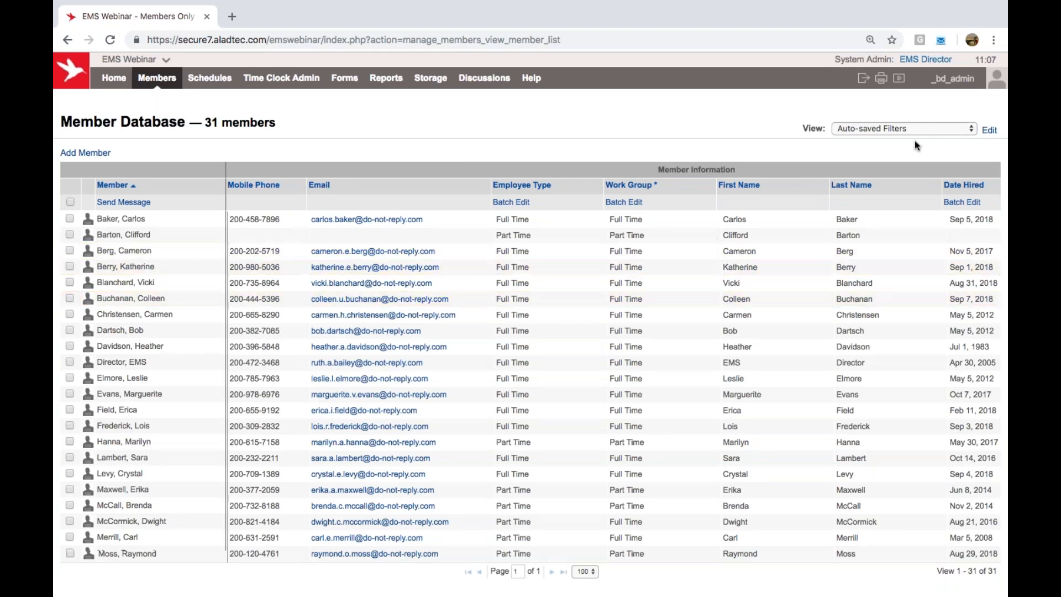
left_click(990, 131)
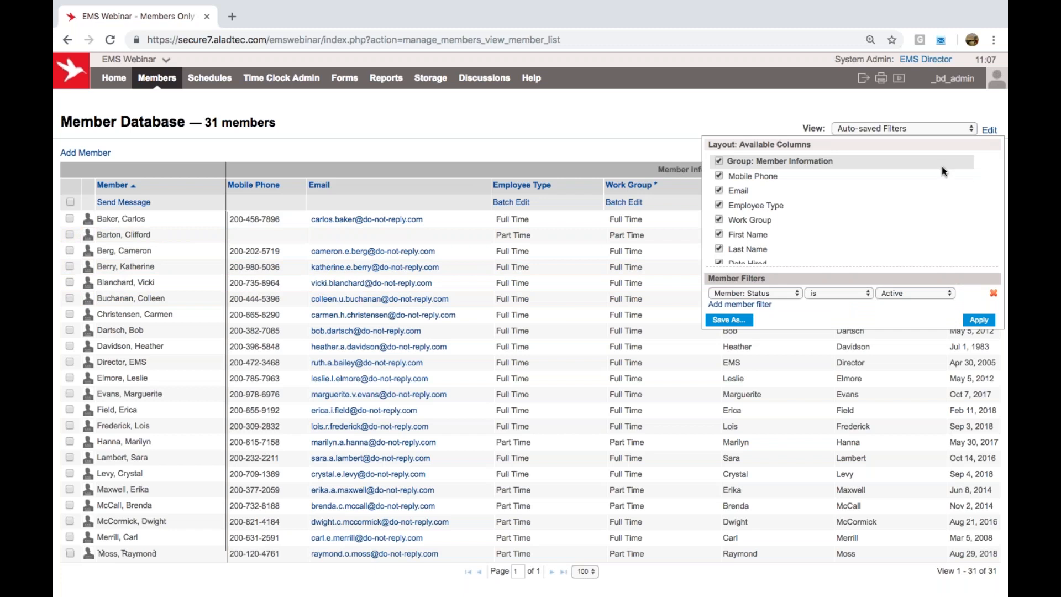
scroll(878, 227, "down", 3)
scroll(878, 228, "down", 5)
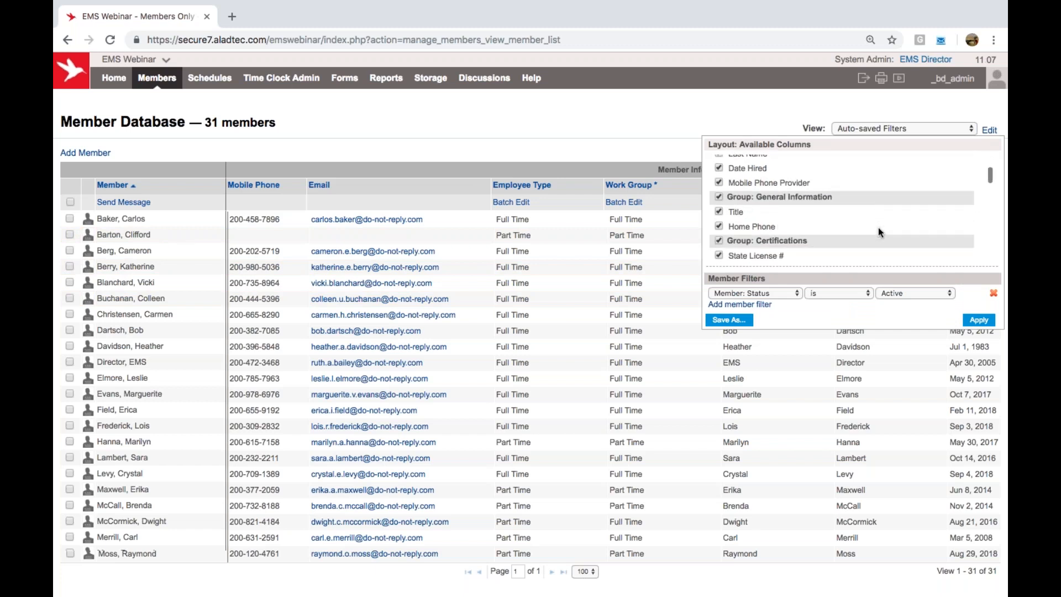
left_click(646, 157)
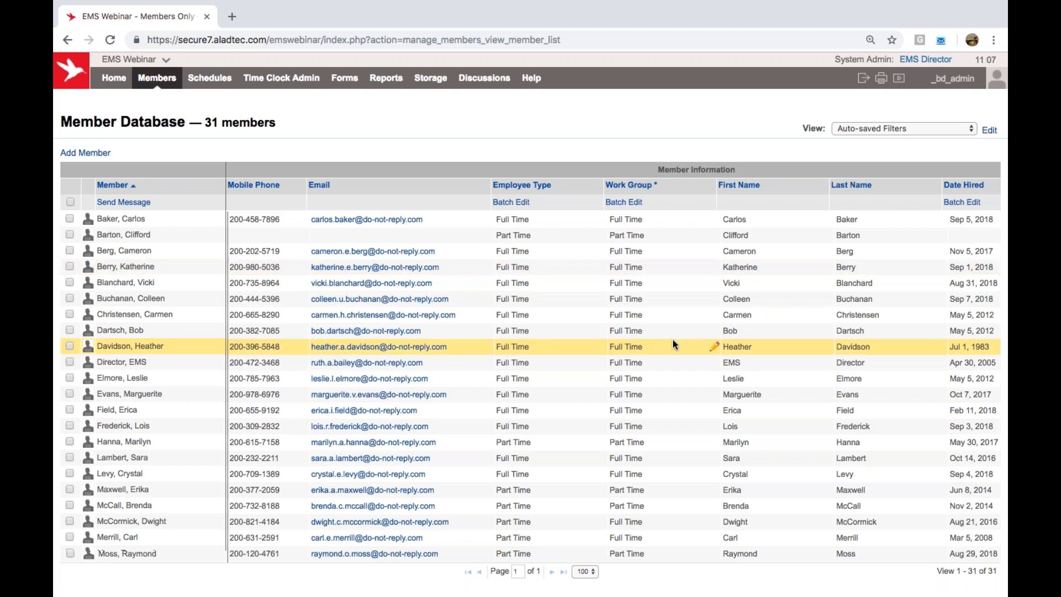
Sort the member list by CPR certification expiration in descending order to review the expiring certifications.
scroll(673, 344, "right", 1)
scroll(673, 343, "right", 3)
scroll(673, 342, "right", 10)
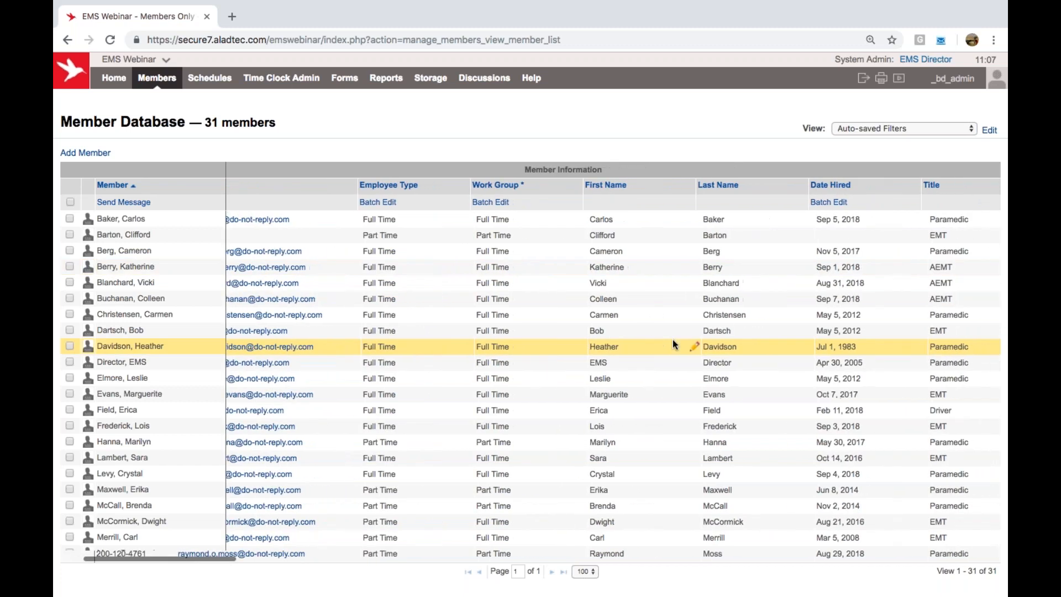
scroll(673, 343, "right", 6)
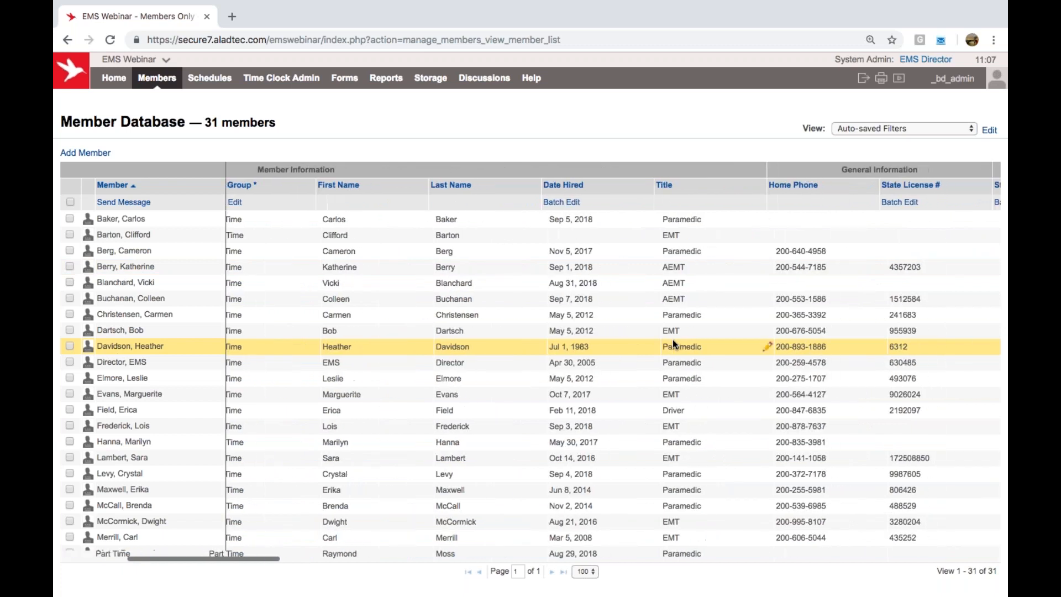
scroll(673, 343, "right", 20)
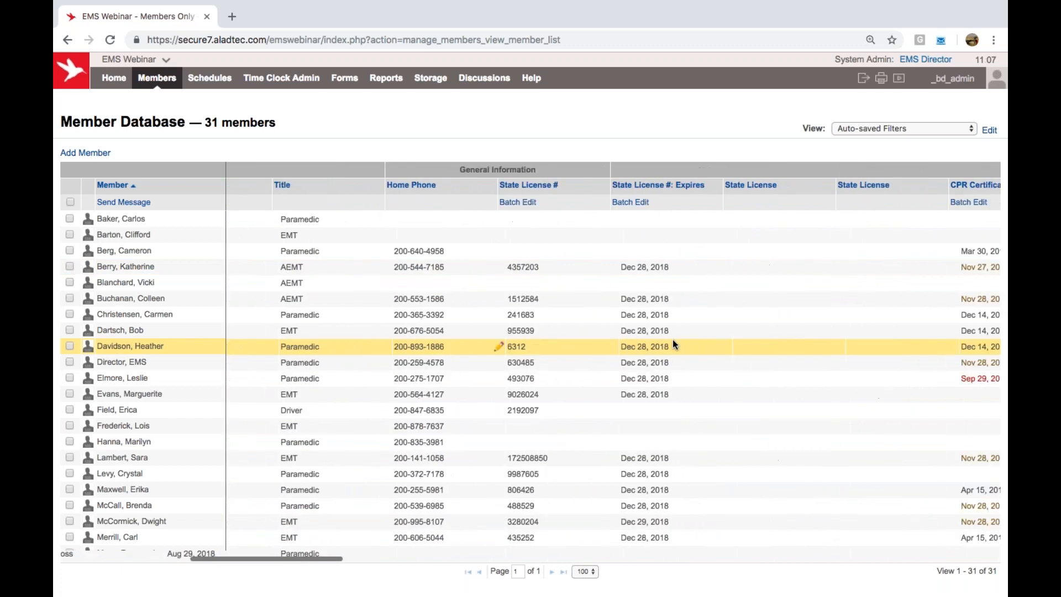
scroll(672, 343, "right", 2)
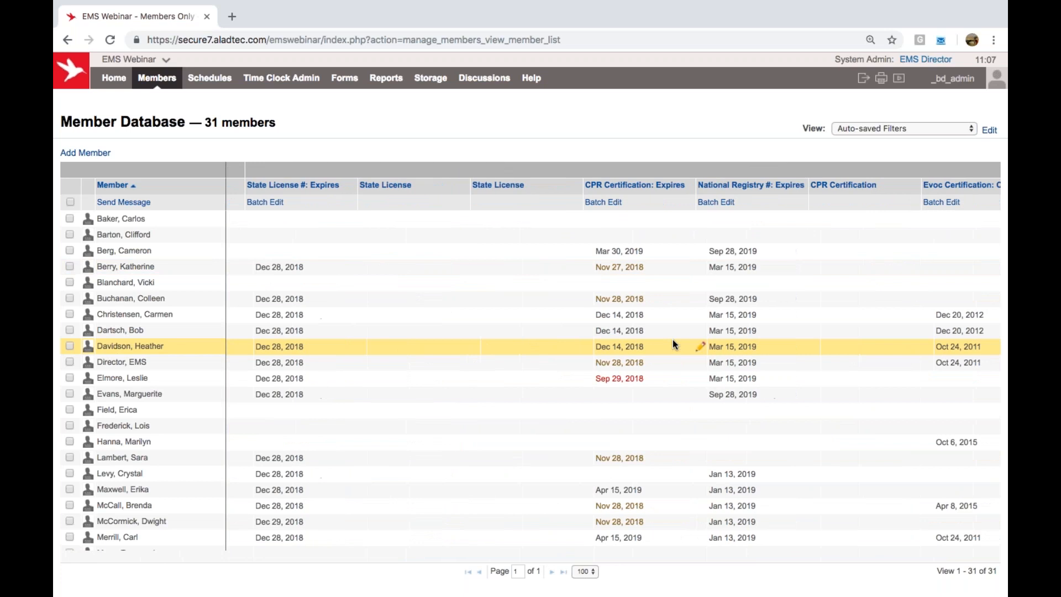
scroll(672, 339, "right", 11)
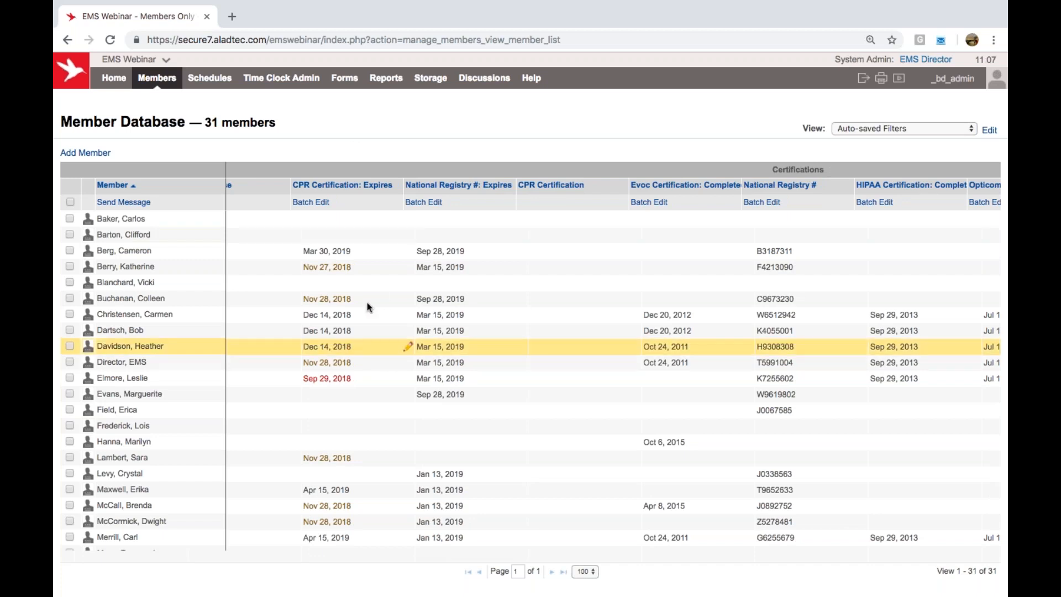
left_click(350, 186)
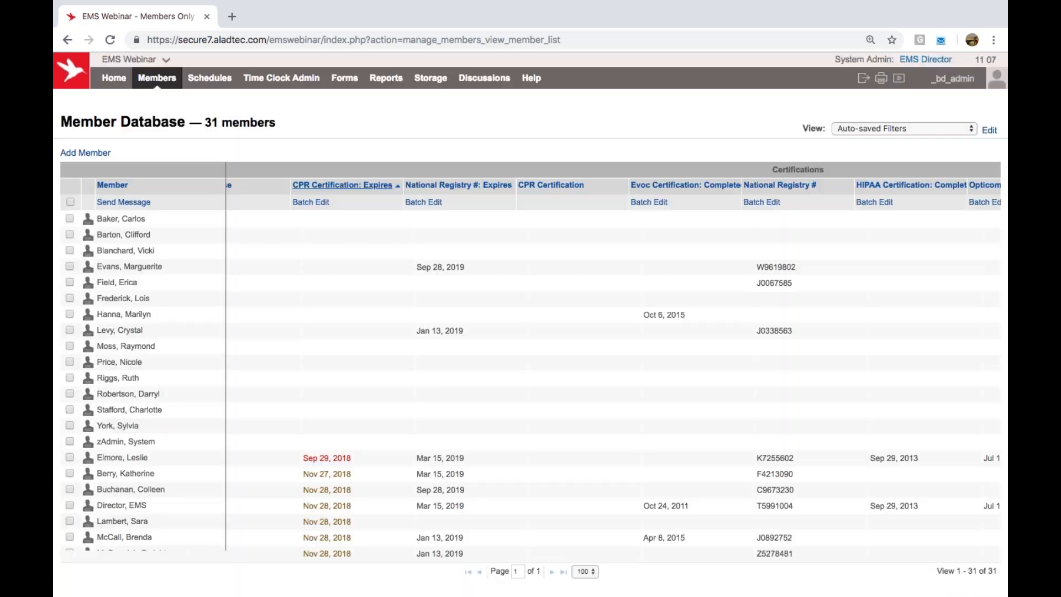
left_click(350, 186)
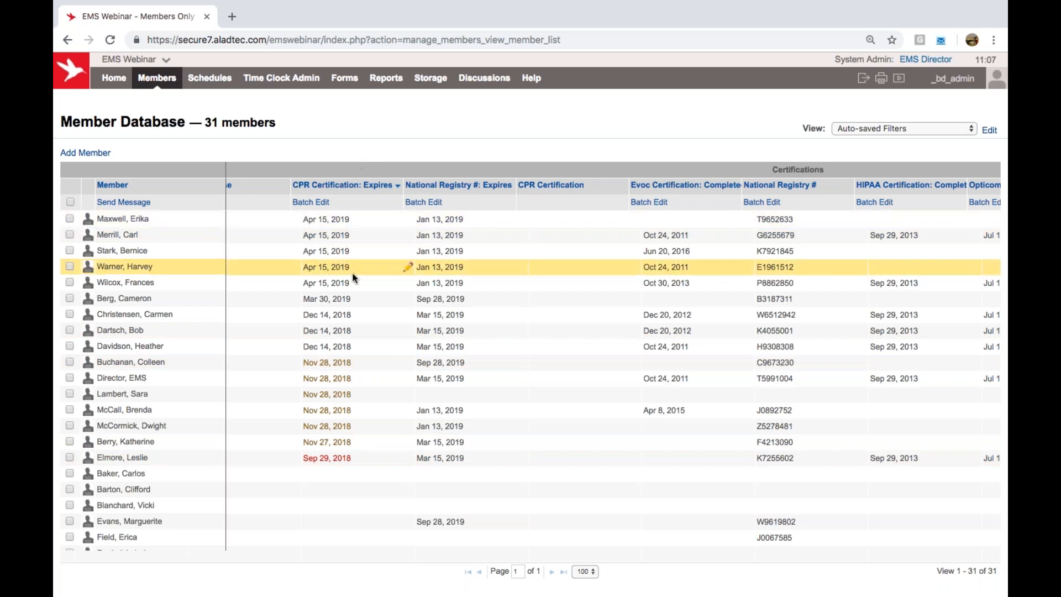
Sort the member list alphabetically by member name again.
scroll(355, 277, "left", 10)
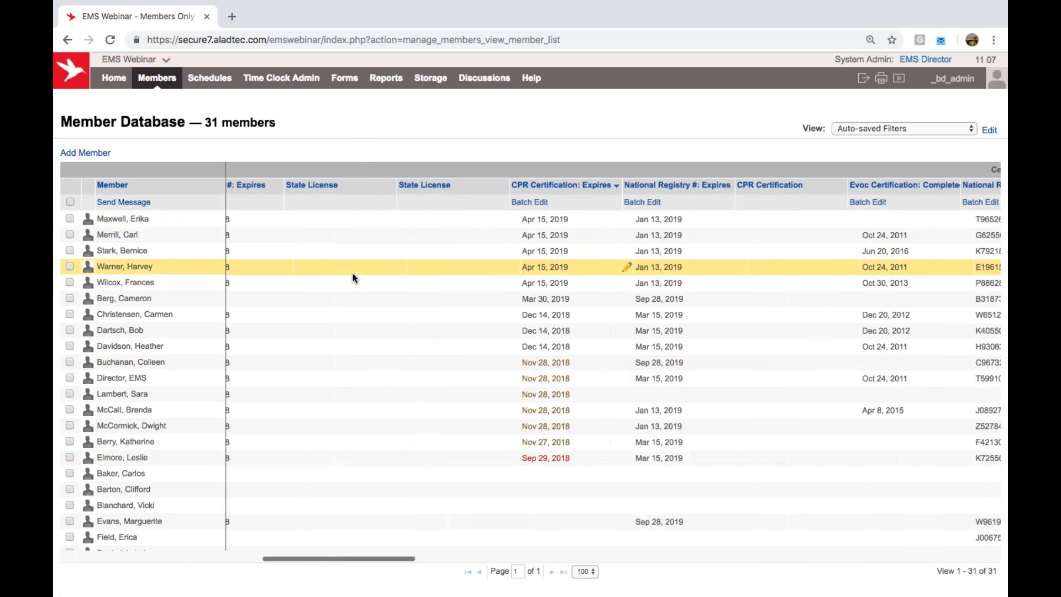
scroll(353, 273, "left", 15)
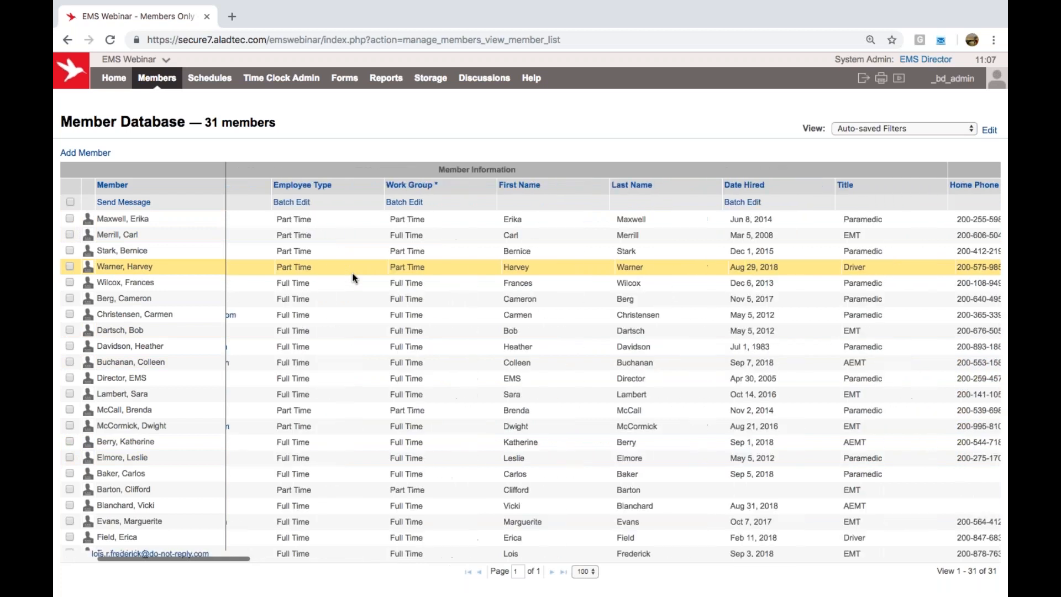
left_click(114, 186)
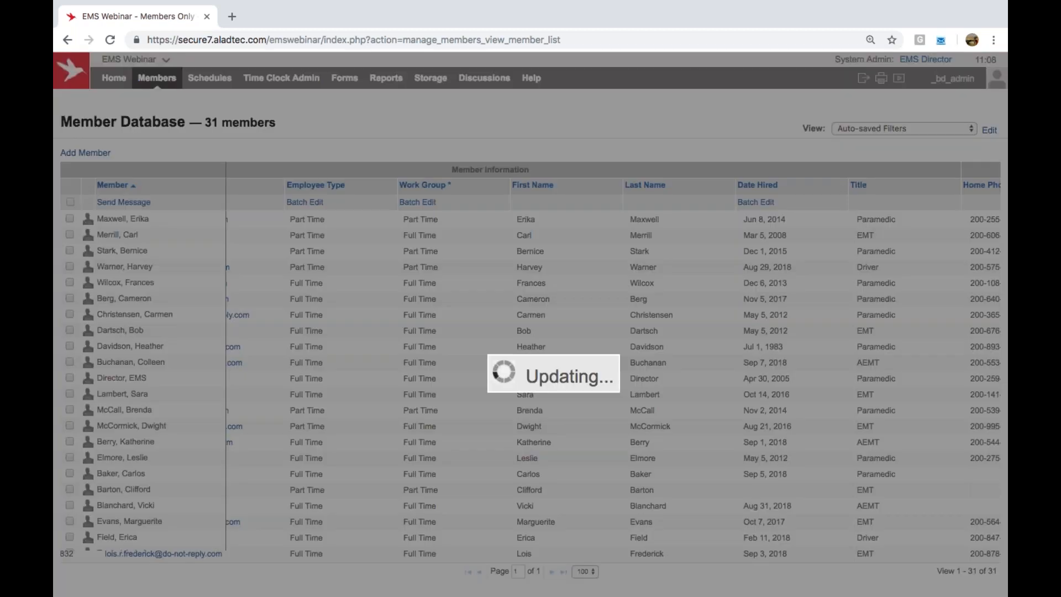
Open the first listed member's record for editing.
left_click(121, 219)
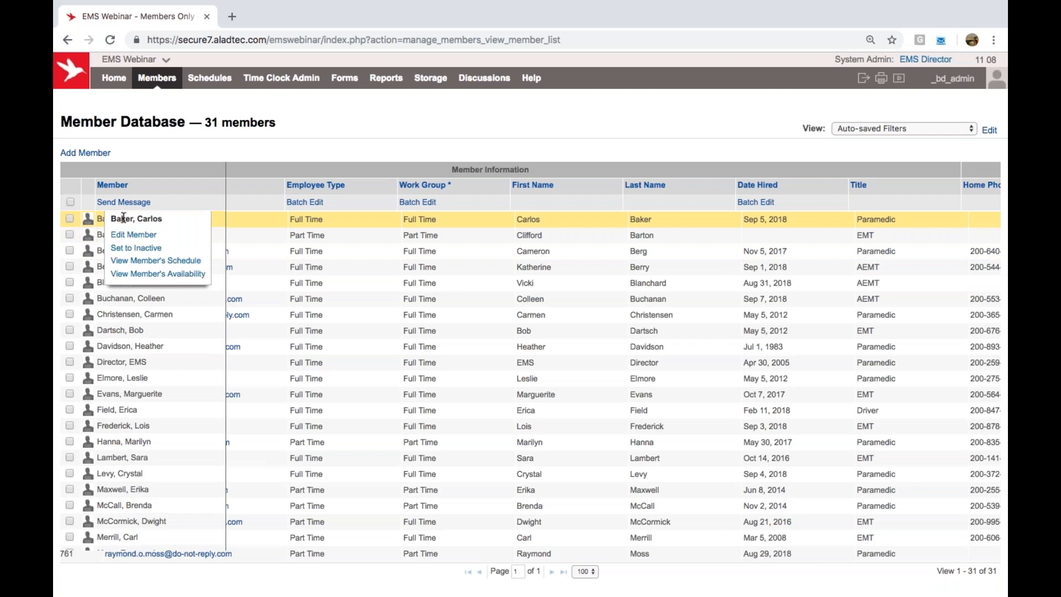
left_click(145, 236)
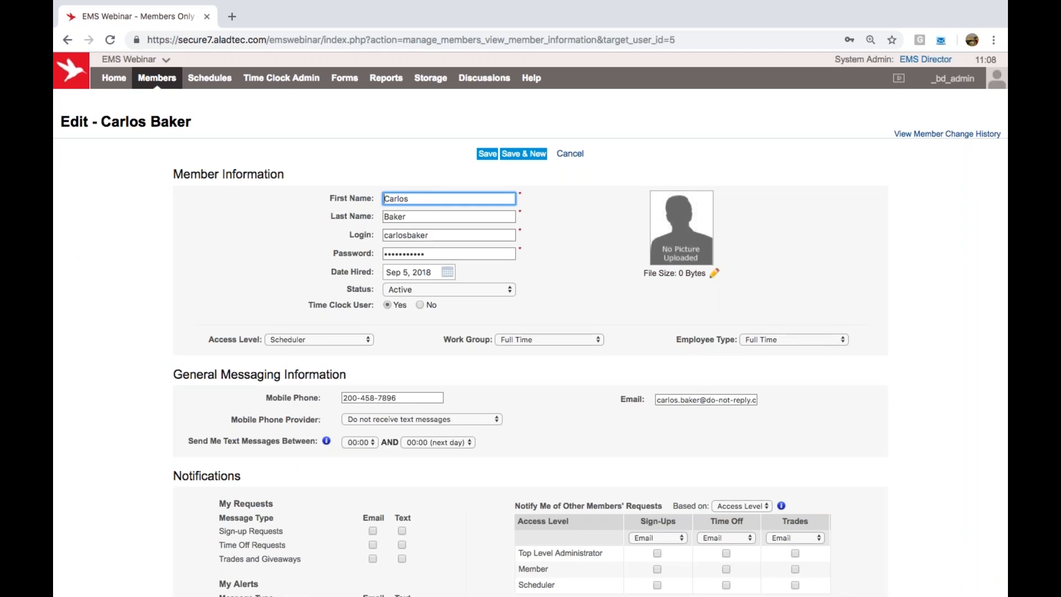
left_click(563, 287)
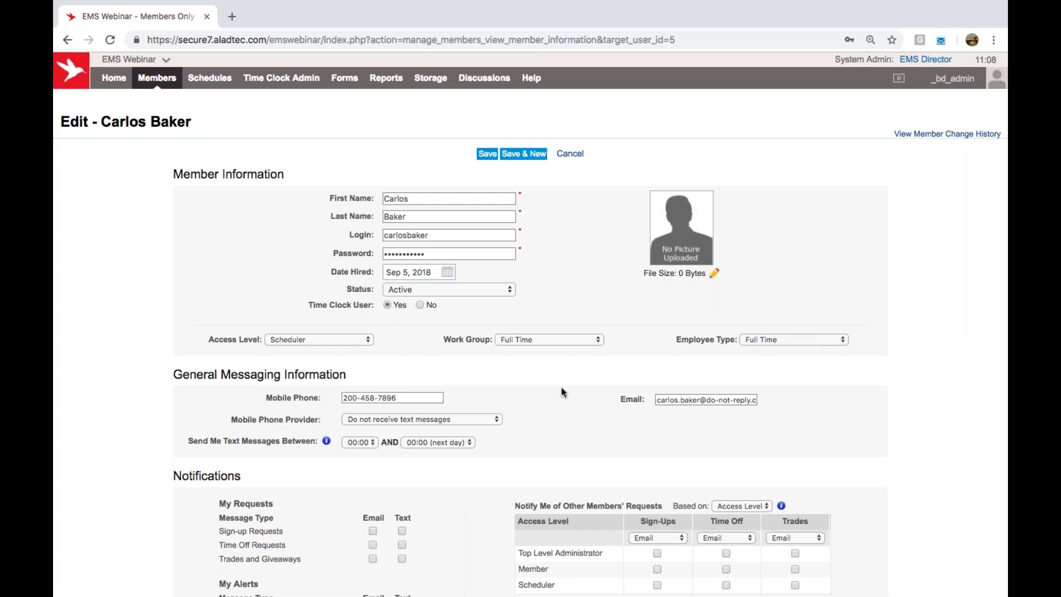
Review the access level and work group choices in the member's record, leaving both settings as they are.
scroll(563, 393, "down", 1)
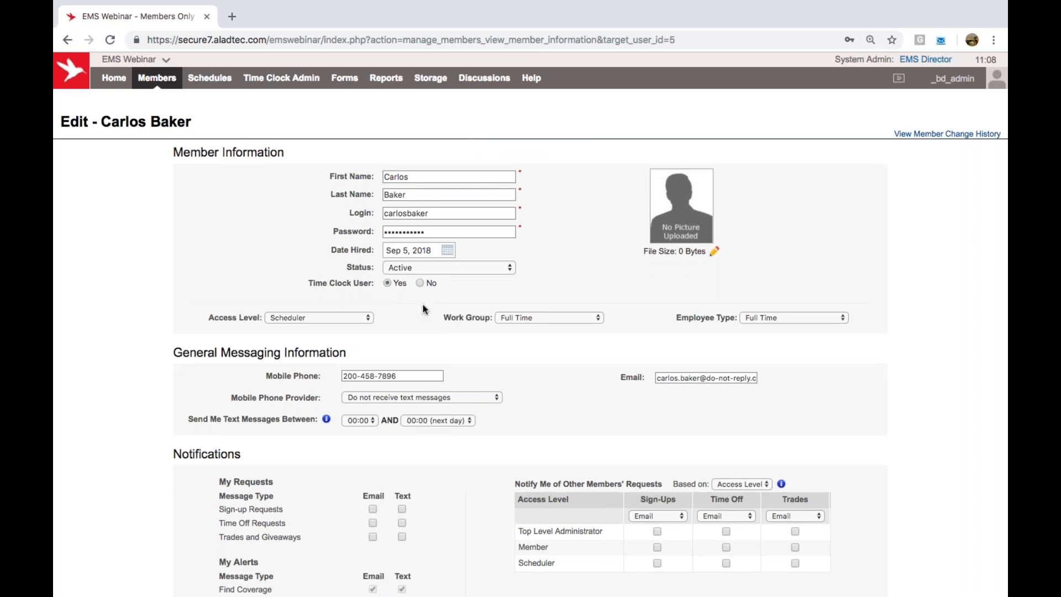
scroll(398, 348, "down", 5)
scroll(390, 359, "down", 2)
left_click(340, 154)
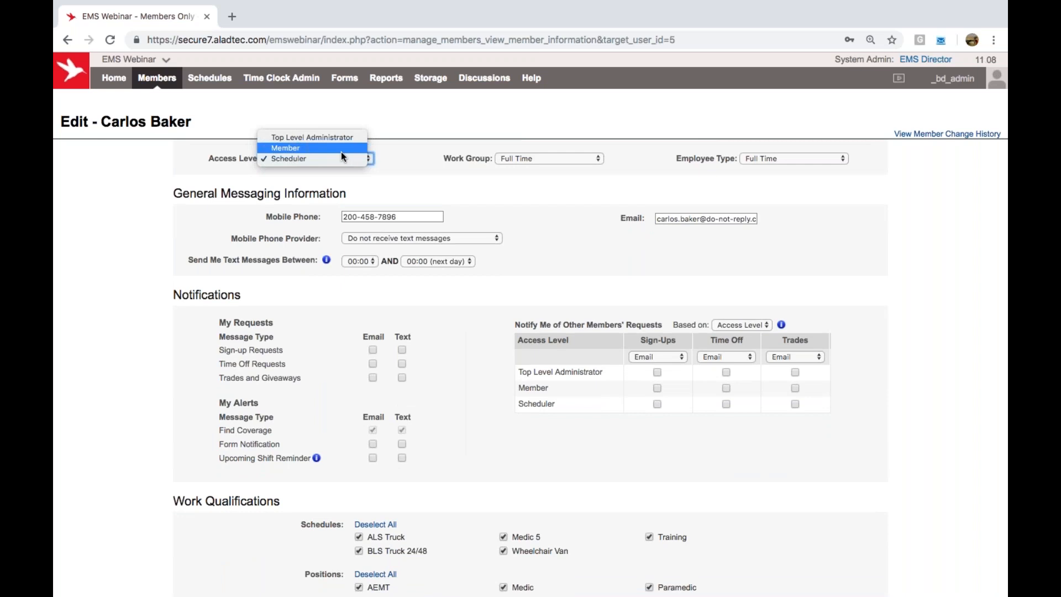
left_click(407, 162)
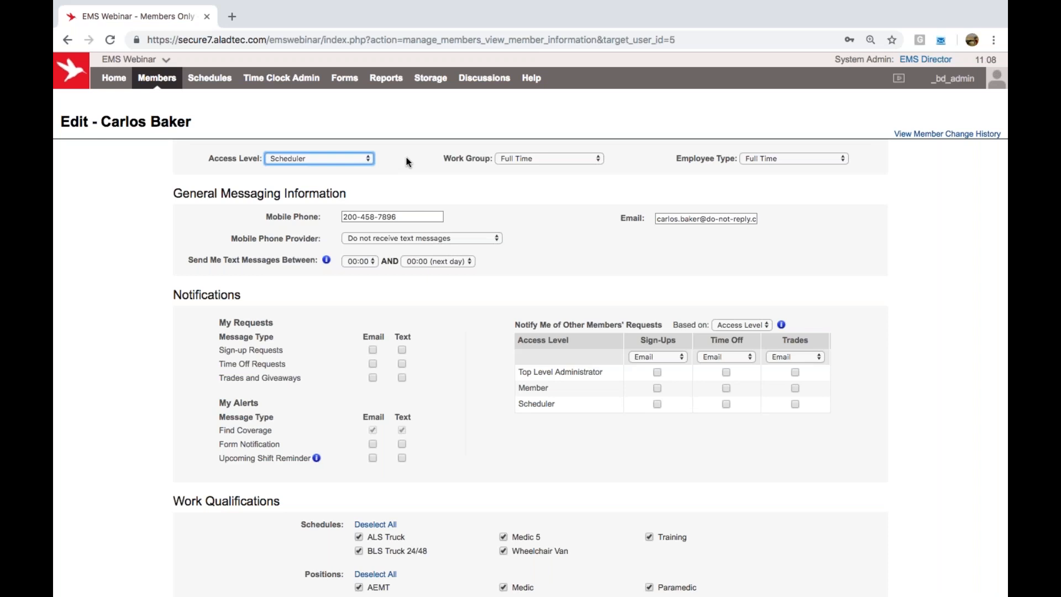
left_click(592, 158)
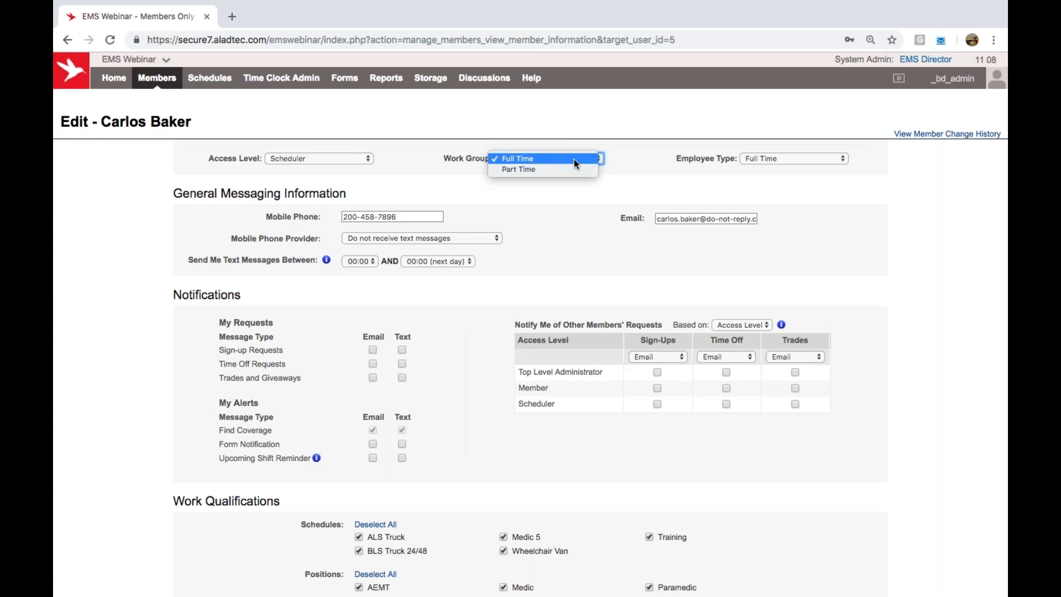
left_click(649, 173)
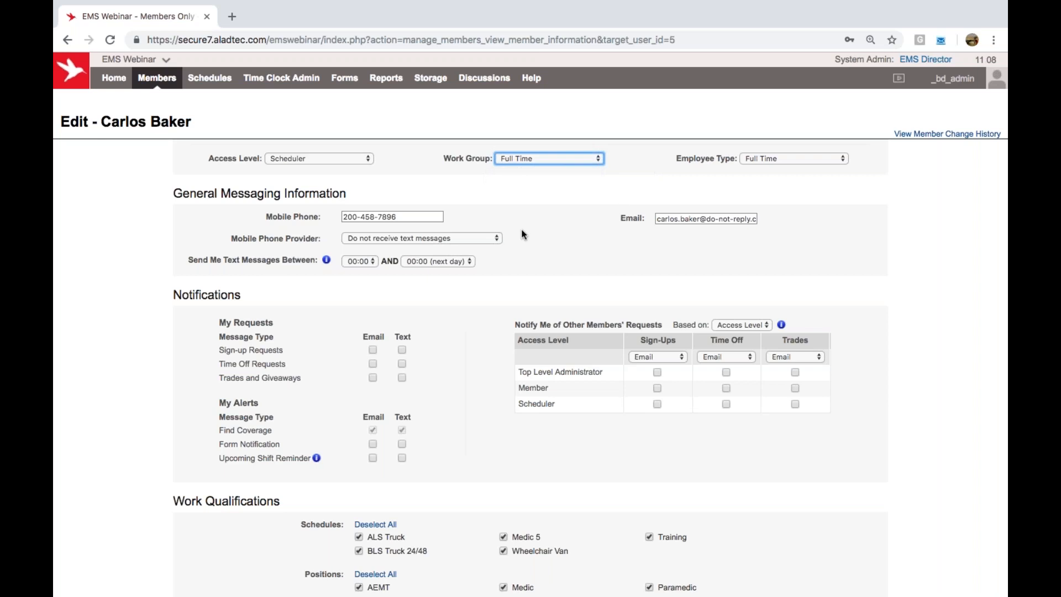
scroll(524, 234, "down", 1)
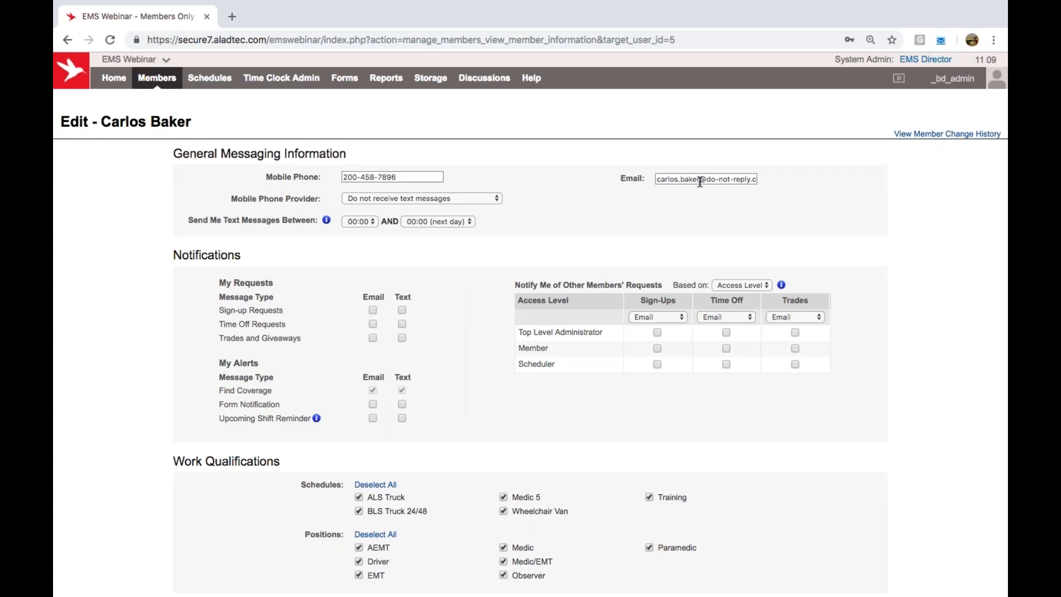
Set the member's mobile phone provider to AT&T.
left_click(474, 202)
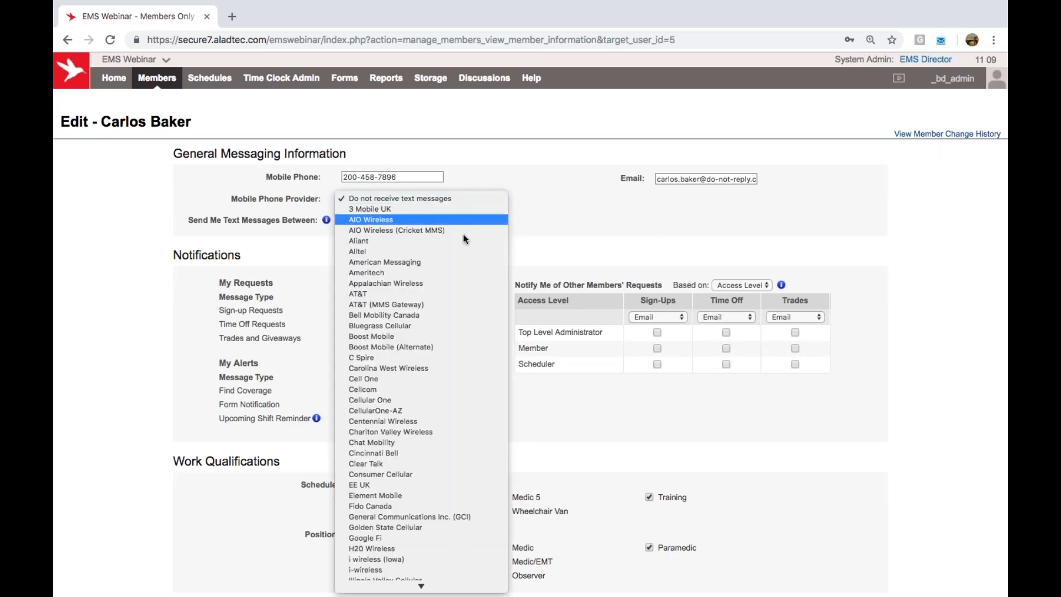
left_click(430, 294)
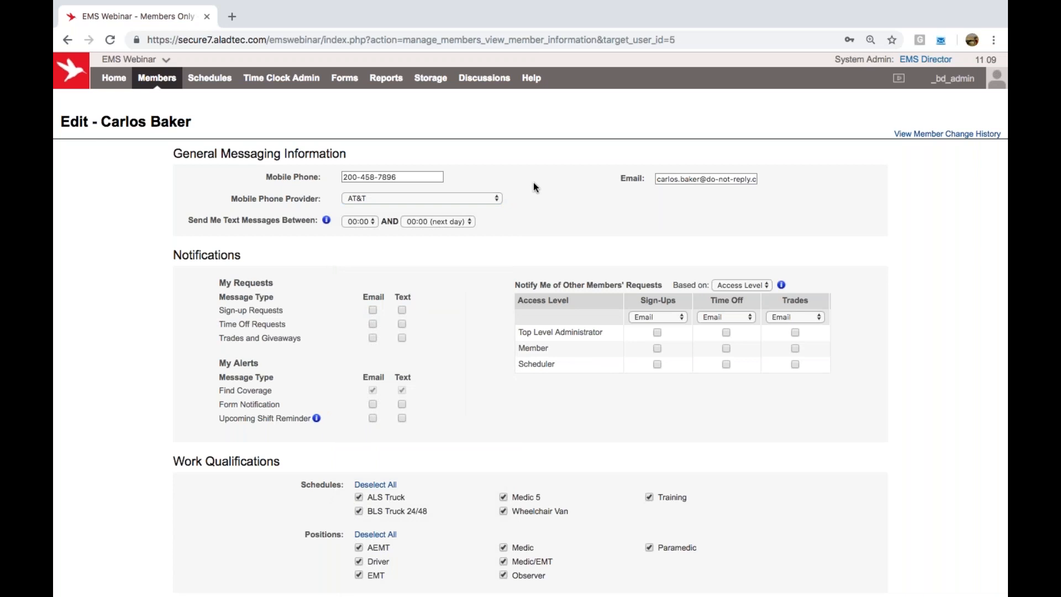
Under My Requests, enable email for sign-up requests, email and text for time off requests, and text for trades and giveaways.
scroll(533, 182, "down", 4)
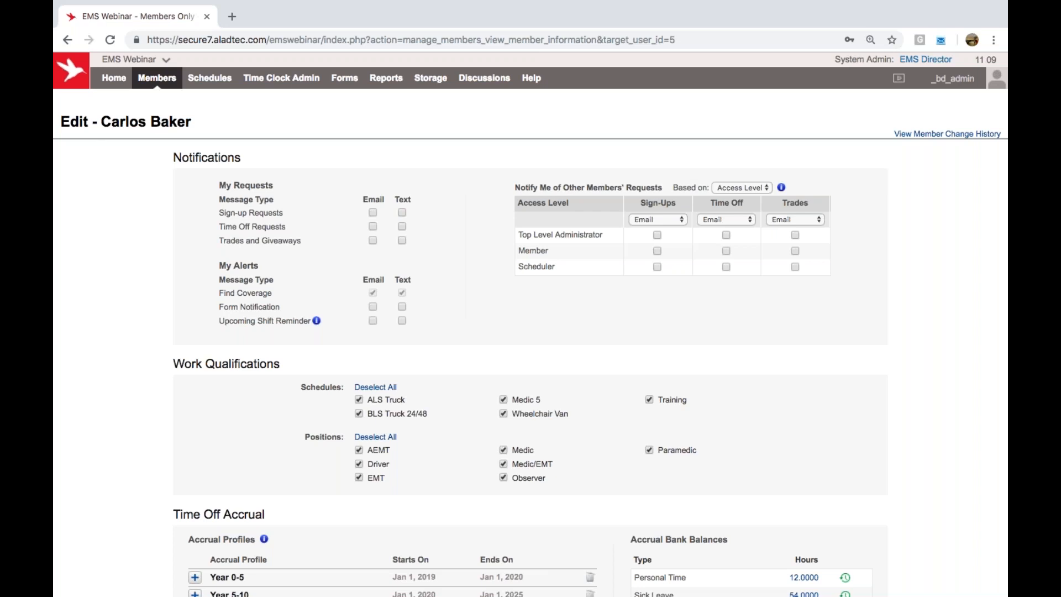
left_click(373, 213)
left_click(373, 227)
left_click_drag(218, 201, 398, 235)
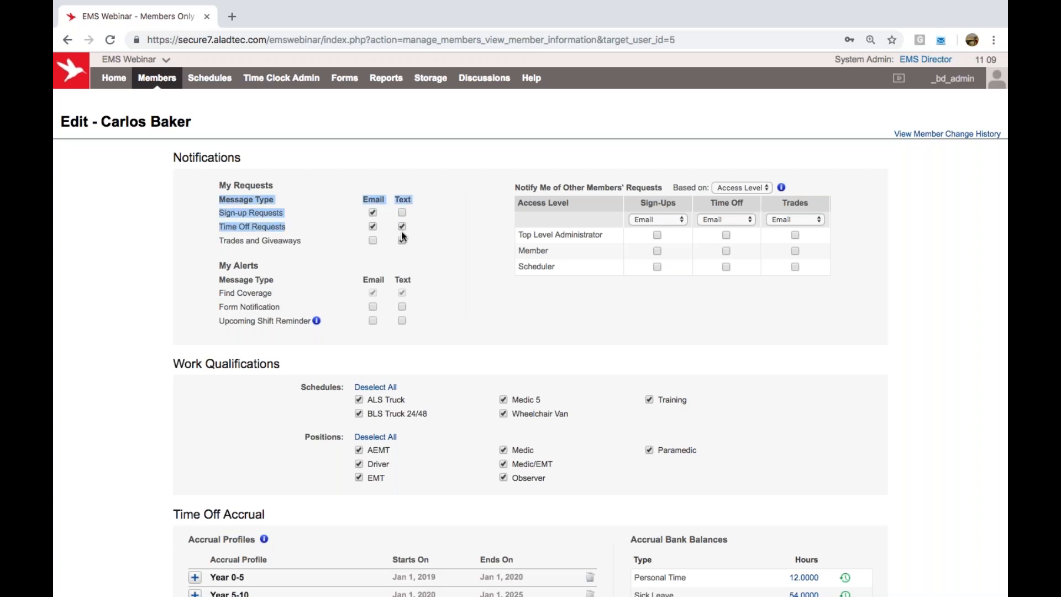
left_click(428, 234)
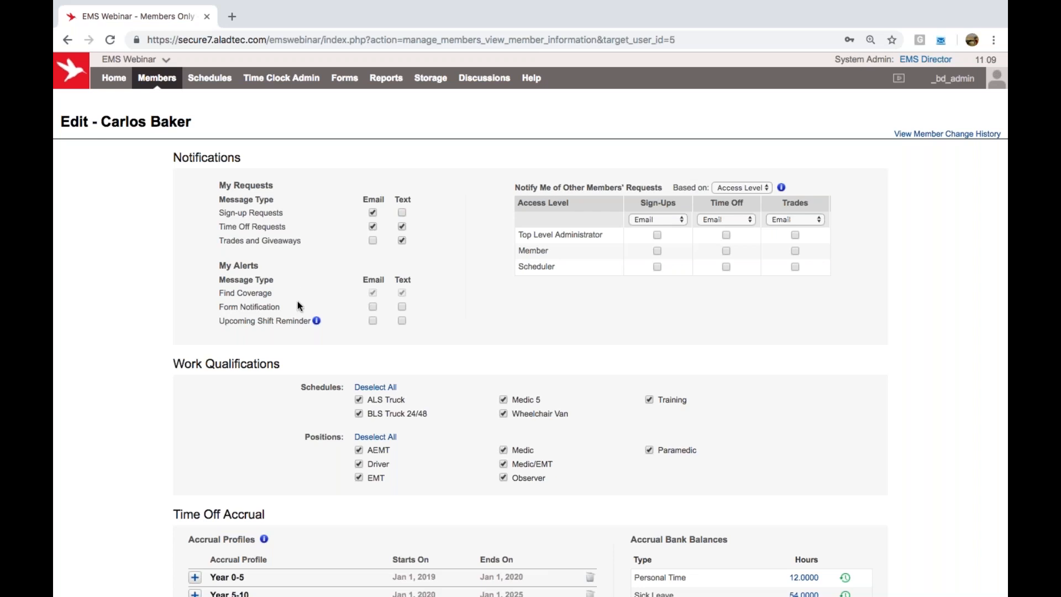
Under My Alerts, enable email and text for form notifications and email for the upcoming shift reminder.
scroll(297, 301, "down", 1)
scroll(307, 276, "up", 1)
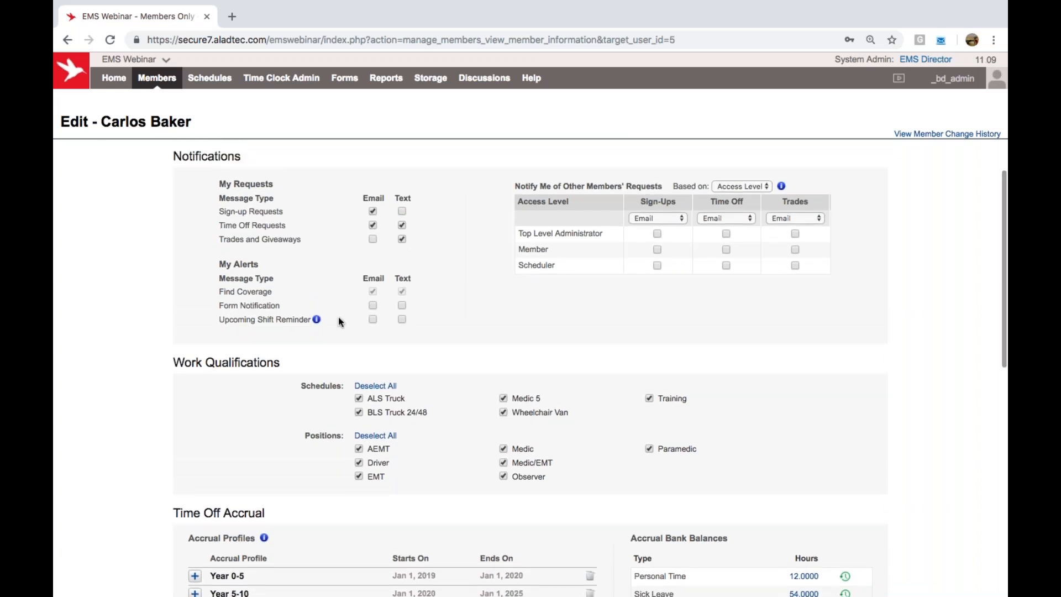
left_click(373, 307)
left_click(402, 306)
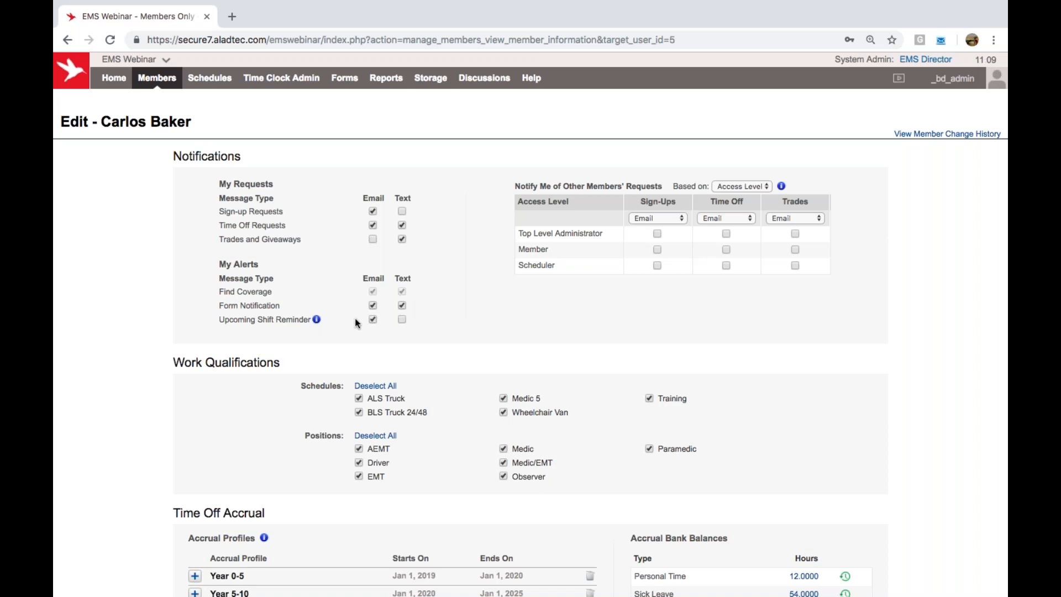
mouse_move(318, 321)
Base the notifications about other members' requests on Work Group.
left_click_drag(518, 190, 819, 267)
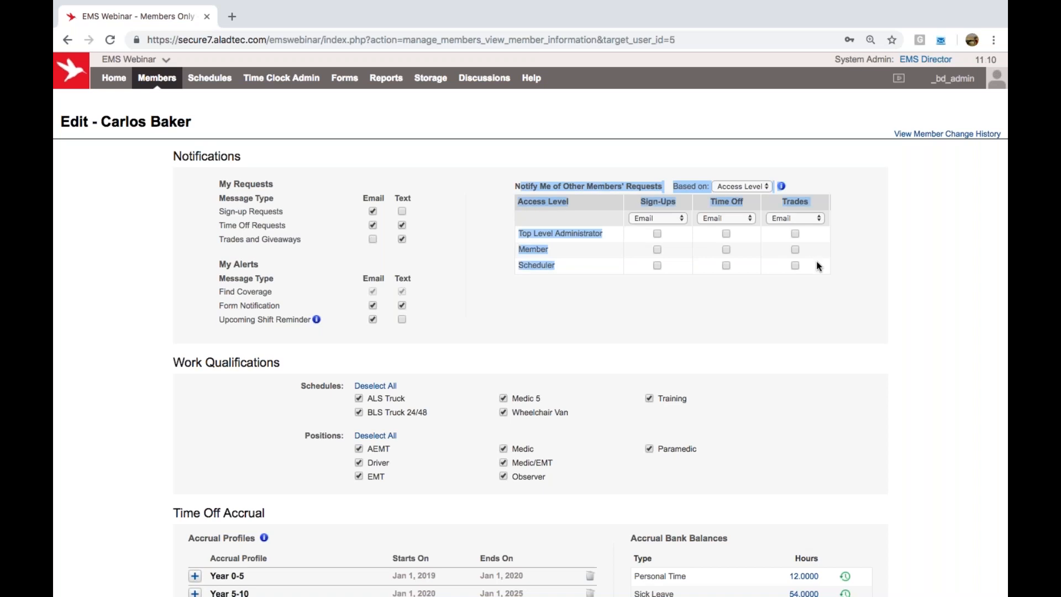
left_click(838, 264)
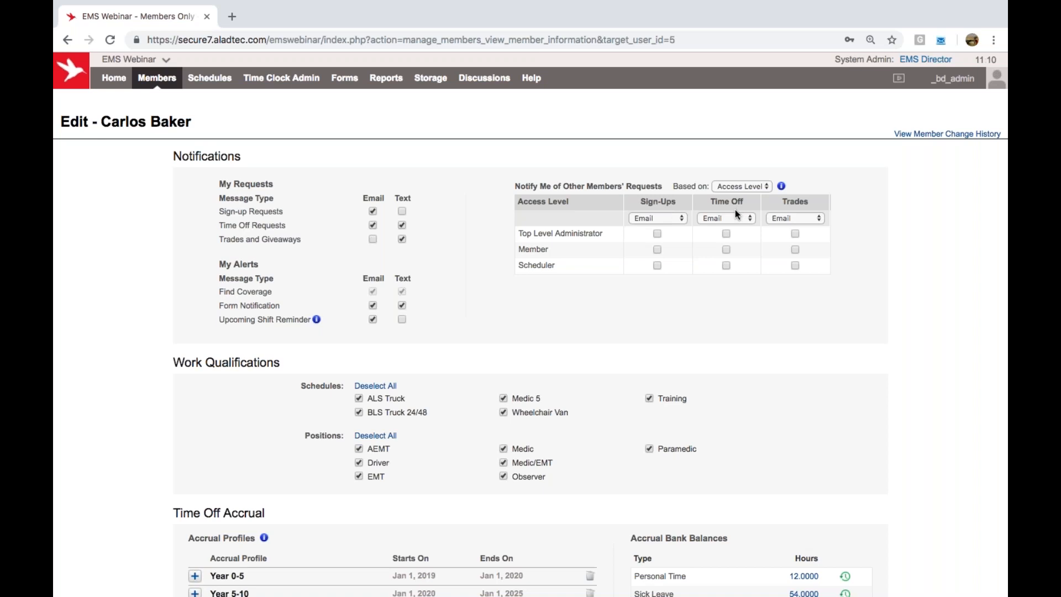
left_click(656, 220)
left_click(754, 188)
left_click(754, 186)
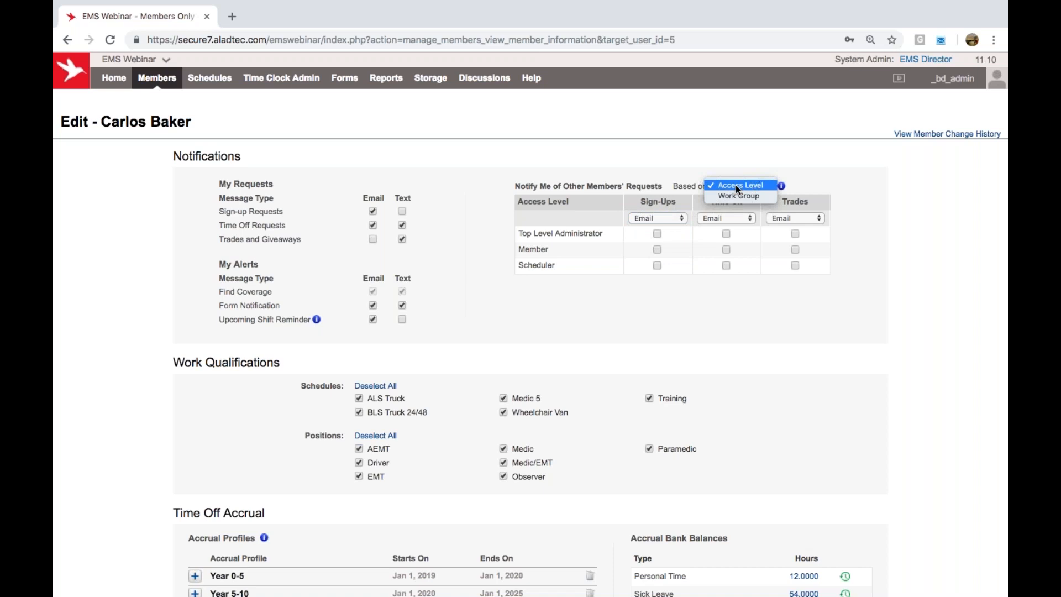
left_click(748, 197)
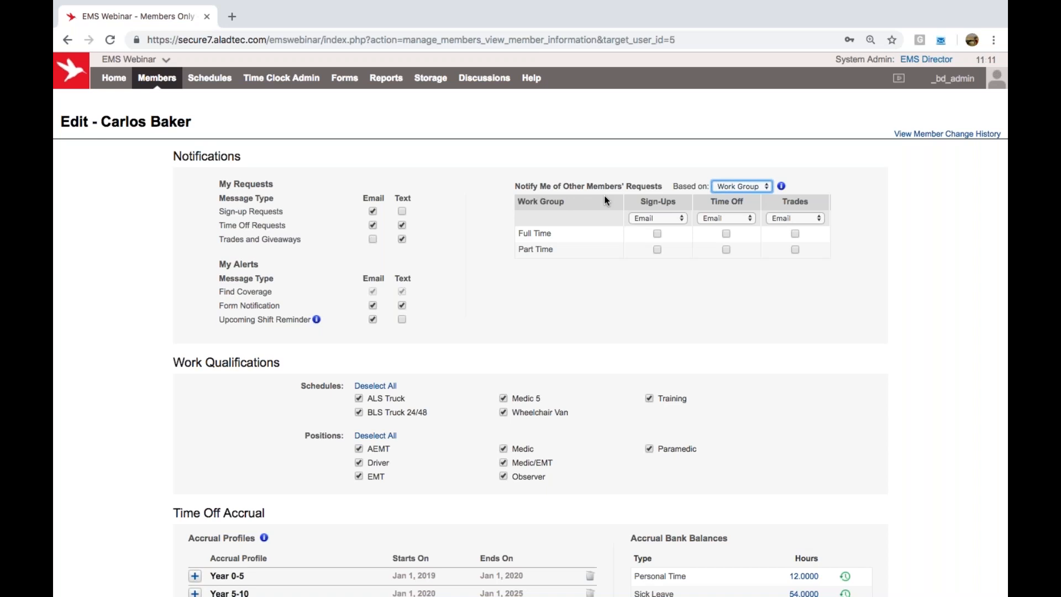
left_click(580, 256)
Review the schedules and positions selected in the member's Work Qualifications section.
scroll(556, 339, "down", 3)
scroll(556, 339, "down", 1)
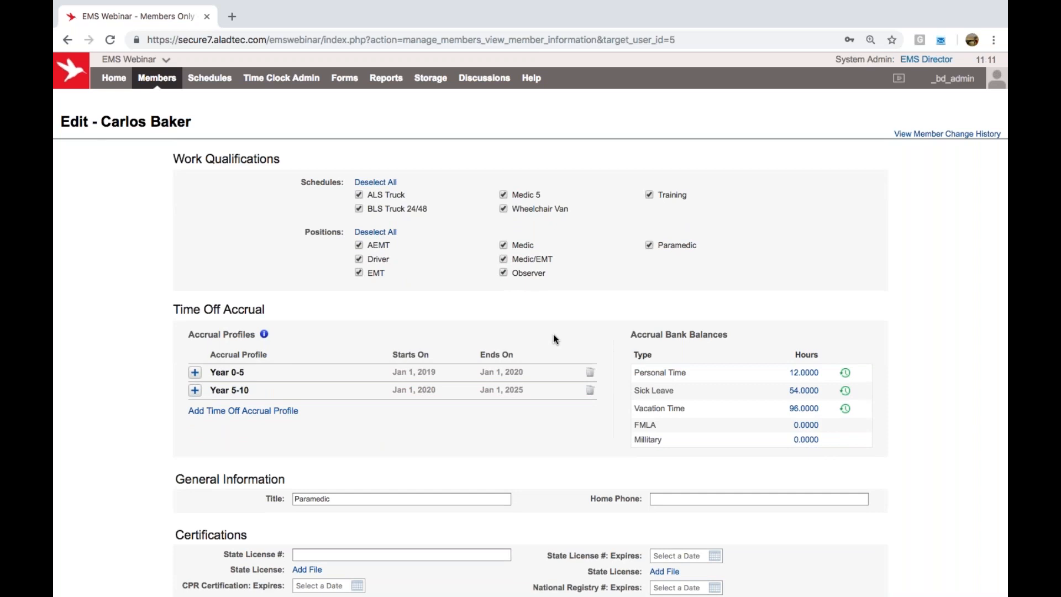
triple_click(226, 159)
left_click(145, 267)
Examine the accrual rates in the Year 0-5 and Year 5-10 time off profiles and the accrual bank balances.
scroll(632, 314, "down", 3)
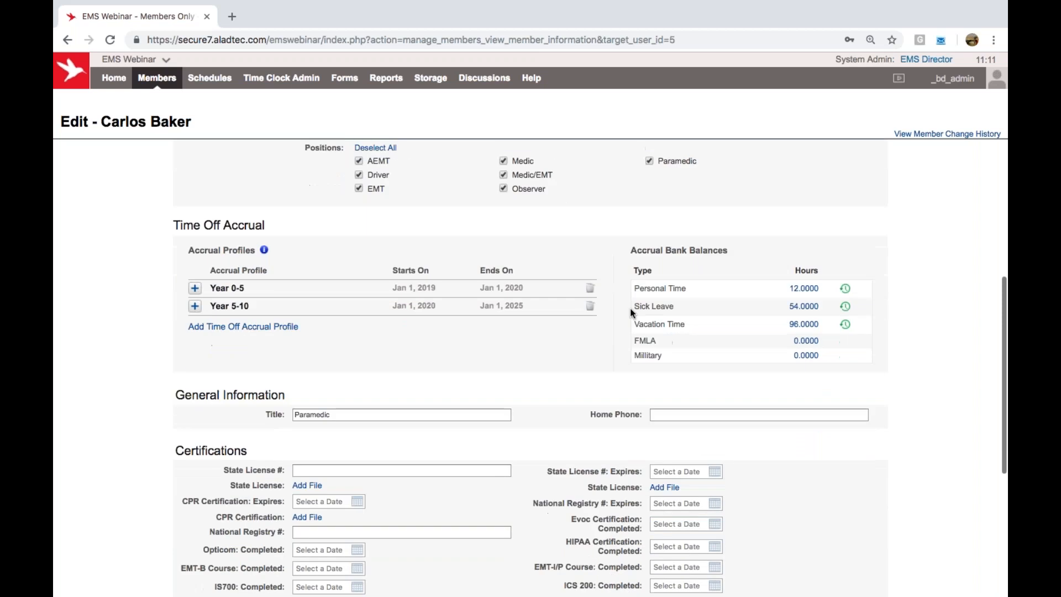
scroll(633, 313, "up", 1)
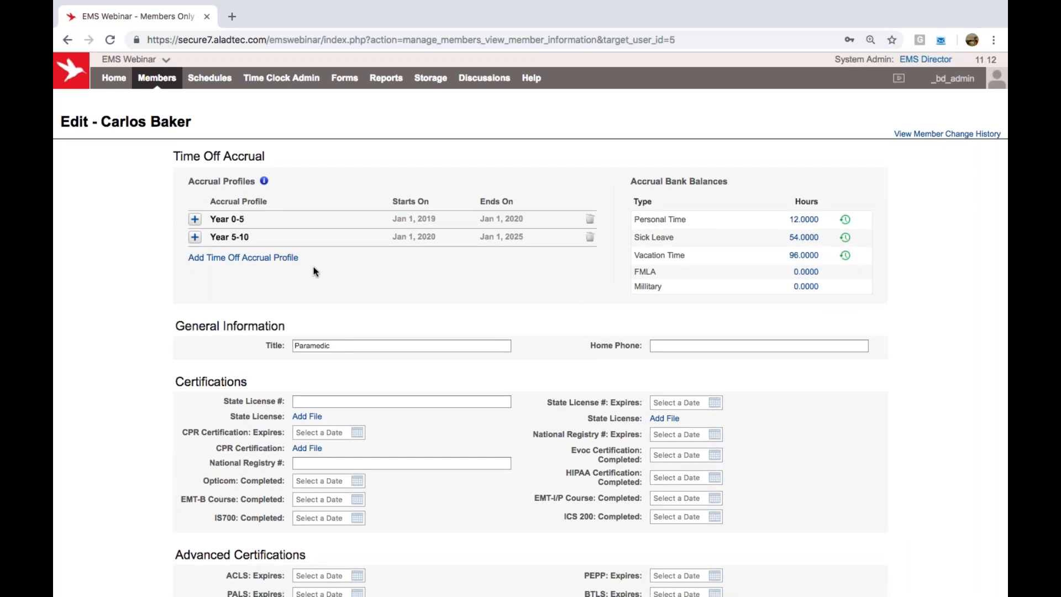
left_click(288, 220)
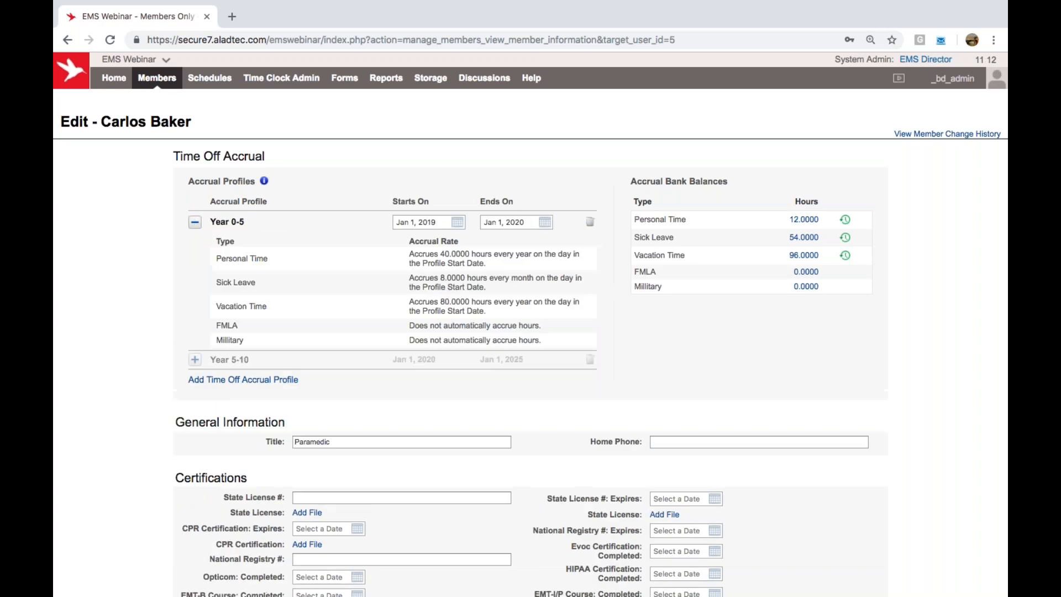
left_click(195, 226)
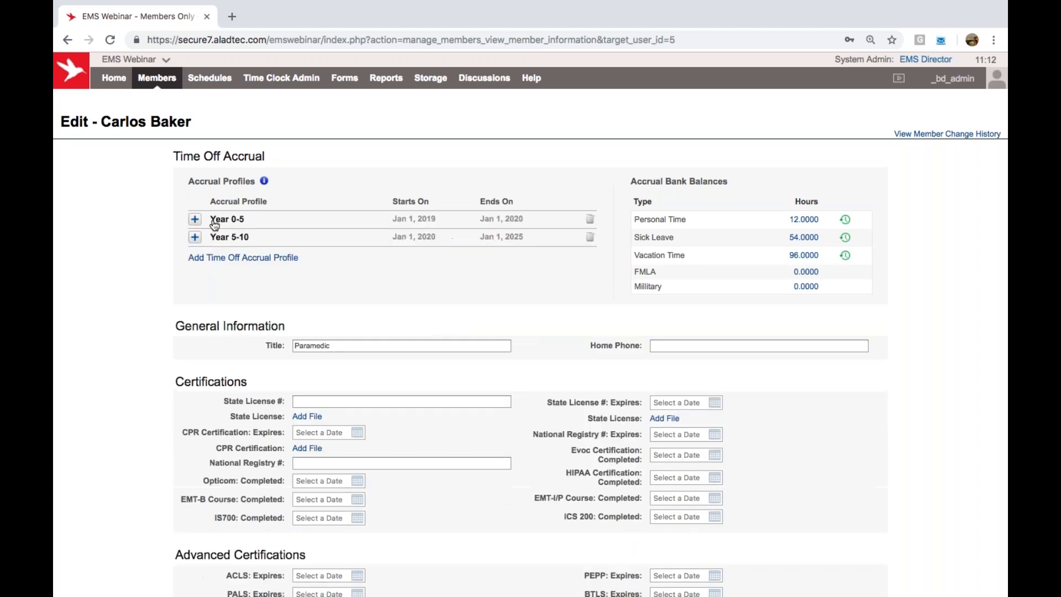
left_click(275, 246)
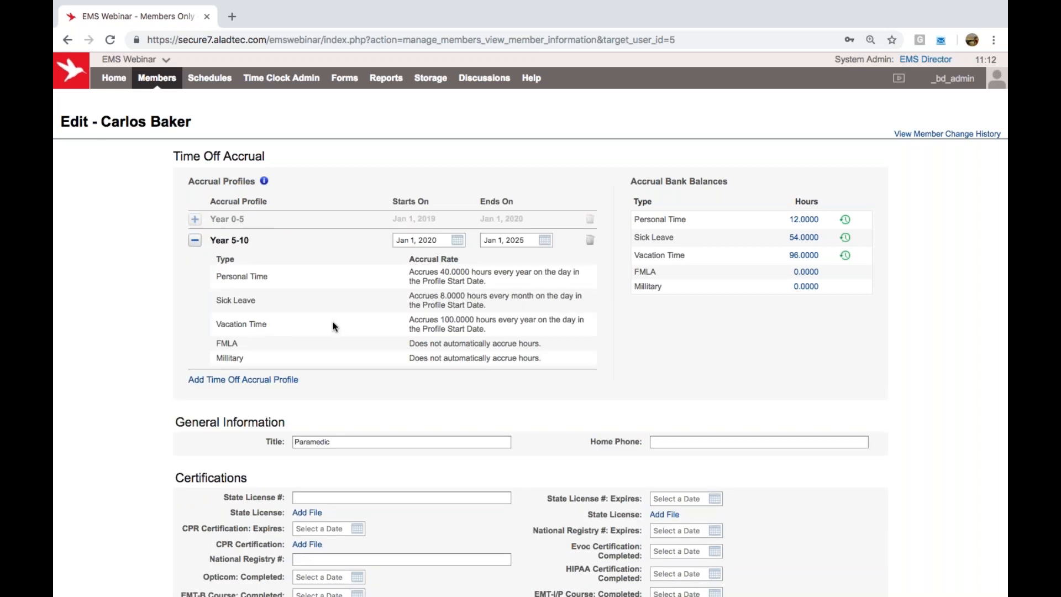
left_click(195, 240)
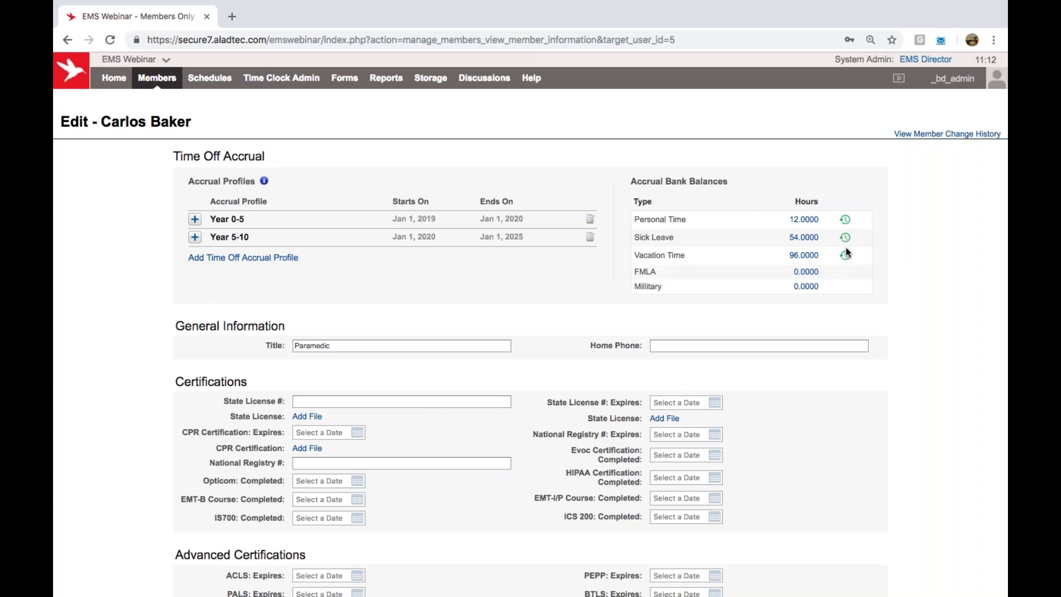
mouse_move(849, 244)
Look over the member's certification, advanced certification, immunization and refresher fields.
scroll(850, 364, "down", 3)
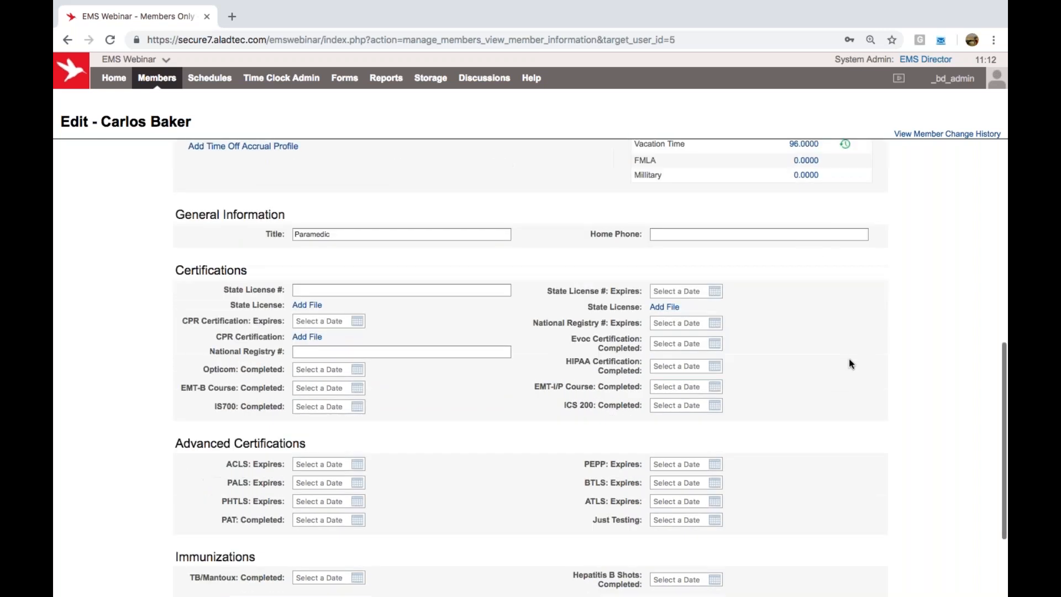
scroll(849, 364, "down", 1)
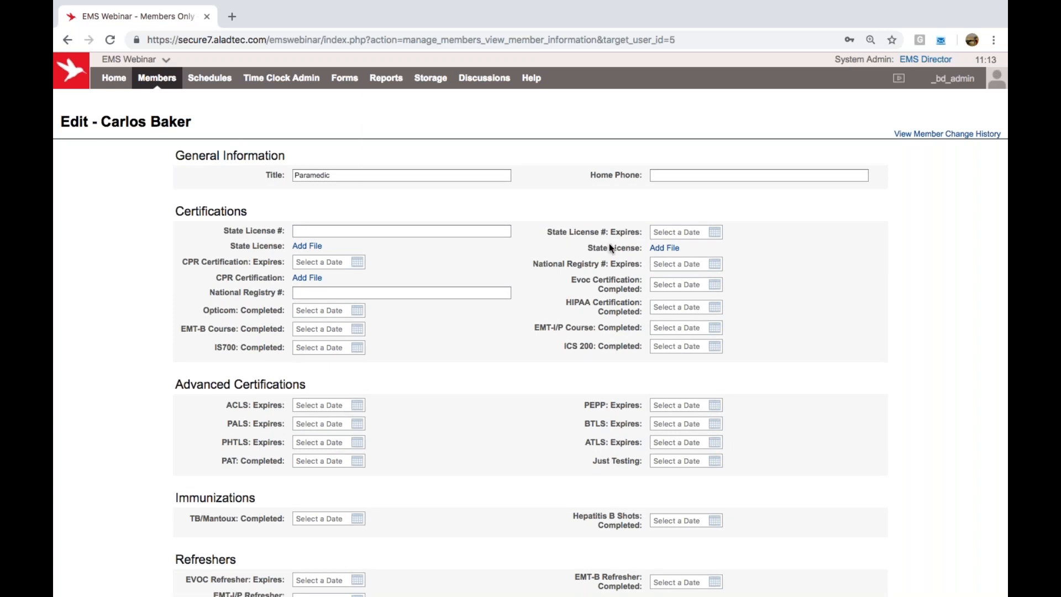
scroll(467, 439, "down", 3)
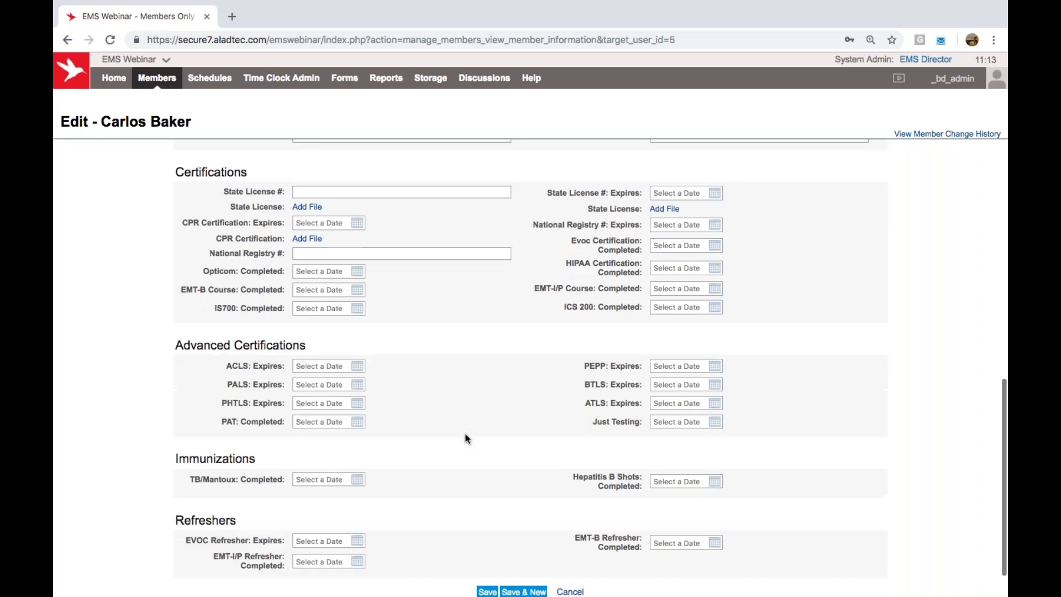
scroll(467, 439, "up", 5)
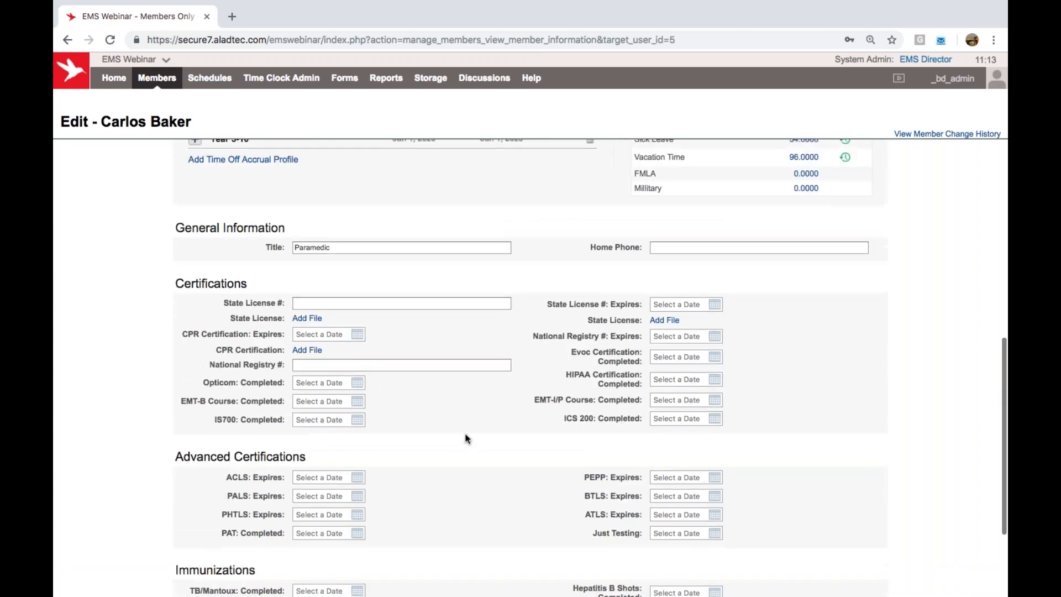
Leave the member's record without saving and open the Member Database Configurator.
mouse_move(165, 88)
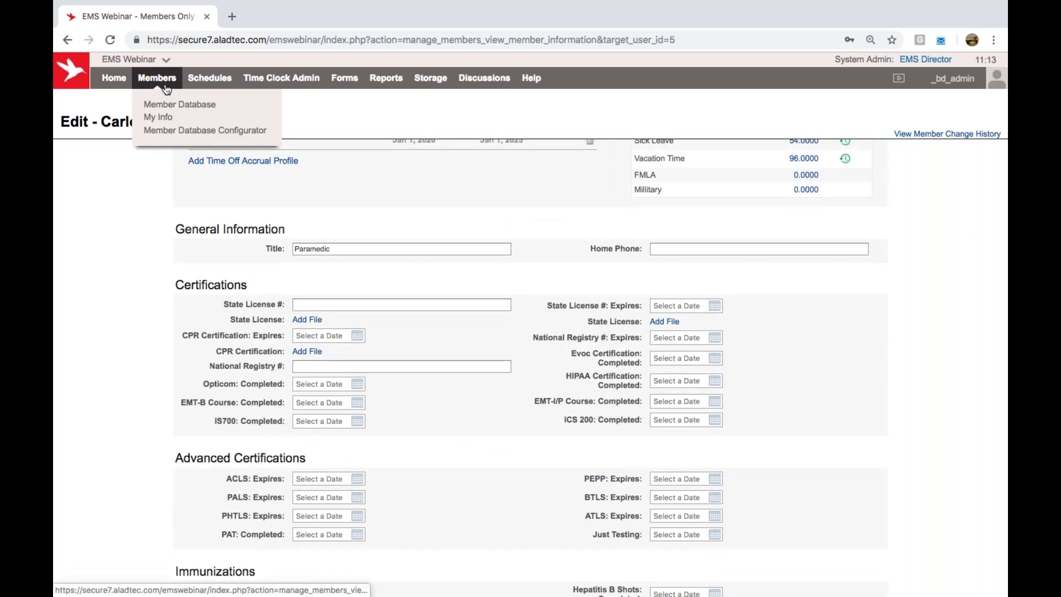
left_click(168, 132)
left_click(629, 208)
scroll(571, 402, "down", 5)
scroll(570, 404, "down", 1)
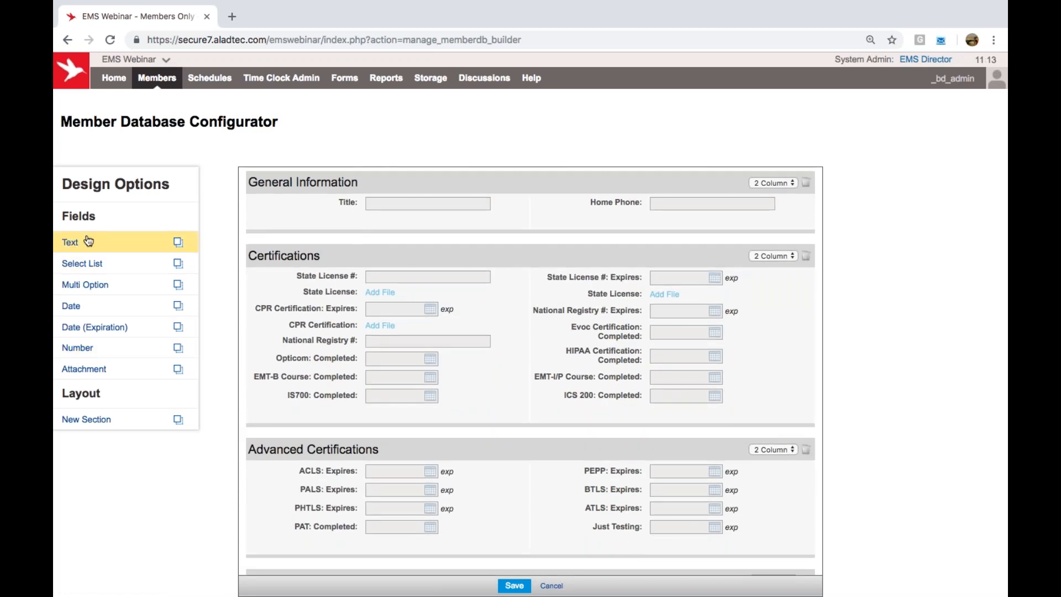
Add Text, Select List, Multi Option and Date (Expiration) fields to General Information, and an Attachment field to Certifications.
left_click_drag(134, 243, 324, 225)
left_click_drag(160, 265, 620, 229)
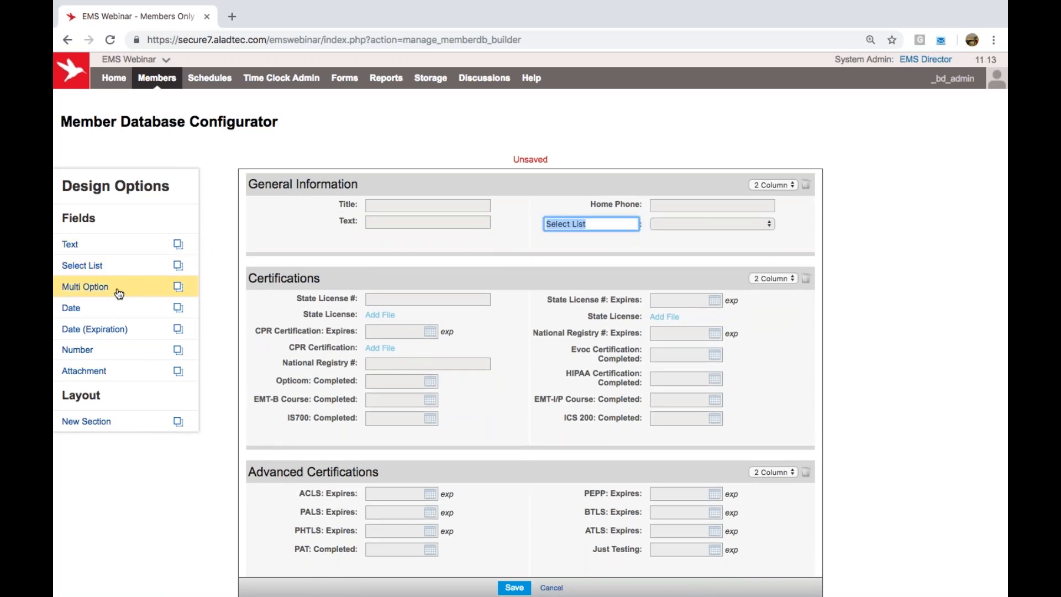
left_click_drag(173, 288, 339, 255)
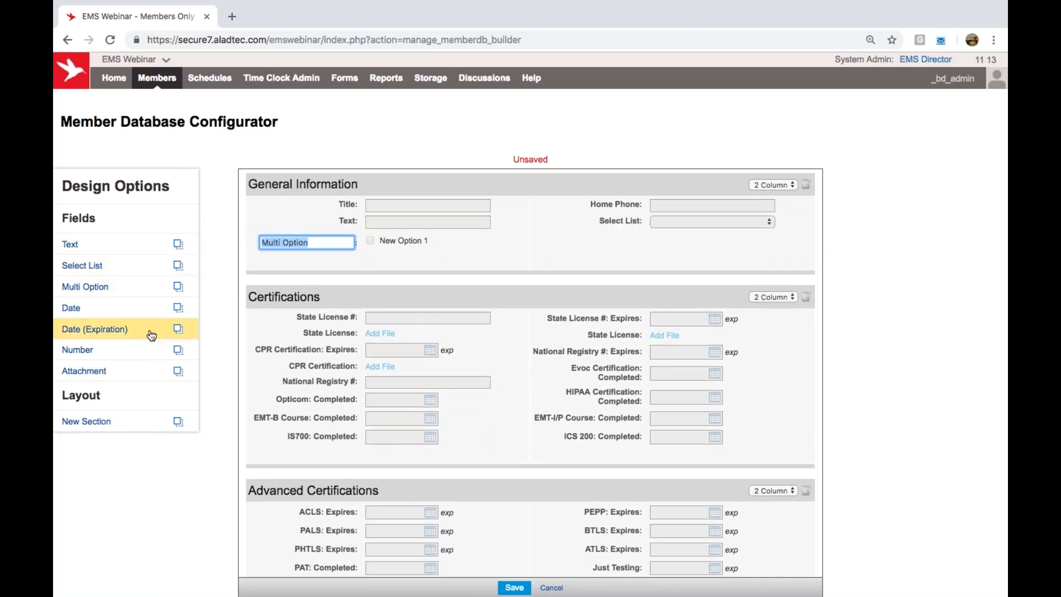
left_click_drag(128, 338, 553, 259)
left_click(611, 255)
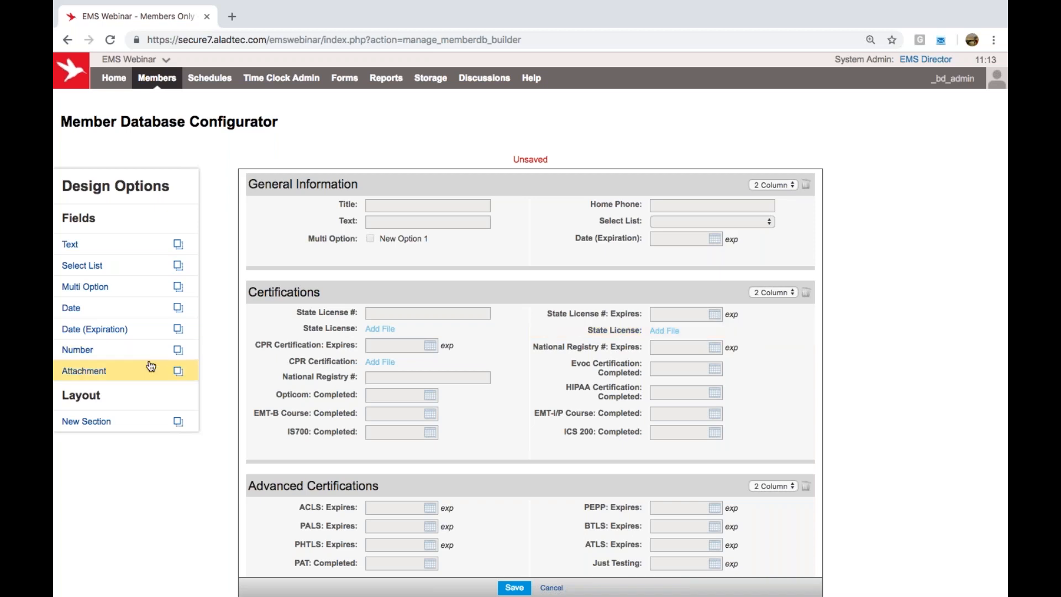
left_click_drag(176, 368, 624, 370)
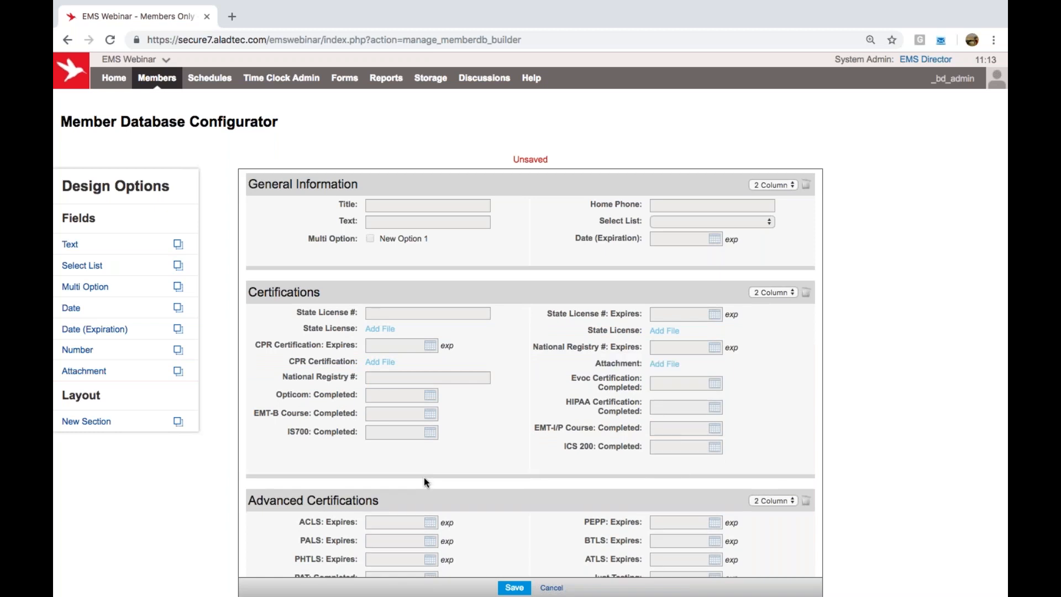
Discard the unsaved configurator changes and return to the member database.
scroll(425, 482, "down", 4)
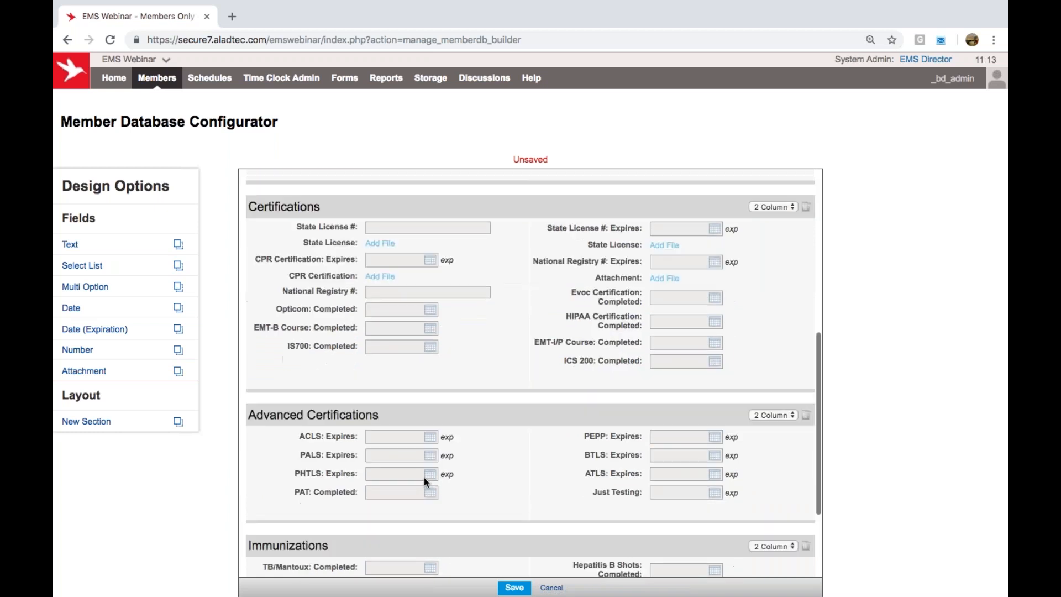
left_click(552, 587)
left_click(467, 362)
left_click(156, 78)
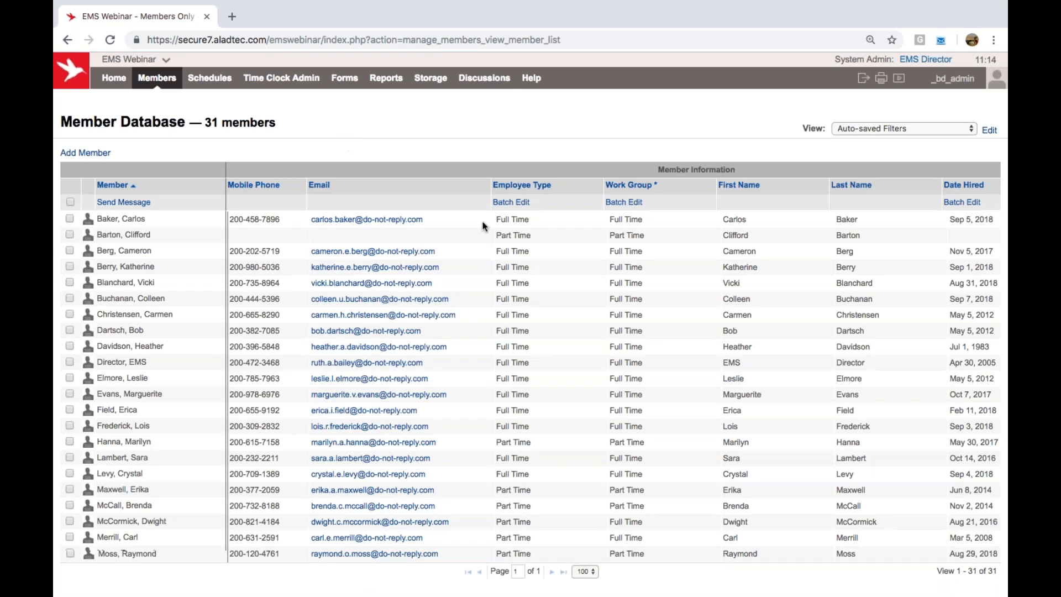
left_click(487, 235)
left_click(564, 161)
left_click(513, 203)
key("Escape")
Open the schedules and review the shifts, trades, sign-ups and time off in the November 2018 monthly calendar.
left_click(208, 87)
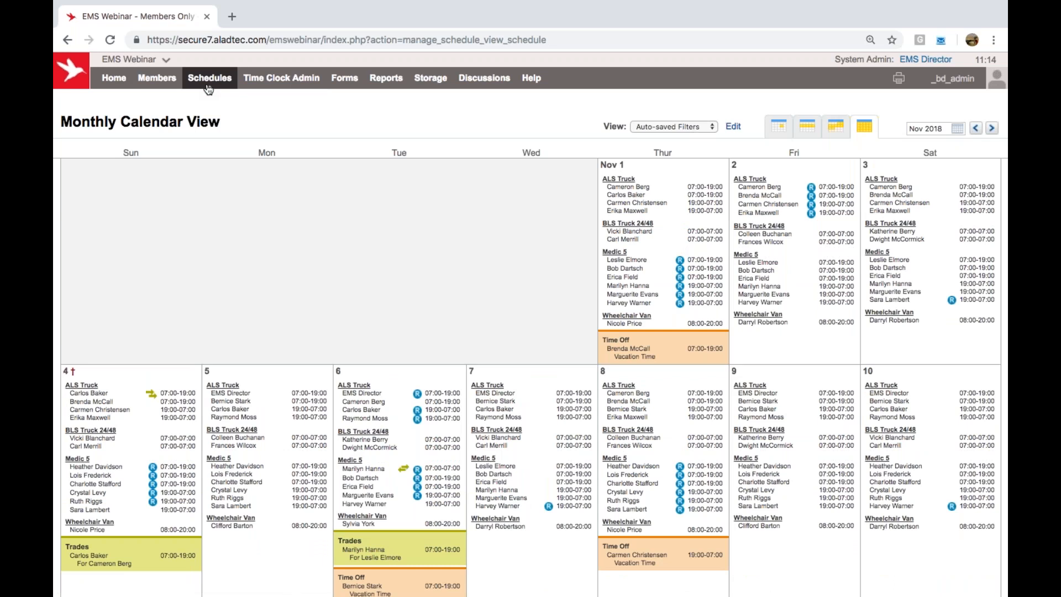
scroll(208, 90, "down", 2)
scroll(208, 89, "down", 1)
scroll(209, 90, "down", 3)
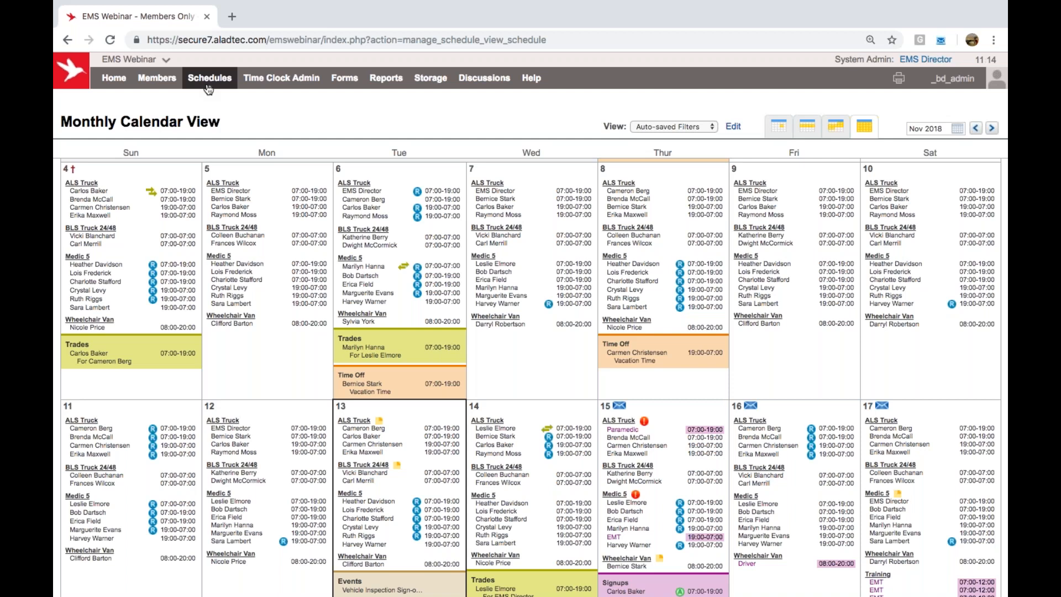
scroll(208, 89, "down", 1)
scroll(208, 89, "down", 2)
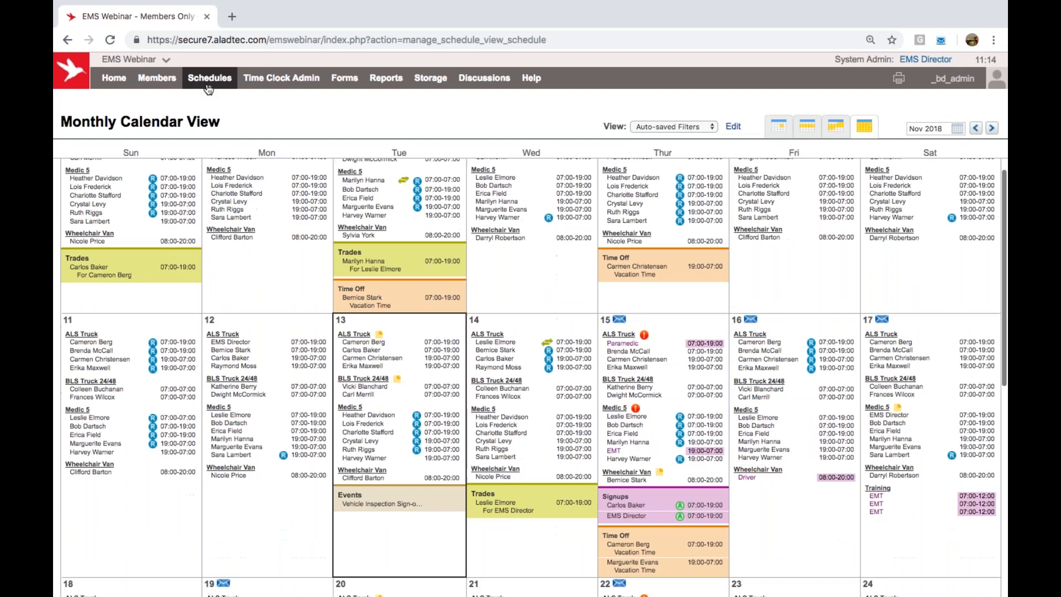
scroll(208, 89, "down", 3)
scroll(208, 90, "down", 1)
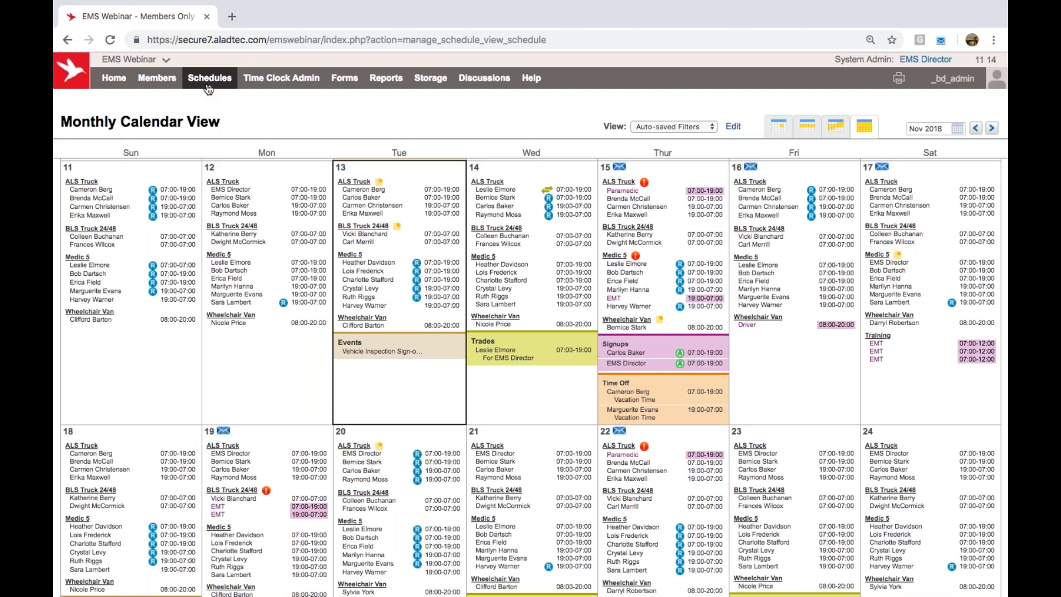
Filter the November 2018 monthly calendar so that ALS Truck is the only work schedule shown.
left_click(736, 128)
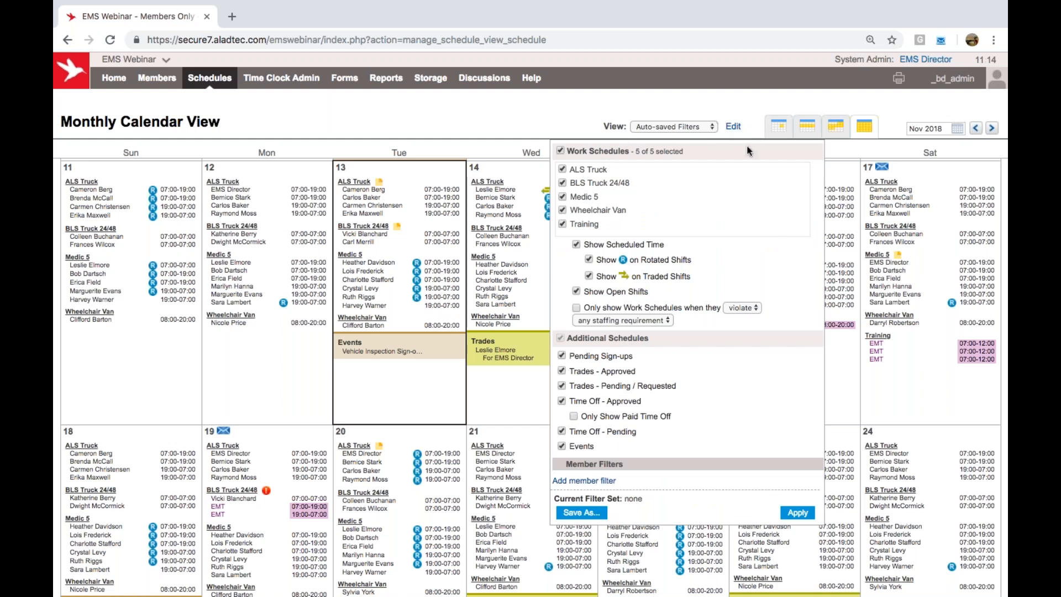
left_click(587, 152)
left_click(563, 169)
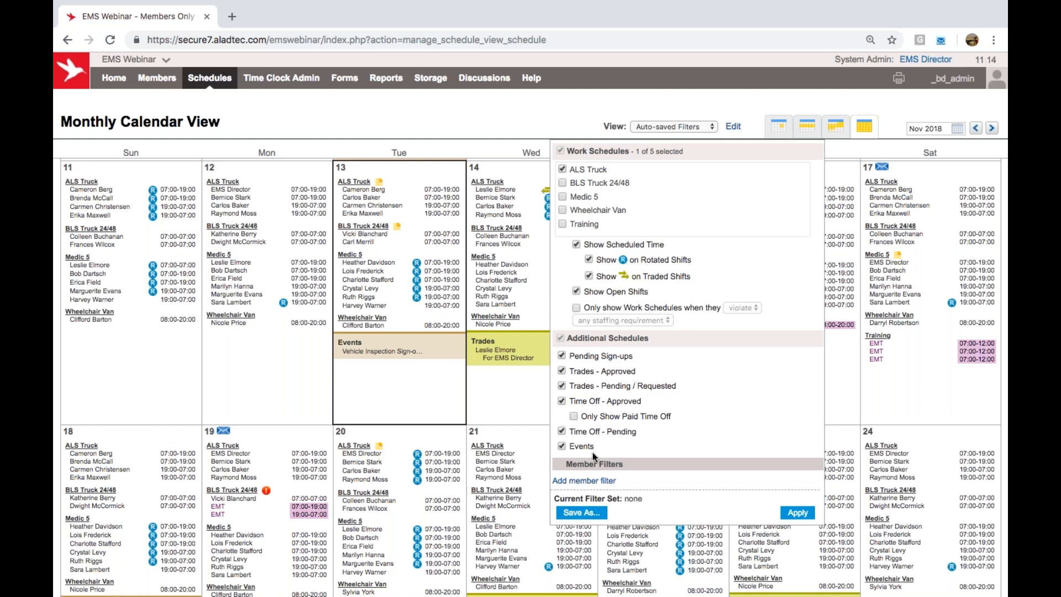
left_click(800, 513)
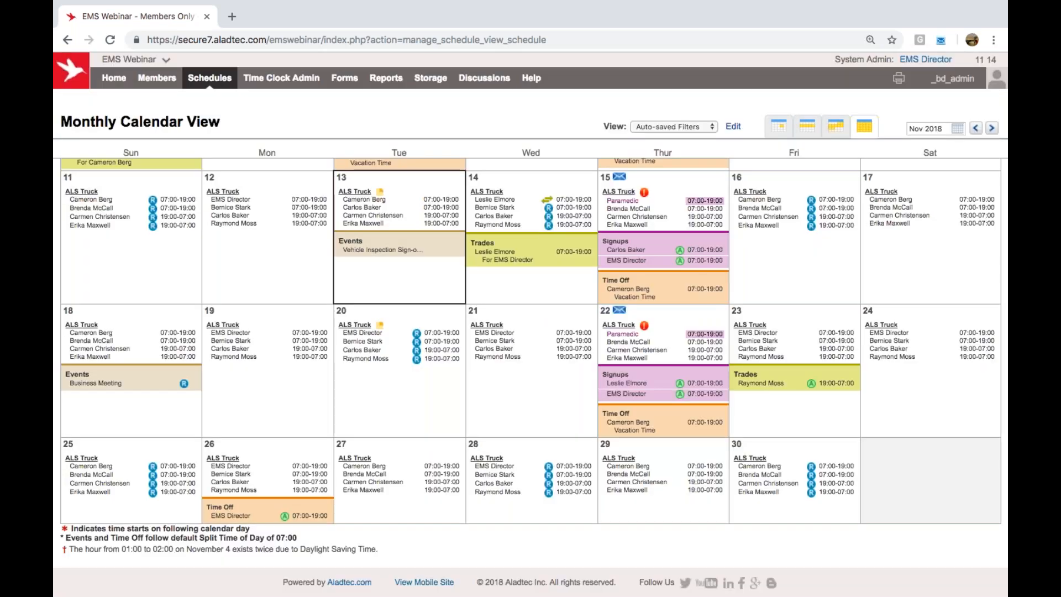
key("ctrl+plus")
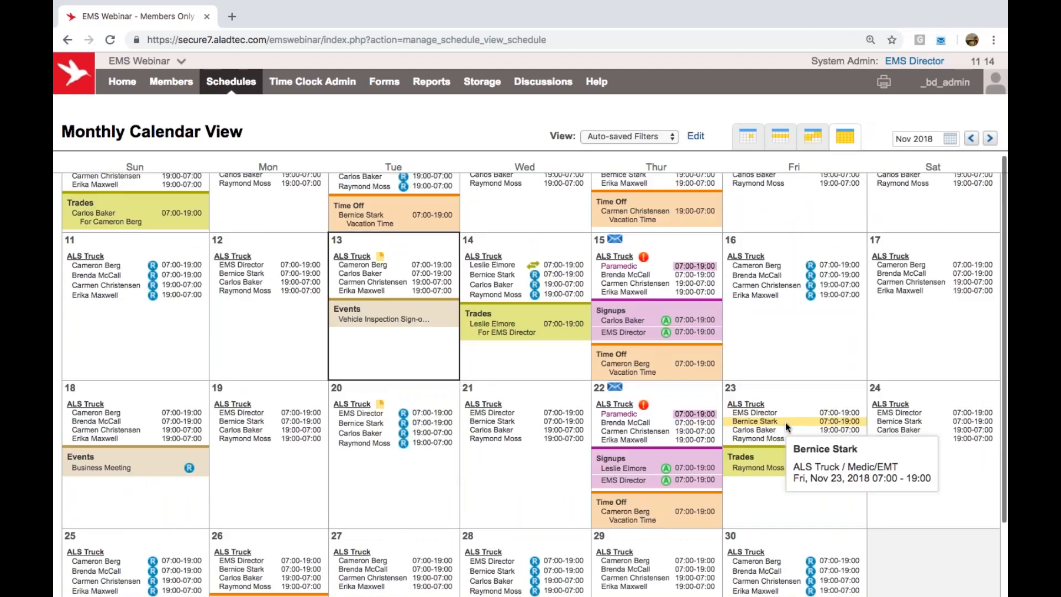
Switch the schedule to Daily Blocks View and review the staffing blocks and additional schedules for Nov 13, 2018.
mouse_move(747, 134)
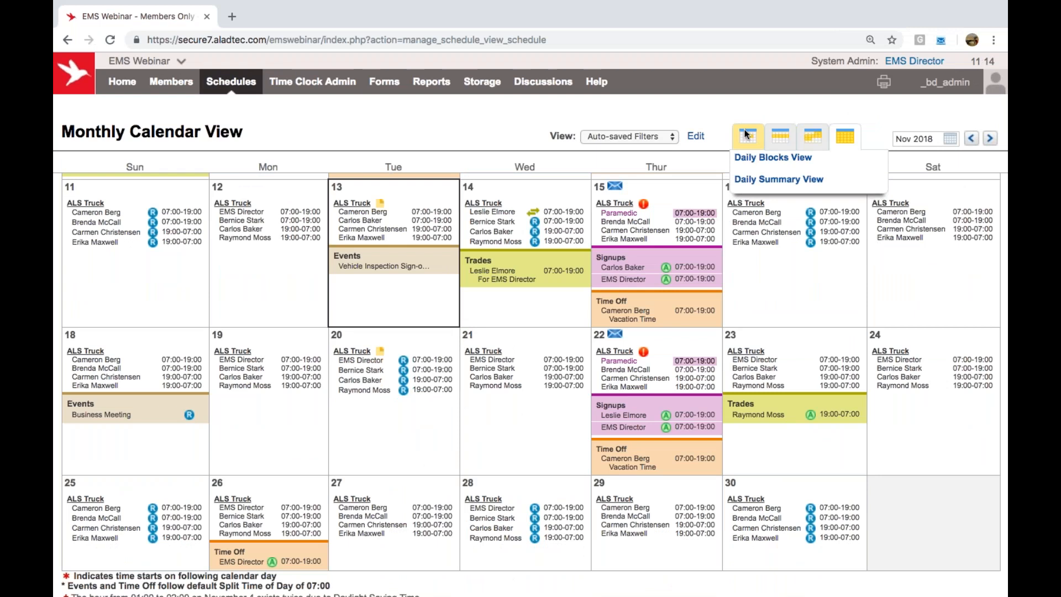
left_click(749, 160)
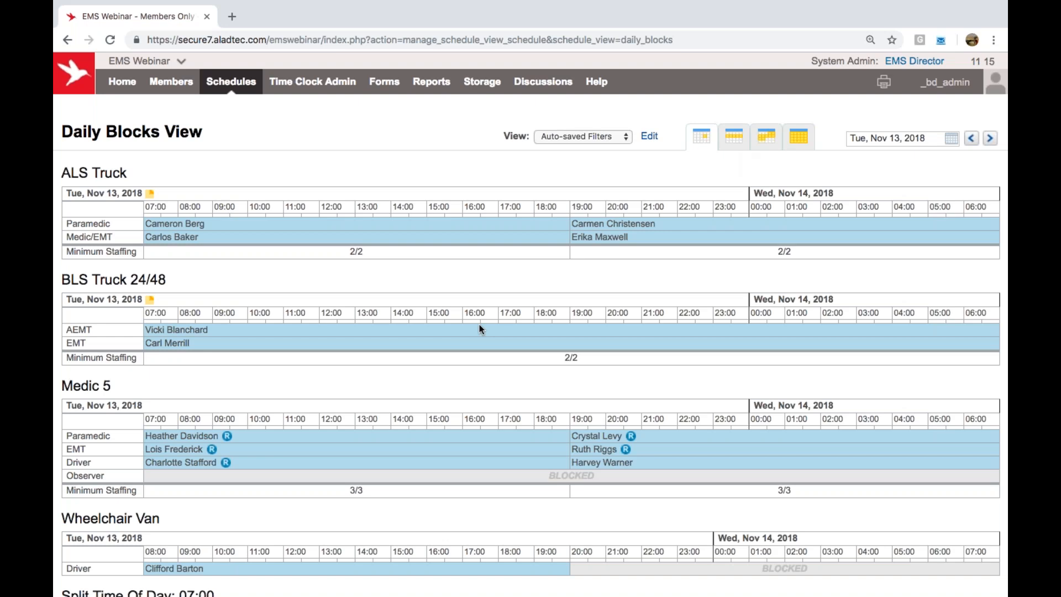
scroll(479, 329, "down", 1)
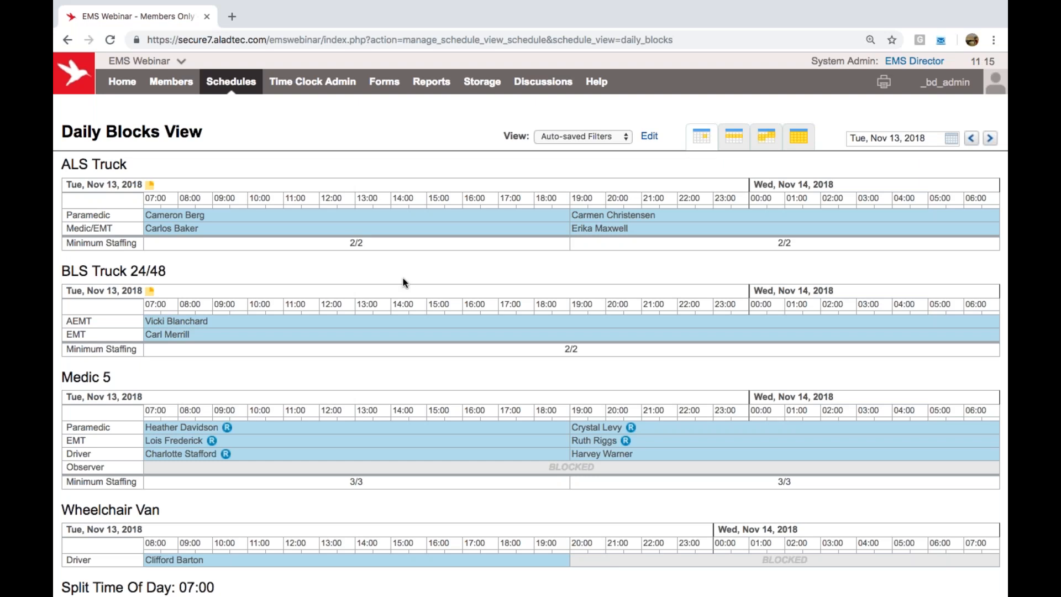
scroll(403, 283, "down", 4)
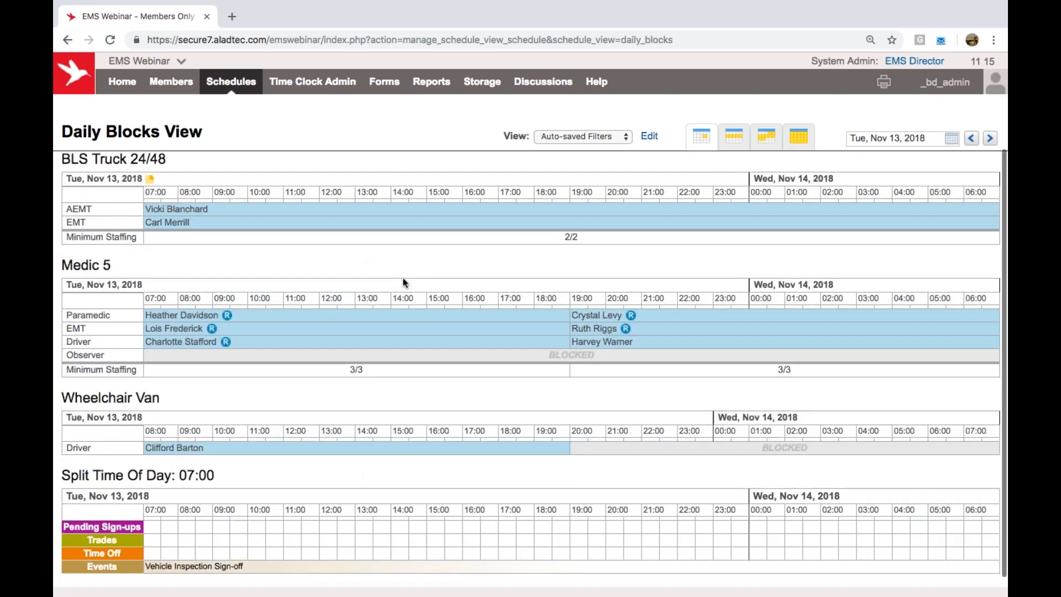
scroll(403, 283, "down", 1)
scroll(403, 283, "up", 5)
Review the Nov 13, 2018 staffing in Daily Summary View and that week's staffing in Weekly Shifts View.
mouse_move(701, 138)
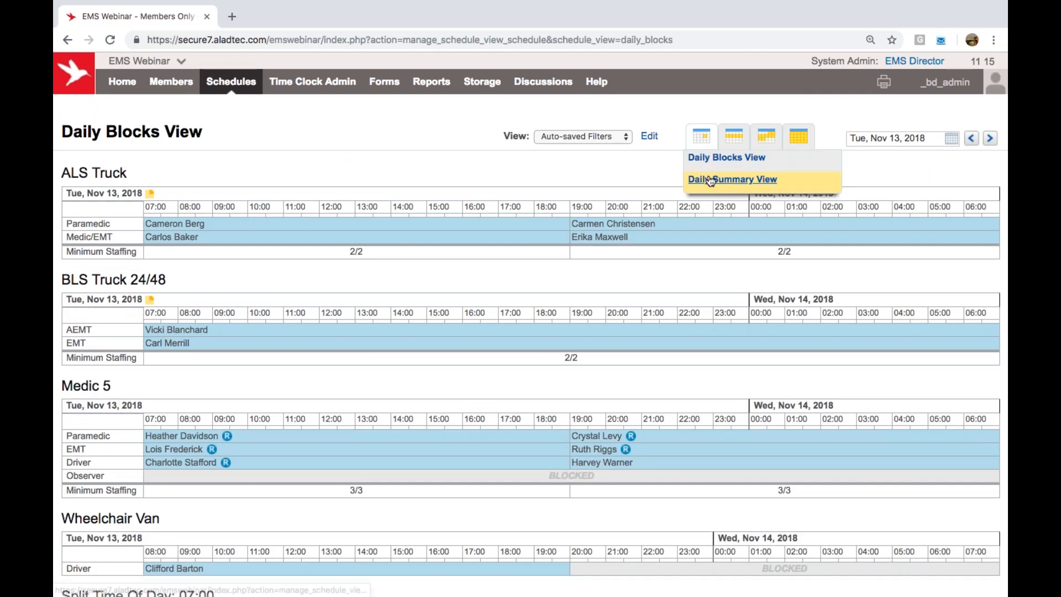
left_click(711, 180)
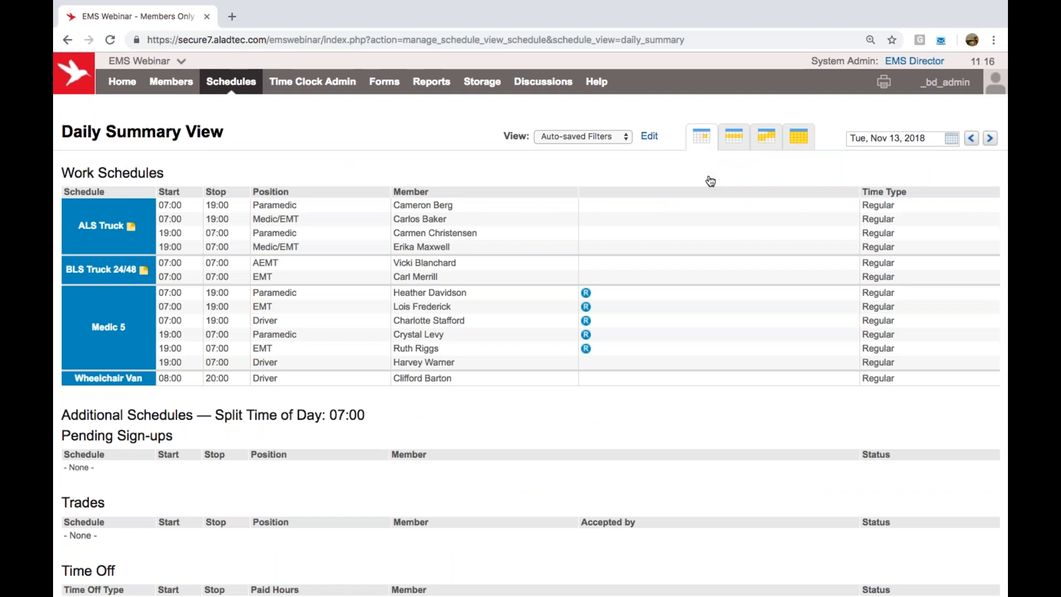
mouse_move(735, 139)
left_click(739, 180)
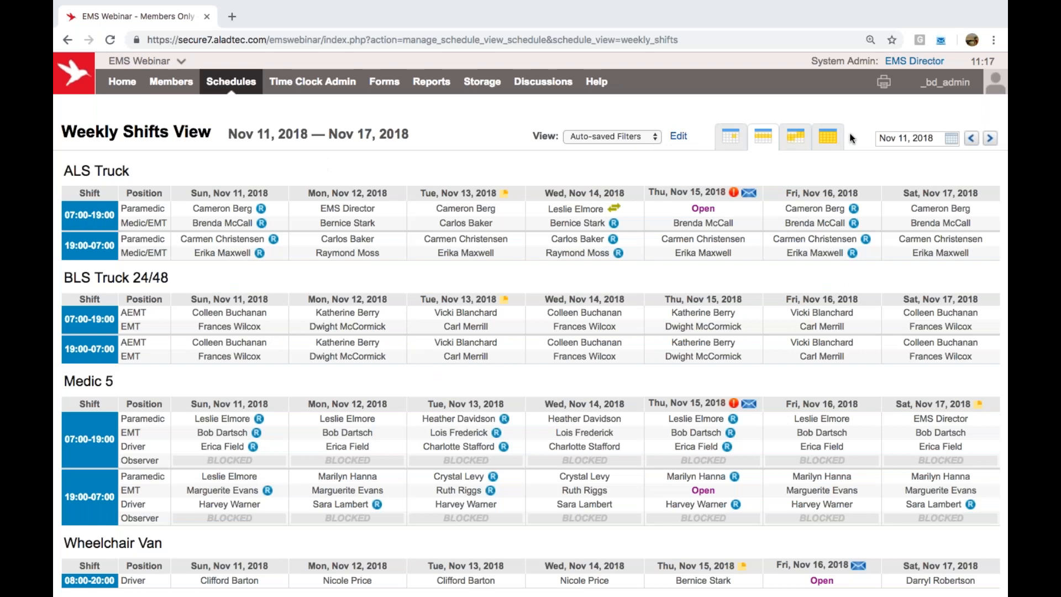
Return to Monthly Calendar View and examine the open ALS Truck Paramedic shift on November 15.
left_click(828, 139)
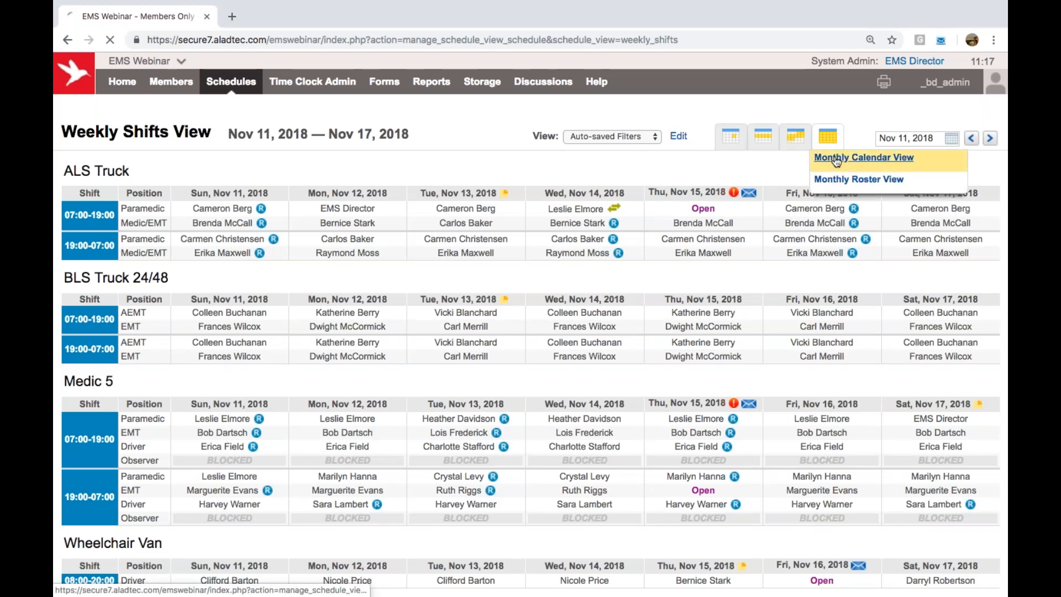
left_click(837, 160)
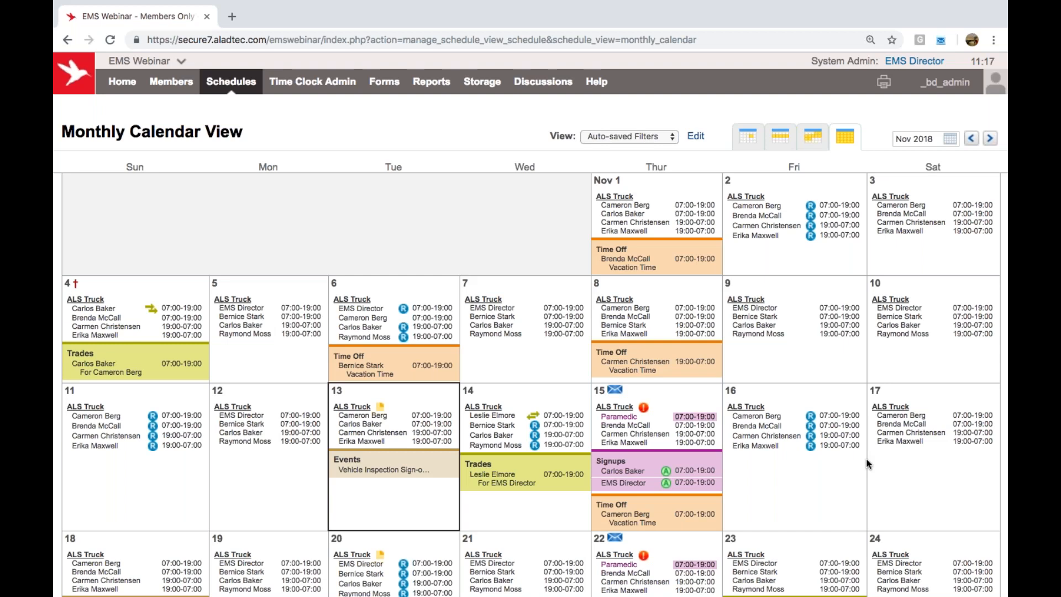
scroll(867, 463, "down", 1)
scroll(868, 463, "down", 3)
scroll(866, 463, "down", 2)
scroll(867, 463, "down", 1)
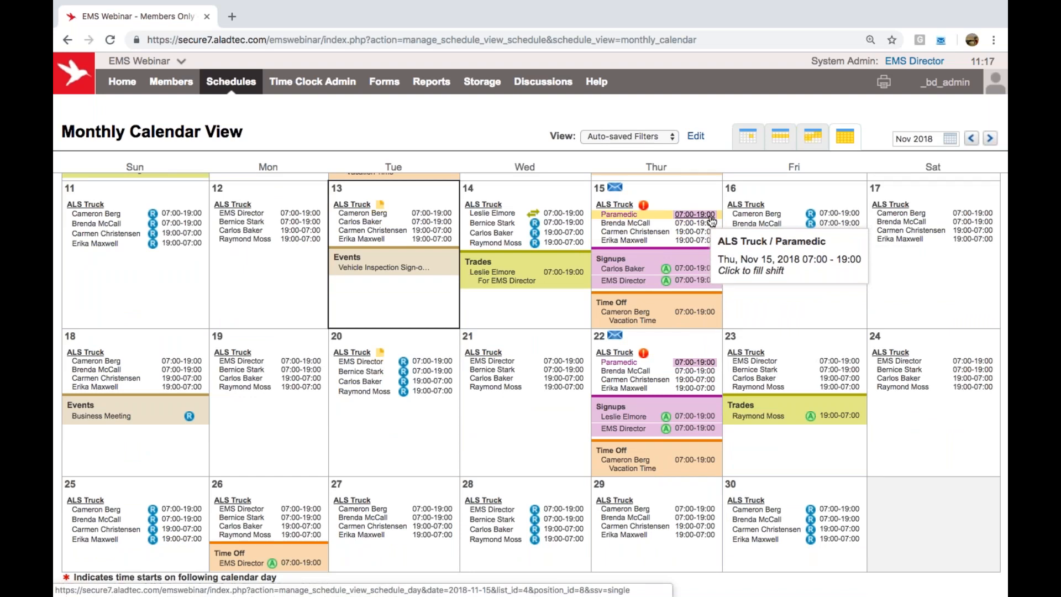
Start a Find Coverage request for Nov 15, 2018 and select only the ALS Truck Paramedic position, 07:00 - 19:00.
left_click(618, 192)
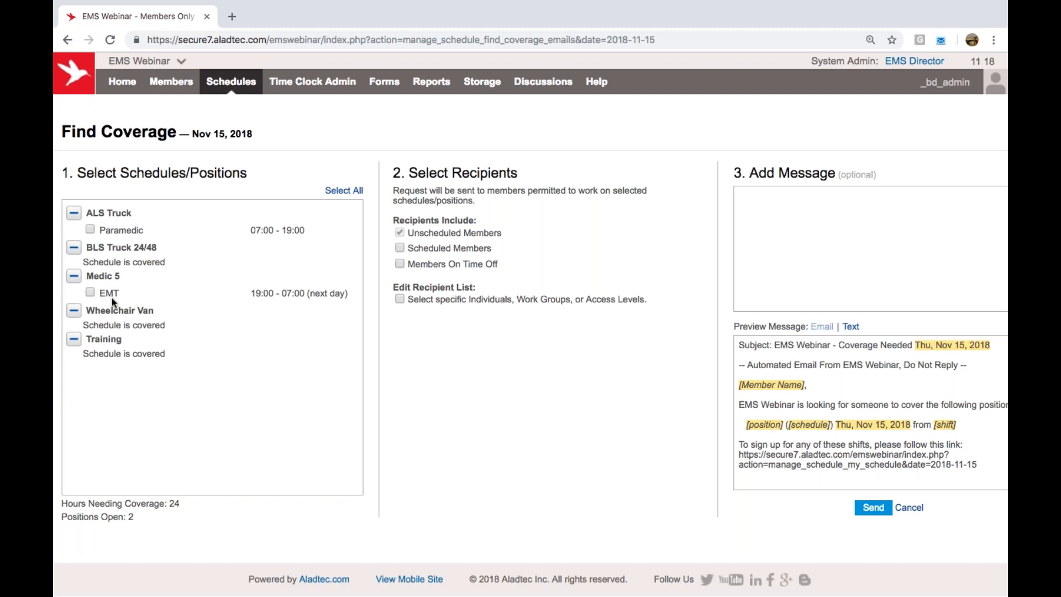
left_click(91, 230)
left_click(90, 292)
left_click(91, 292)
Choose specific recipients for the coverage request by Work Group(s), including both Full Time and Part Time.
left_click(400, 299)
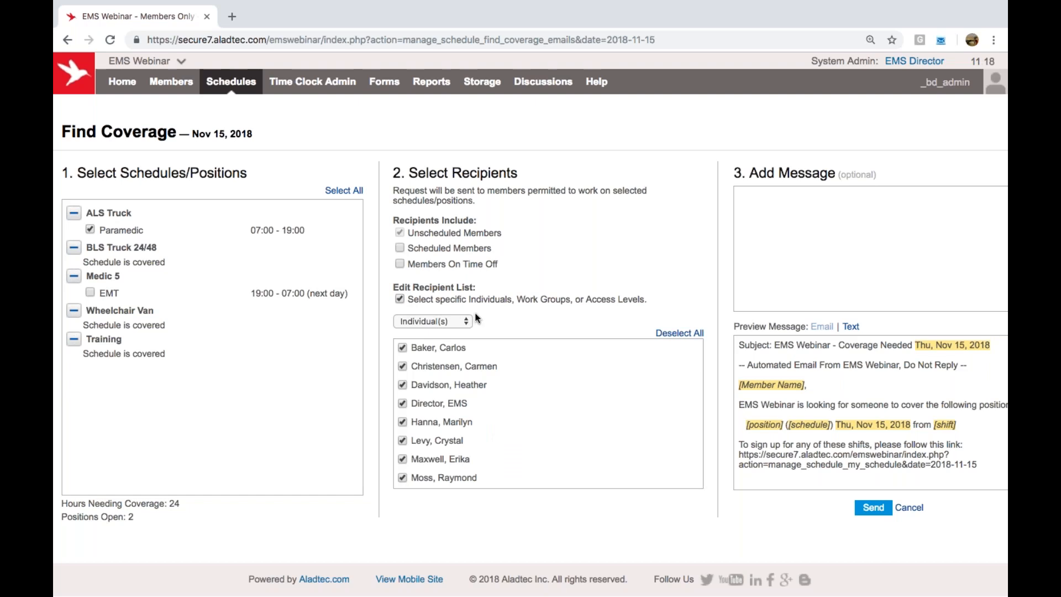
left_click(463, 326)
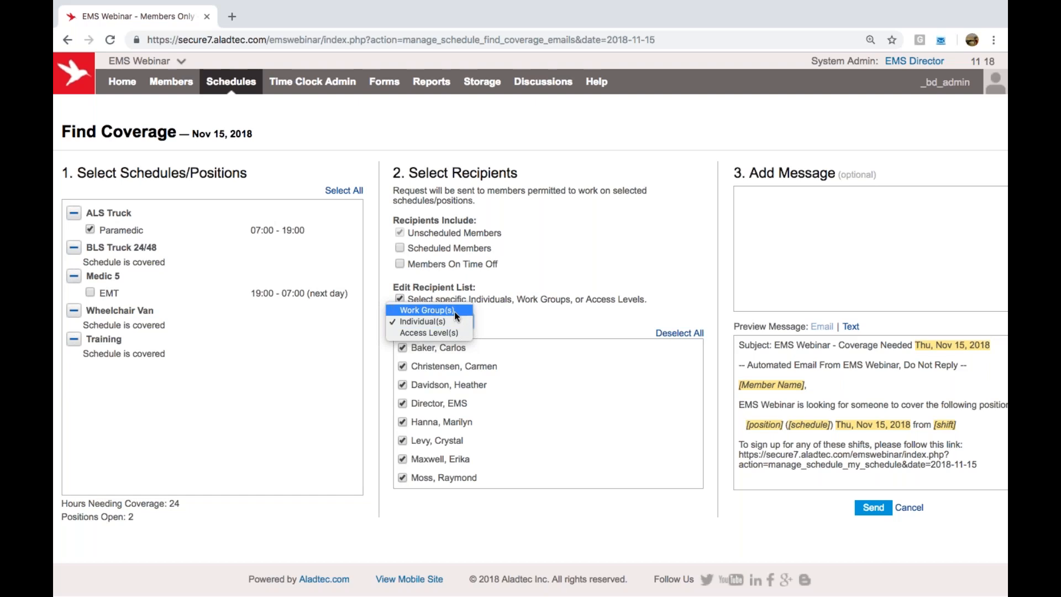
left_click(454, 311)
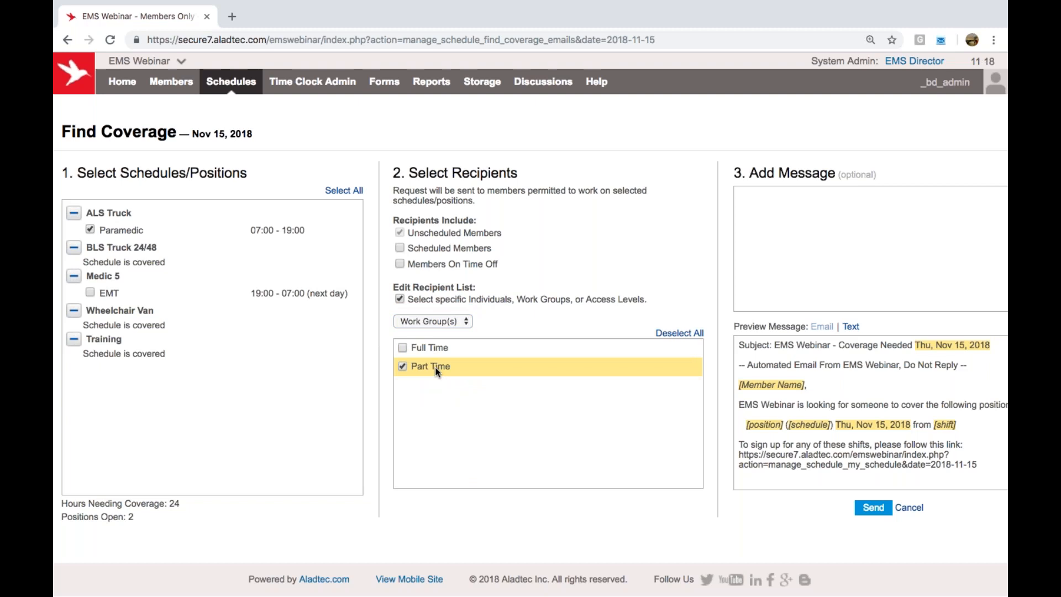
left_click(442, 348)
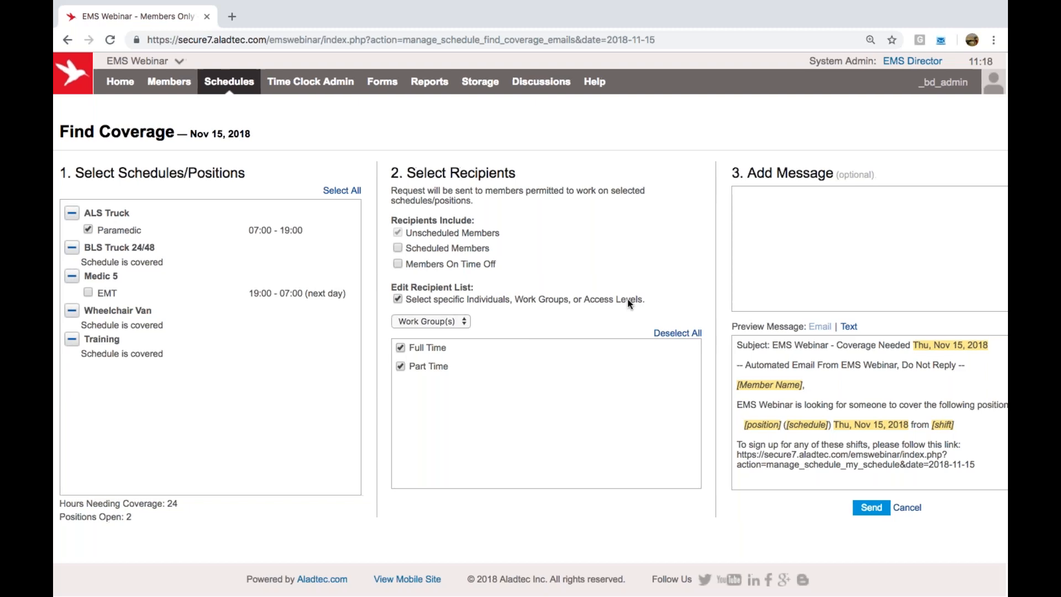
Examine the coverage request's message preview in both its email and text versions.
scroll(629, 303, "right", 2)
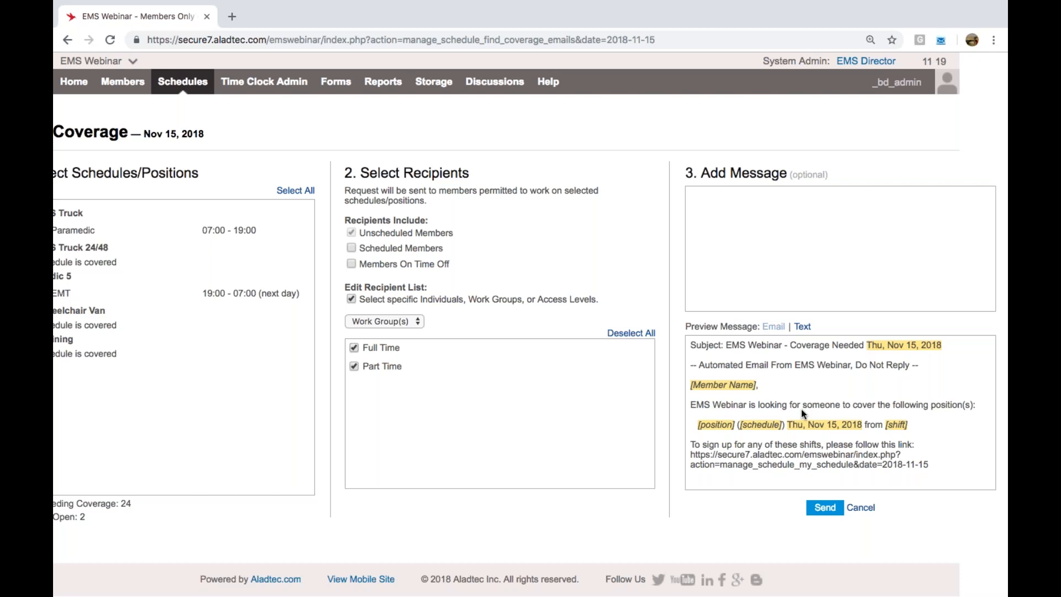
left_click_drag(691, 445, 945, 466)
left_click(804, 327)
left_click(803, 327)
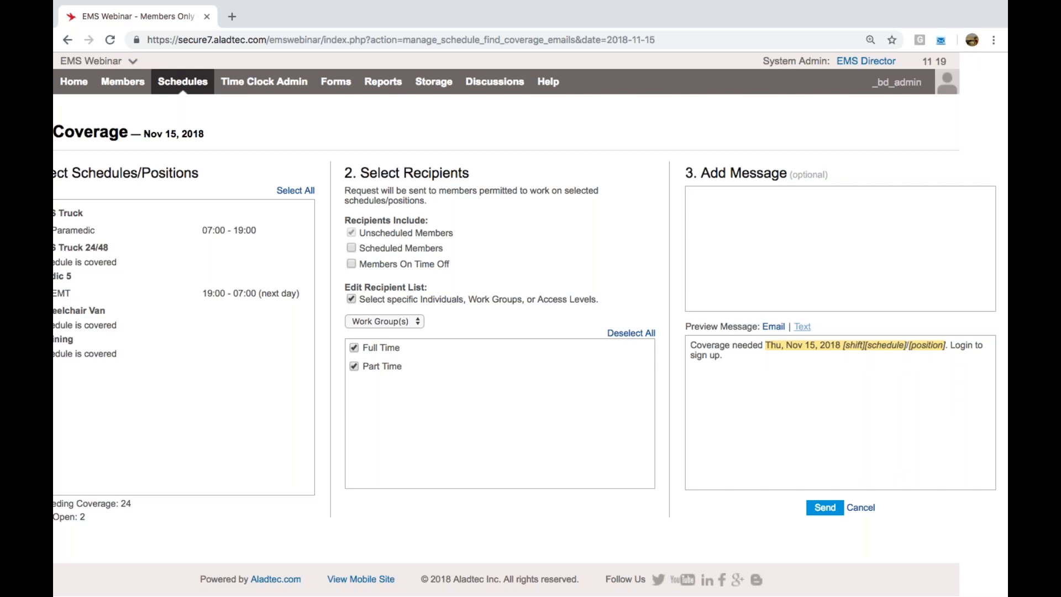
left_click(774, 326)
Turn off the specific recipient selection and cancel the coverage request without sending it.
scroll(345, 358, "left", 1)
scroll(343, 356, "left", 2)
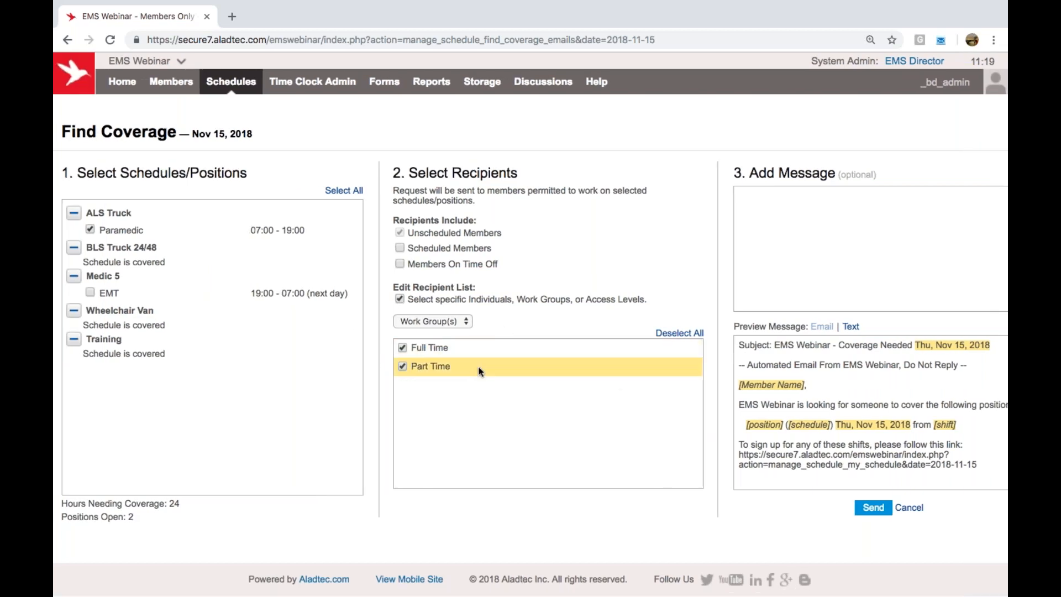
left_click(400, 299)
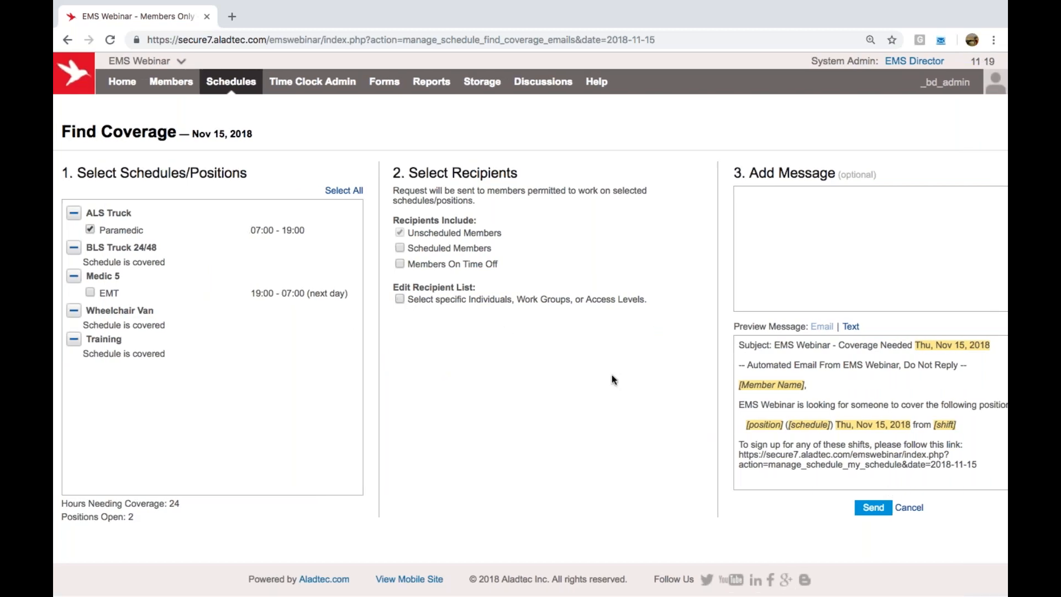
left_click(910, 509)
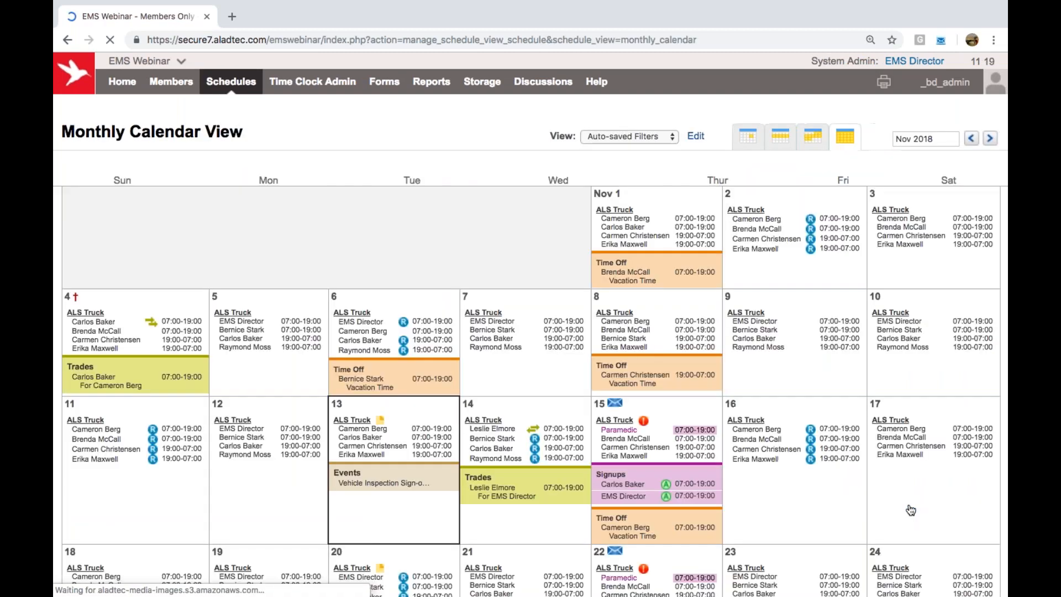
Open the ALS Truck schedule for November 15 in the Hourly Editor.
scroll(911, 510, "down", 2)
scroll(911, 510, "down", 2)
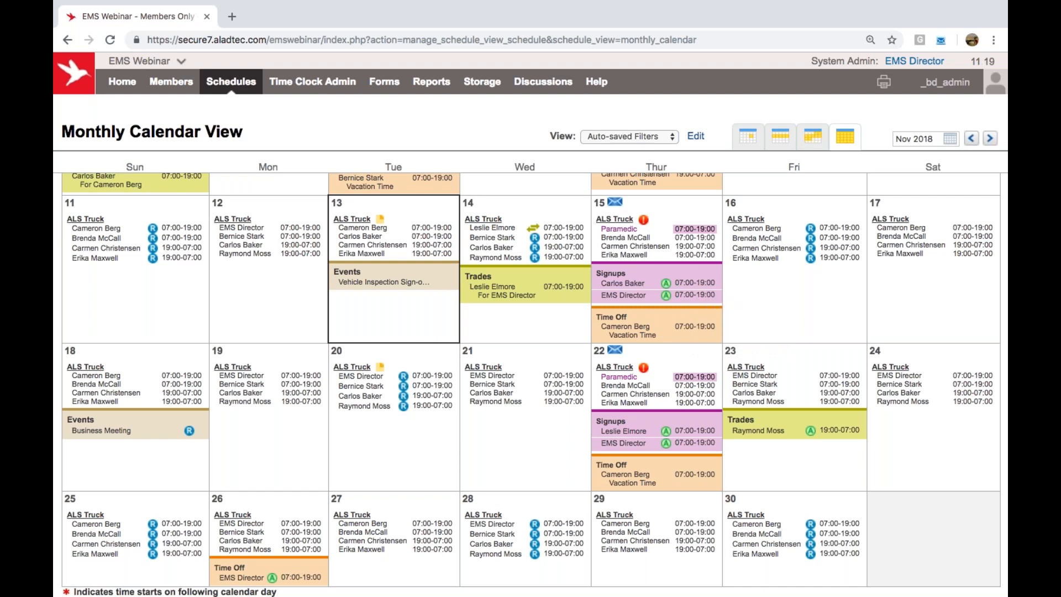
left_click(624, 219)
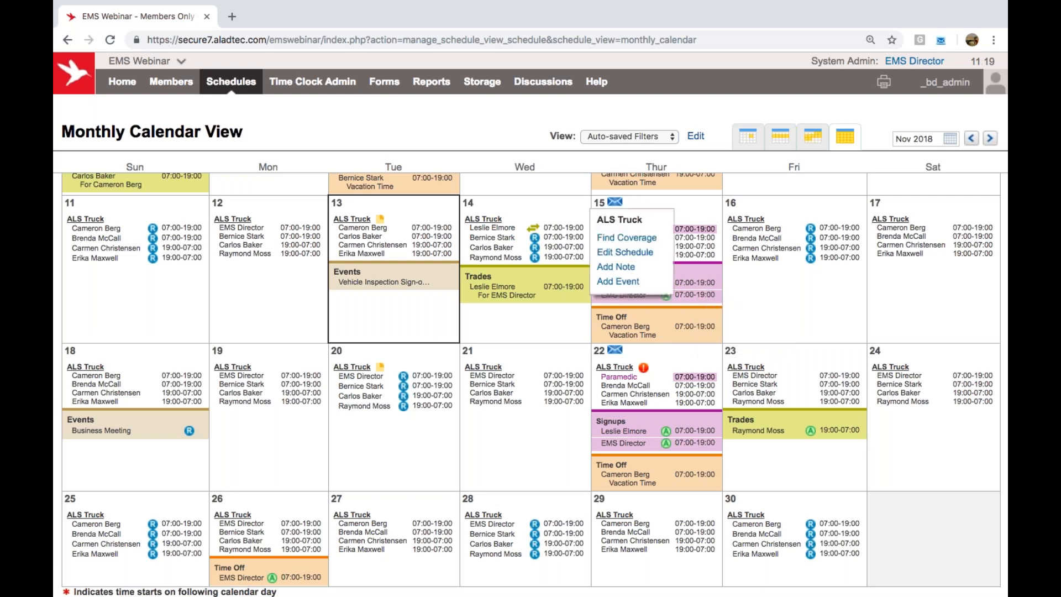
left_click(626, 254)
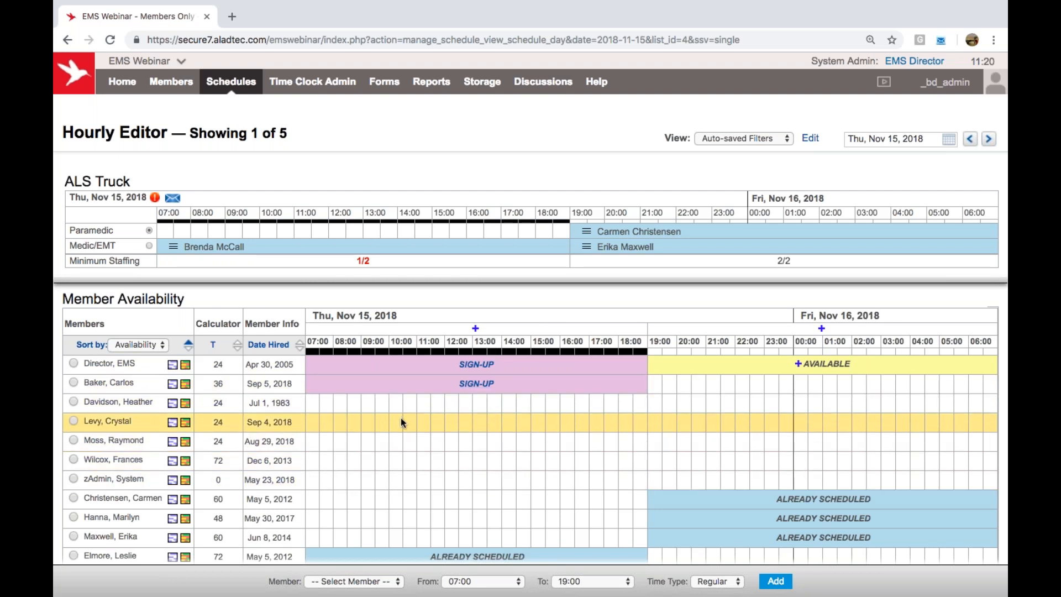
Review the Member Availability list for Nov 15, 2018, from sign-ups through already scheduled members and time off.
right_click(410, 460)
left_click(497, 490)
scroll(499, 492, "down", 2)
scroll(499, 492, "down", 3)
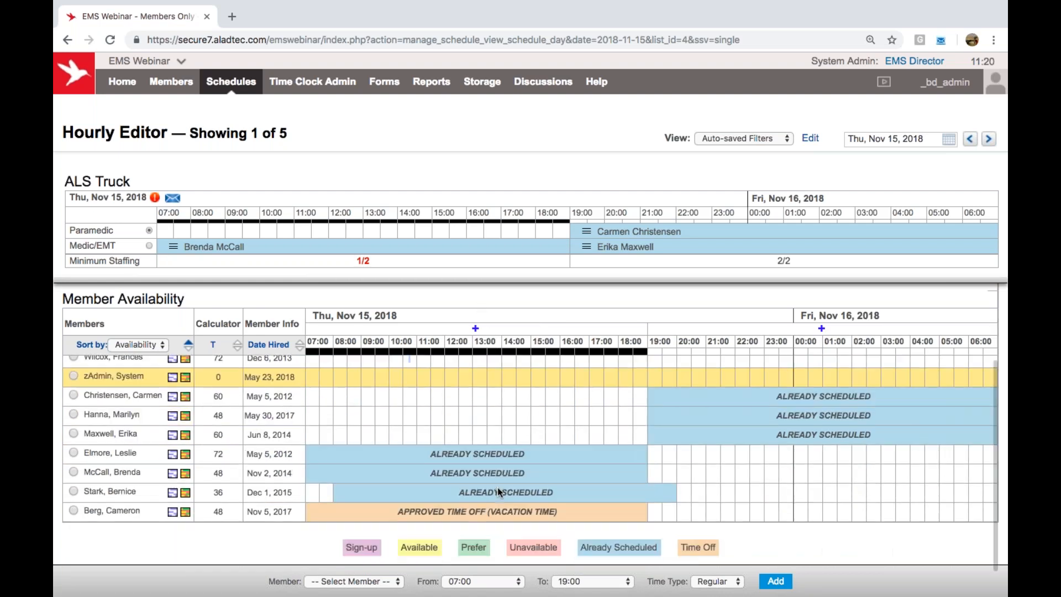
scroll(487, 482, "up", 8)
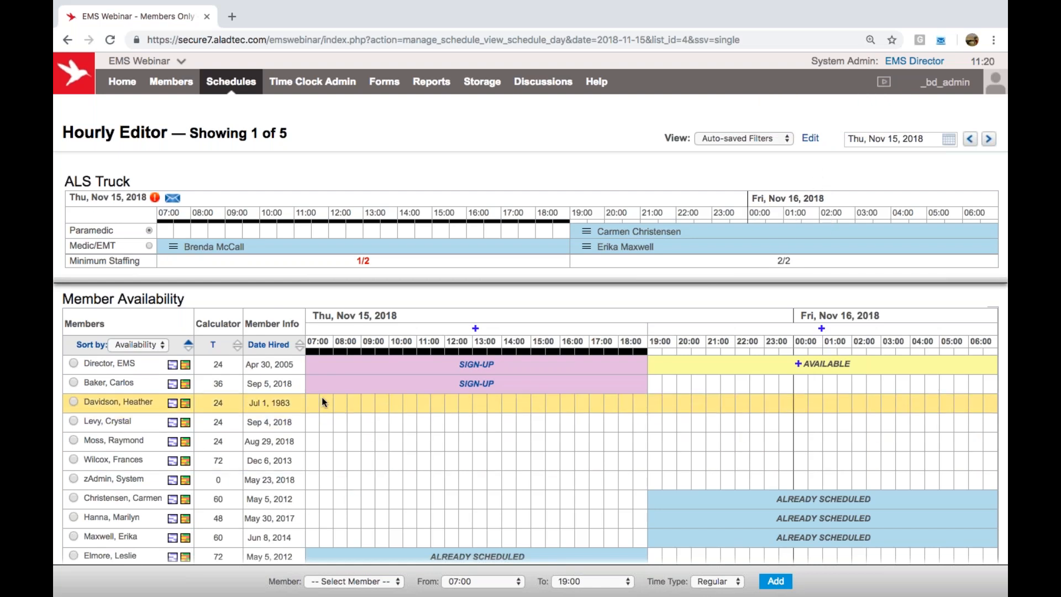
Add Overtime hours to the Member Availability calculator, keeping the weekly (Sun-Sun) view across all schedules, and apply the filter.
left_click(811, 138)
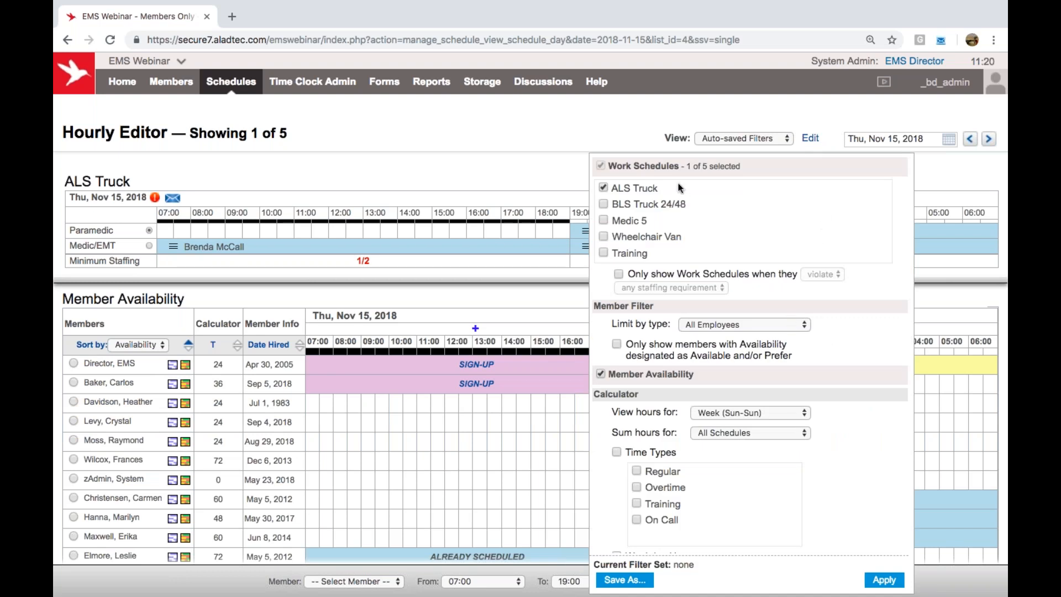
scroll(847, 376, "down", 3)
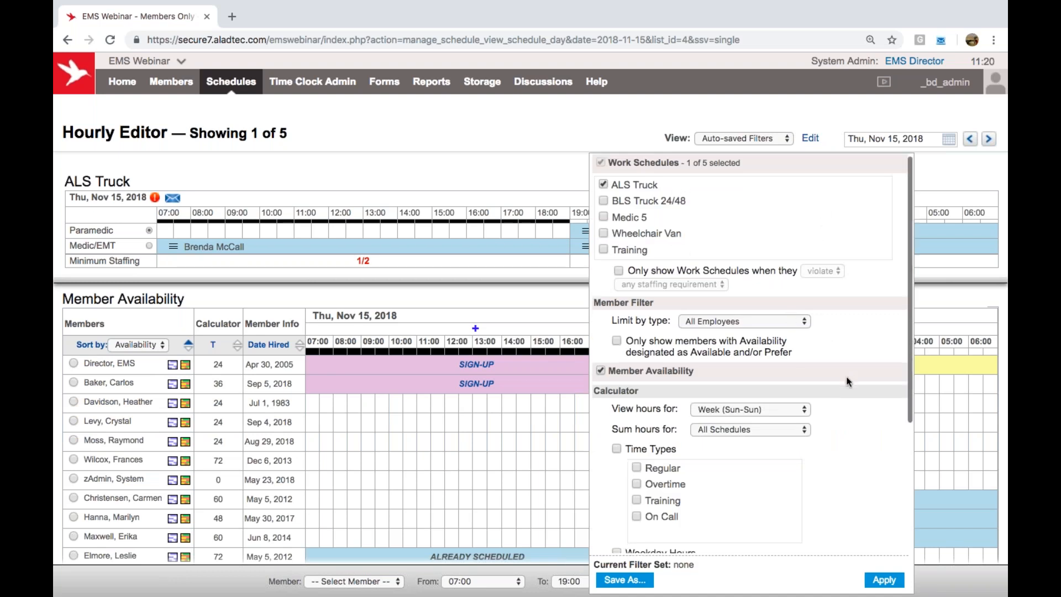
scroll(847, 376, "down", 5)
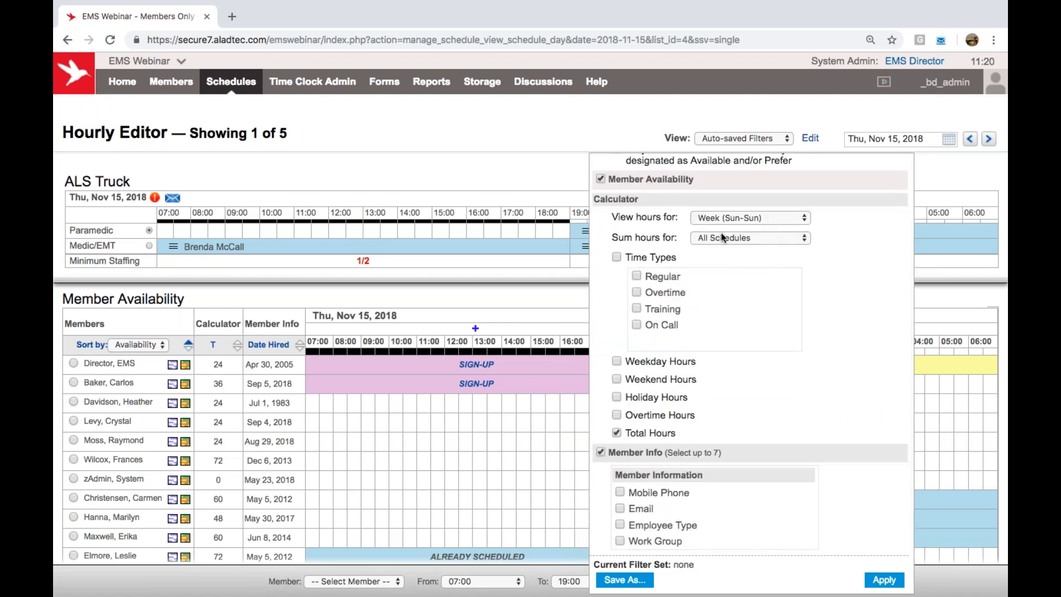
left_click(762, 225)
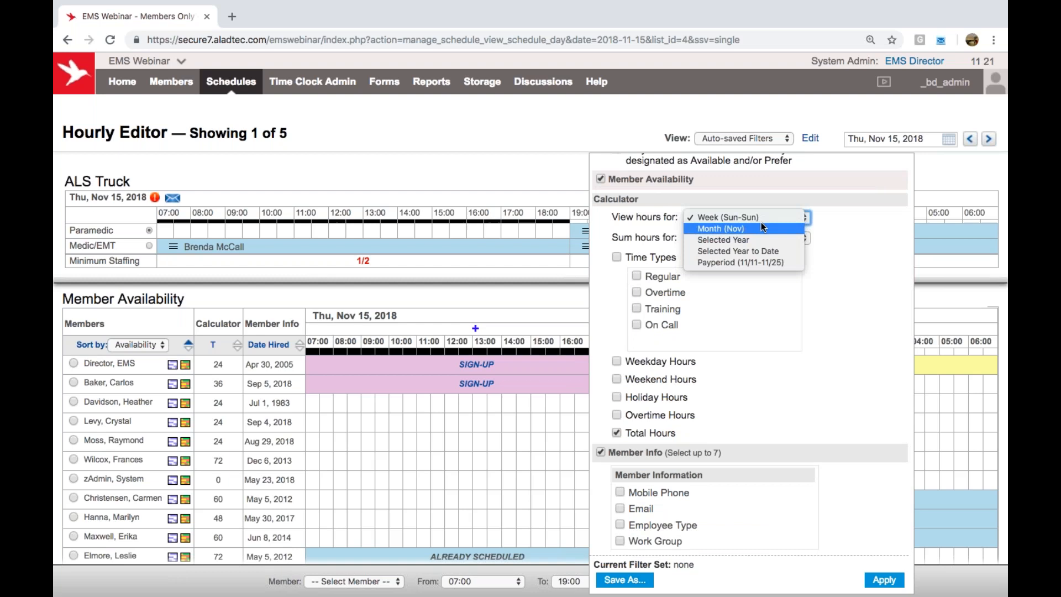
left_click(789, 203)
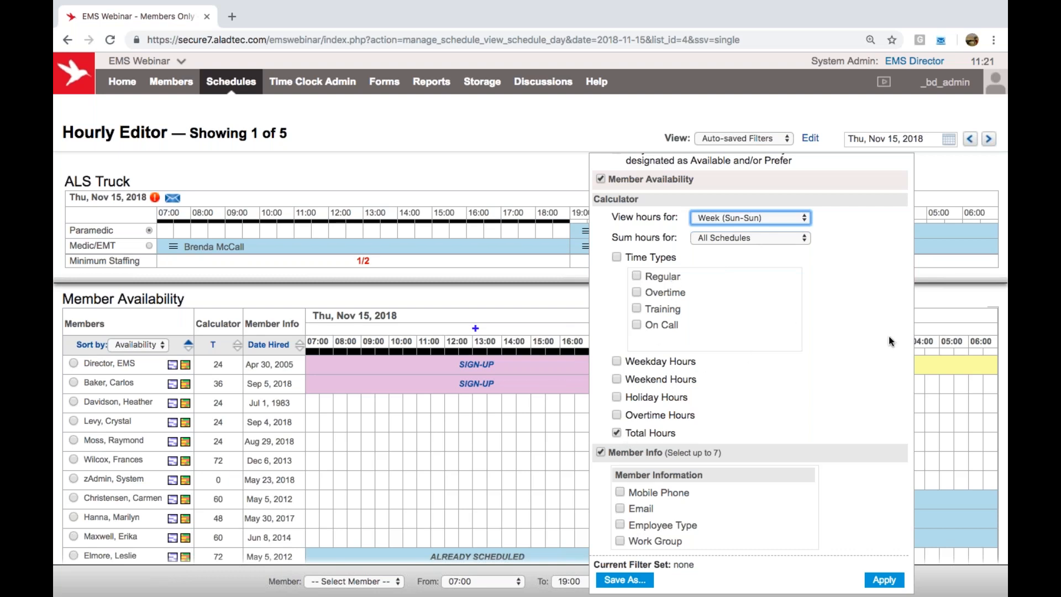
left_click(665, 289)
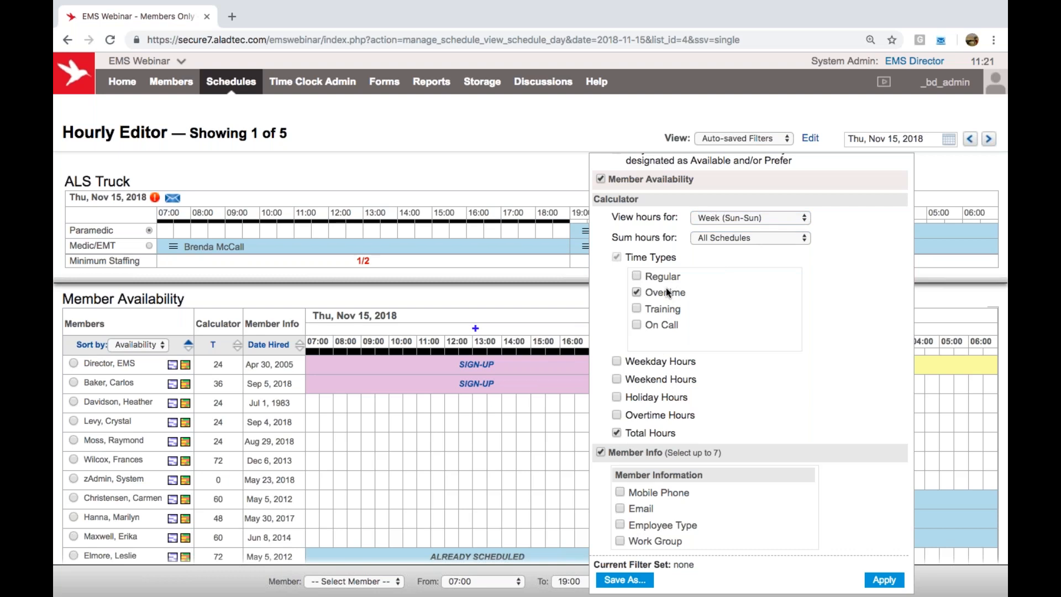
scroll(732, 529, "down", 3)
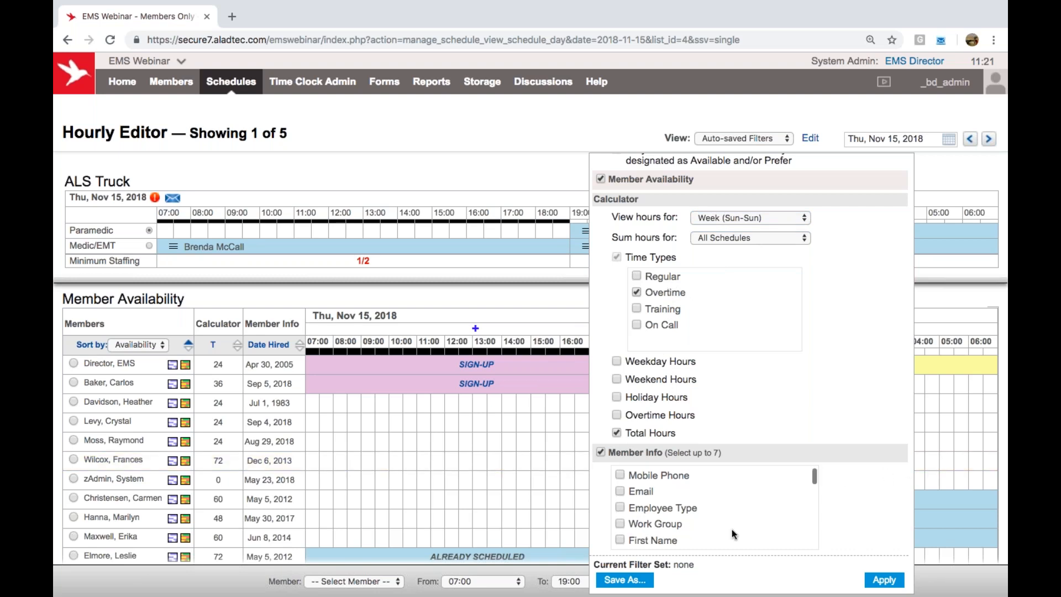
scroll(732, 529, "down", 3)
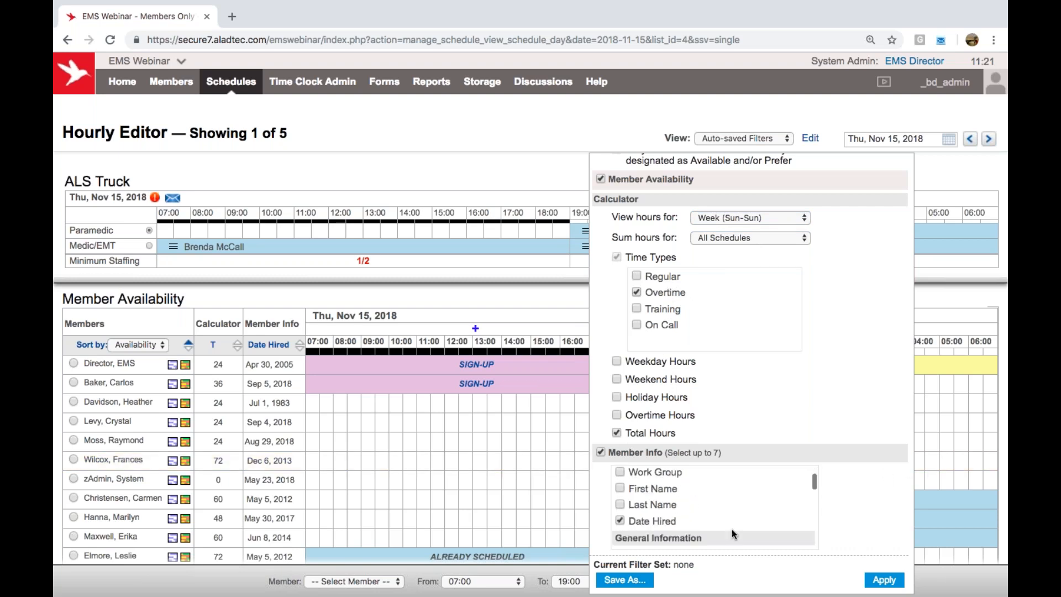
scroll(732, 529, "down", 1)
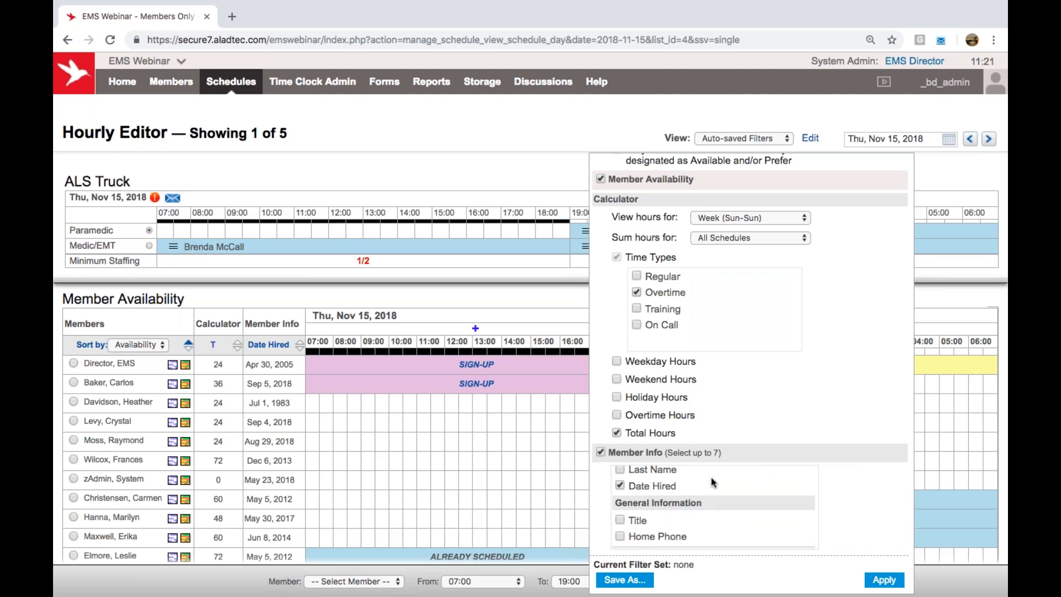
left_click(884, 580)
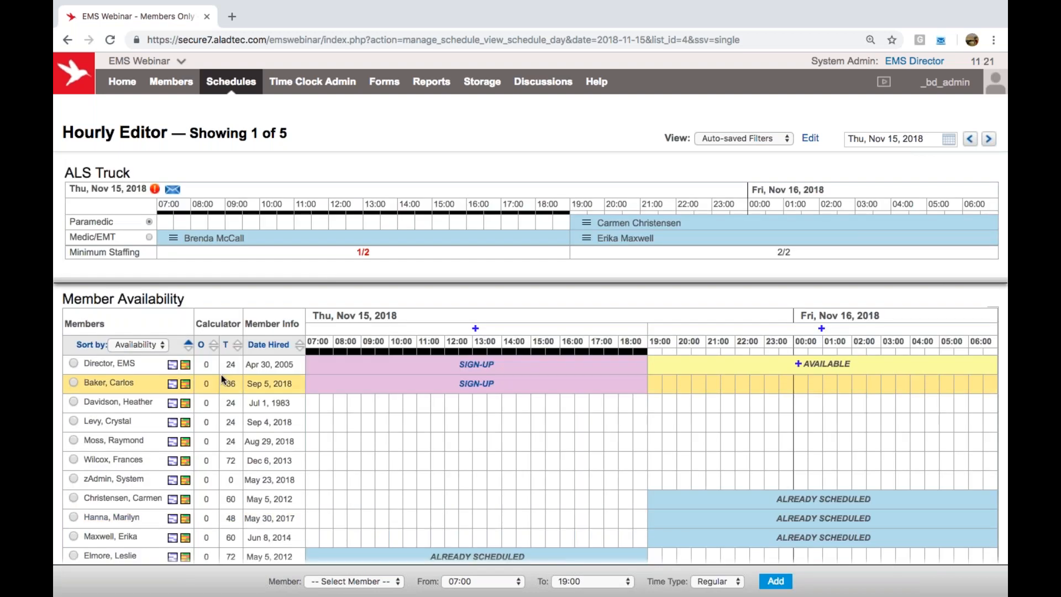
Approve the EMS Director's 07:00 to 19:00 sign-up for the ALS Truck Paramedic position with the Overtime time type.
left_click(363, 371)
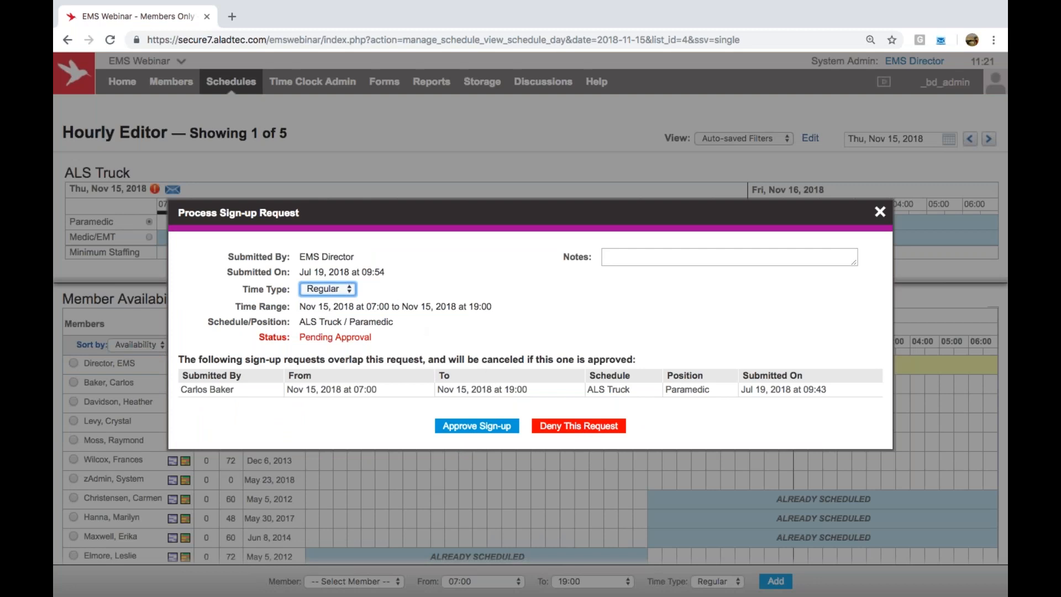
left_click(338, 286)
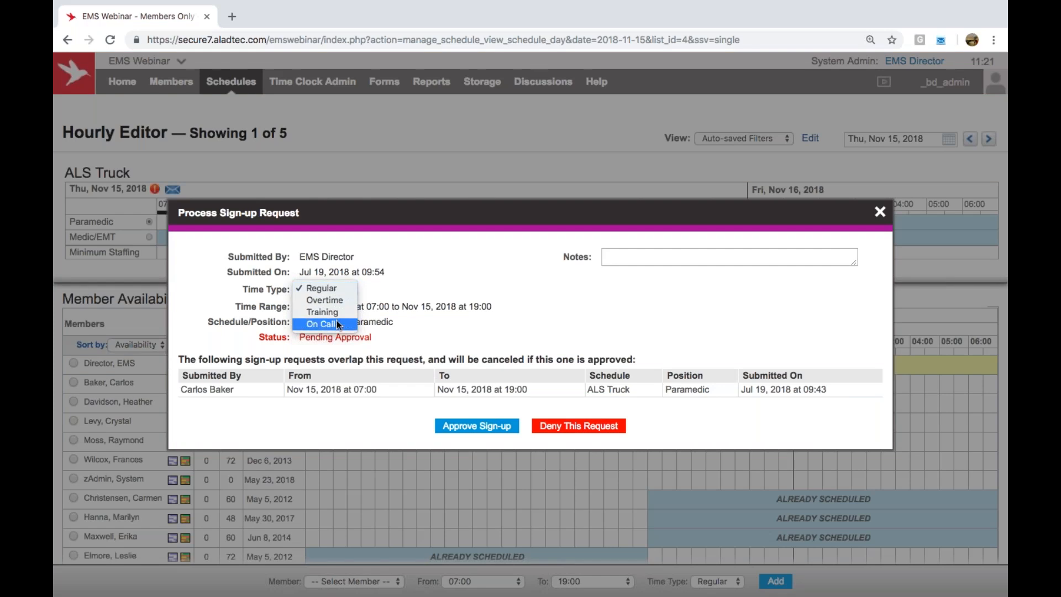
left_click(338, 300)
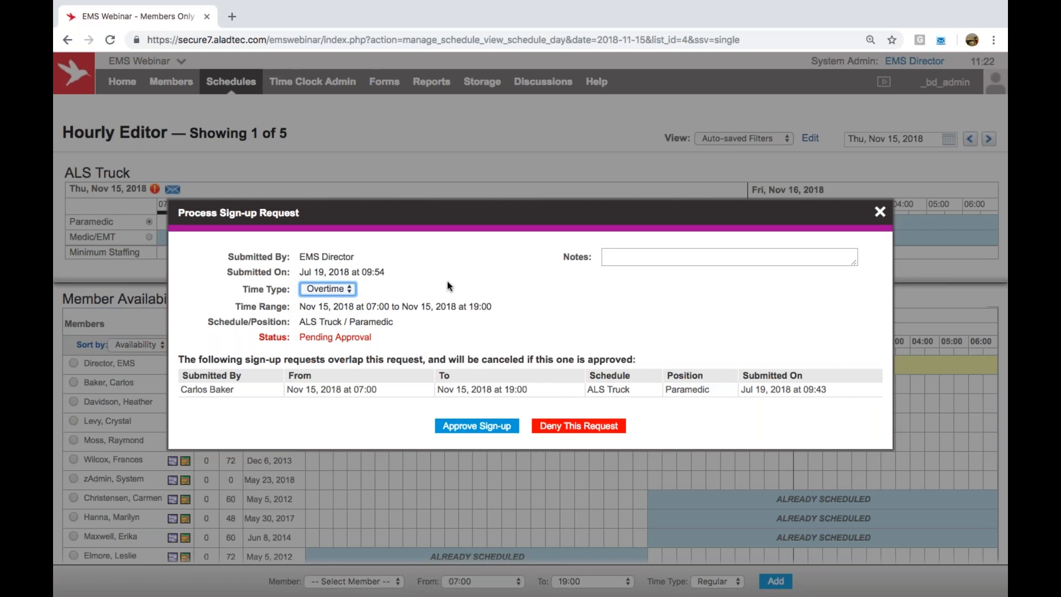
left_click(470, 427)
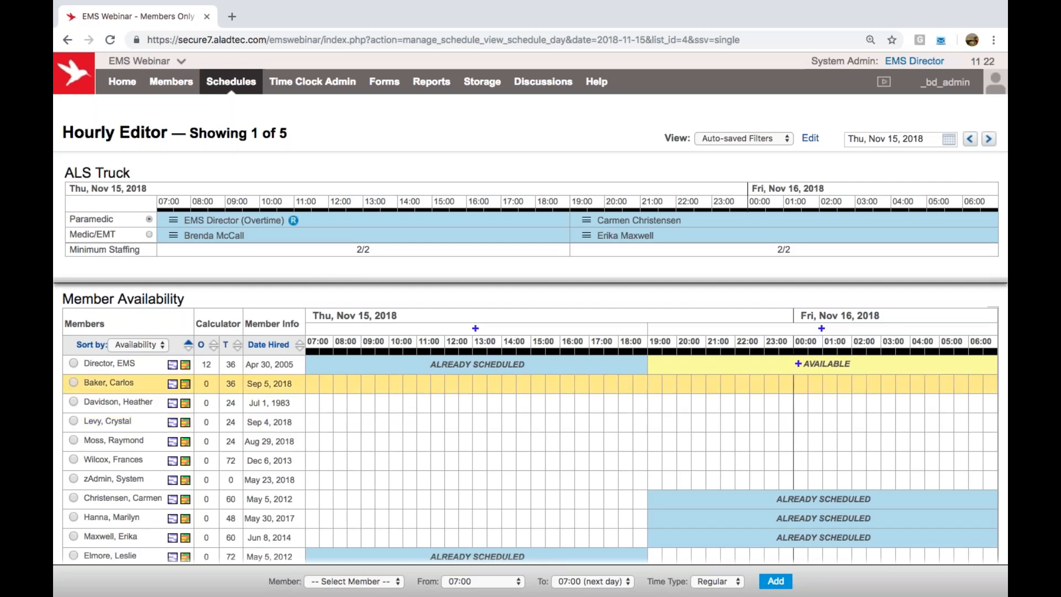
Enlarge the schedule area of the Hourly Editor and display the BLS Truck 24/48 and Medic 5 schedules alongside ALS Truck.
mouse_move(489, 220)
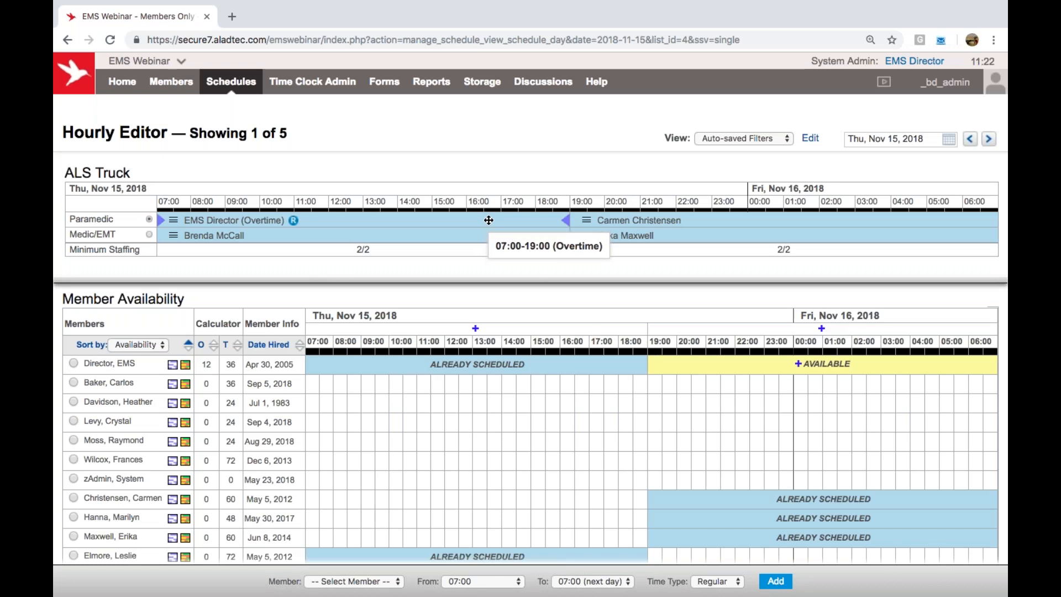
left_click_drag(356, 250, 379, 255)
left_click(380, 275)
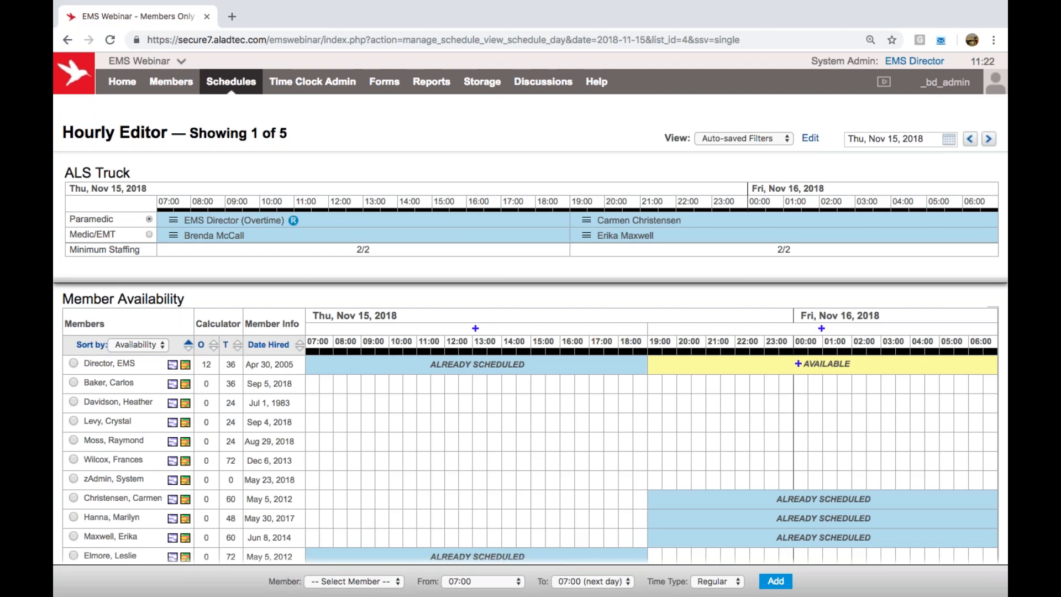
left_click_drag(453, 277, 453, 427)
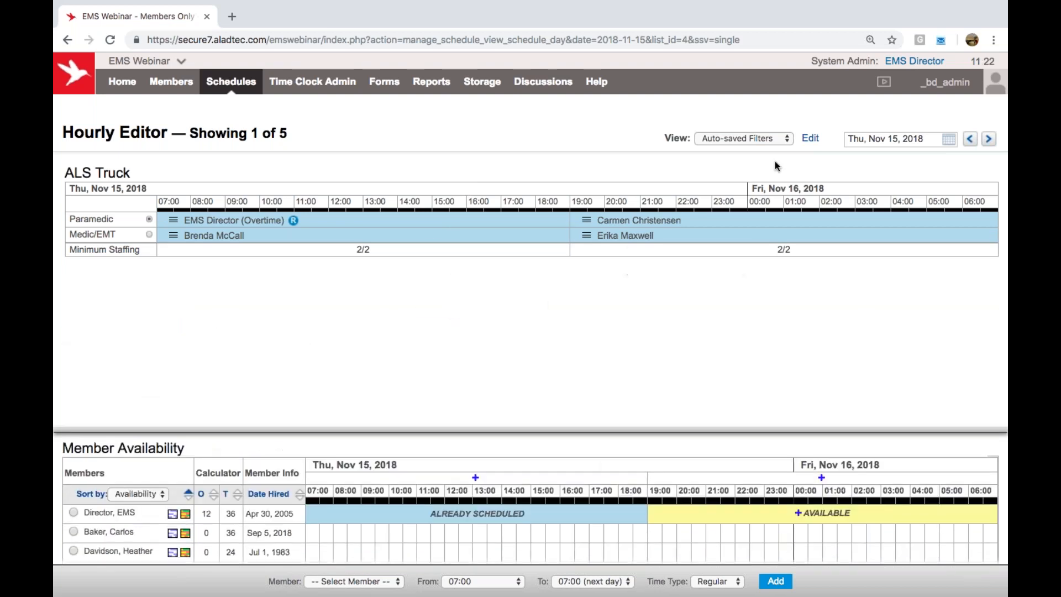
left_click(809, 140)
left_click(642, 208)
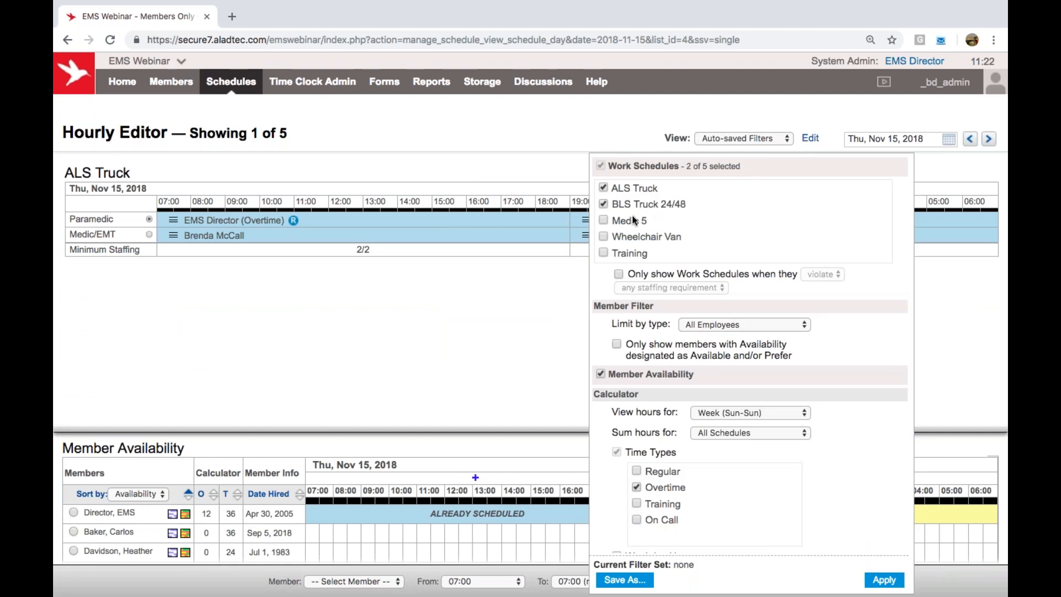
left_click(883, 580)
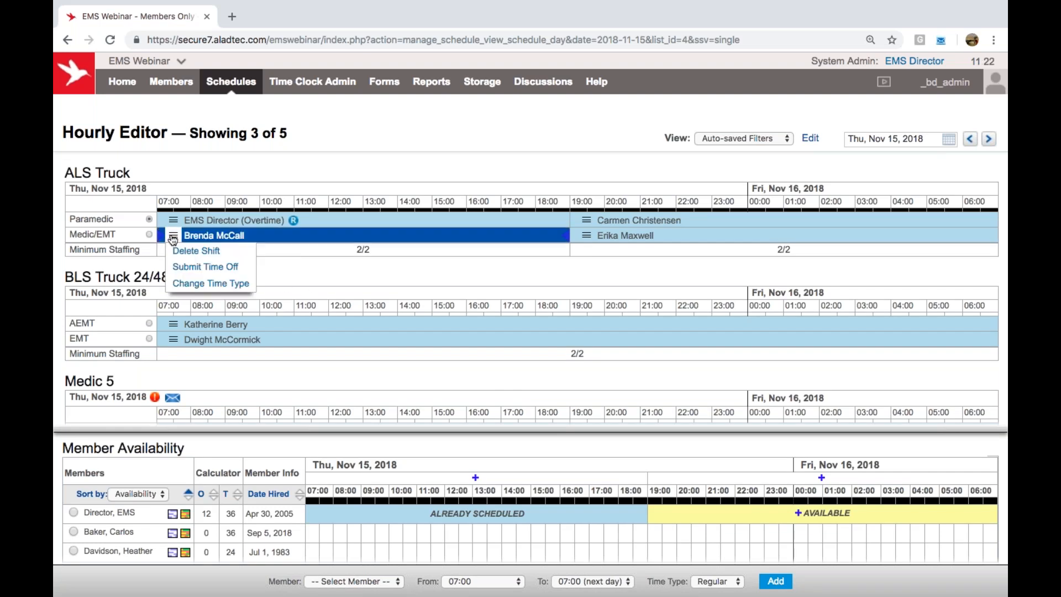
Review the shift options and displayed schedules, and filter out BLS Truck 24/48 so only ALS Truck and Medic 5 are shown.
mouse_move(159, 219)
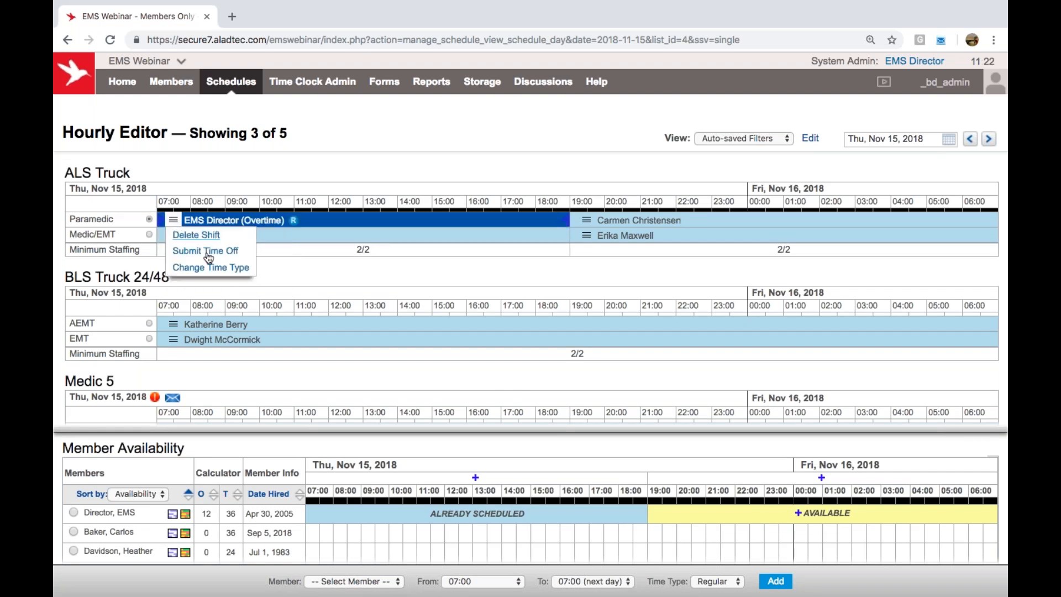
scroll(532, 294, "down", 3)
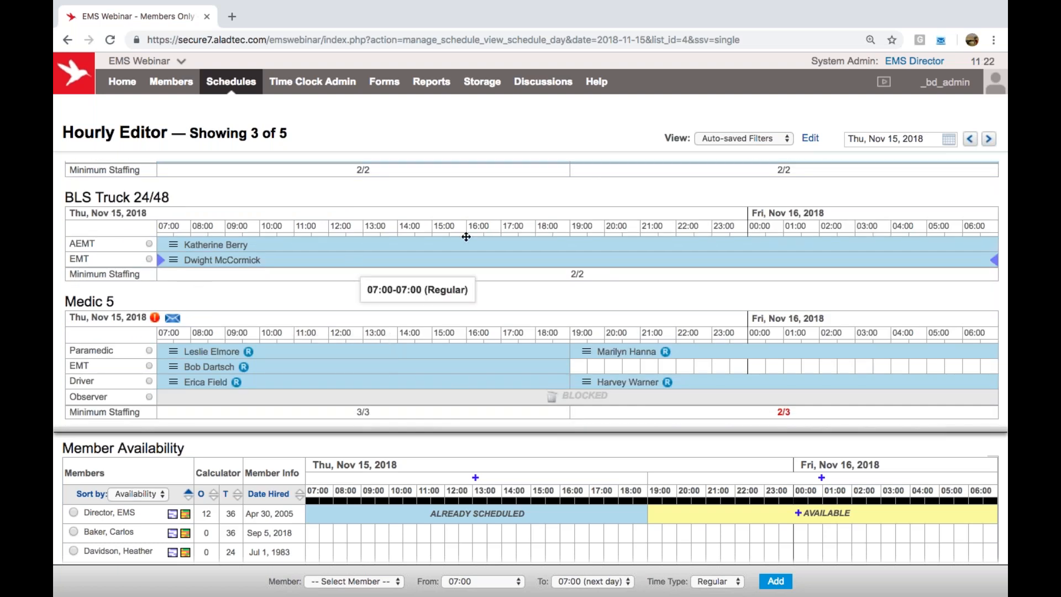
left_click(810, 138)
left_click(650, 204)
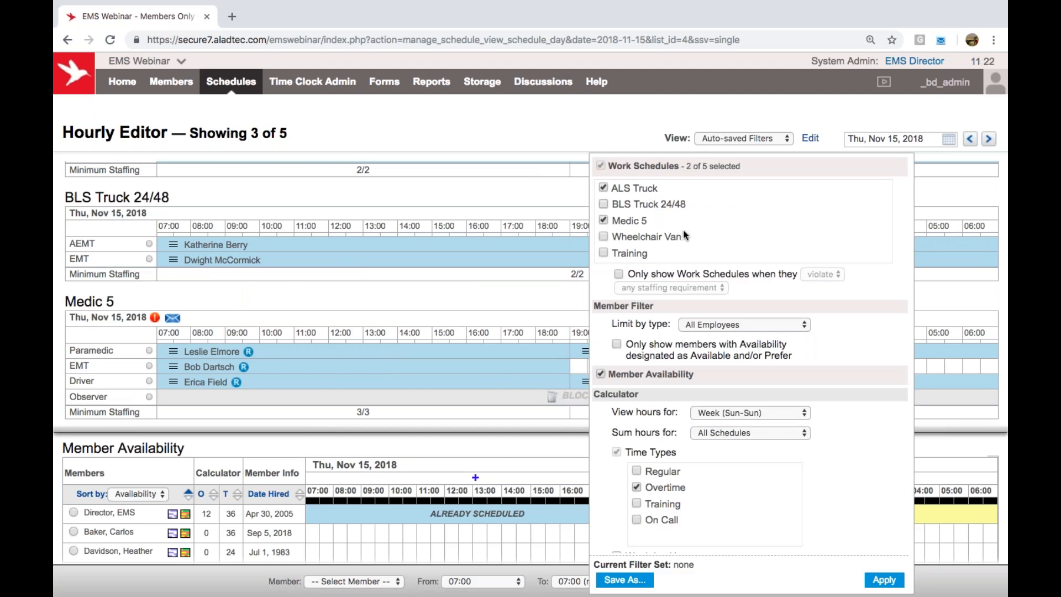
left_click(887, 580)
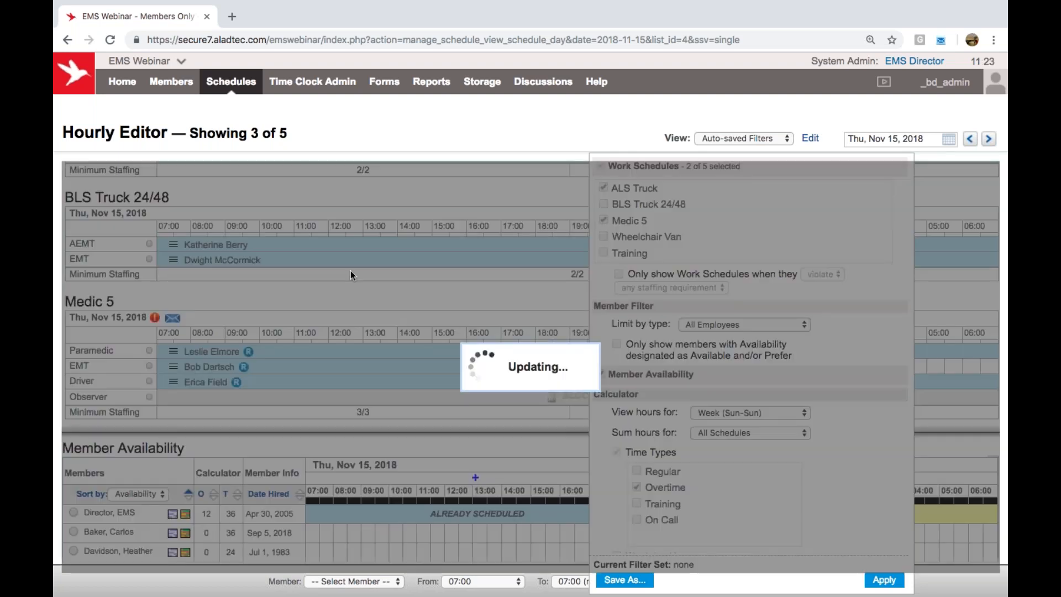
Delete the EMS Director's Overtime shift from the ALS Truck Paramedic position.
left_click(172, 220)
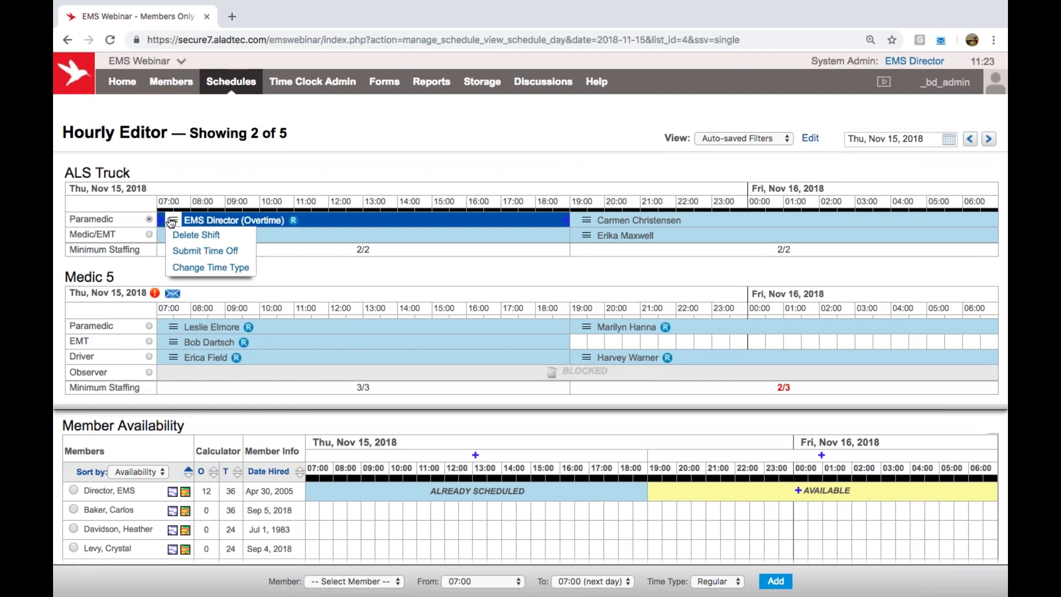
left_click(191, 238)
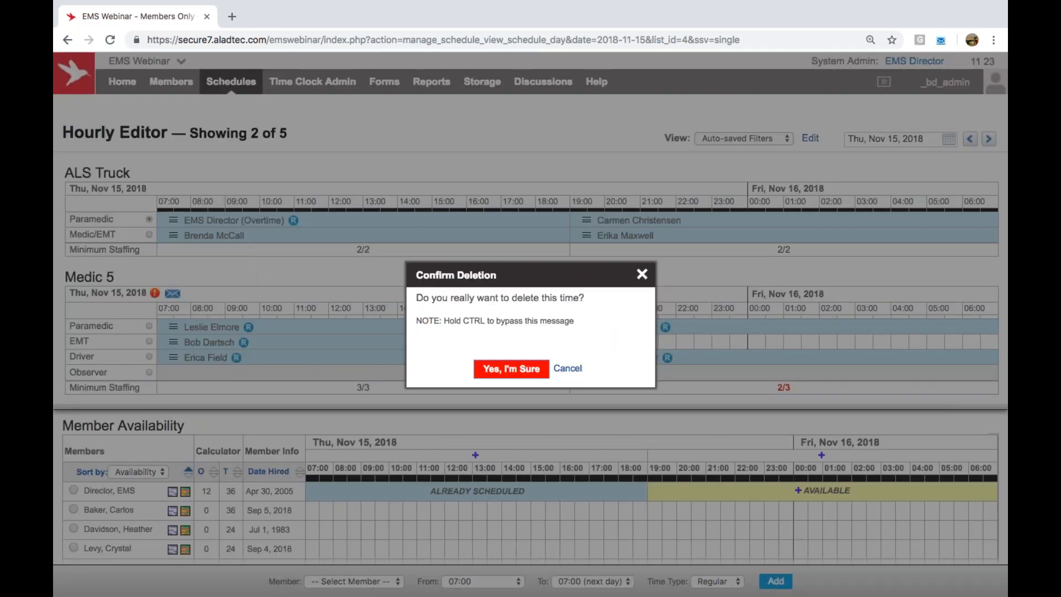
left_click(512, 370)
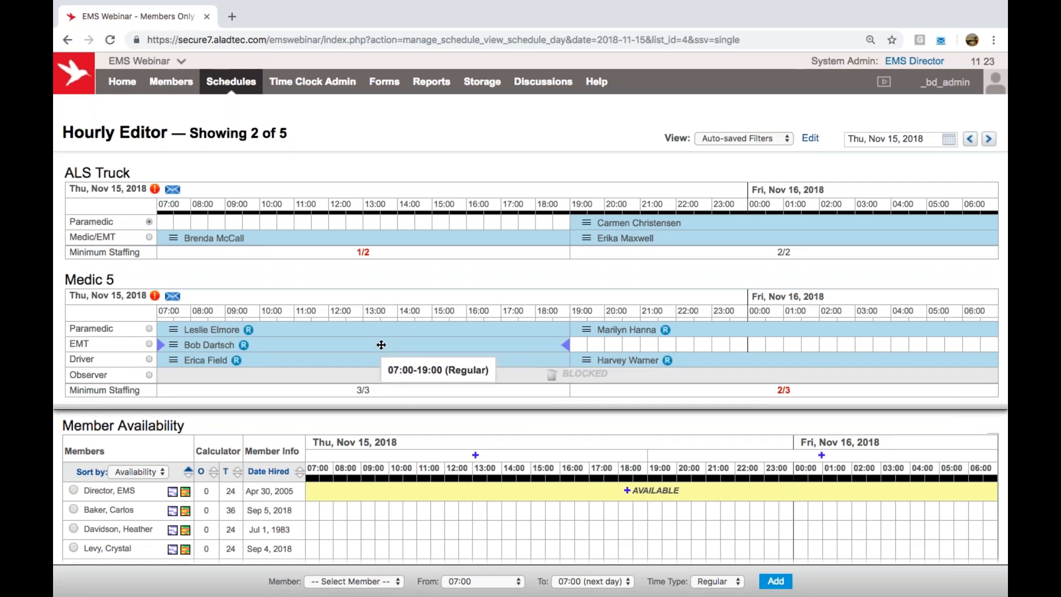
Try moving the Medic 5 EMT's day shift to the open ALS Truck Paramedic slot, and move the Medic 5 Paramedic's 07:00-19:00 shift there.
mouse_move(381, 345)
left_mouse_down()
mouse_move(399, 312)
mouse_move(399, 273)
mouse_move(377, 221)
left_mouse_up()
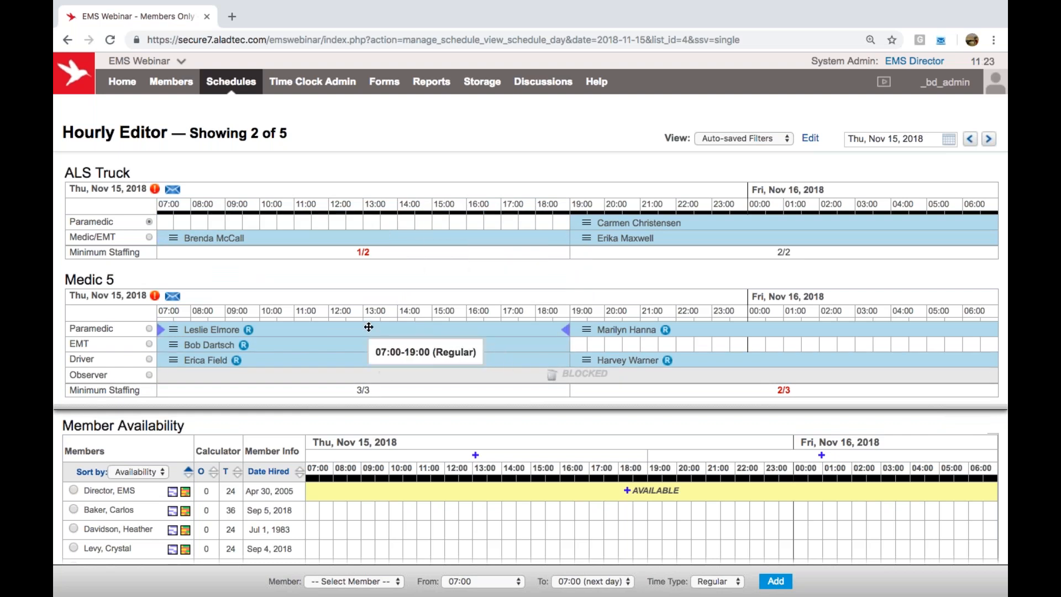
left_click_drag(369, 328, 370, 220)
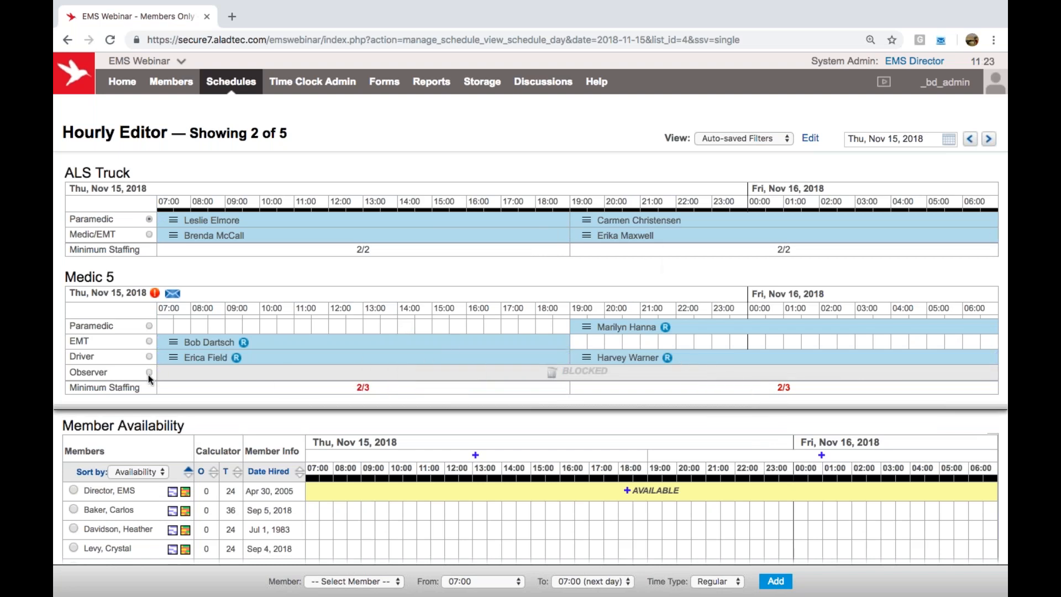
Fill the Medic 5 Paramedic opening from 07:00 to 19:00 with the second member in the availability list, as Regular time.
left_click(149, 326)
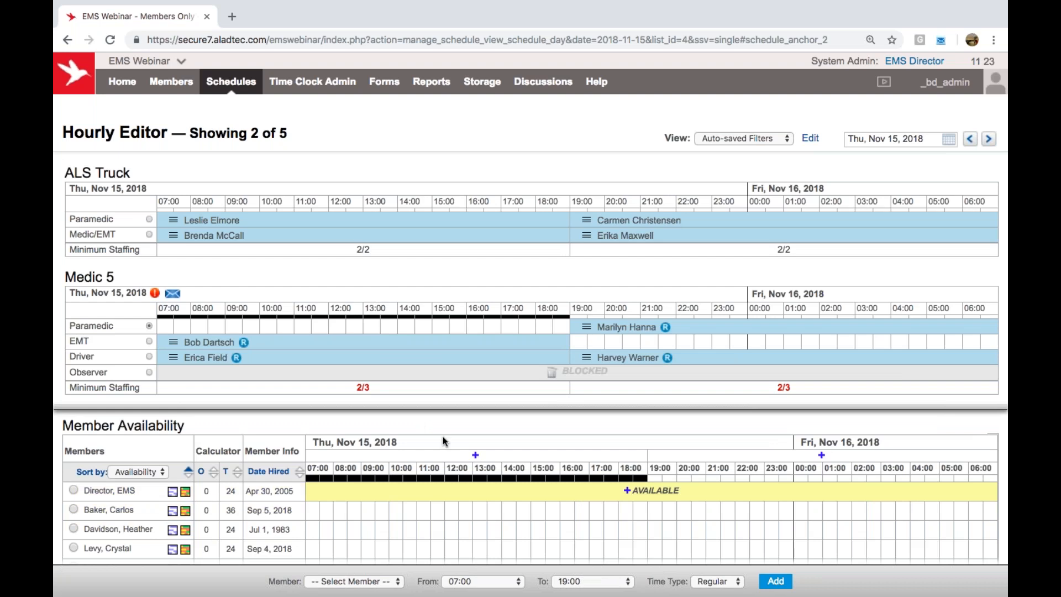
left_click_drag(420, 407, 426, 356)
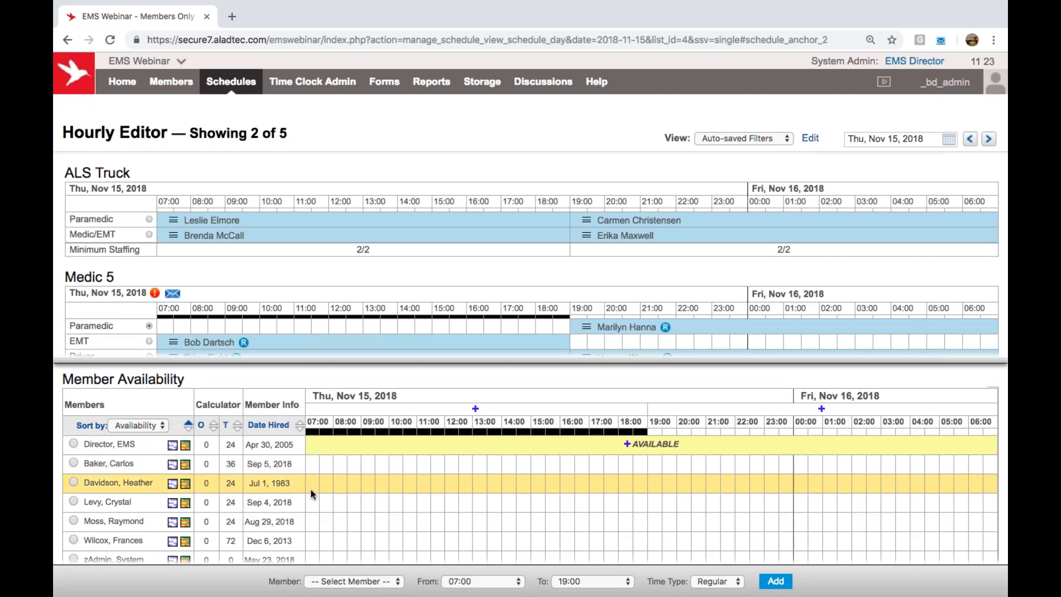
scroll(310, 489, "down", 2)
scroll(176, 487, "up", 2)
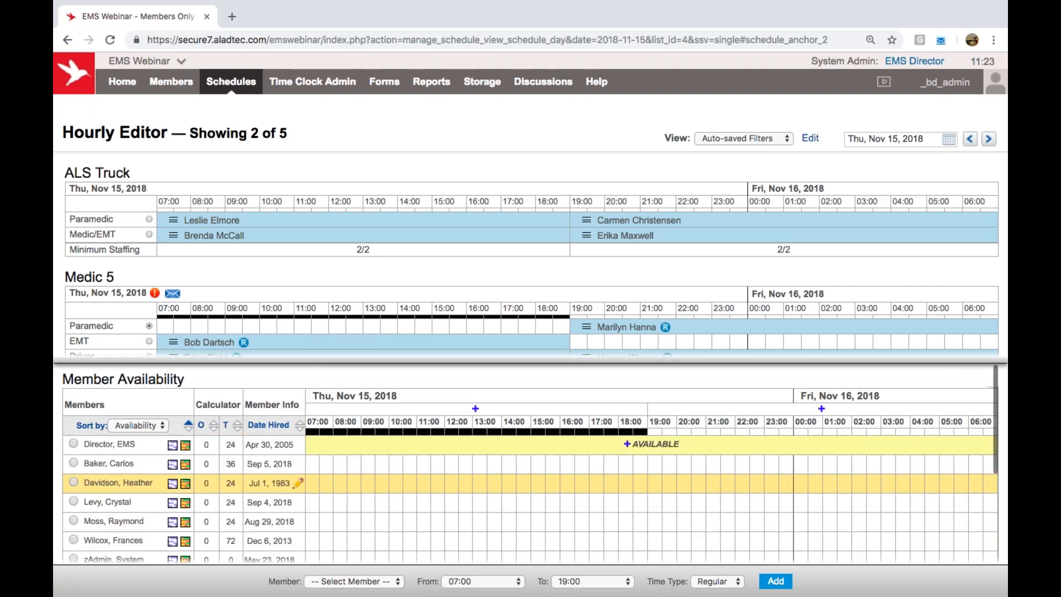
left_click(116, 465)
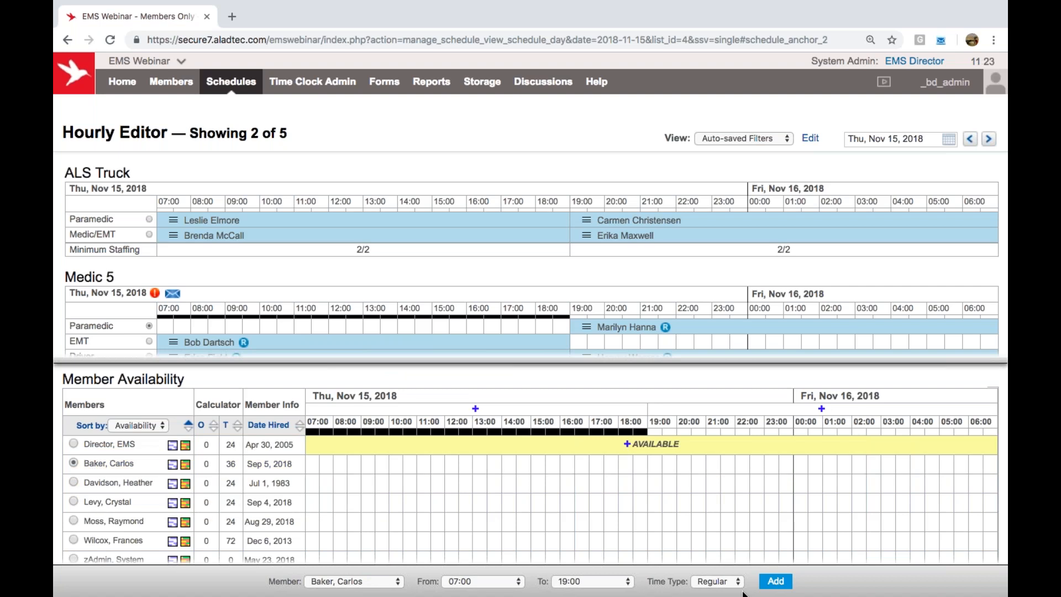
left_click(766, 584)
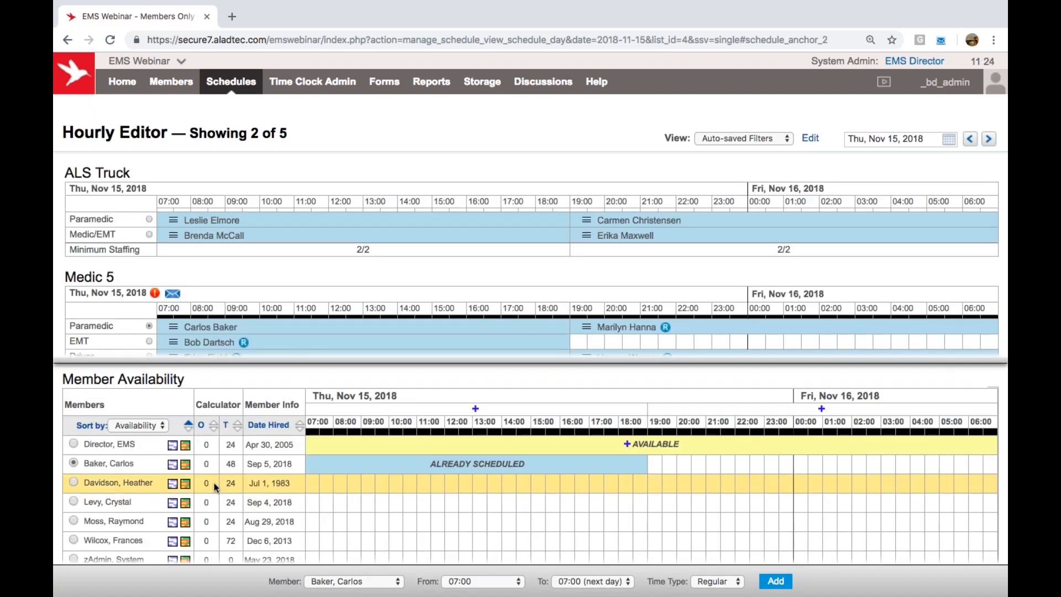
scroll(417, 533, "down", 3)
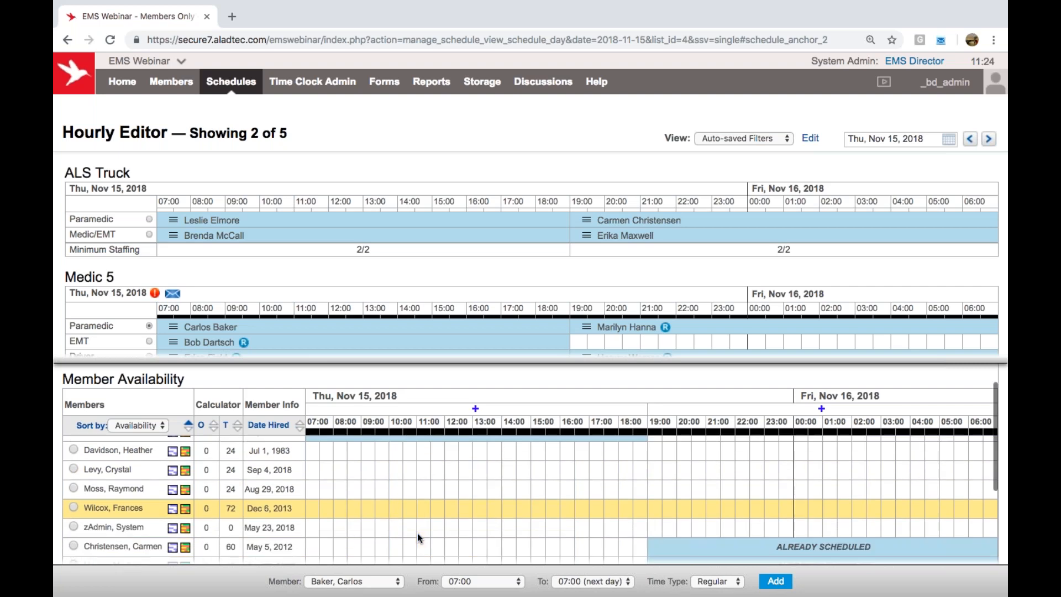
scroll(417, 533, "up", 3)
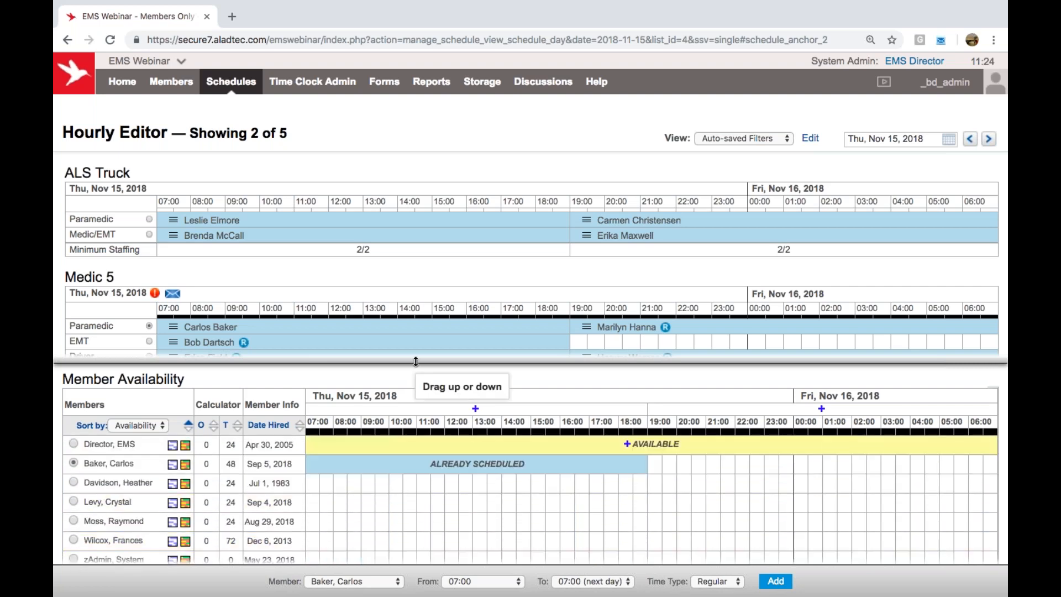
Enlarge the Hourly Editor's schedule area to show all Medic 5 positions, and review the ALS Truck's November 2018 monthly calendar.
left_click_drag(416, 361, 415, 437)
left_click(239, 83)
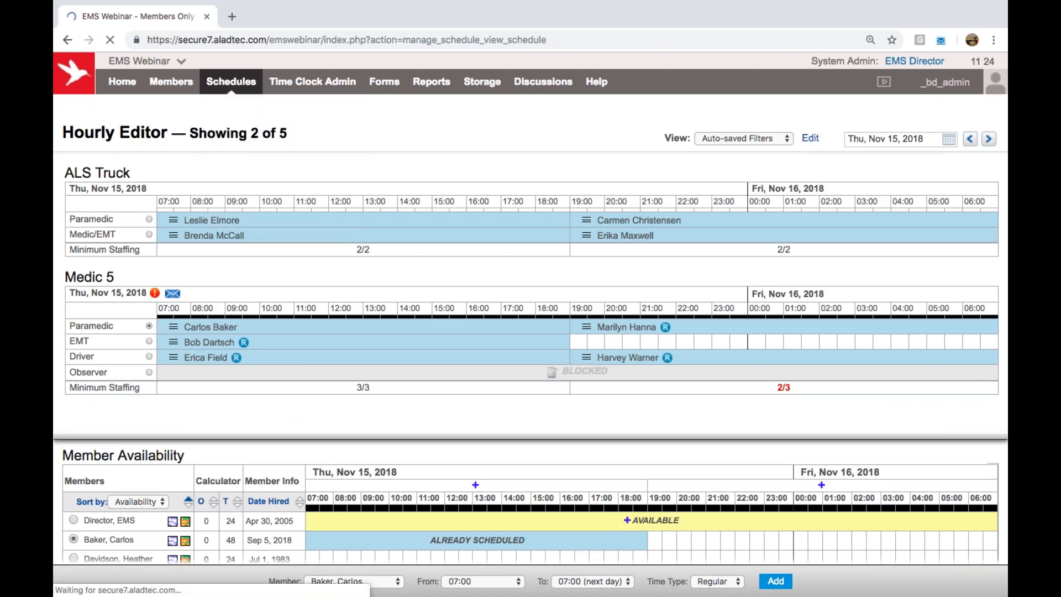
scroll(355, 267, "down", 3)
scroll(530, 370, "down", 2)
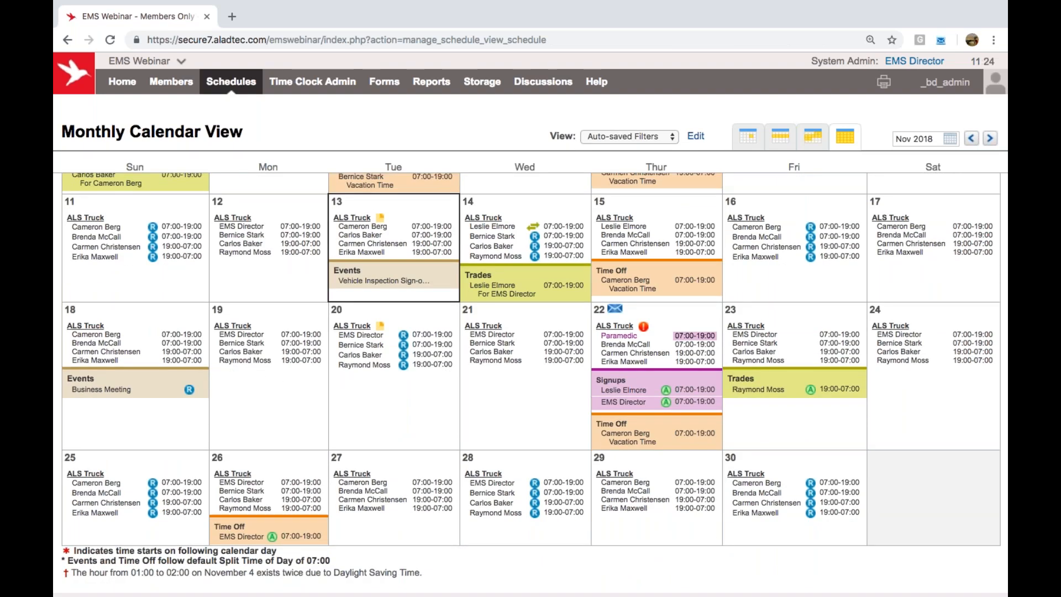
Open the individual member's November 2018 schedule and switch from the admin account to that member's own view.
mouse_move(231, 83)
left_click(242, 126)
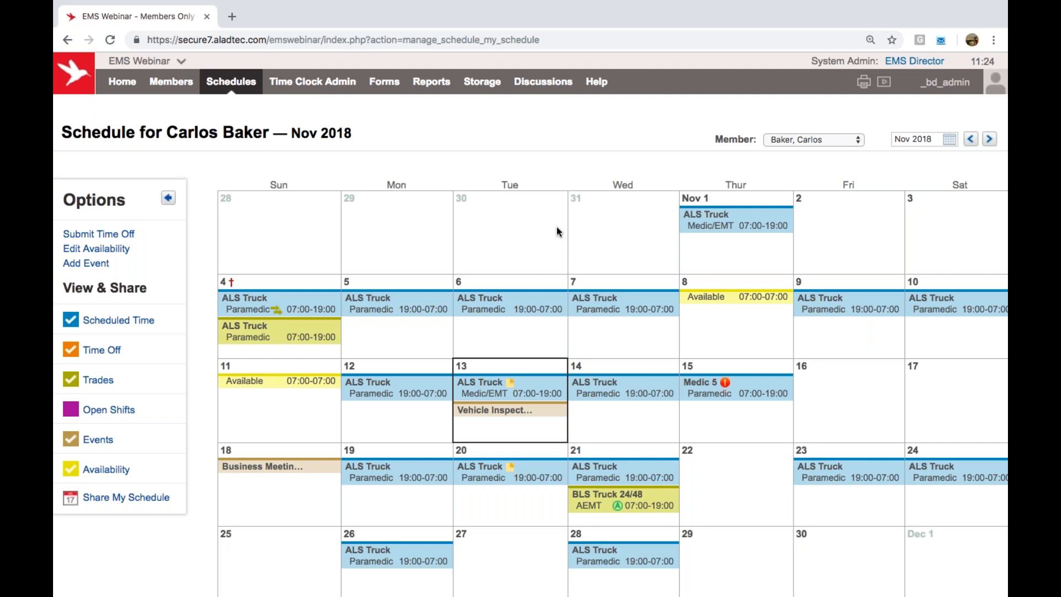
left_click(947, 88)
left_click(864, 172)
left_click(634, 430)
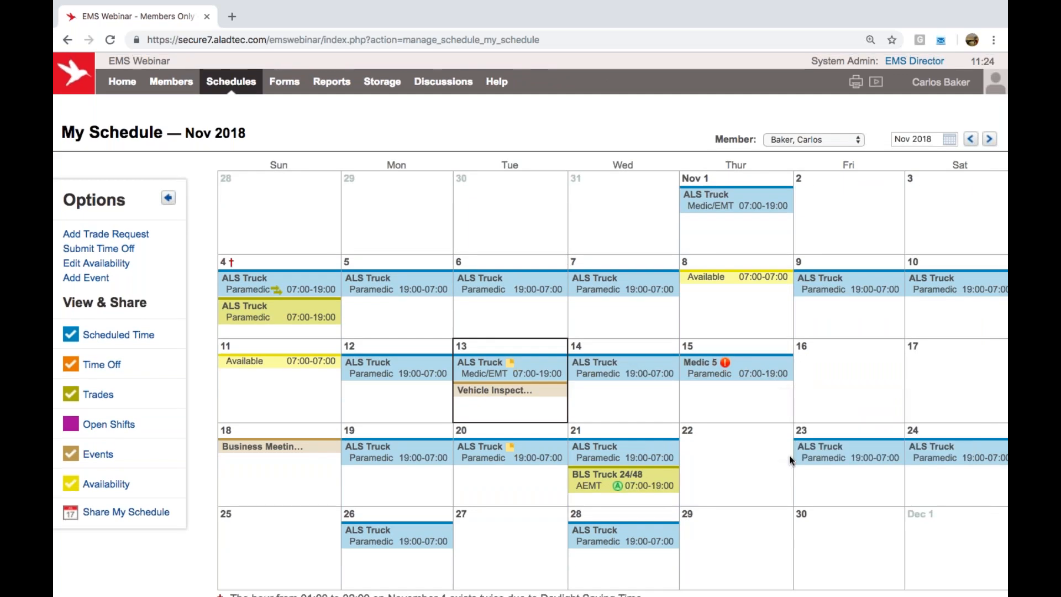
Submit a Vacation Time (accrued) request for the November 23 ALS Truck Paramedic shift, from 19:00 to 07:00 the next day.
left_click(819, 468)
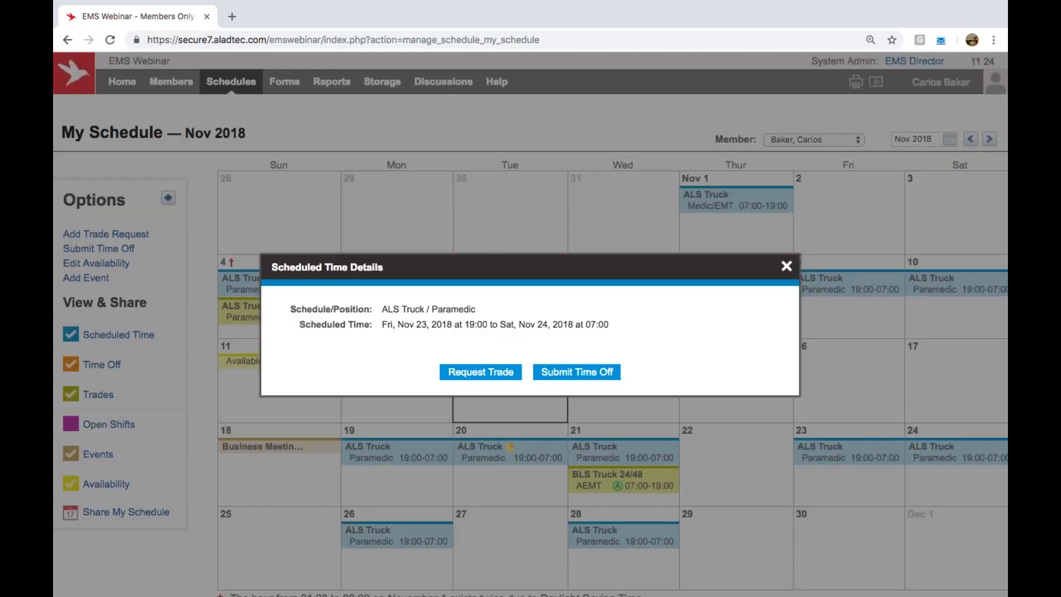
left_click(572, 376)
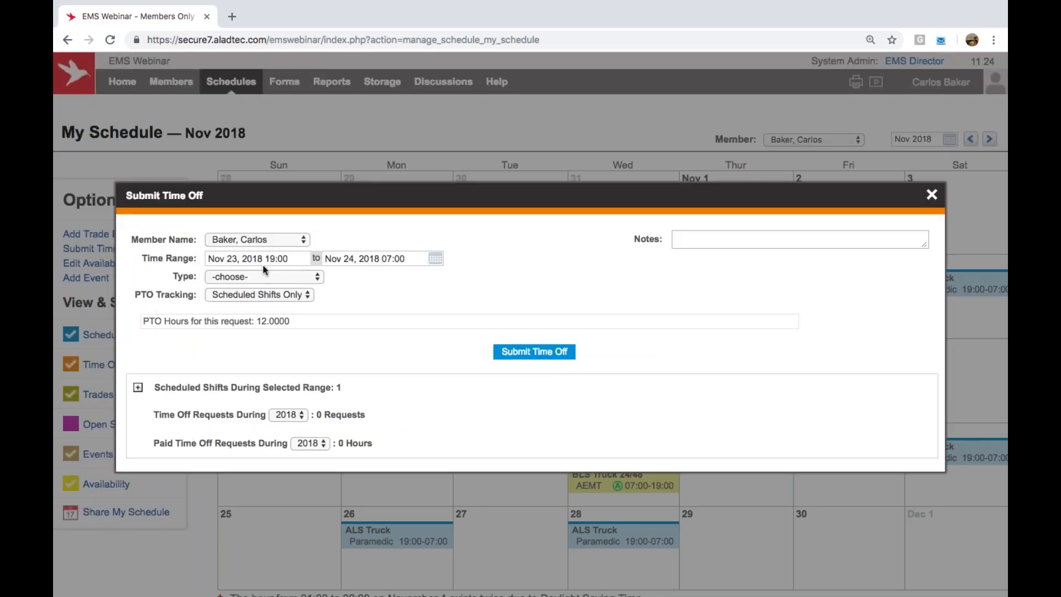
left_click(436, 258)
left_click(456, 237)
left_click(301, 276)
left_click(298, 313)
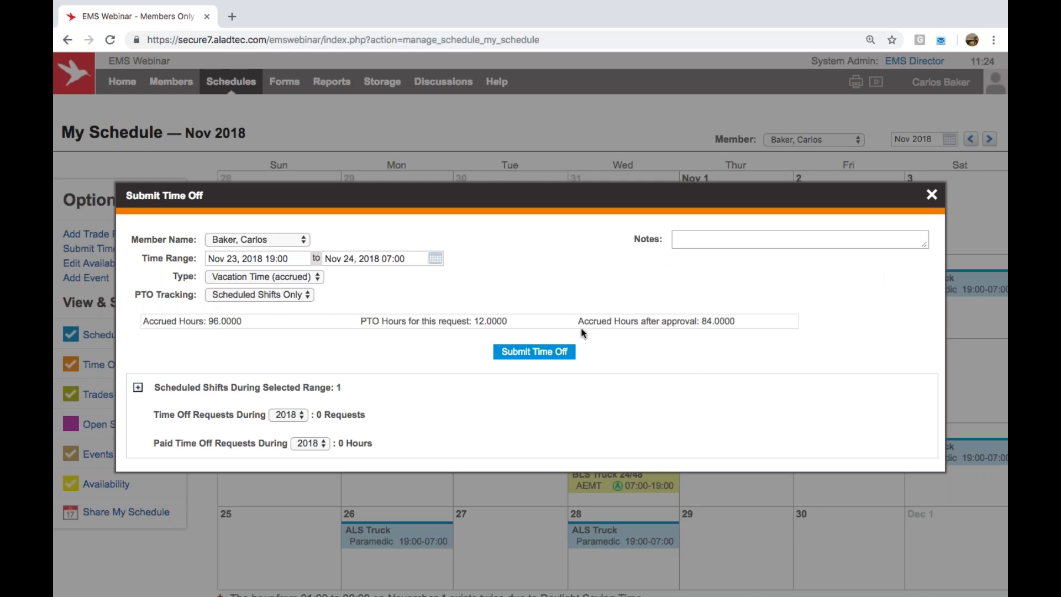
left_click(547, 352)
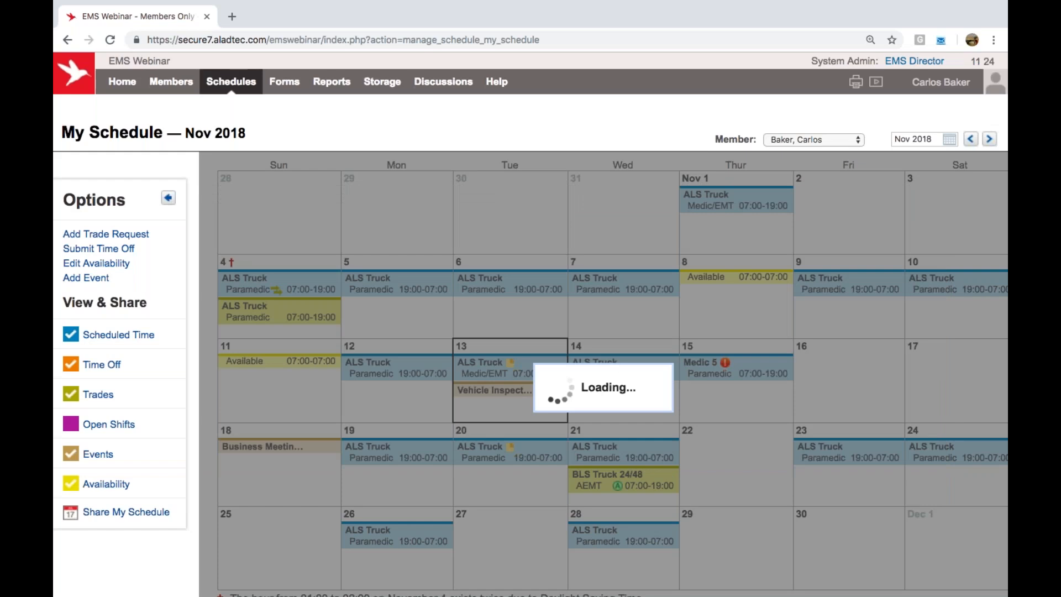
Start a trade request for the November 20 ALS Truck Paramedic shift and set its trade type to Swap.
mouse_move(527, 460)
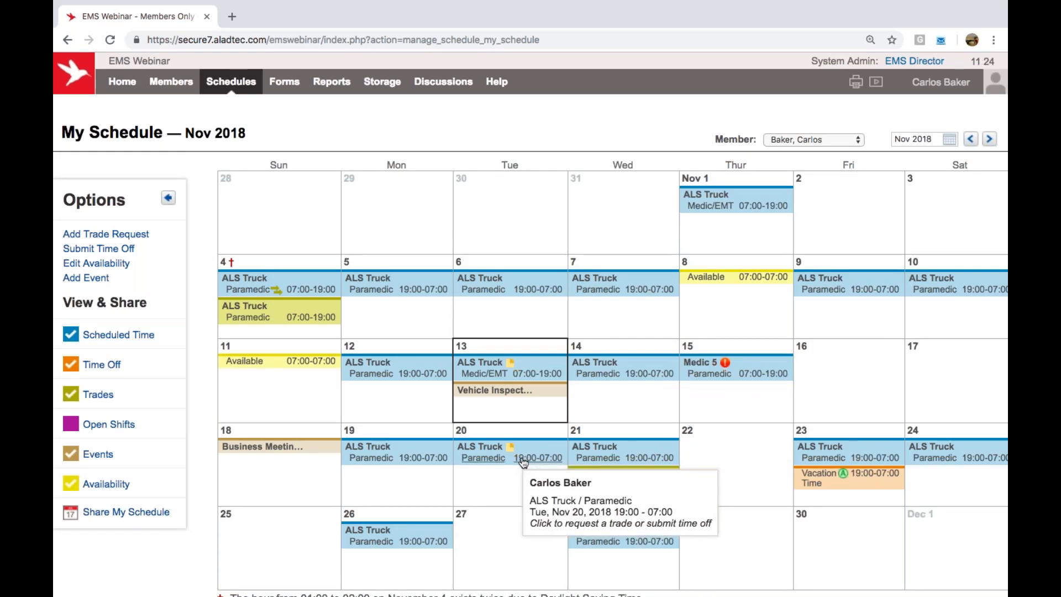
left_click(527, 460)
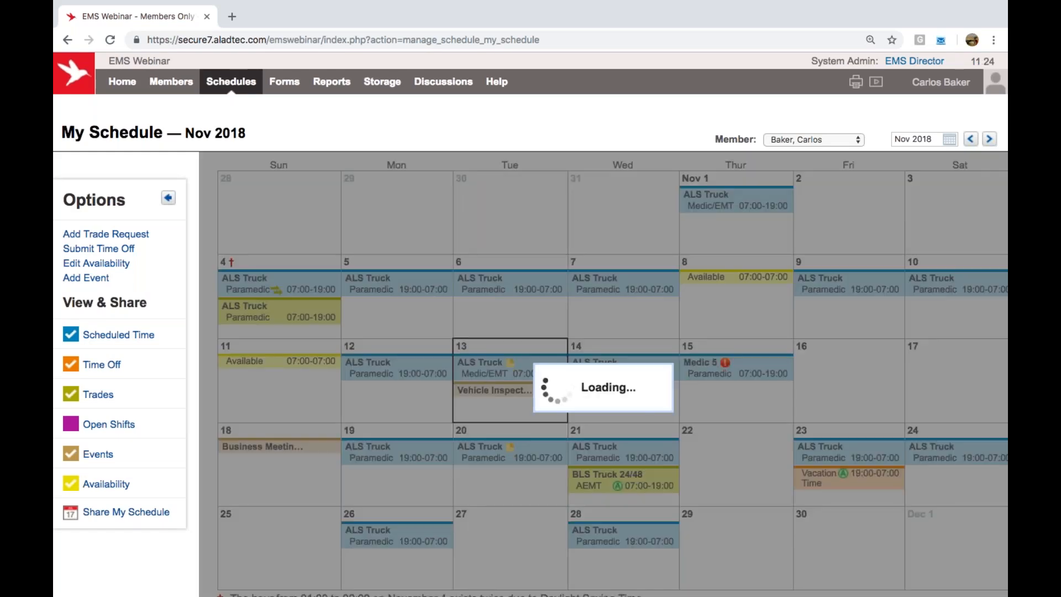
left_click(480, 372)
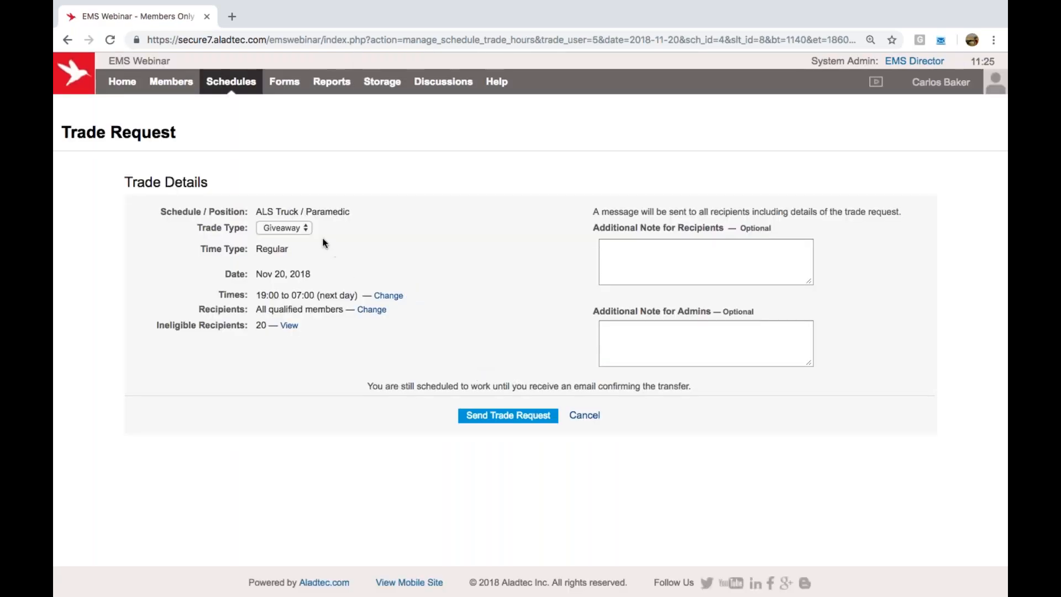
left_click(311, 231)
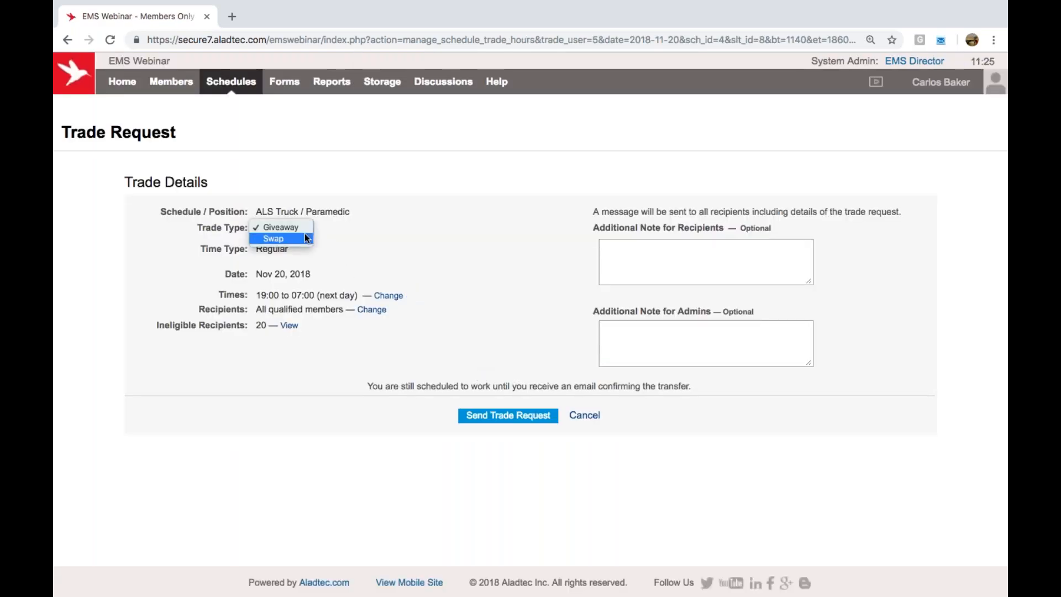
left_click(305, 237)
left_click(304, 231)
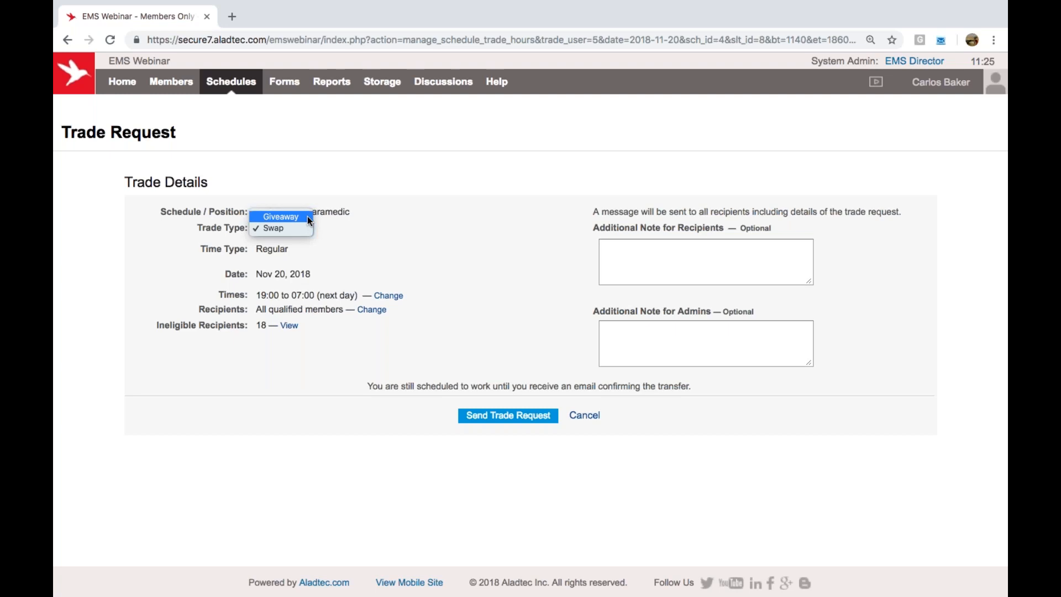
left_click(427, 243)
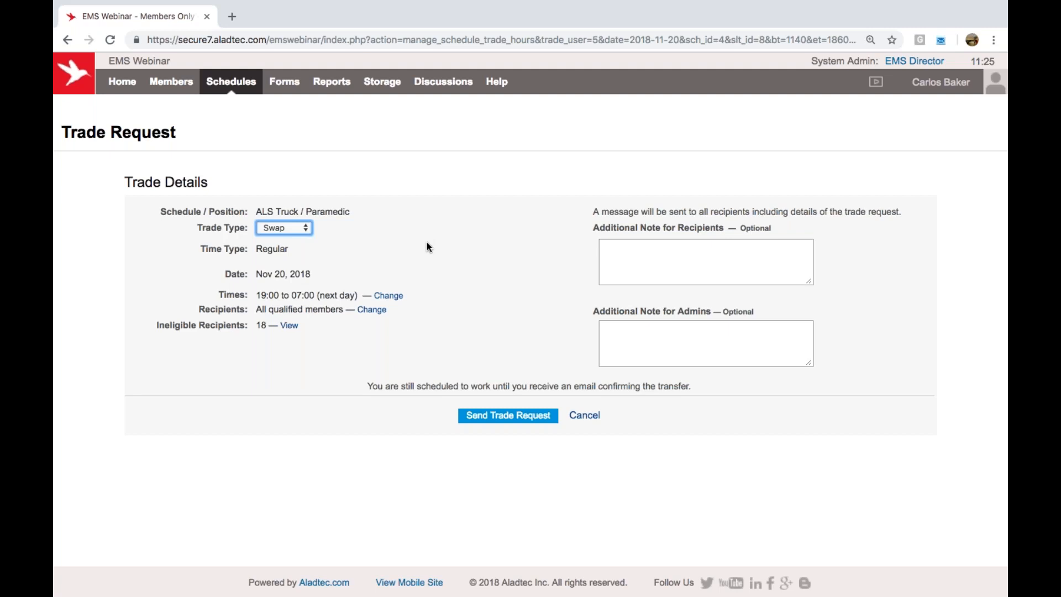
left_click(426, 242)
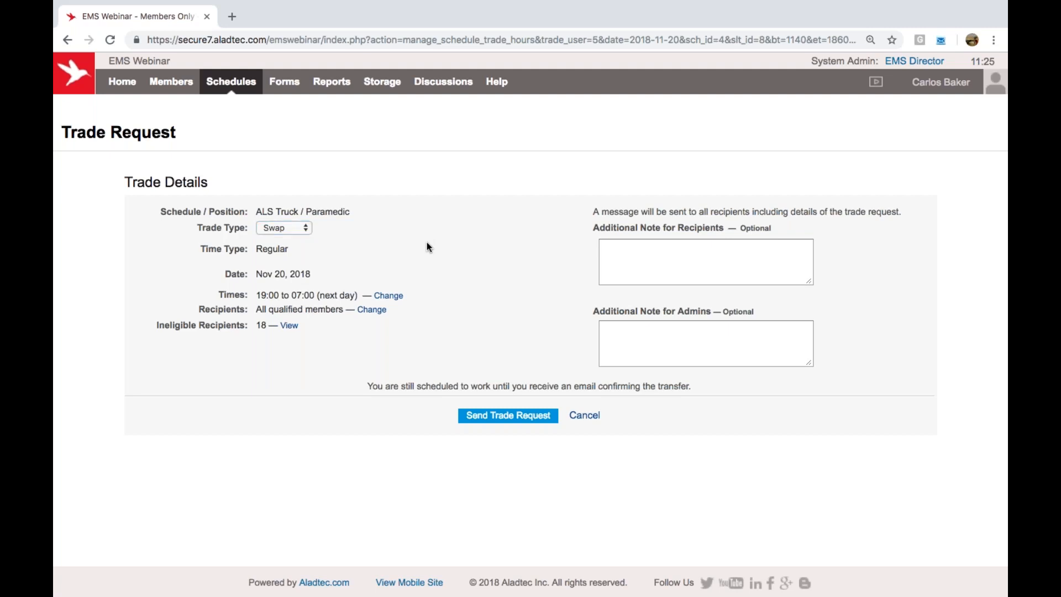
Make the swap's times editable, limit its recipients to the fifth listed member, and send the trade request.
left_click(394, 299)
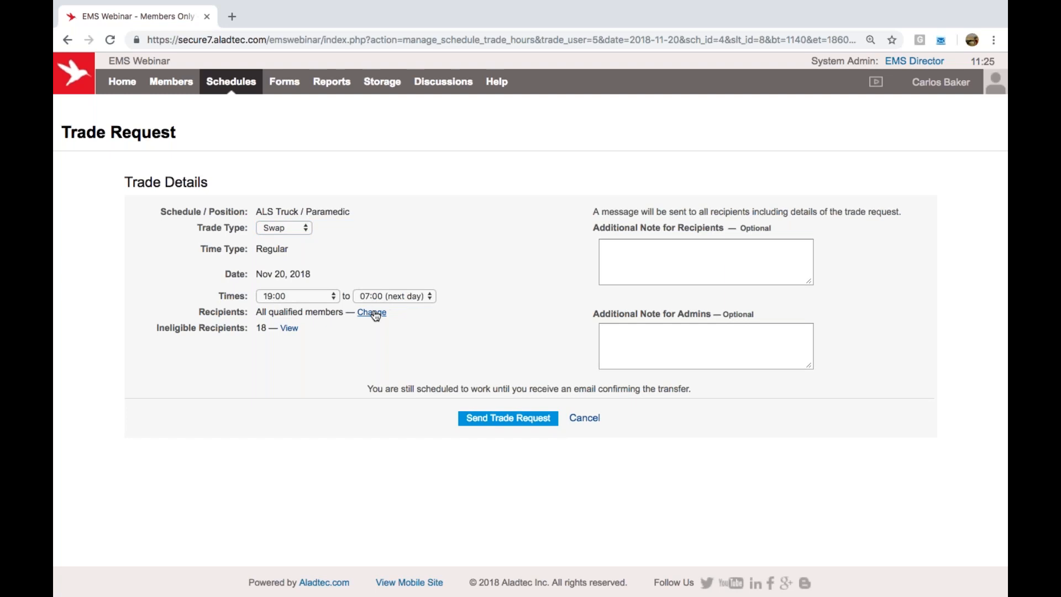
left_click(375, 313)
scroll(374, 319, "down", 3)
scroll(373, 313, "down", 3)
scroll(374, 313, "up", 5)
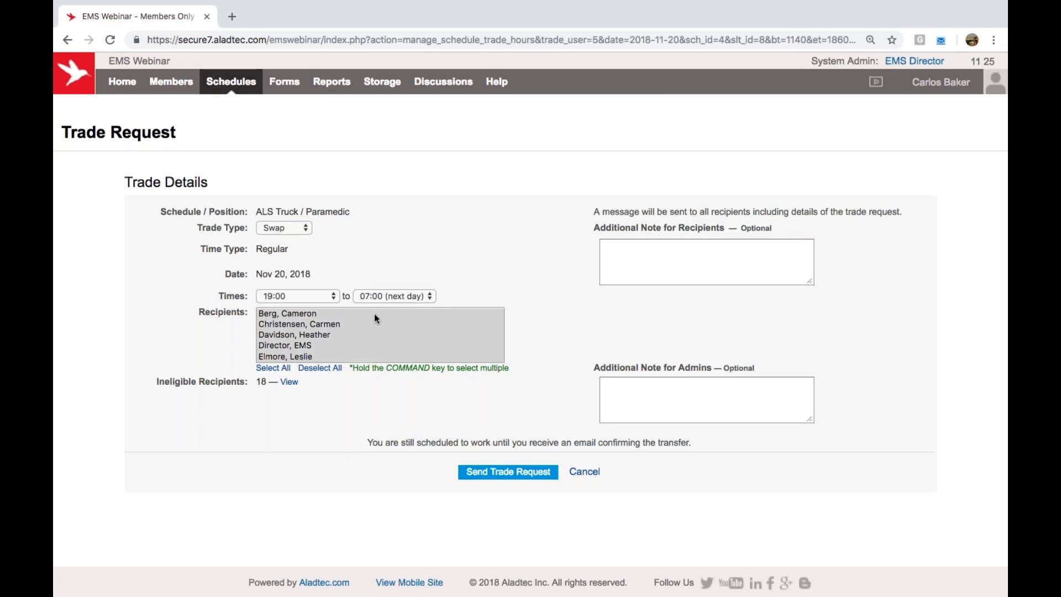
left_click(335, 356)
scroll(335, 354, "down", 3)
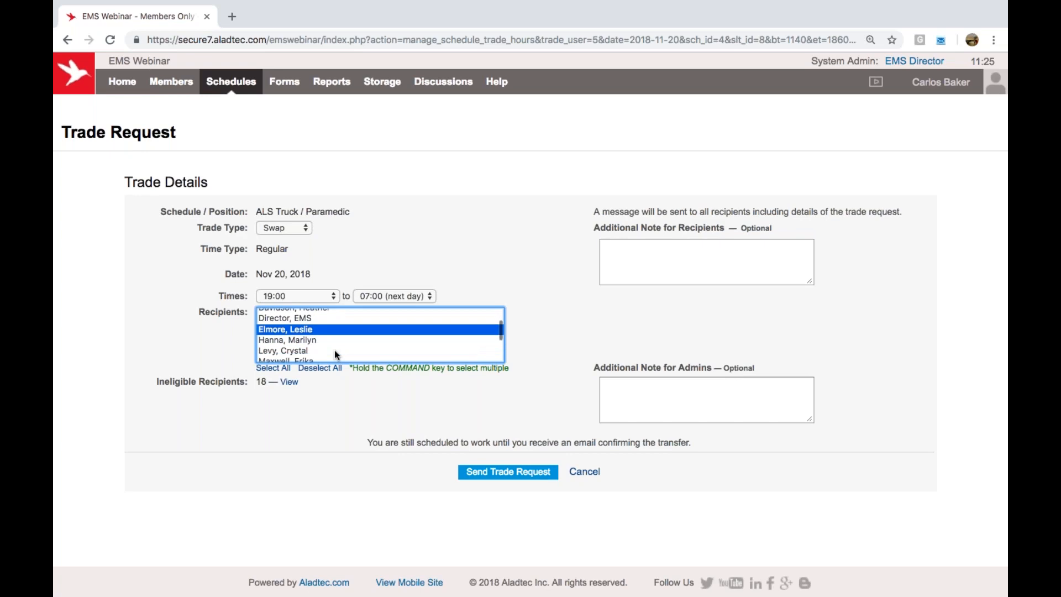
scroll(325, 334, "up", 1)
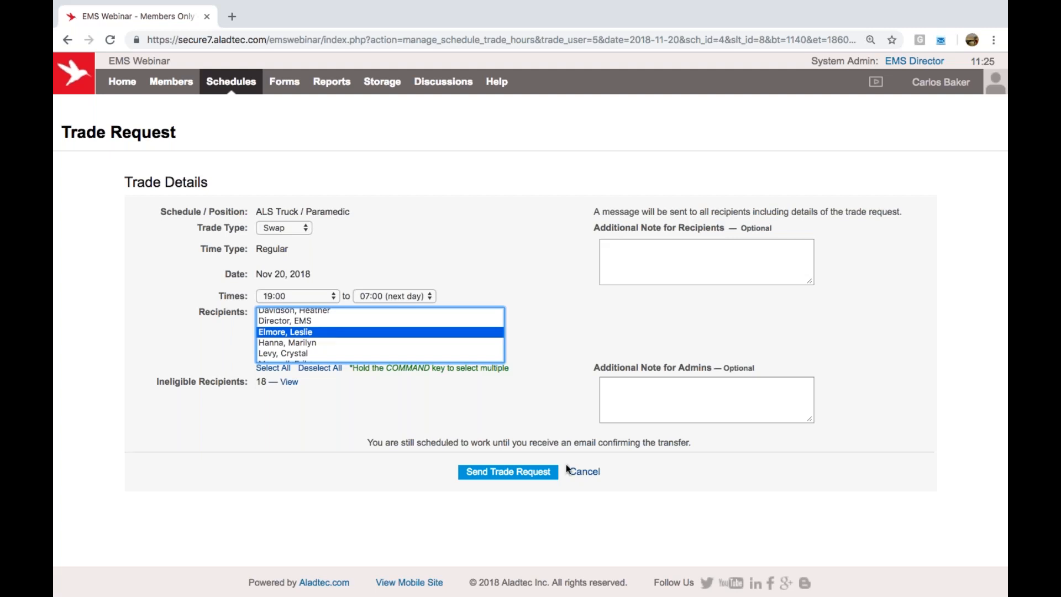
left_click(509, 476)
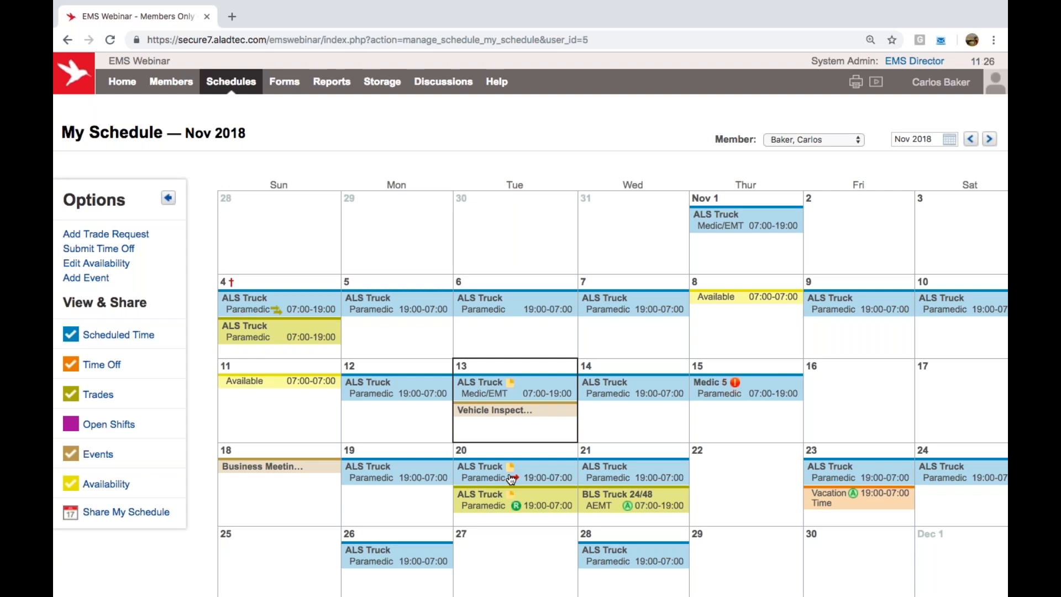
Show open shifts on the member's November 2018 schedule.
left_click(950, 91)
left_click(664, 170)
scroll(400, 459, "right", 1)
scroll(148, 450, "left", 1)
left_click(144, 424)
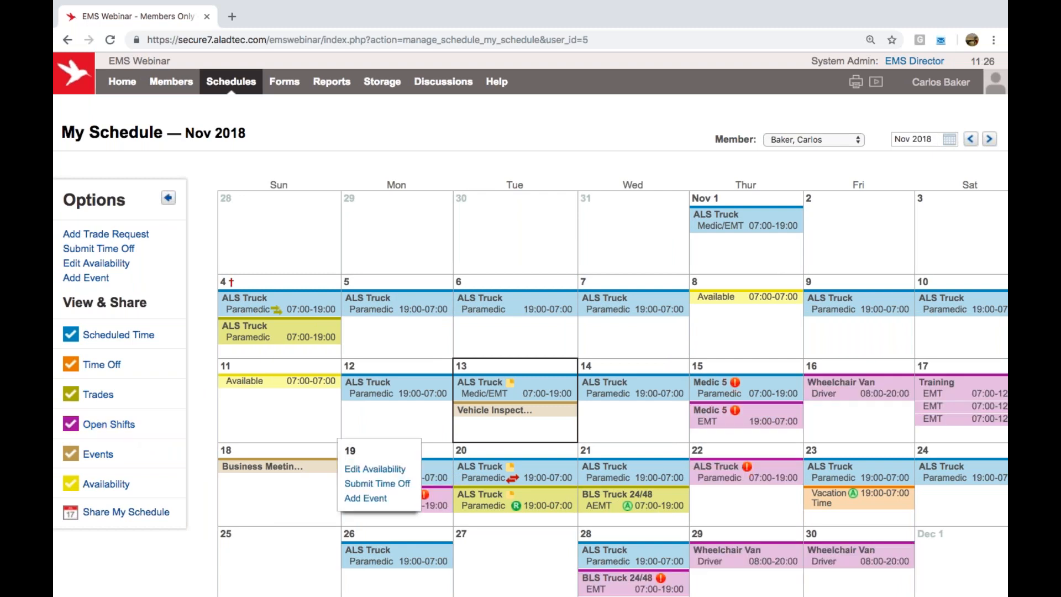
Sign up for the open ALS Truck Paramedic shift on November 22, 2018, from 07:00 to 19:00.
scroll(723, 488, "down", 2)
scroll(723, 487, "right", 1)
mouse_move(762, 445)
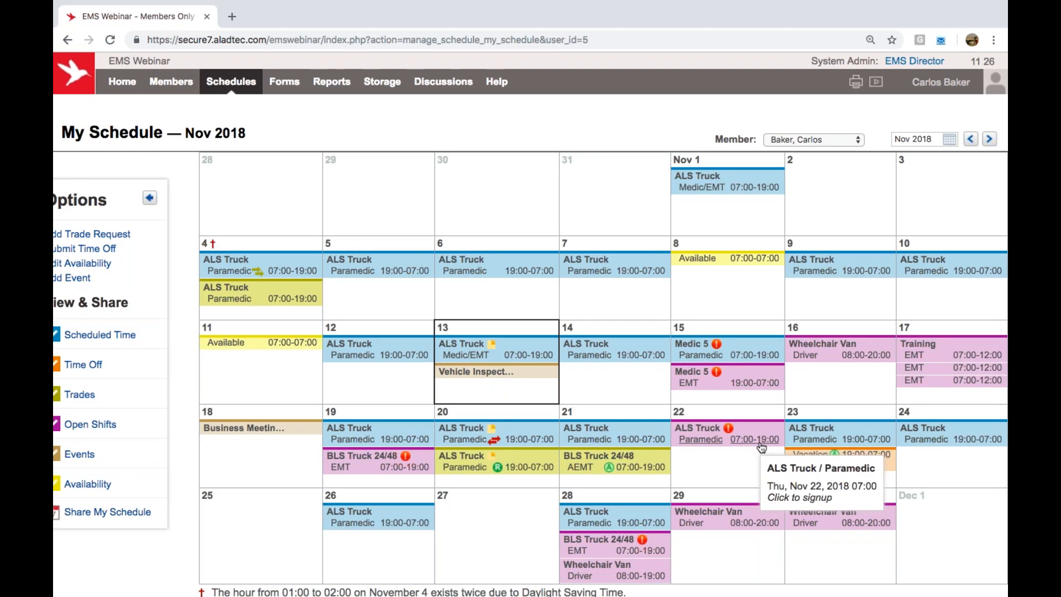
left_click(762, 445)
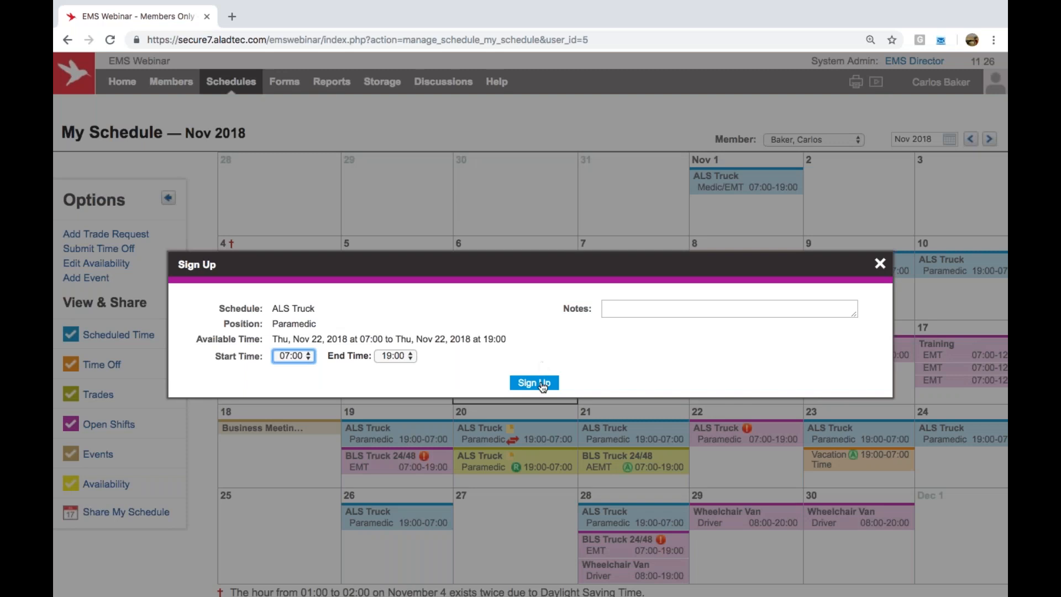
left_click(543, 387)
left_click(526, 368)
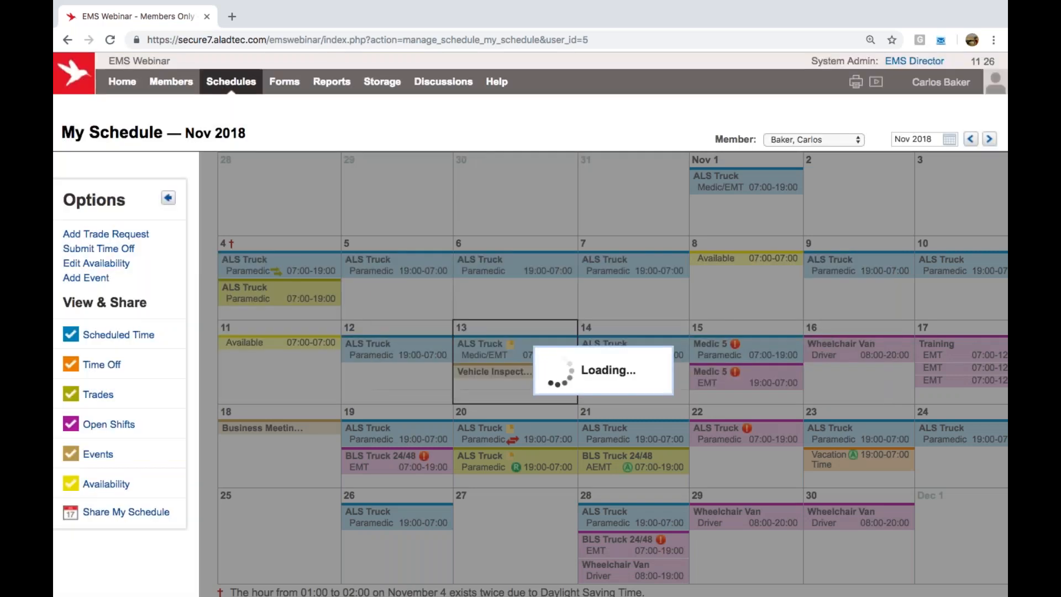
scroll(219, 358, "left", 5)
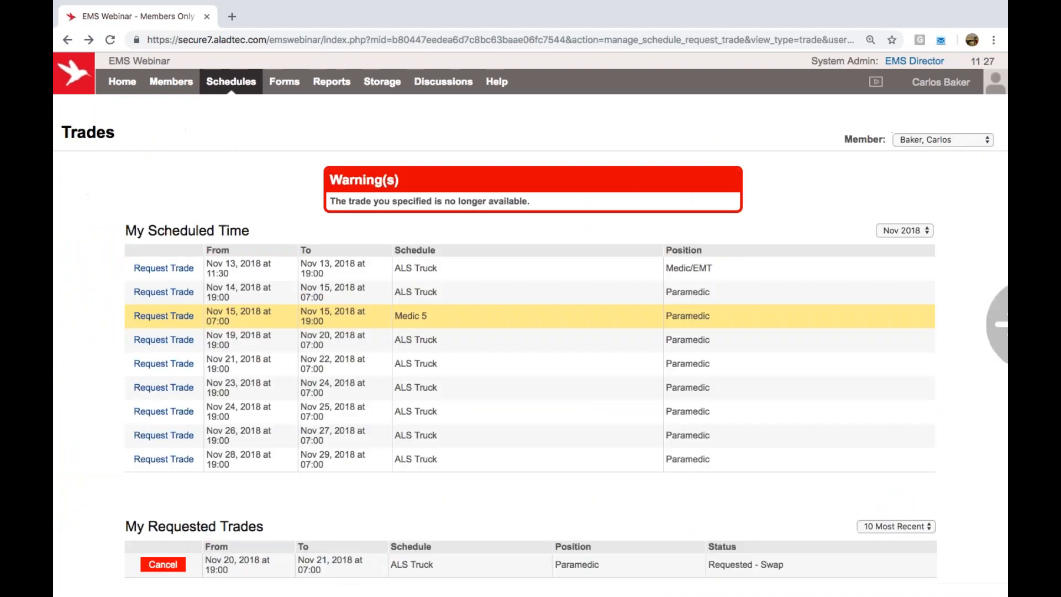
scroll(218, 357, "right", 5)
Display the November schedule of an ALS Truck Medic/EMT member, followed by that of a Wheelchair Van driver.
left_click(814, 140)
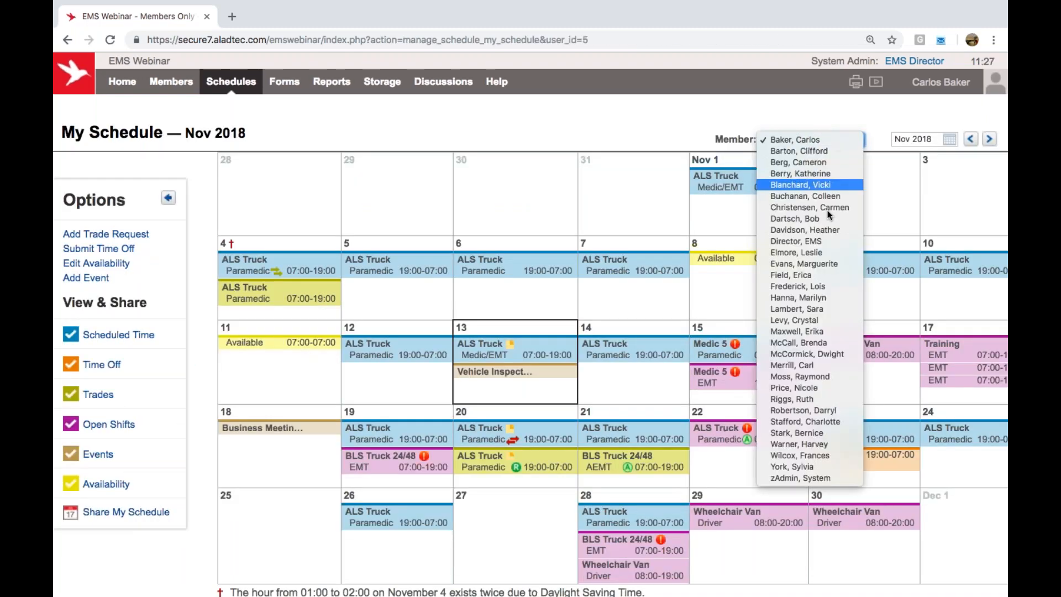
left_click(808, 342)
left_click(814, 141)
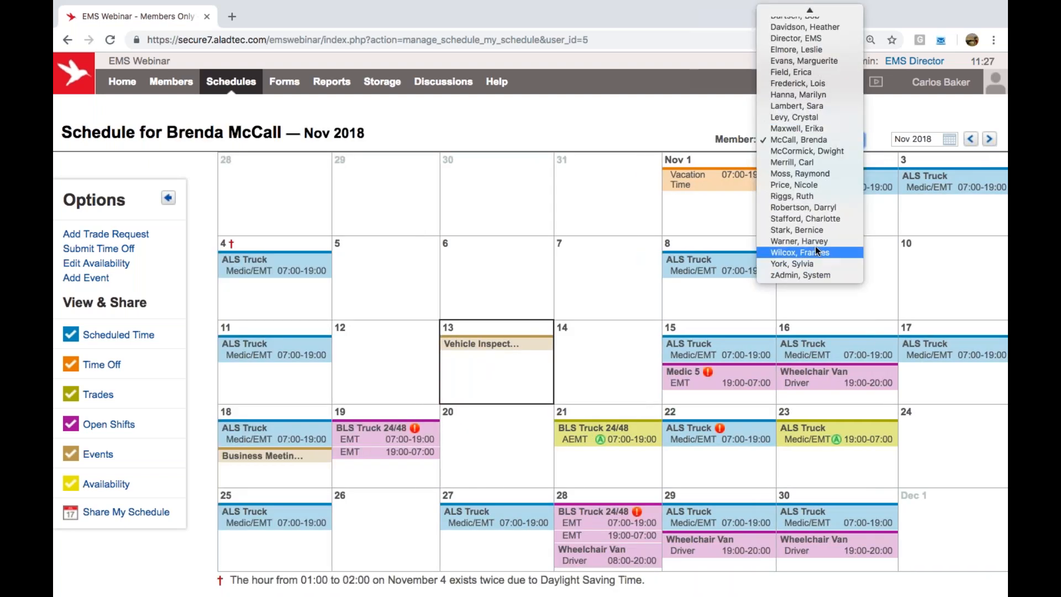
left_click(802, 186)
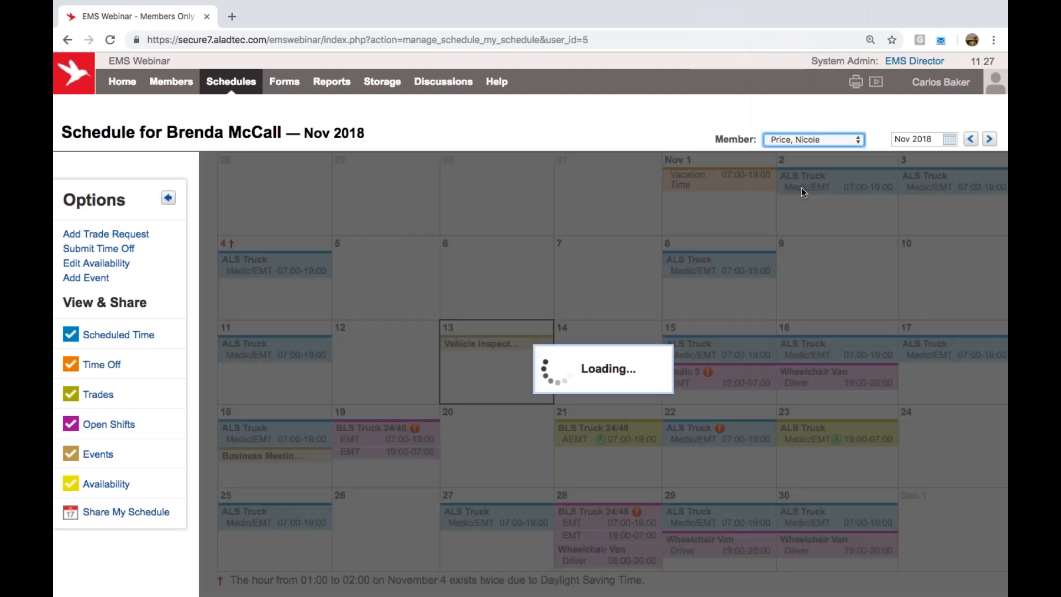
Hide open shifts and display the Wheelchair Van driver's December 2018 schedule.
left_click(109, 424)
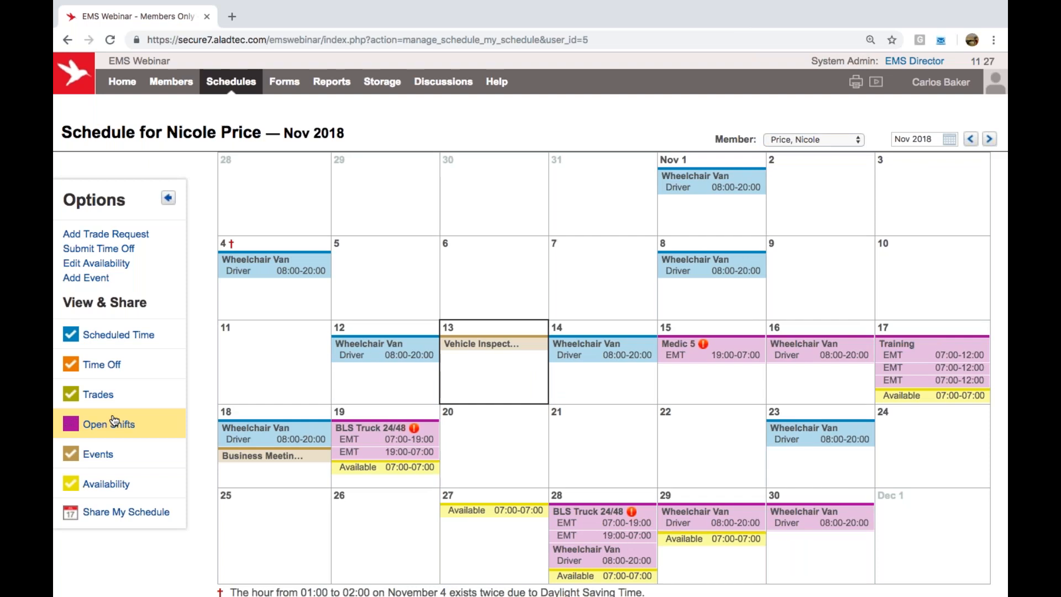
left_click(990, 139)
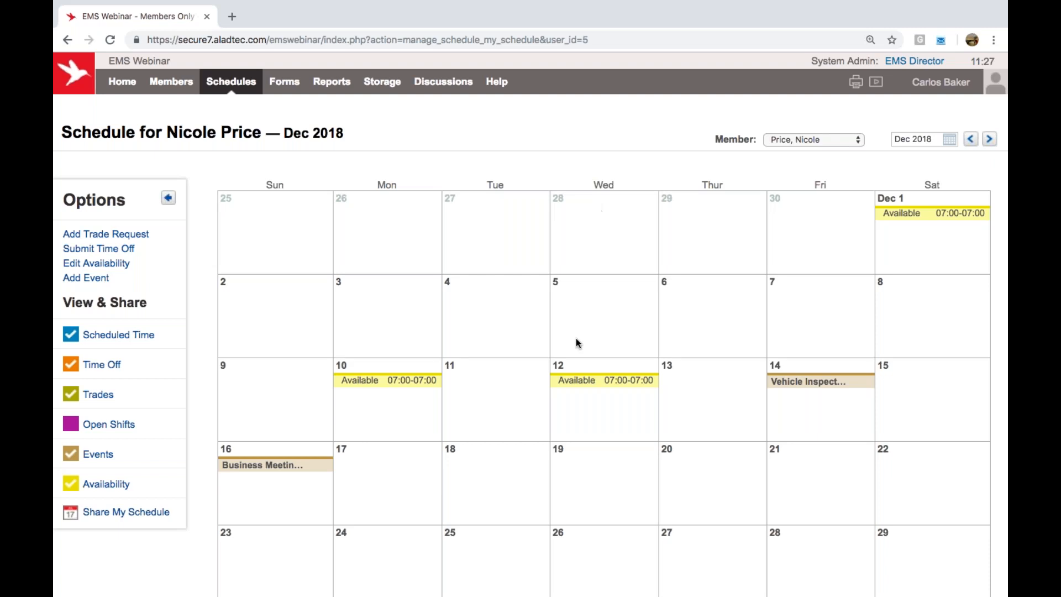
scroll(838, 406, "up", 1)
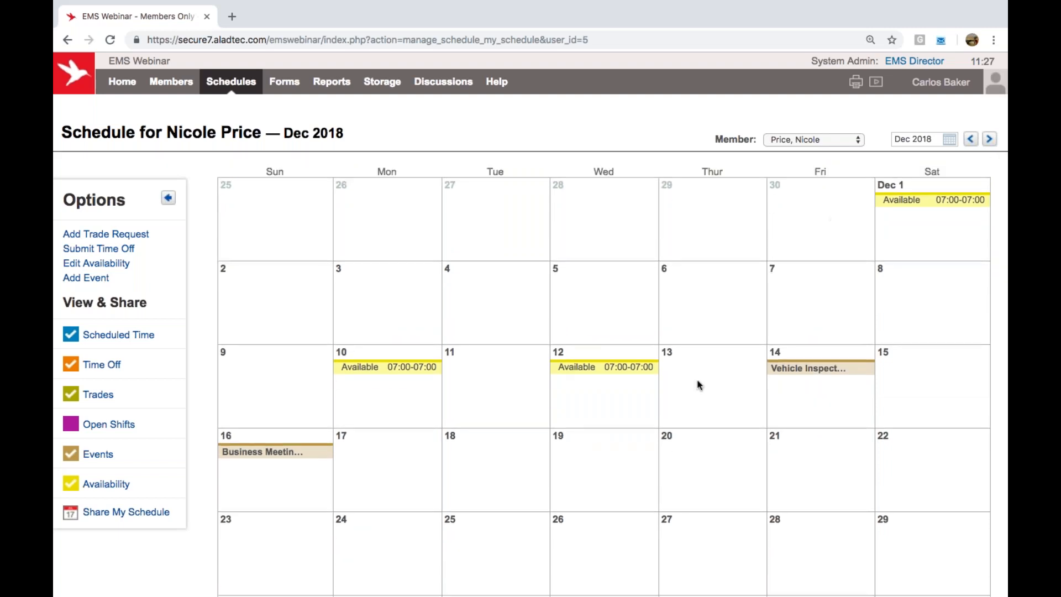
Mark the member as Available on December 18 and 19, 2018, from 07:00 to 07:00 the next day, without repetition.
left_click(467, 431)
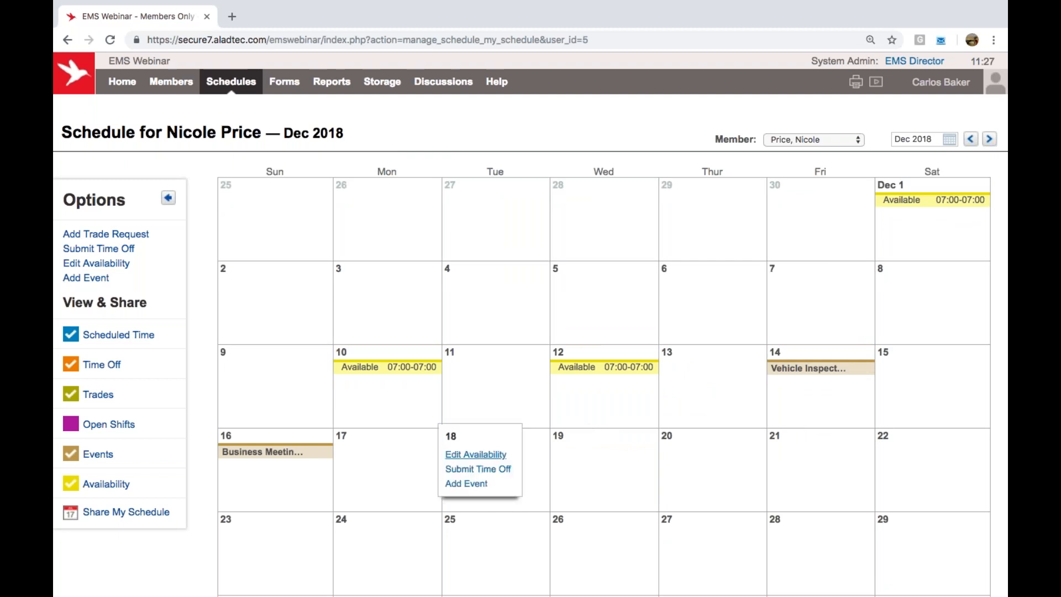
left_click(460, 457)
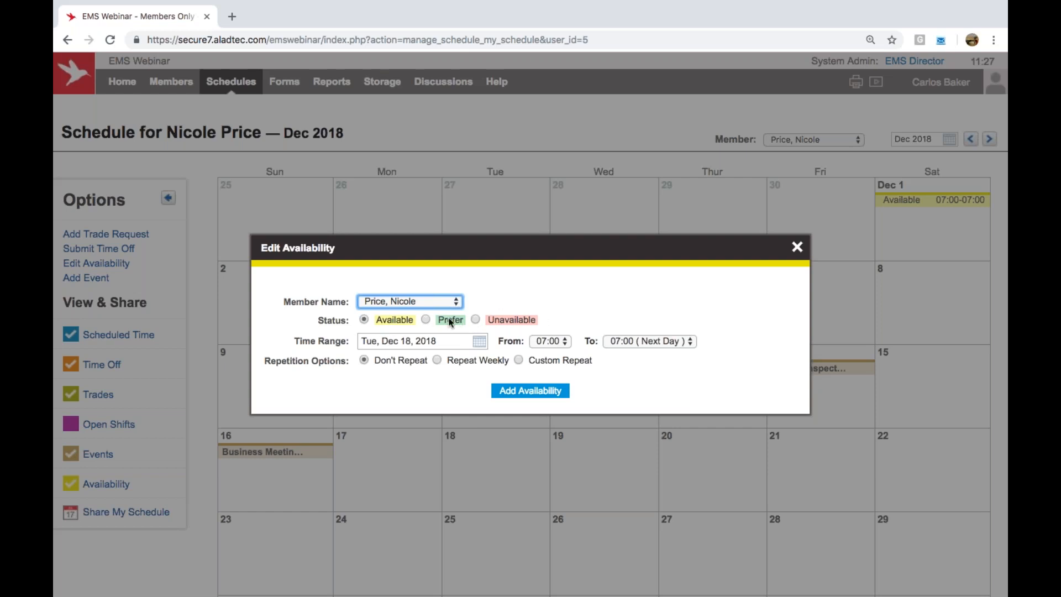
left_click(530, 391)
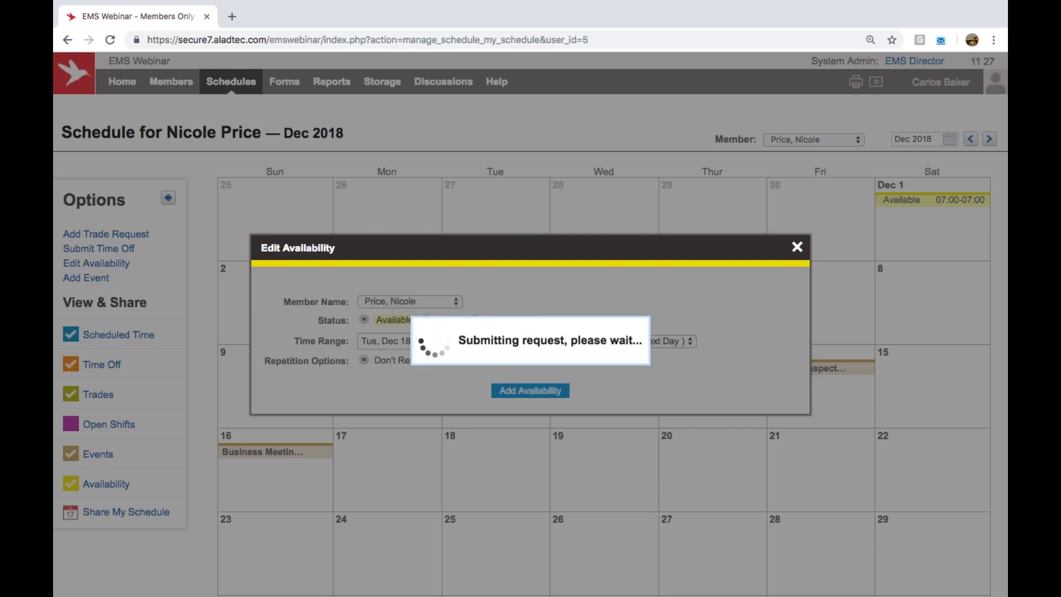
left_click(570, 453)
left_click(535, 389)
Mark the member as Available from December 7, 2018, 07:00 to 07:00 the next day, repeating weekly on Fridays until January 4, 2019.
mouse_move(784, 267)
left_click(803, 287)
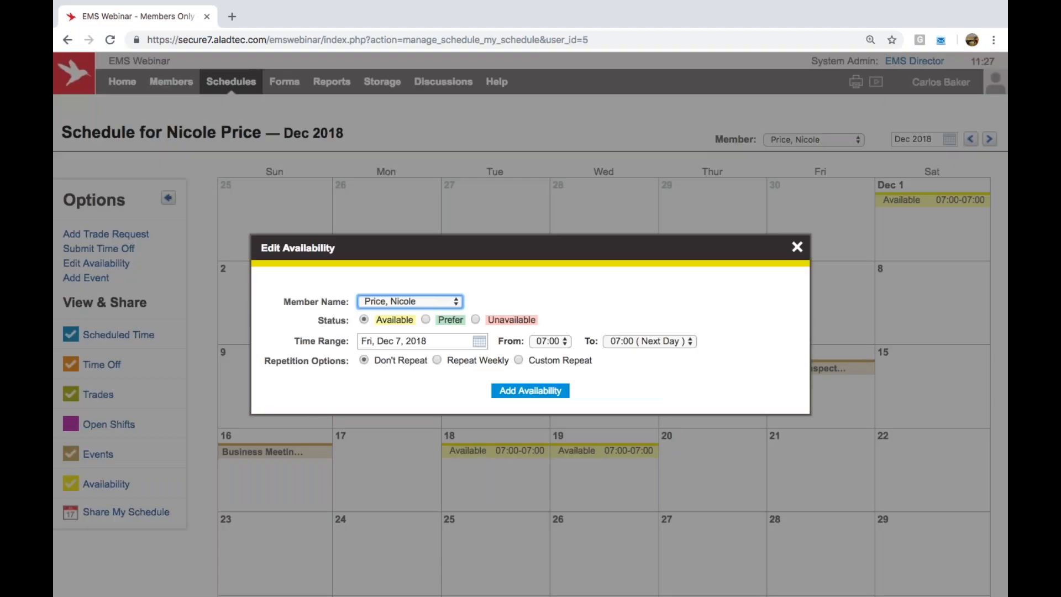
left_click(439, 362)
left_click(573, 380)
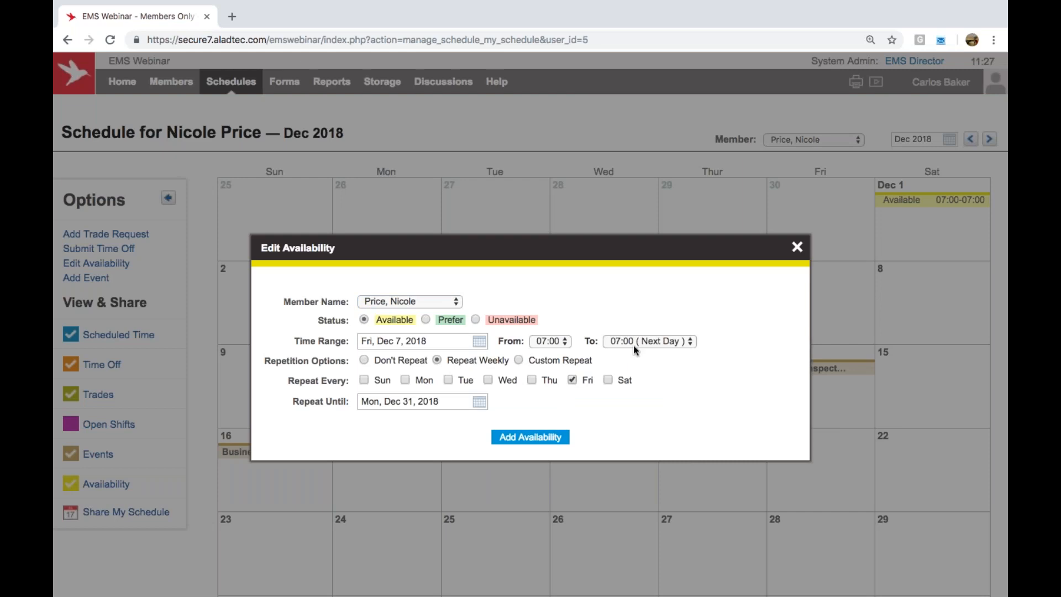
left_click(442, 403)
left_click(474, 420)
left_click(458, 443)
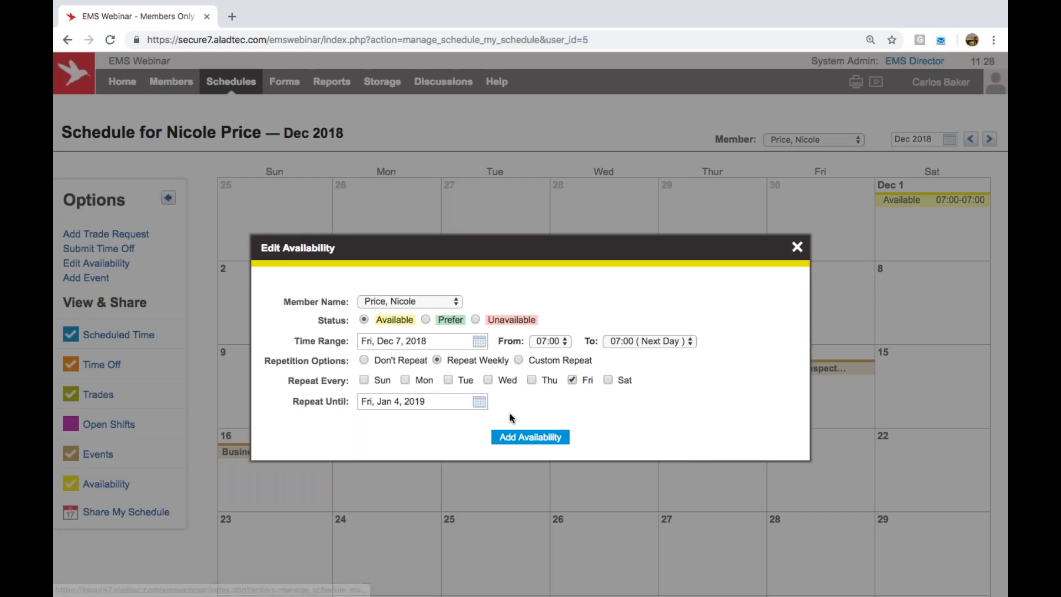
left_click(549, 437)
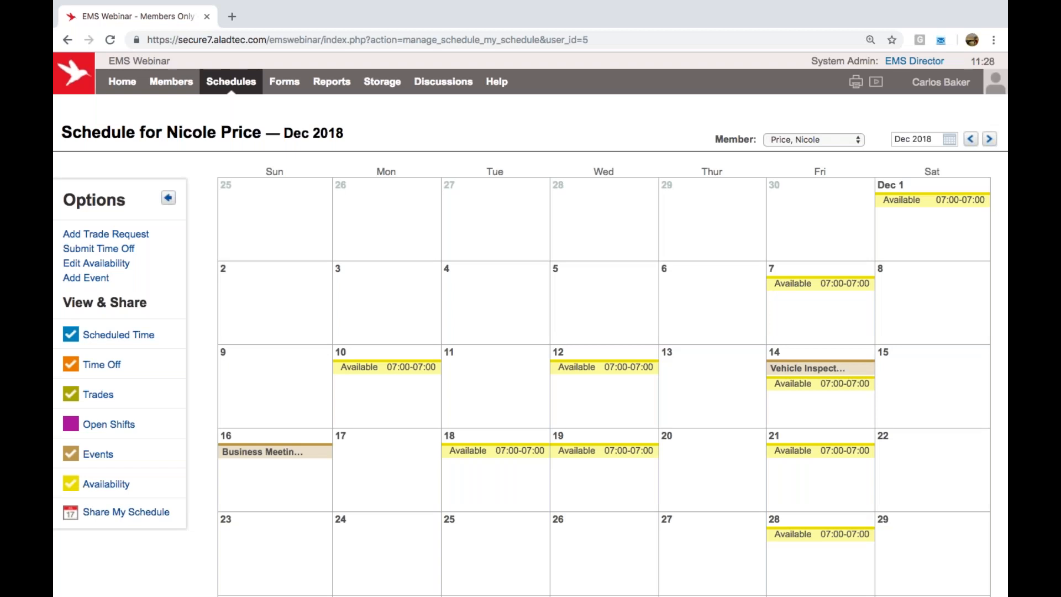
Display the member's monthly schedule calendar for November 2018 and return to the administrator account.
left_click(215, 76)
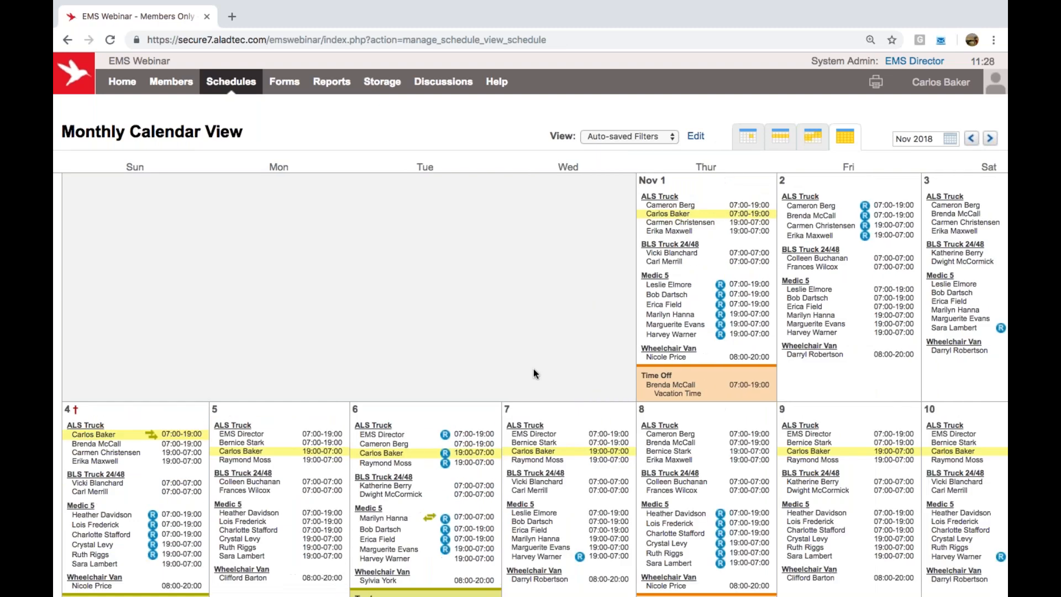
scroll(533, 369, "down", 2)
mouse_move(934, 82)
left_click(921, 113)
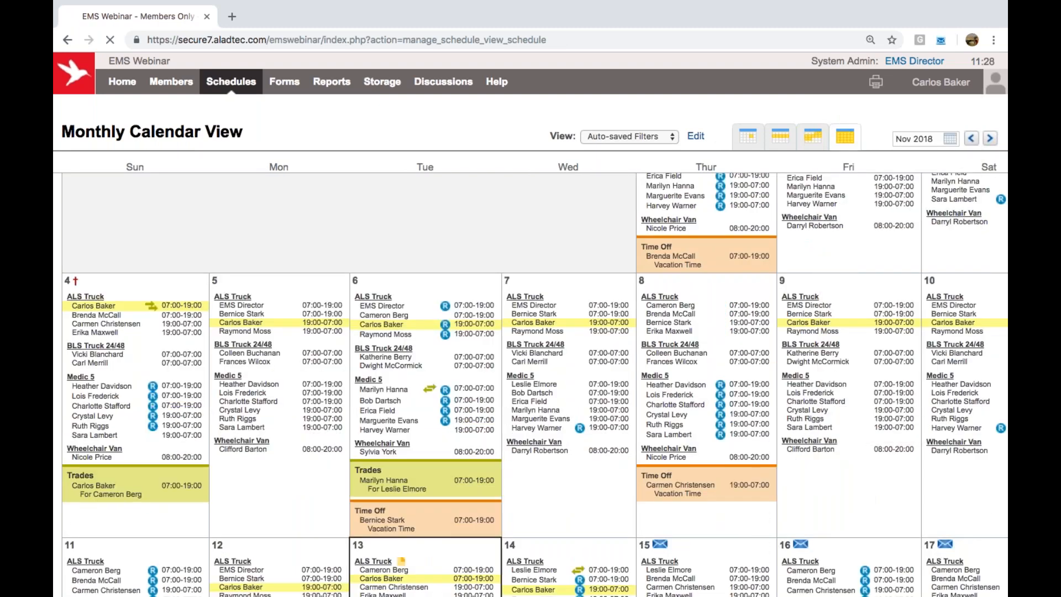
Filter the monthly calendar to the Wheelchair Van schedule only and display December 2018.
scroll(563, 398, "down", 4)
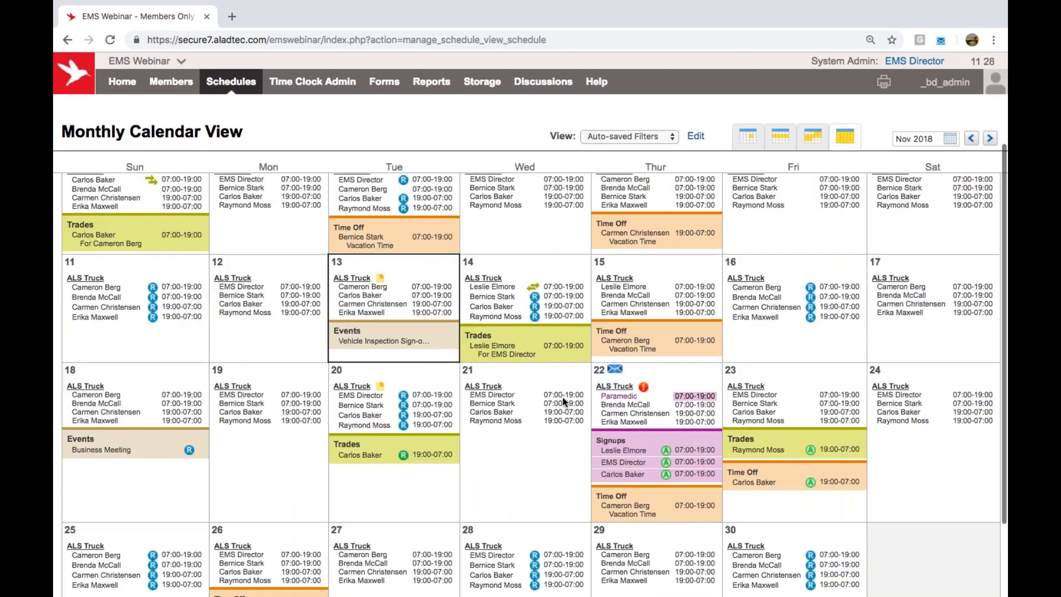
left_click(630, 136)
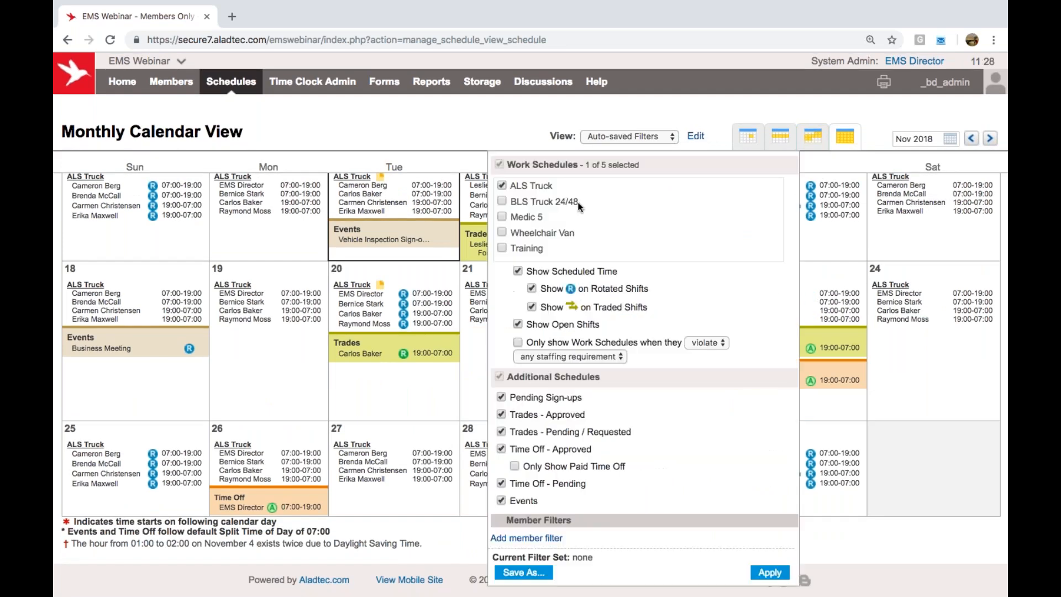
left_click(532, 235)
left_click(769, 573)
left_click(991, 139)
mouse_move(646, 416)
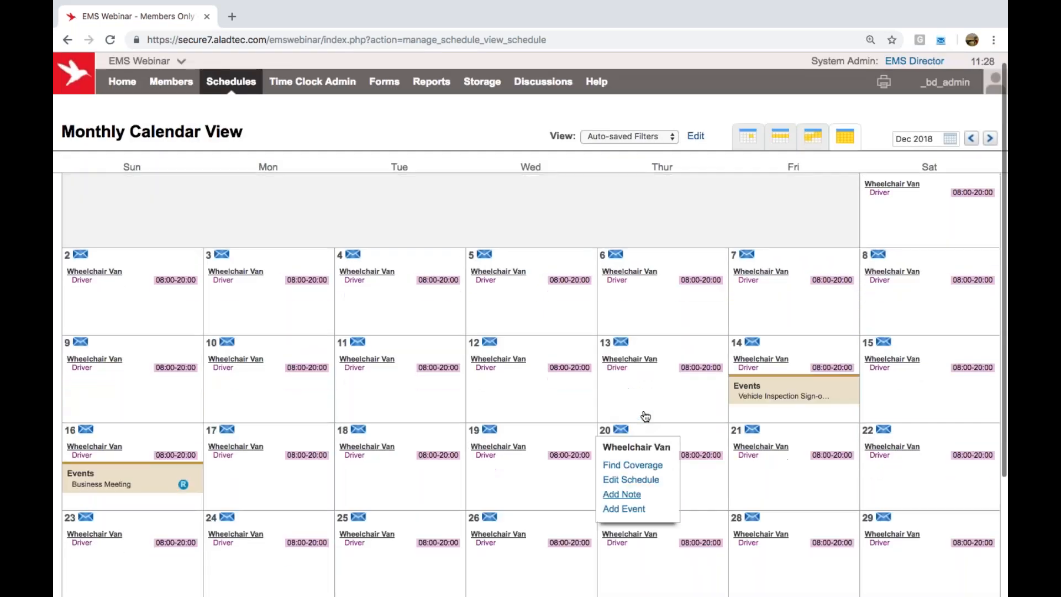
Schedule the first available driver on the Wheelchair Van from 08:00 to 20:00 on December 1 and 2, 2018.
mouse_move(898, 202)
left_click(906, 231)
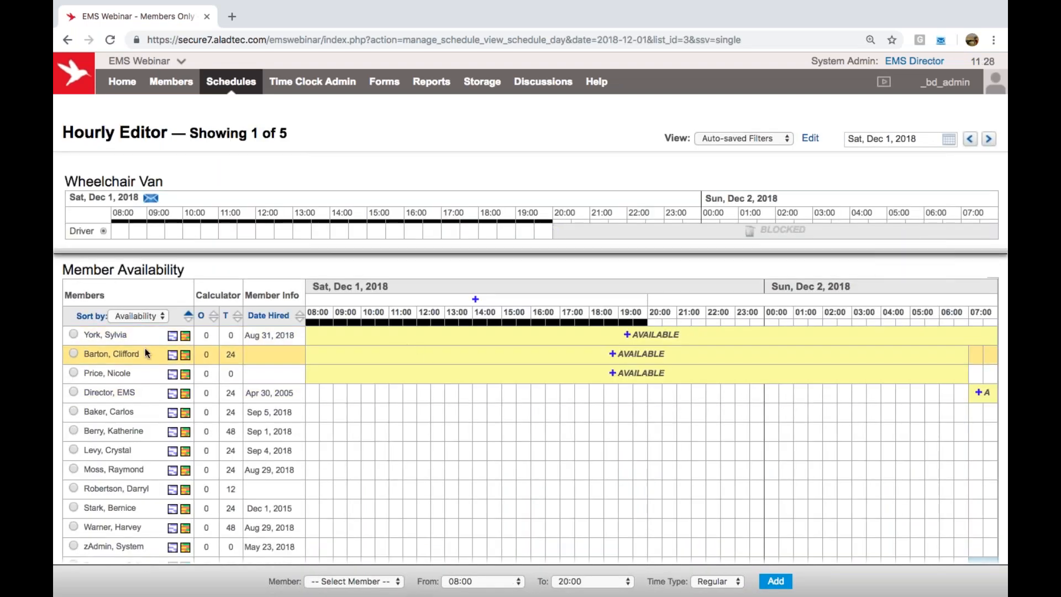
left_click(111, 335)
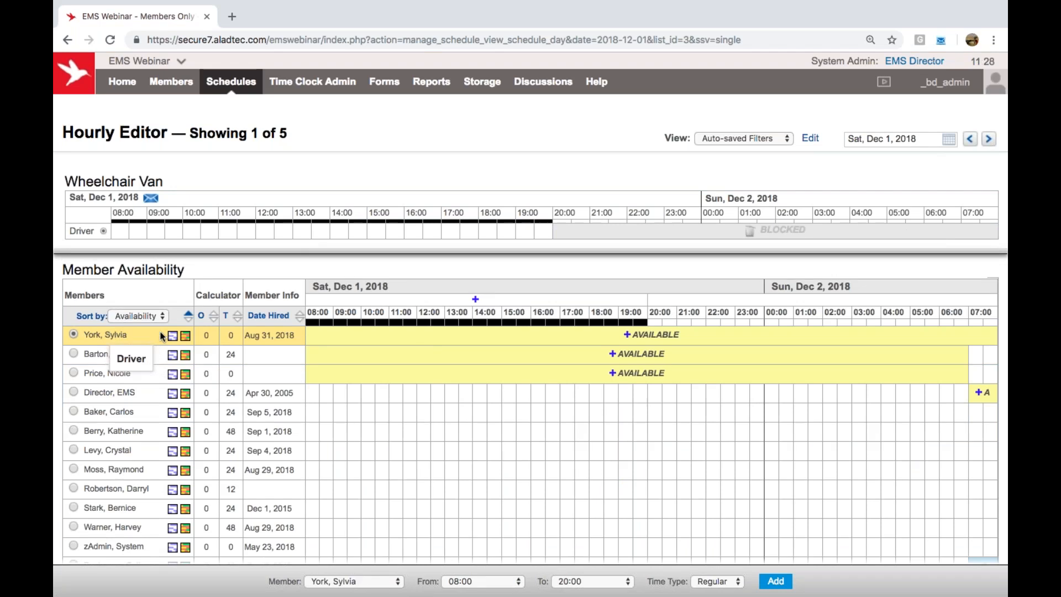
left_click(774, 582)
left_click(989, 139)
left_click(110, 335)
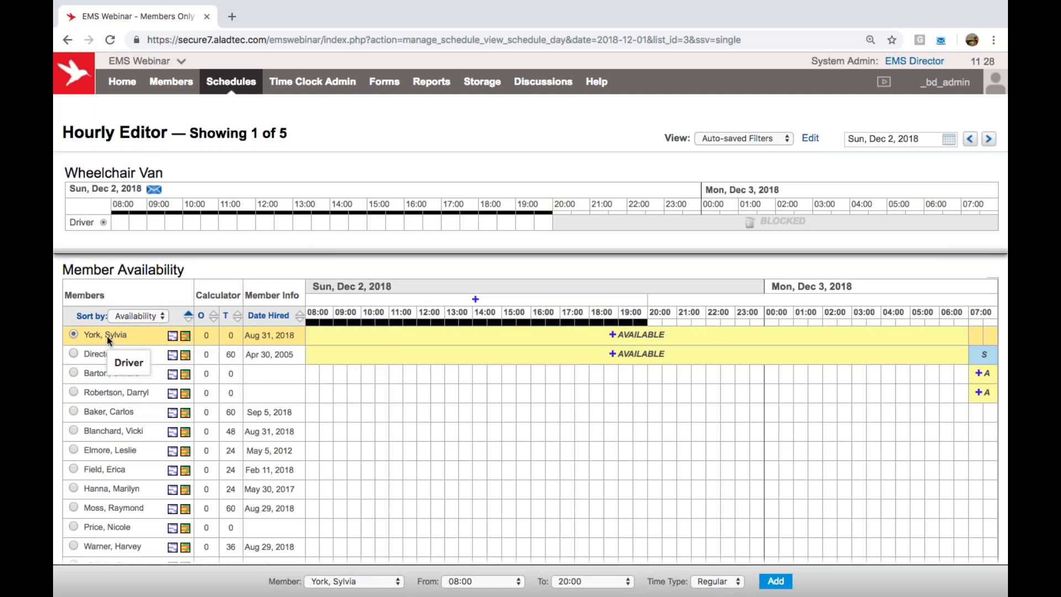
left_click(776, 581)
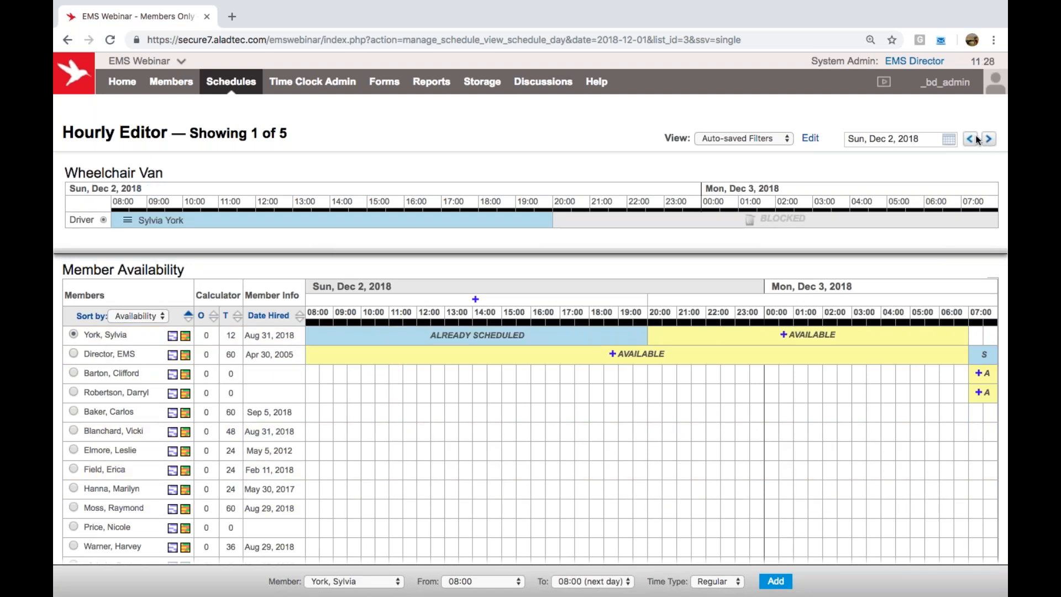
Schedule the available Driver/EMT on the Wheelchair Van for December 3, 2018, from 08:00 to 20:00, and return to the monthly calendar.
left_click(987, 141)
left_click(135, 355)
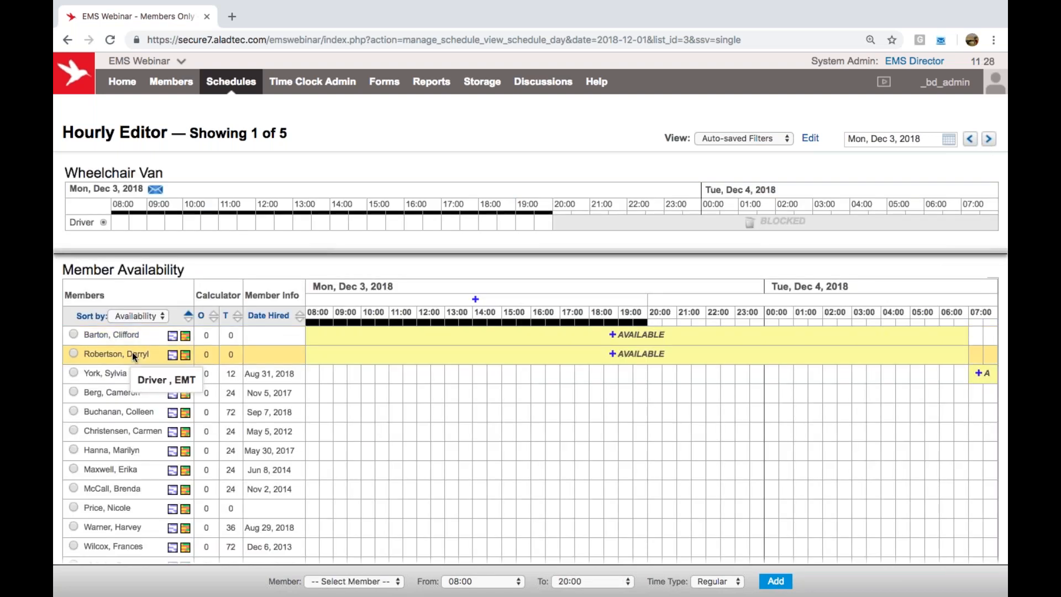
left_click(782, 583)
left_click(223, 93)
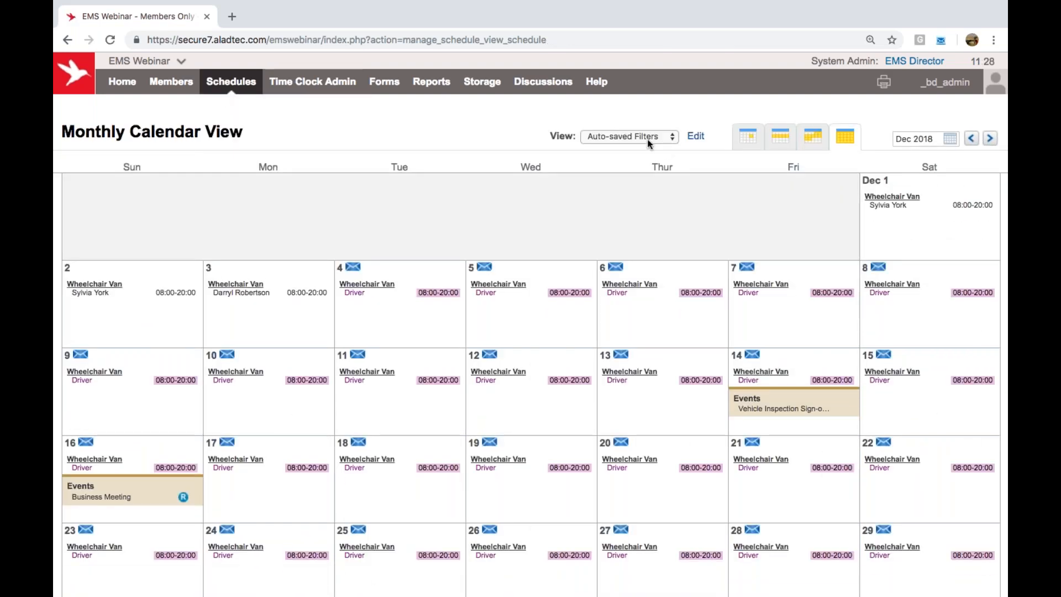
Open the system's schedule setup and expand the ALS Truck schedule's shifts and positions.
left_click(135, 62)
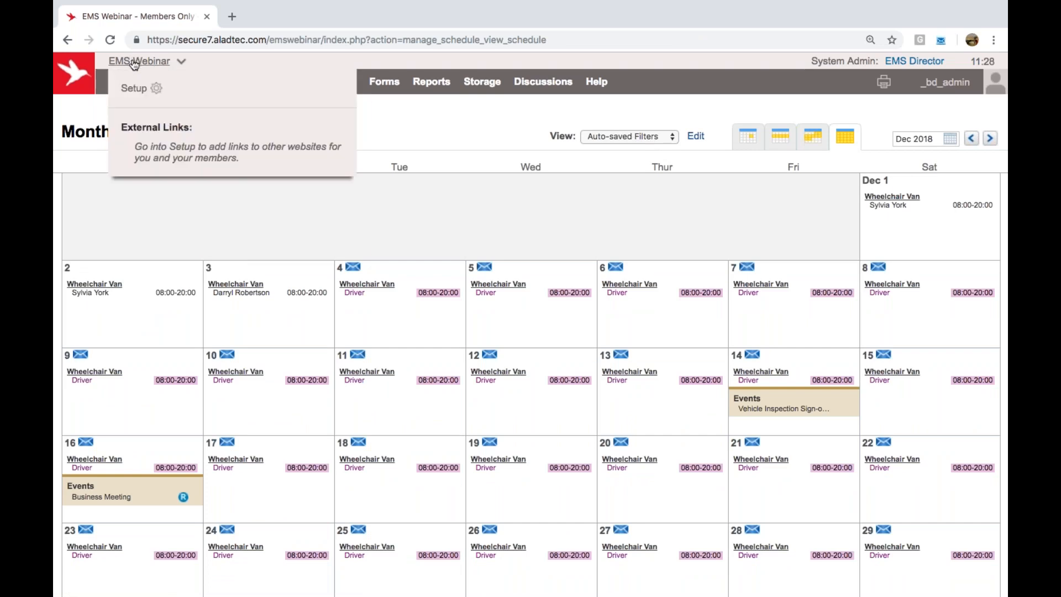
left_click(134, 92)
left_click(100, 287)
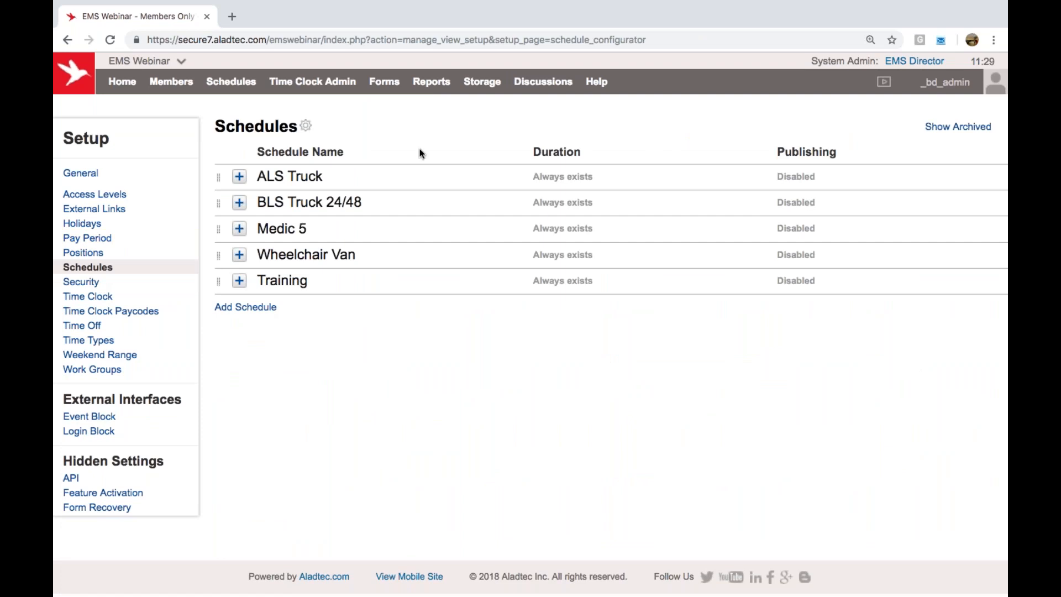
left_click(389, 184)
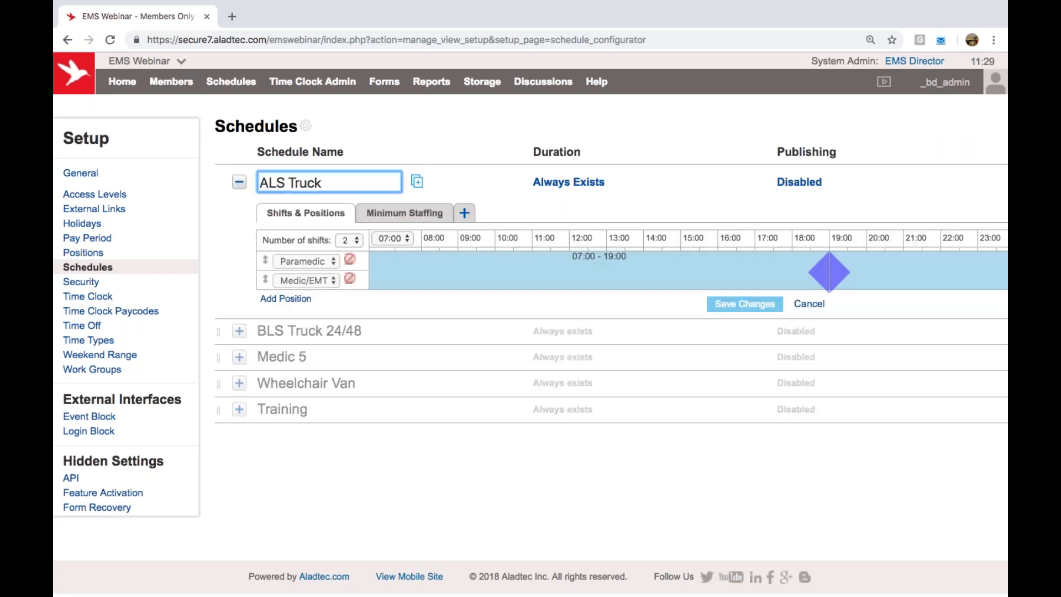
Try Automatic publishing for the ALS Truck schedule and close the schedule without saving.
scroll(613, 159, "right", 5)
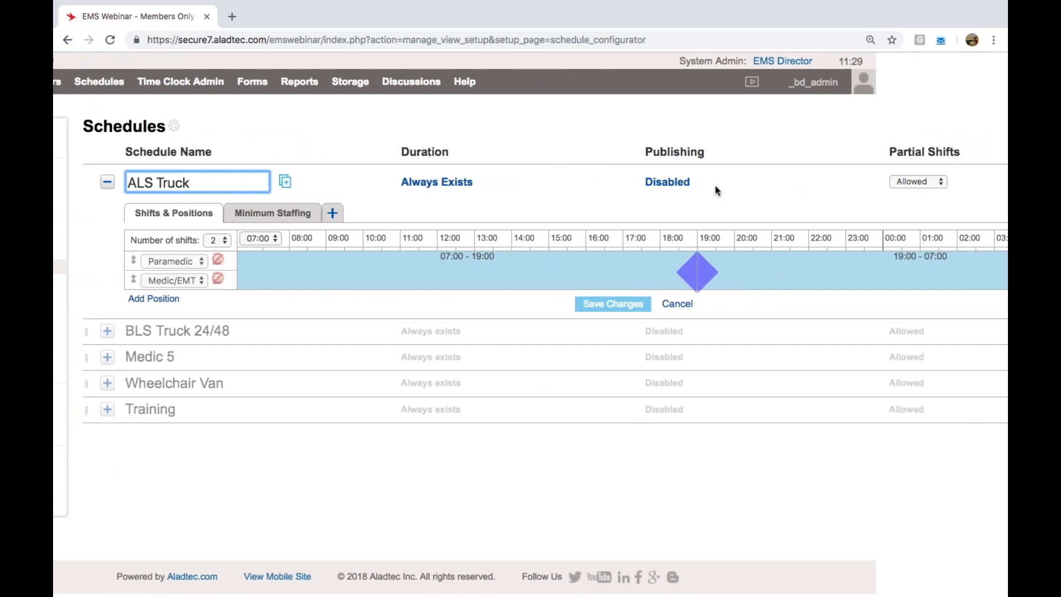
left_click(685, 183)
left_click(750, 198)
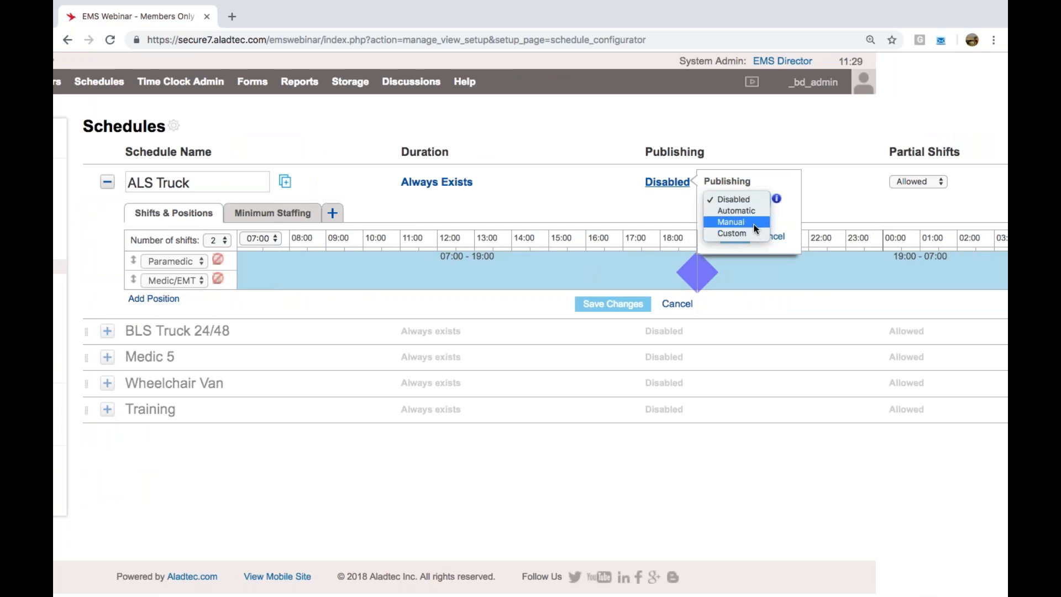
left_click(739, 189)
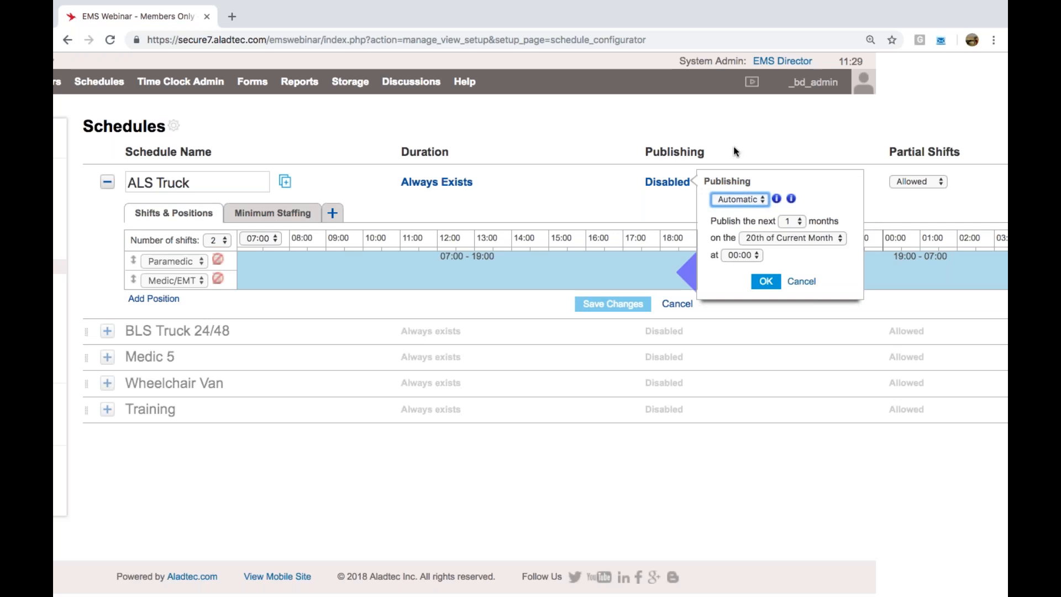
left_click(660, 129)
scroll(560, 177, "left", 1)
scroll(560, 181, "left", 3)
left_click(240, 182)
Return to the December 2018 monthly calendar and include all five work schedules in its filter.
left_click(240, 89)
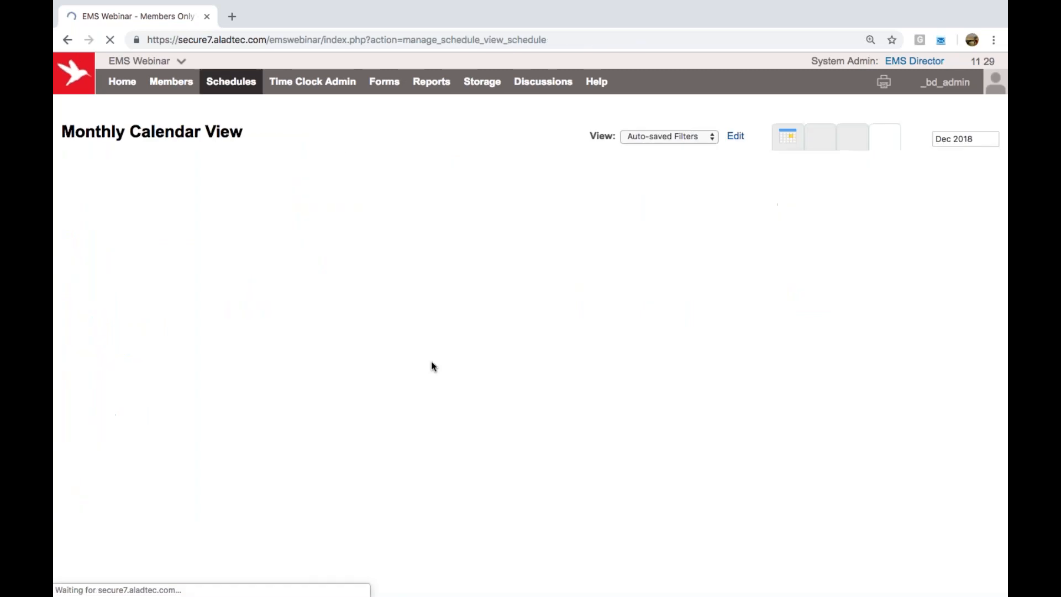
left_click(660, 137)
left_click(659, 136)
left_click(695, 136)
left_click(541, 166)
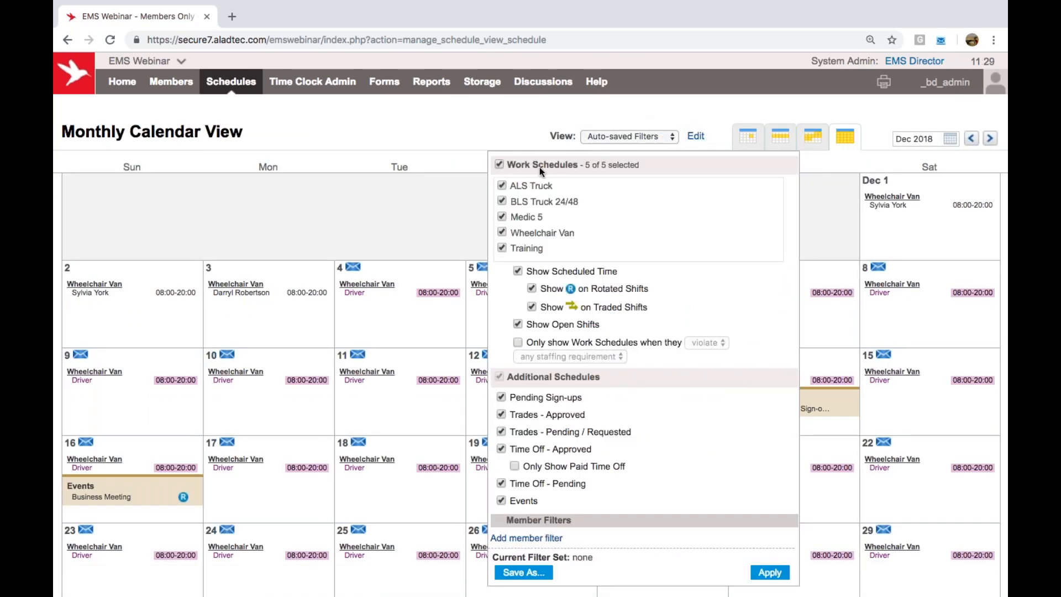
left_click(771, 573)
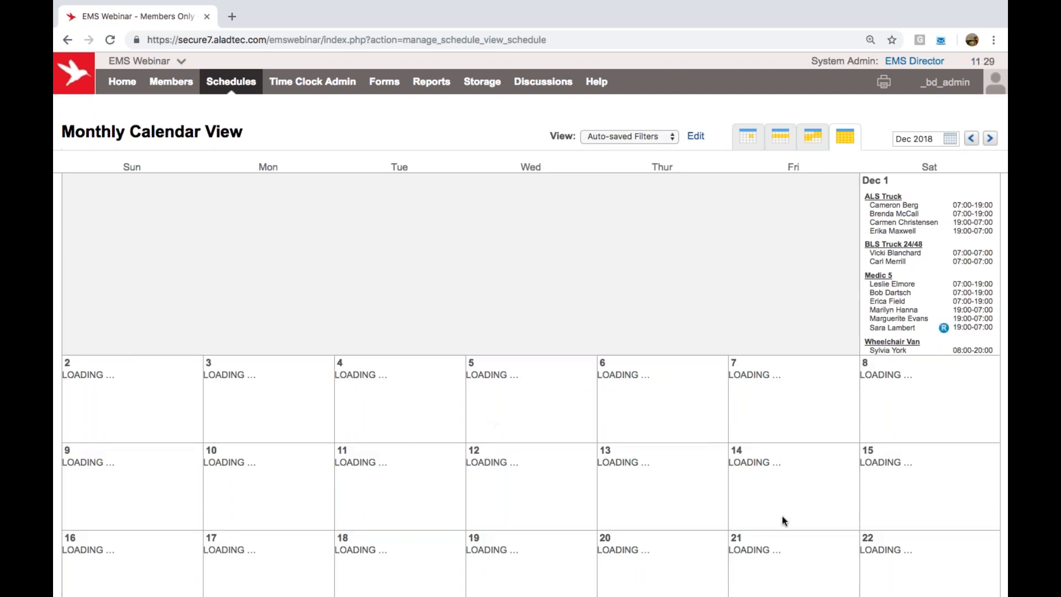
Review the December 2018 calendar for assignments, open shifts, time off and events across all work schedules.
scroll(798, 474, "down", 2)
scroll(798, 470, "down", 3)
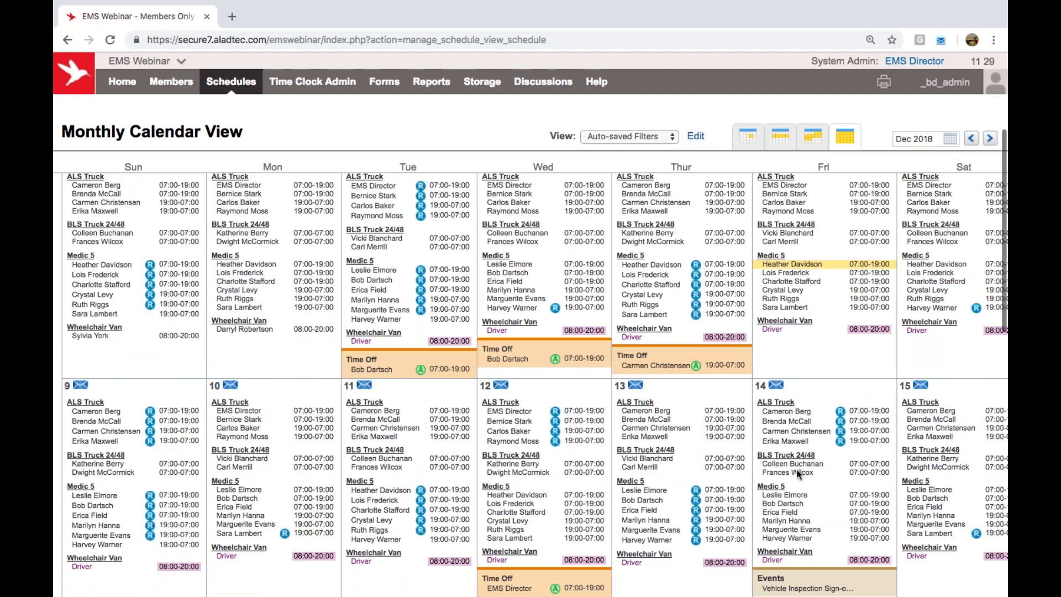
scroll(798, 473, "down", 3)
scroll(796, 393, "right", 2)
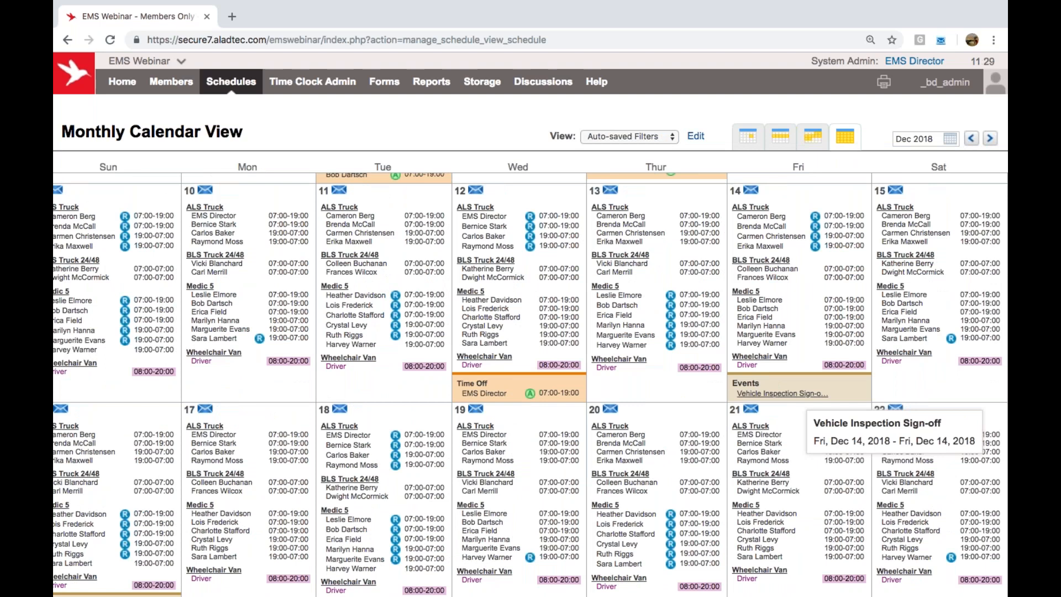
scroll(796, 394, "down", 1)
scroll(646, 379, "down", 2)
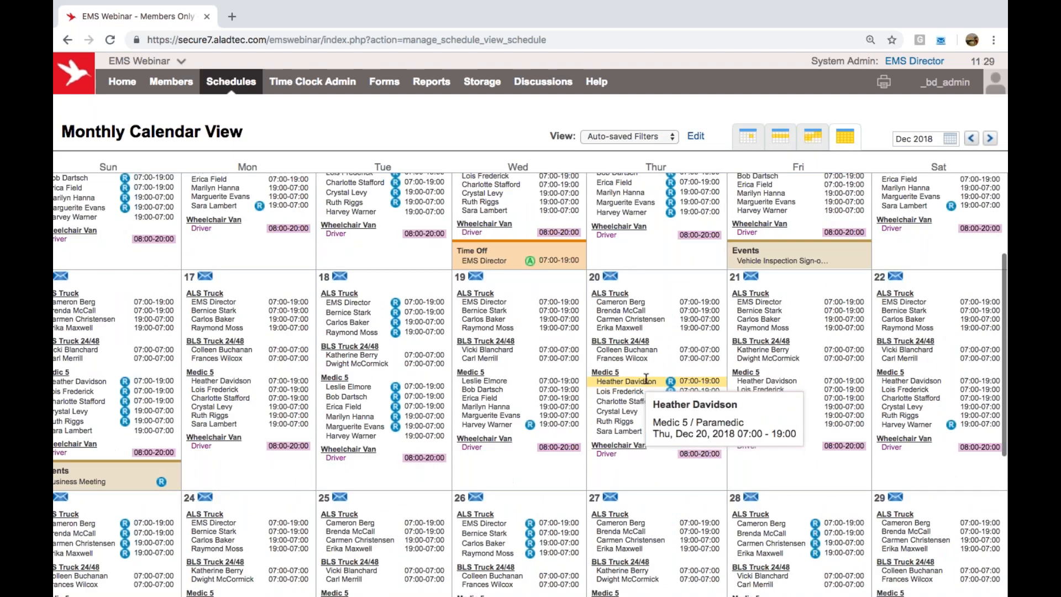
scroll(646, 379, "left", 2)
scroll(646, 379, "up", 5)
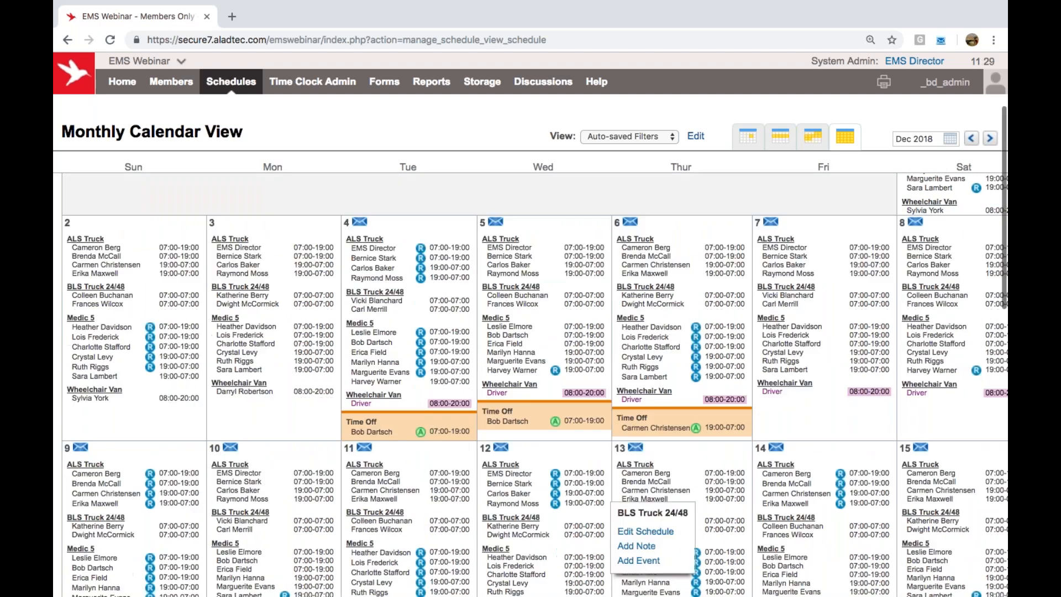
Open the "Create your own form!" form and examine its instructions, example fields and signature box.
mouse_move(390, 89)
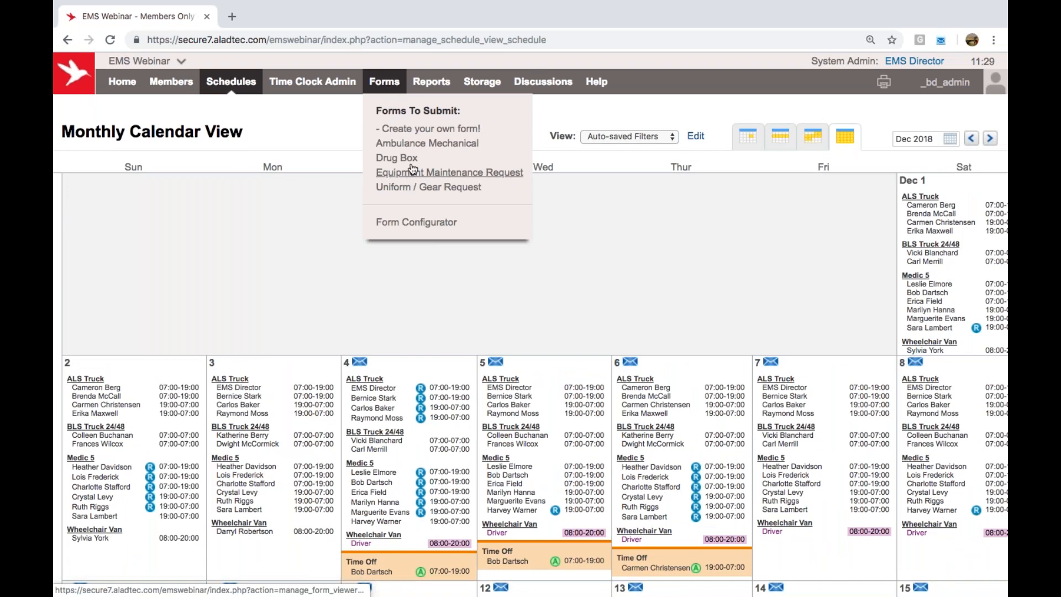
left_click(397, 129)
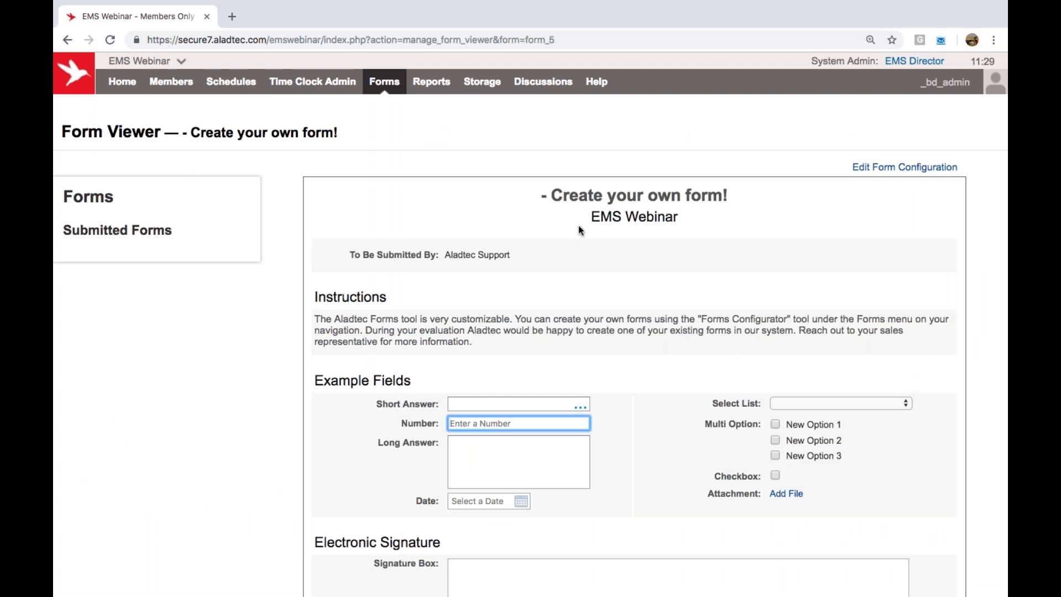
scroll(748, 253, "down", 1)
scroll(563, 431, "down", 1)
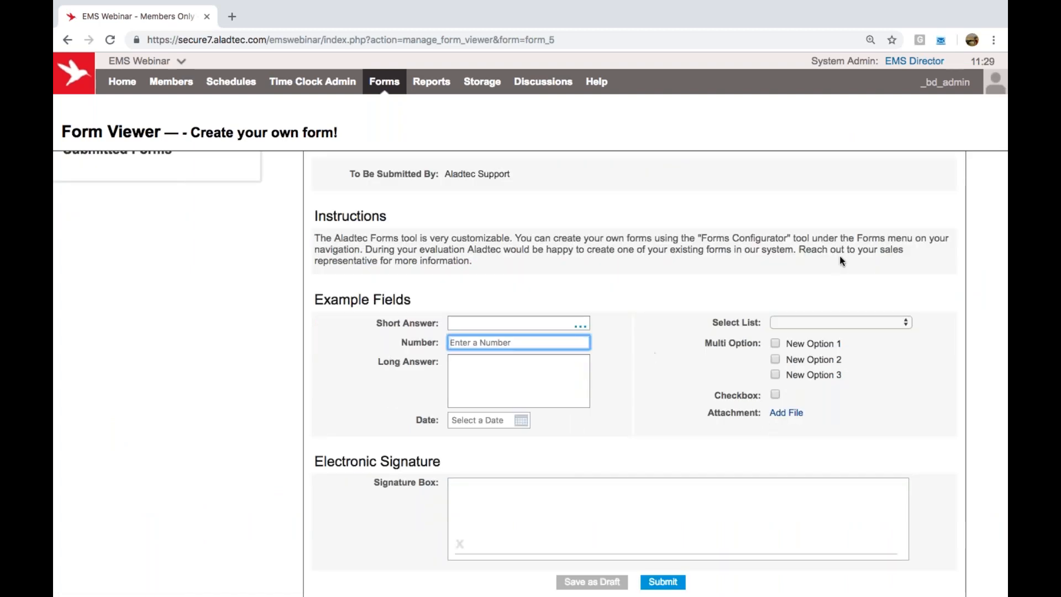
scroll(841, 190, "up", 2)
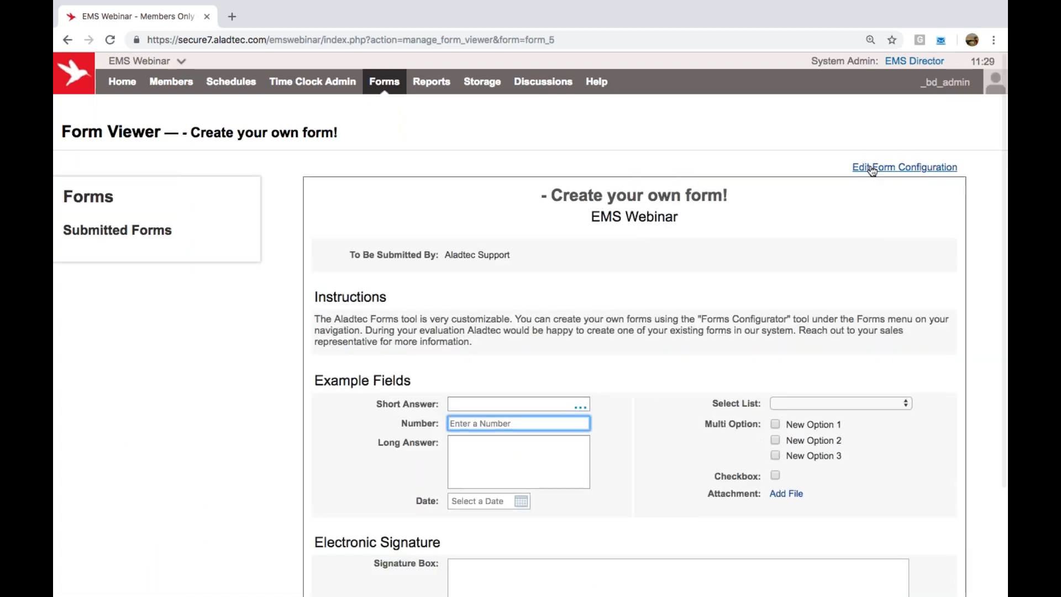
Start a new form with Text Box, Multi Option and Signature Box fields in the first column and Date and Number fields in the second.
left_click(871, 168)
left_click(298, 168)
left_click_drag(138, 277, 312, 310)
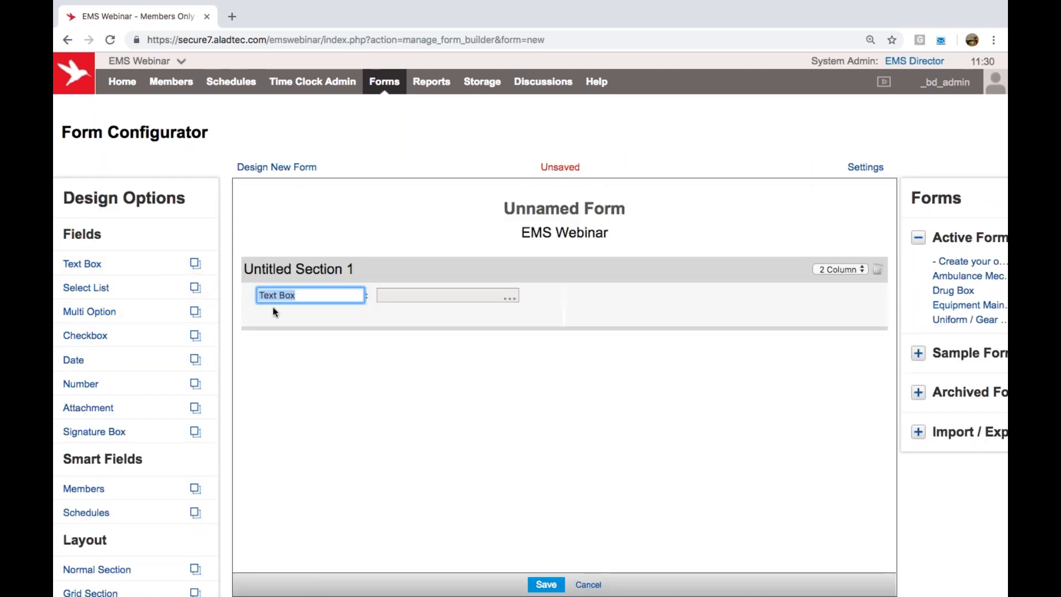
left_click_drag(101, 310, 268, 315)
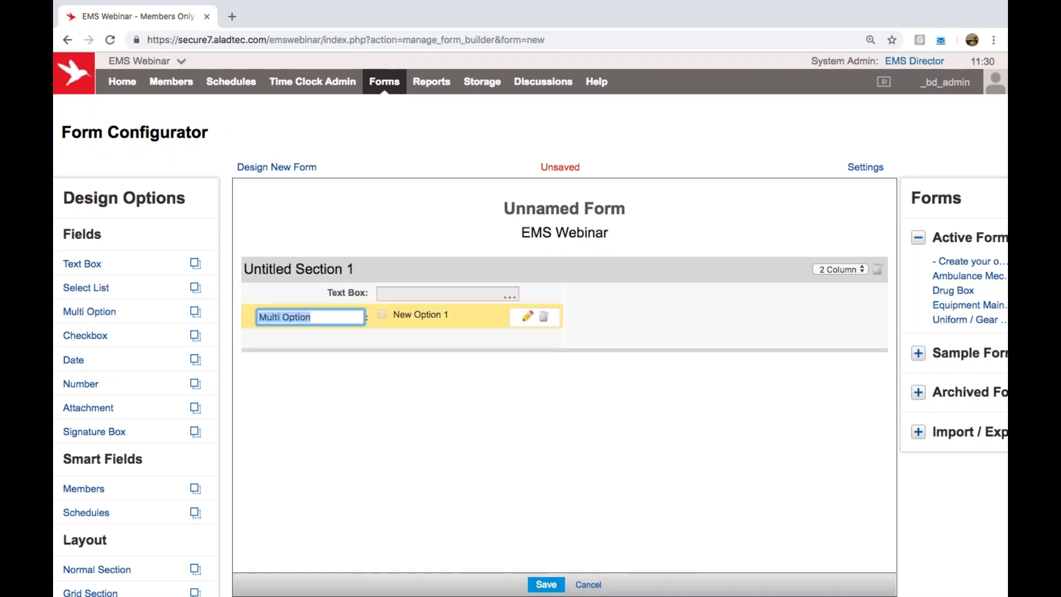
left_click_drag(189, 357, 611, 322)
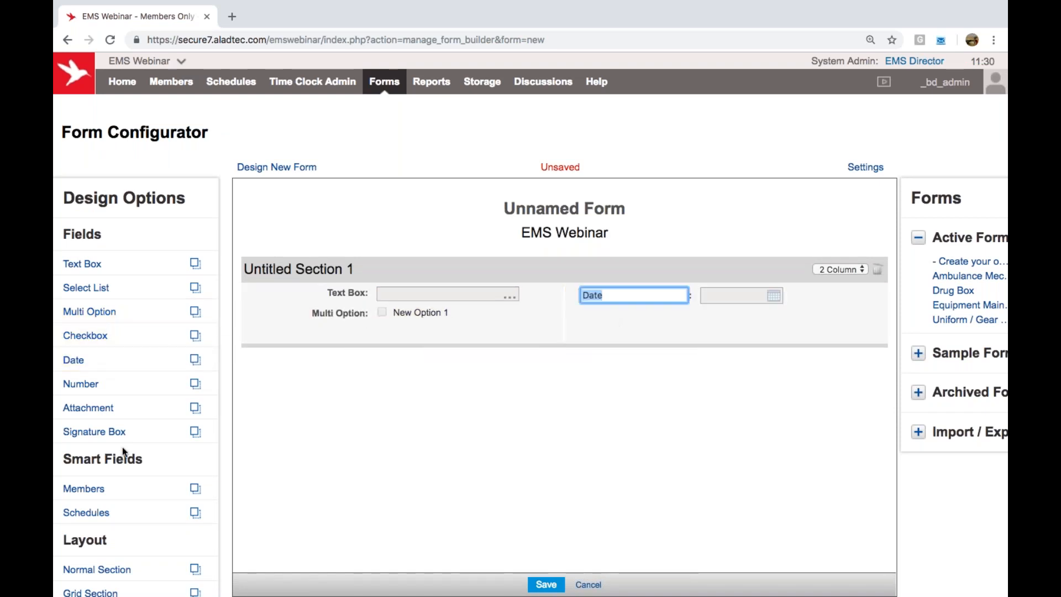
mouse_move(108, 384)
left_mouse_down()
mouse_move(666, 356)
mouse_move(661, 344)
left_mouse_up()
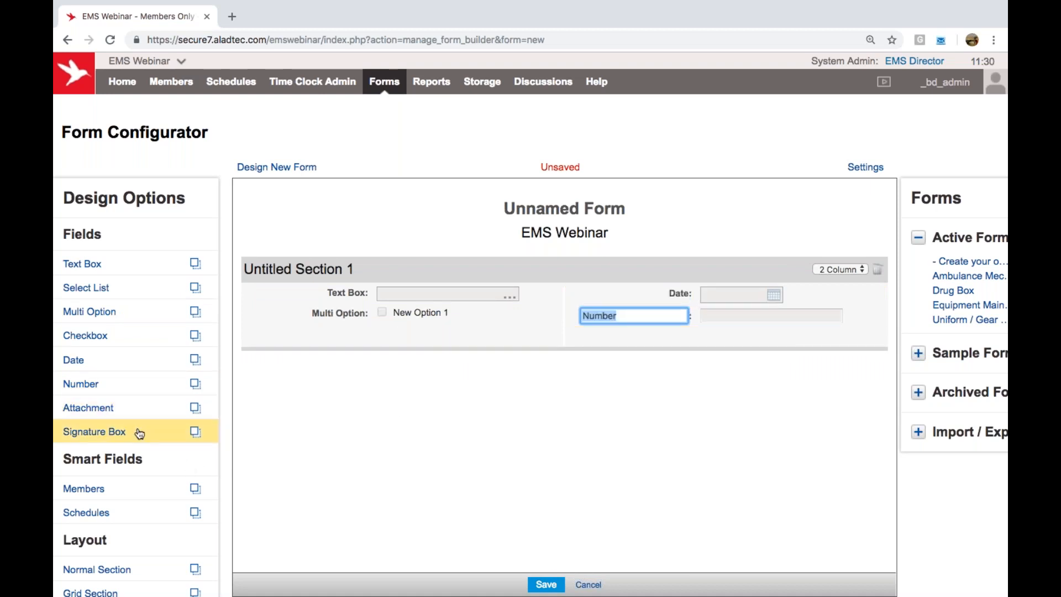
mouse_move(144, 431)
left_mouse_down()
mouse_move(311, 351)
mouse_move(279, 320)
left_mouse_up()
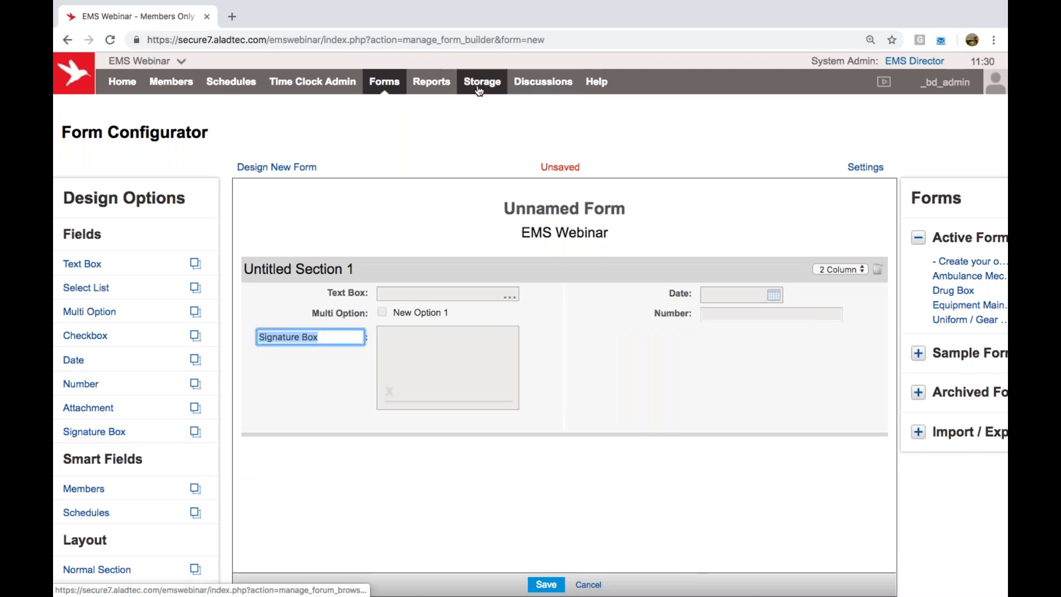
Leave the unsaved form, open the Ambulance Mechanical form and examine its sections from Cab through Lights & Electrical and beyond.
left_click(415, 143)
left_click(629, 205)
left_click(678, 399)
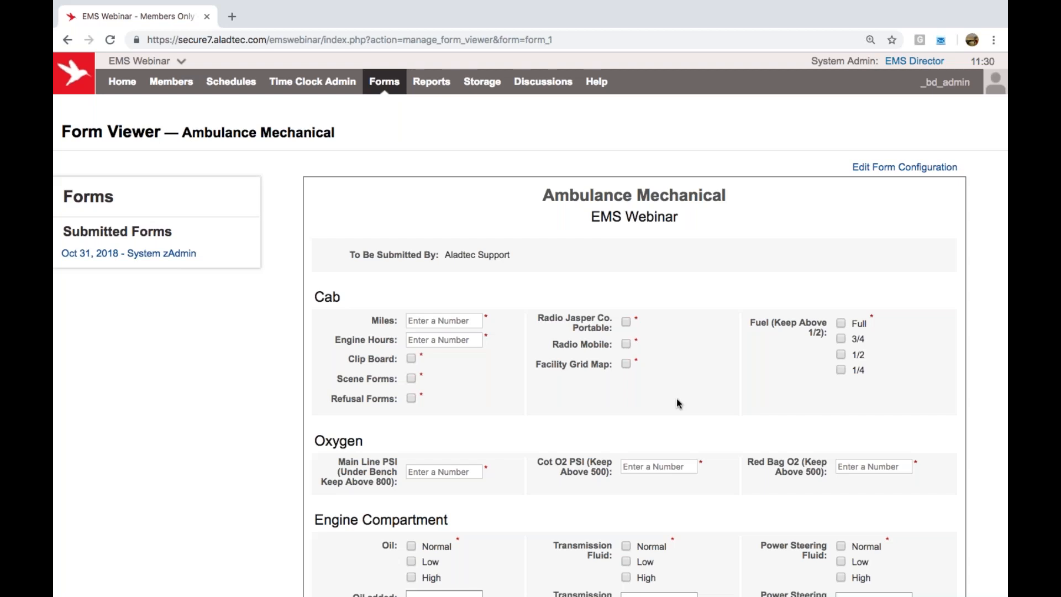
scroll(678, 399, "down", 2)
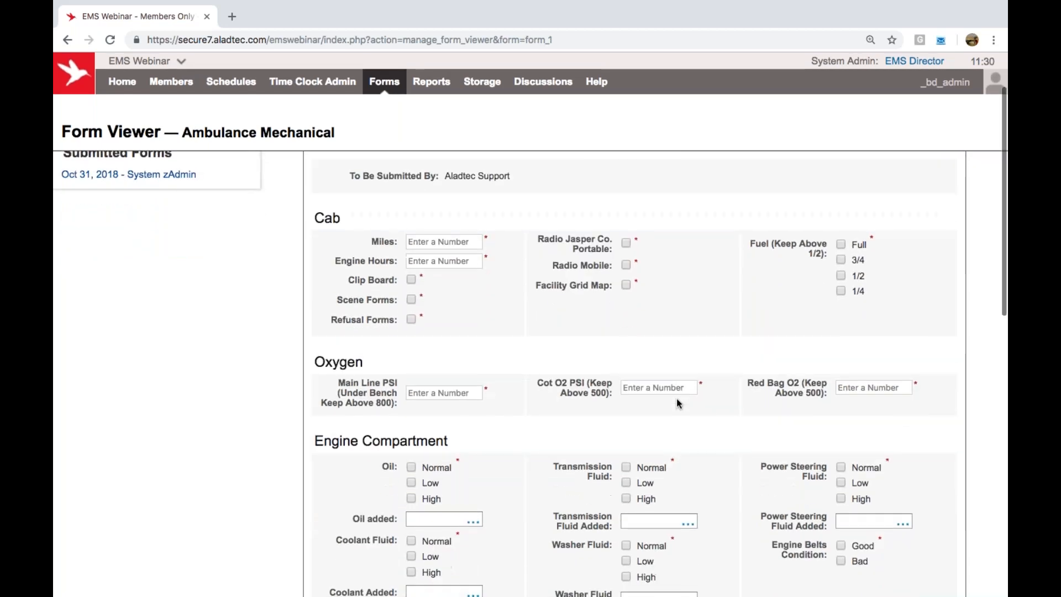
scroll(676, 399, "up", 2)
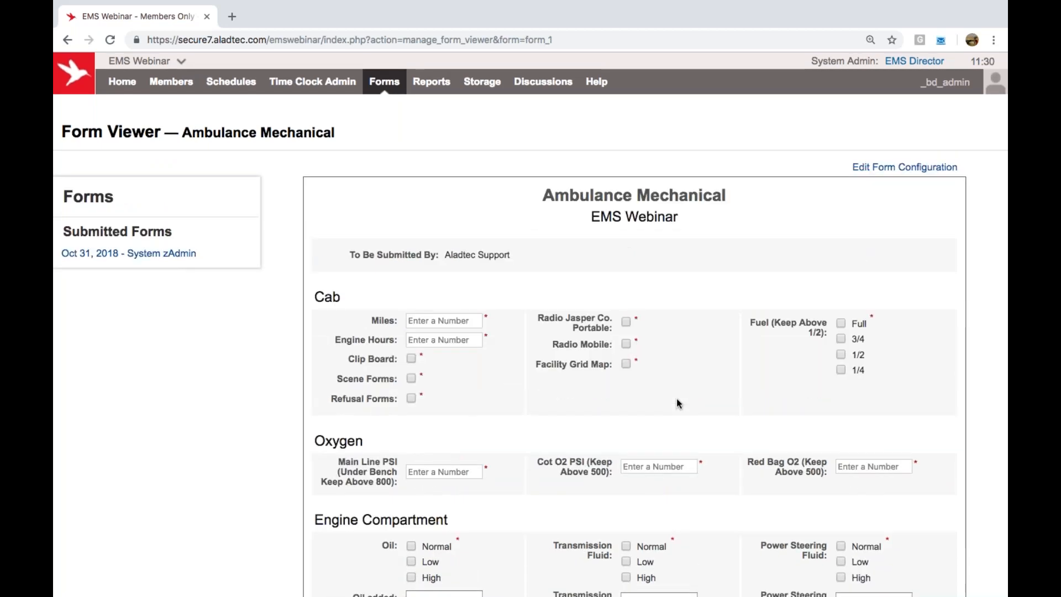
scroll(678, 404, "down", 9)
scroll(676, 402, "down", 4)
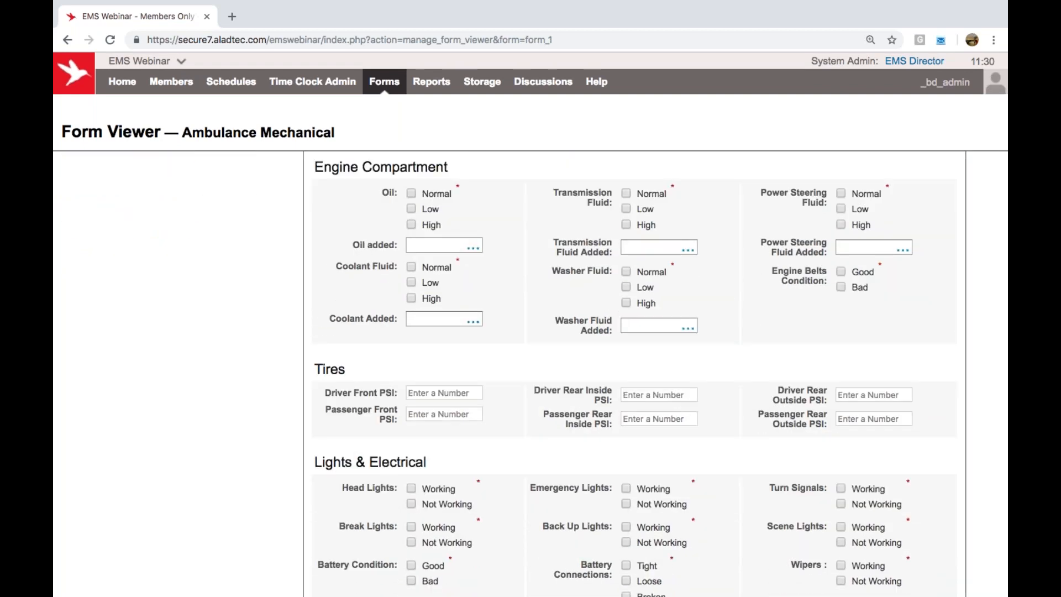
scroll(660, 373, "down", 9)
scroll(634, 374, "down", 5)
scroll(634, 343, "up", 9)
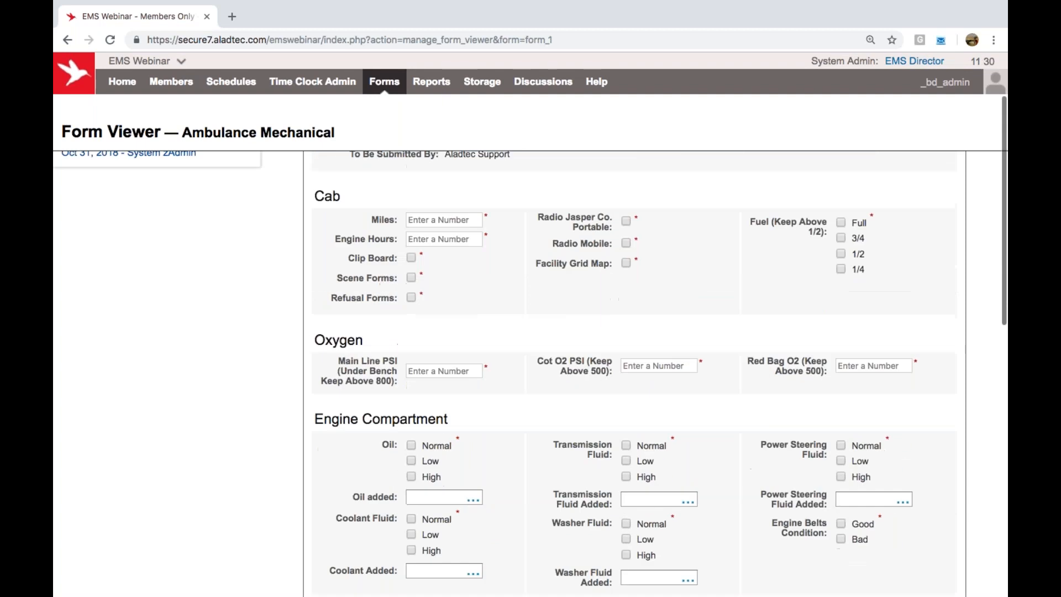
Open the Equipment Maintenance Request form and look over its general, equipment, problem and maintenance sections.
mouse_move(386, 92)
left_click(421, 174)
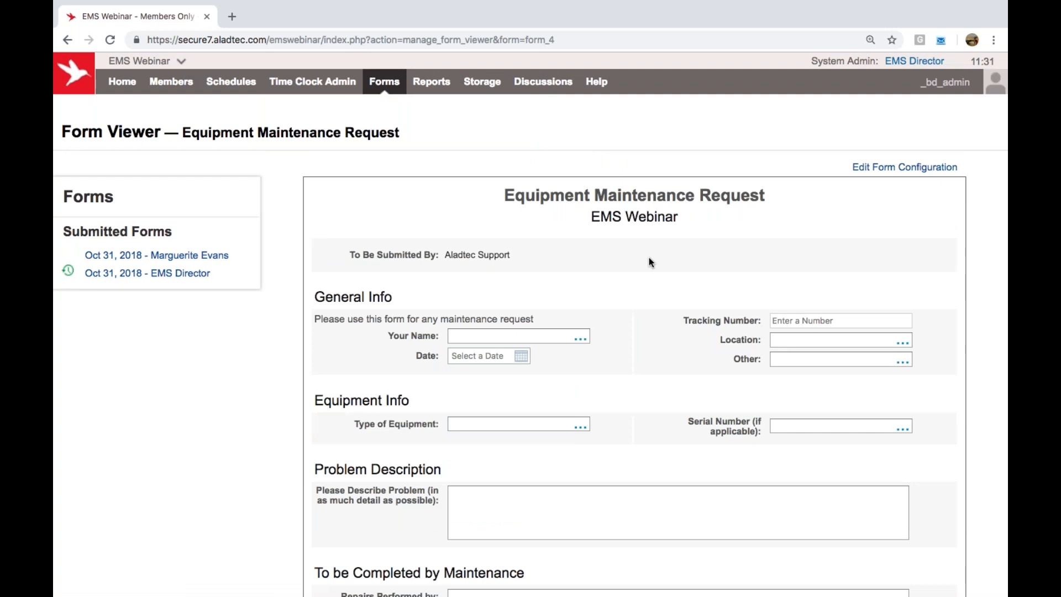
scroll(649, 257, "down", 1)
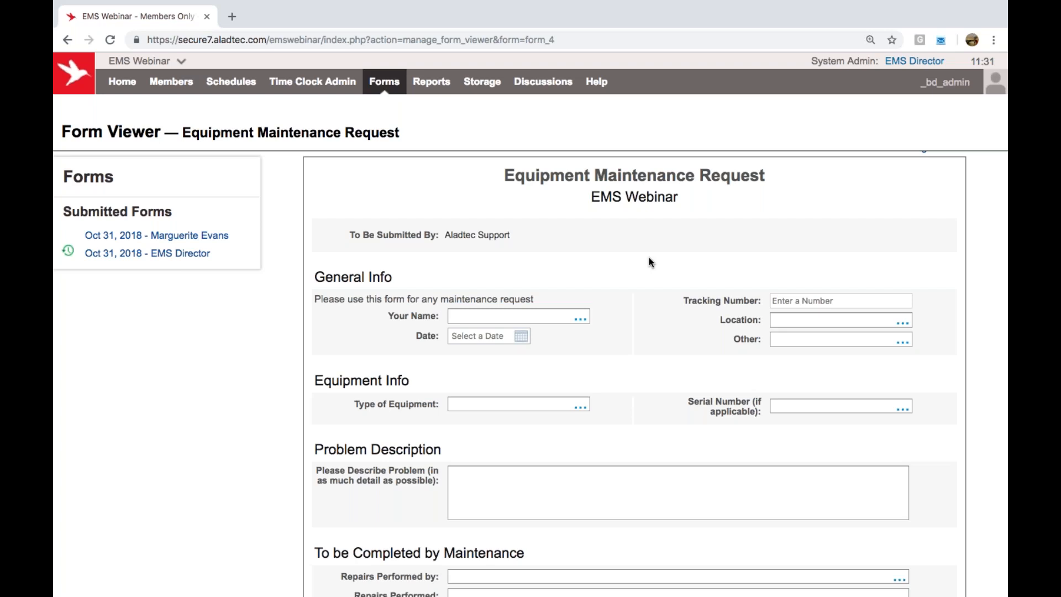
scroll(651, 323, "down", 1)
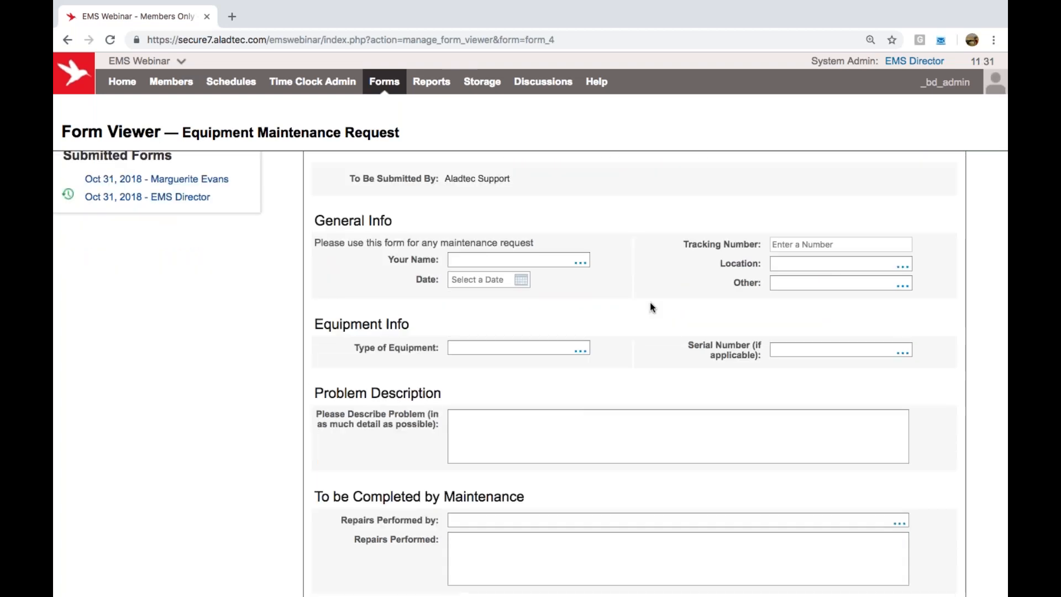
Open the EMS Director's Oct 31, 2018 submission and review its problem description, maintenance section and last-modified details.
left_click(188, 199)
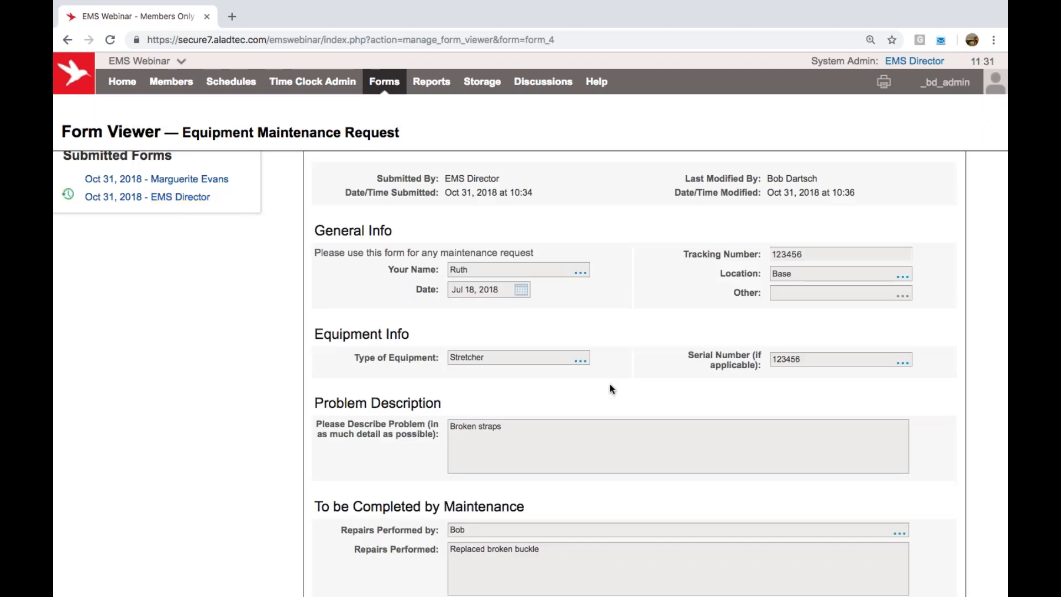
scroll(610, 388, "up", 3)
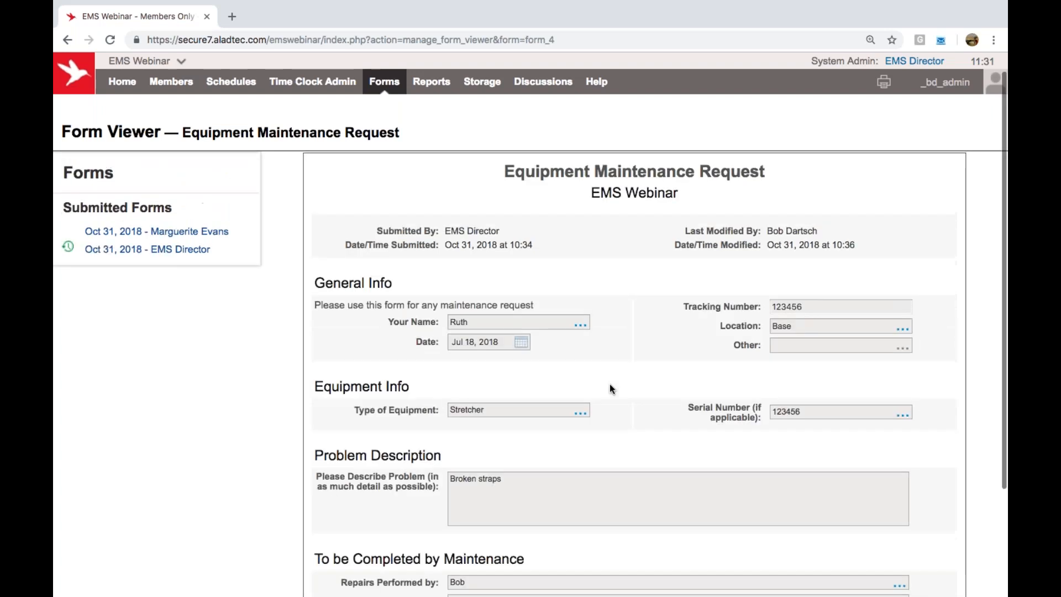
scroll(612, 389, "down", 5)
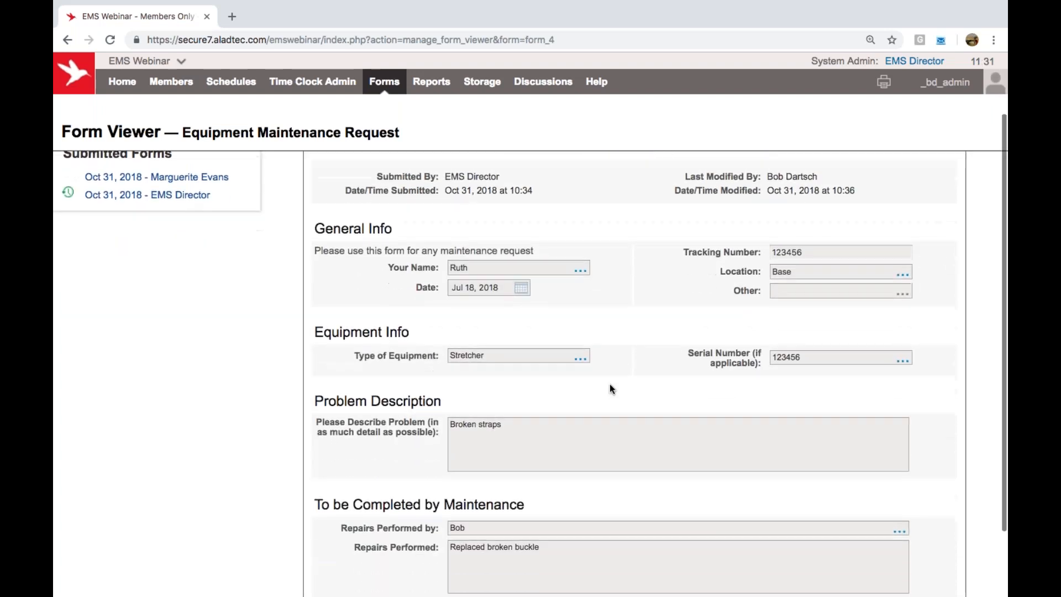
scroll(610, 388, "down", 1)
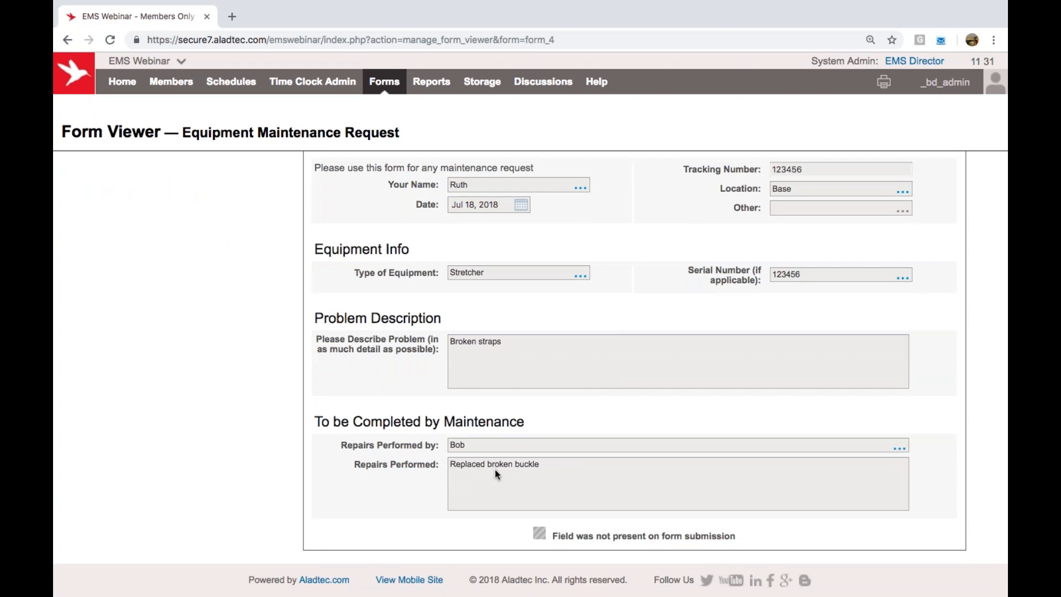
left_click_drag(321, 424, 560, 429)
left_click(556, 422)
scroll(614, 404, "up", 5)
scroll(617, 402, "down", 5)
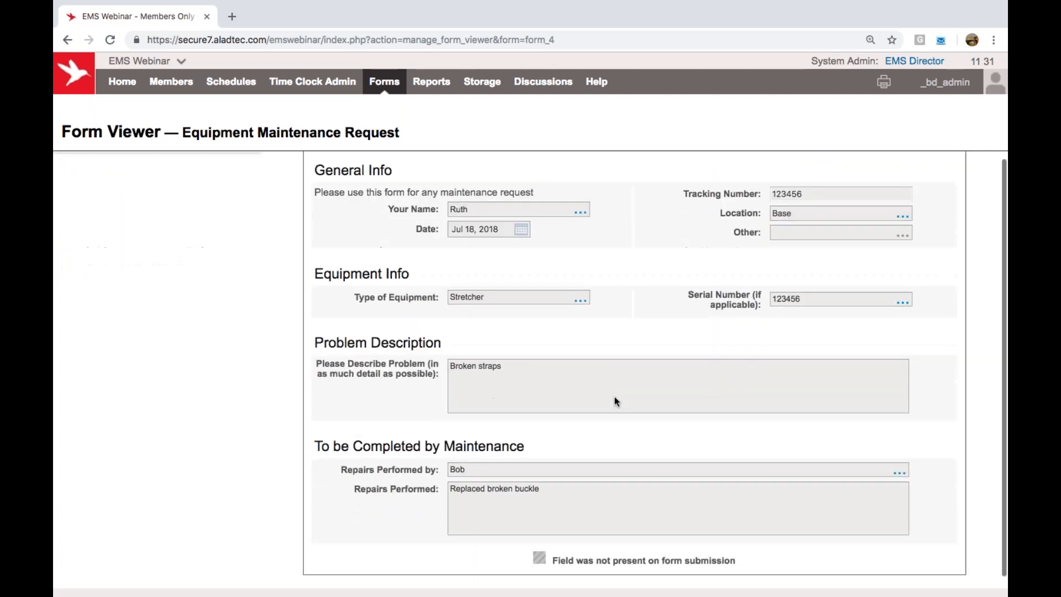
scroll(617, 402, "up", 5)
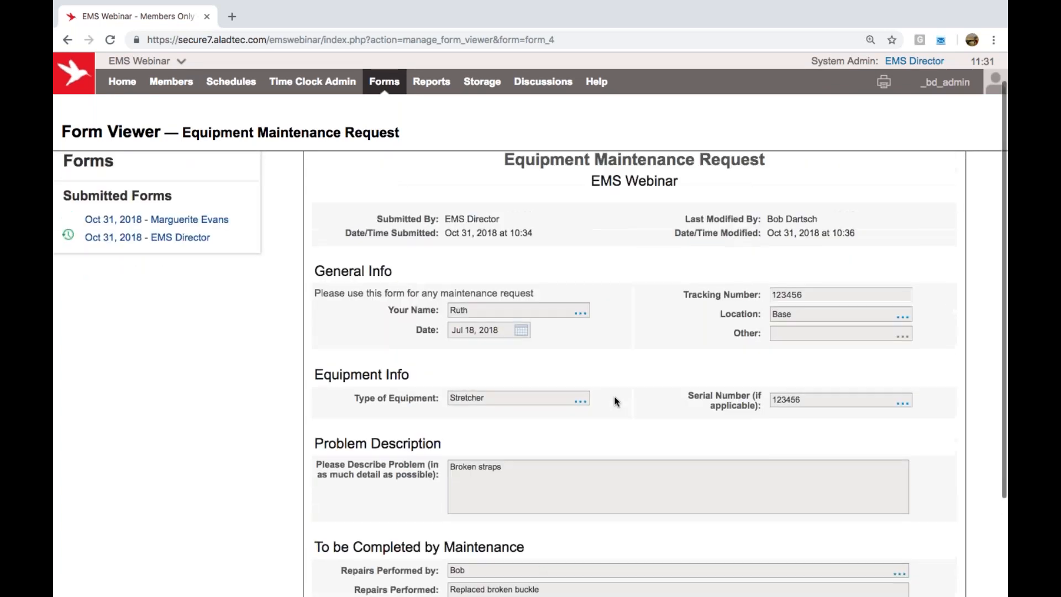
mouse_move(70, 275)
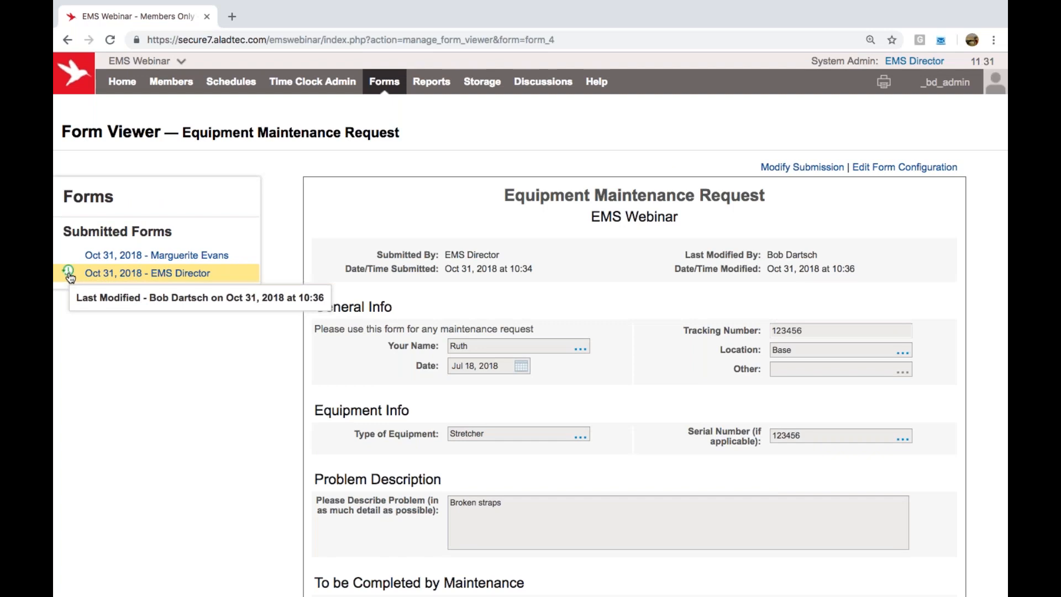
Open the form report for Ambulance Mechanical and look across its Cab, Oxygen and engine columns.
mouse_move(379, 92)
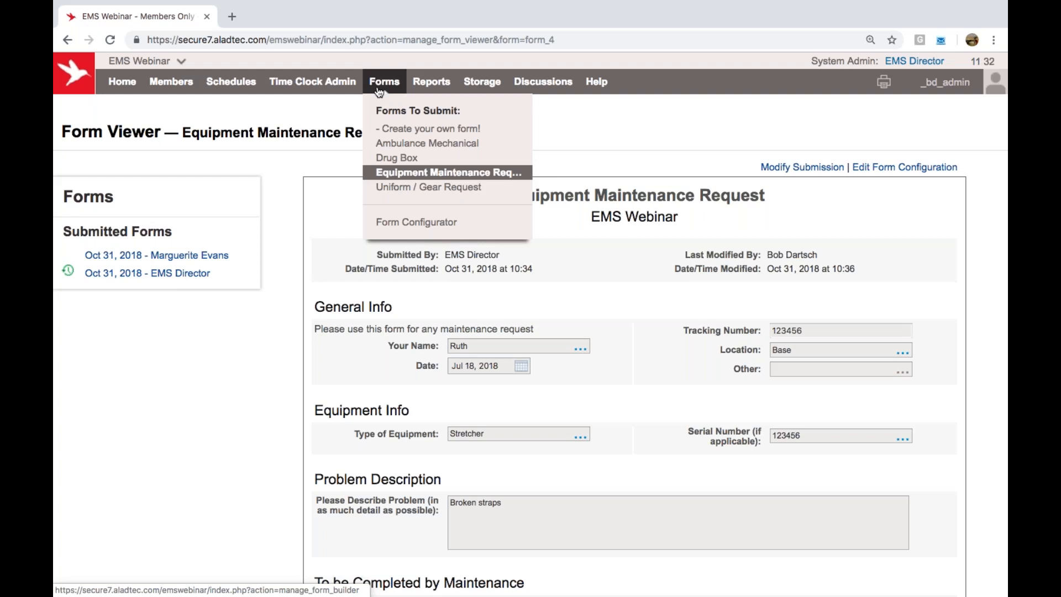
mouse_move(436, 93)
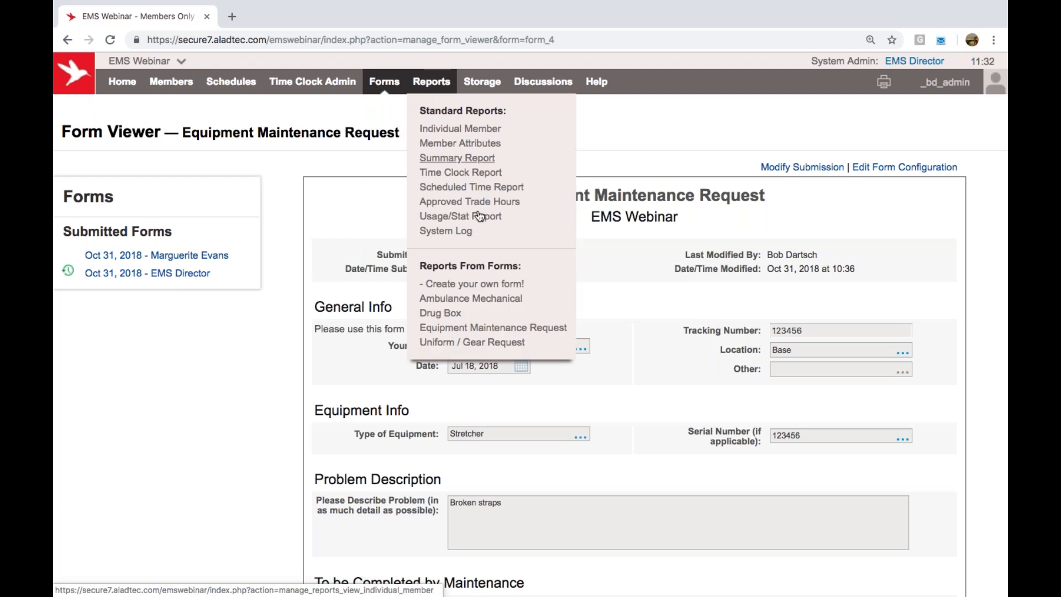
left_click(503, 300)
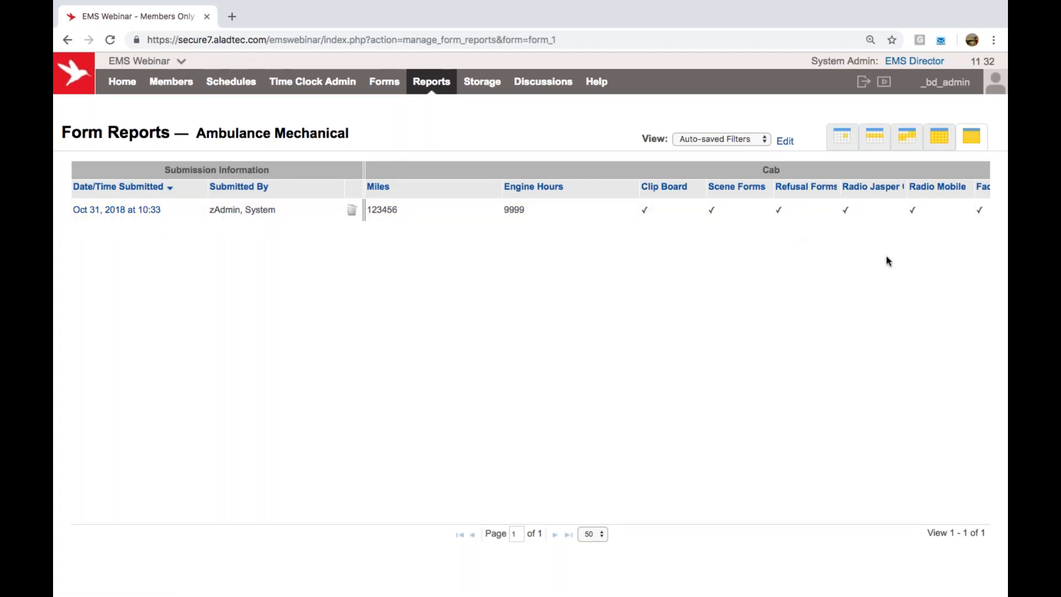
scroll(876, 260, "right", 10)
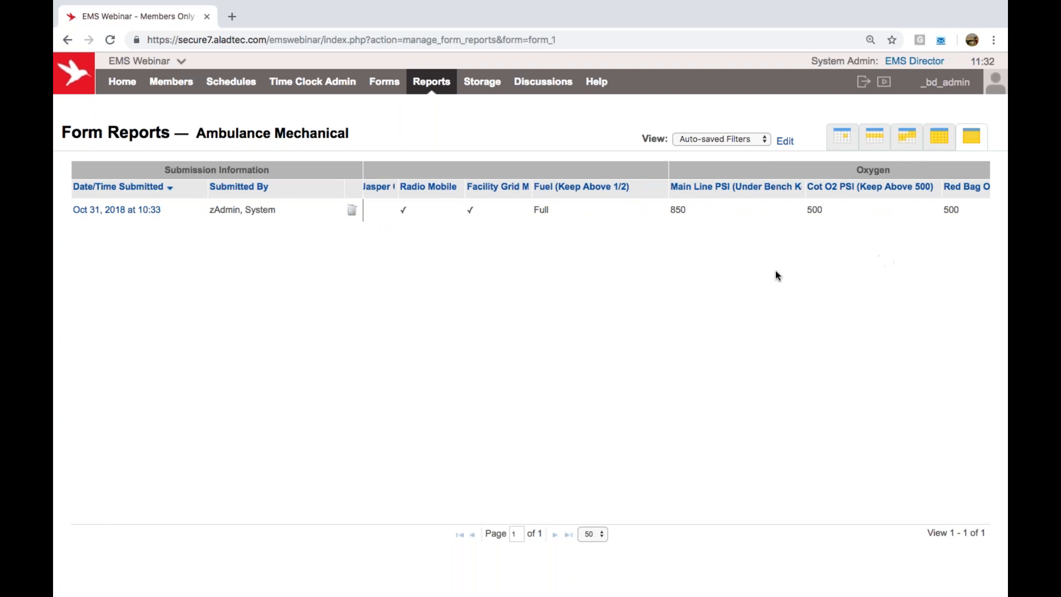
scroll(761, 277, "right", 5)
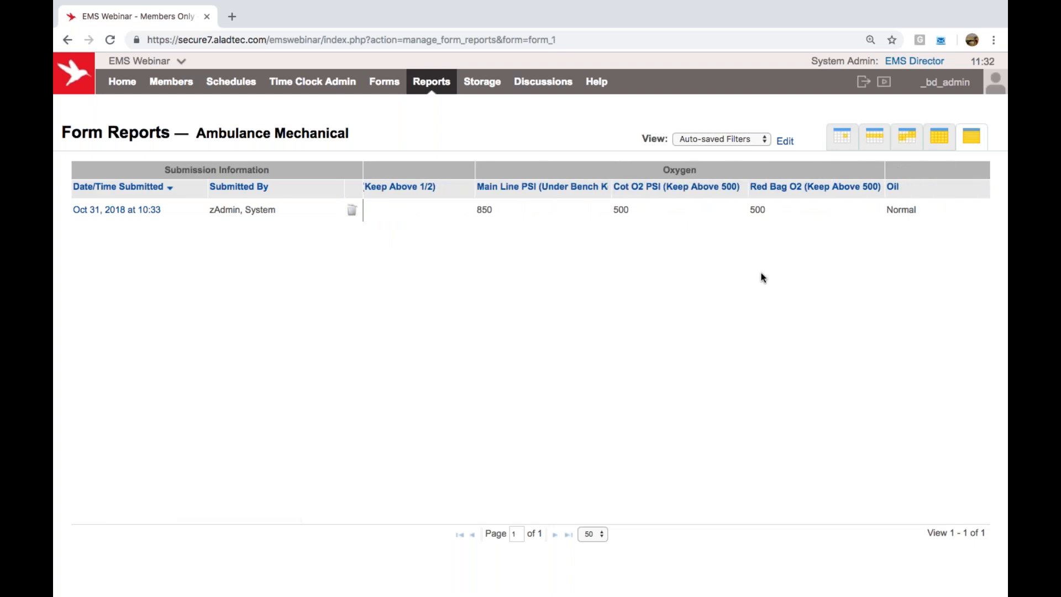
scroll(763, 277, "left", 12)
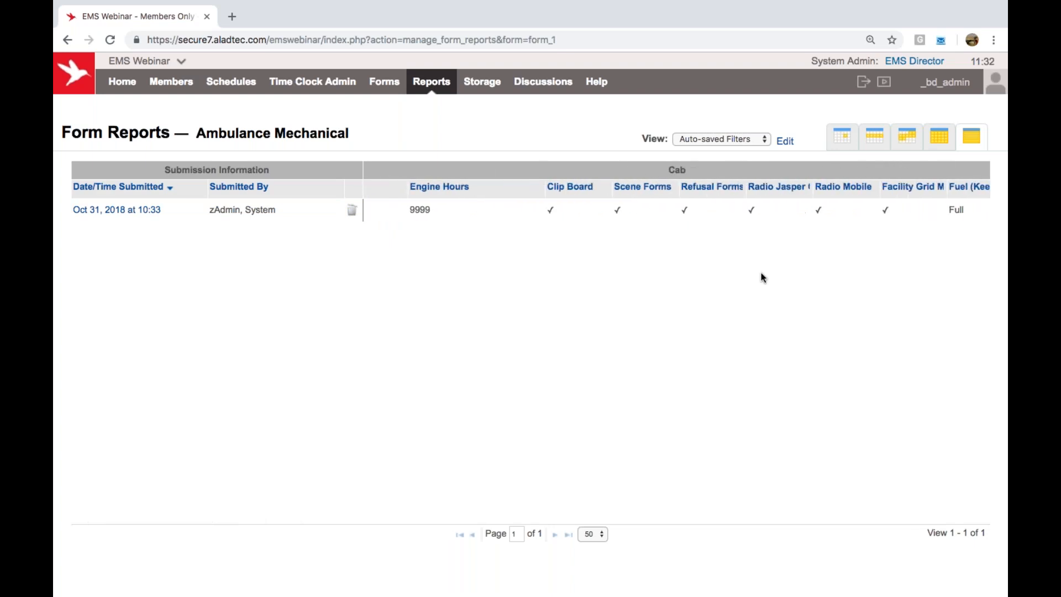
Examine the Ambulance Mechanical report's column selections, submitter options and filters, and close them without changes.
left_click(786, 142)
scroll(776, 203, "down", 2)
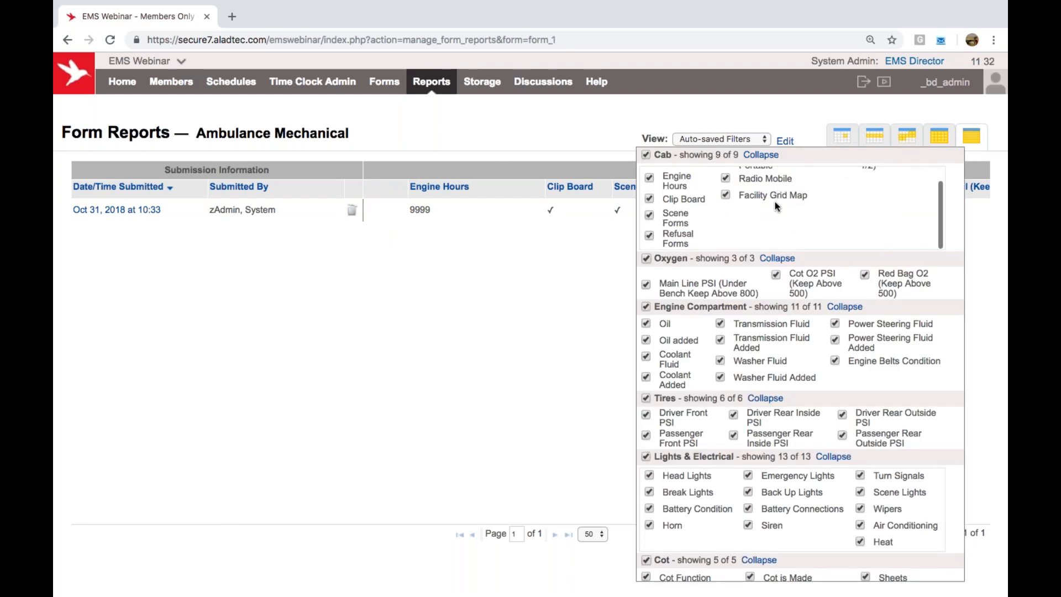
scroll(775, 201, "up", 2)
scroll(741, 340, "down", 1)
scroll(742, 340, "down", 5)
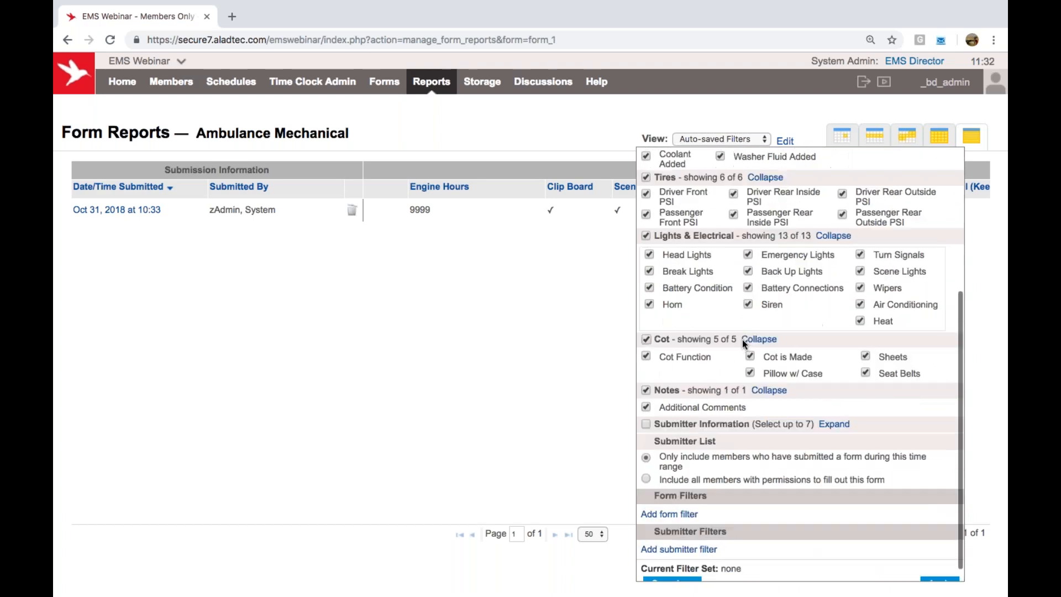
scroll(742, 339, "up", 5)
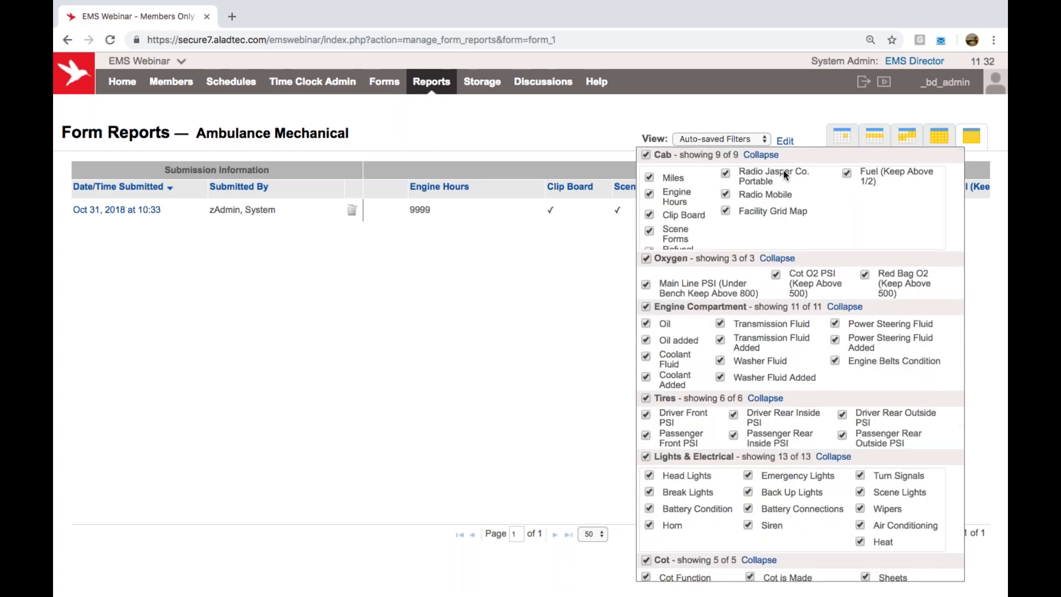
left_click(786, 141)
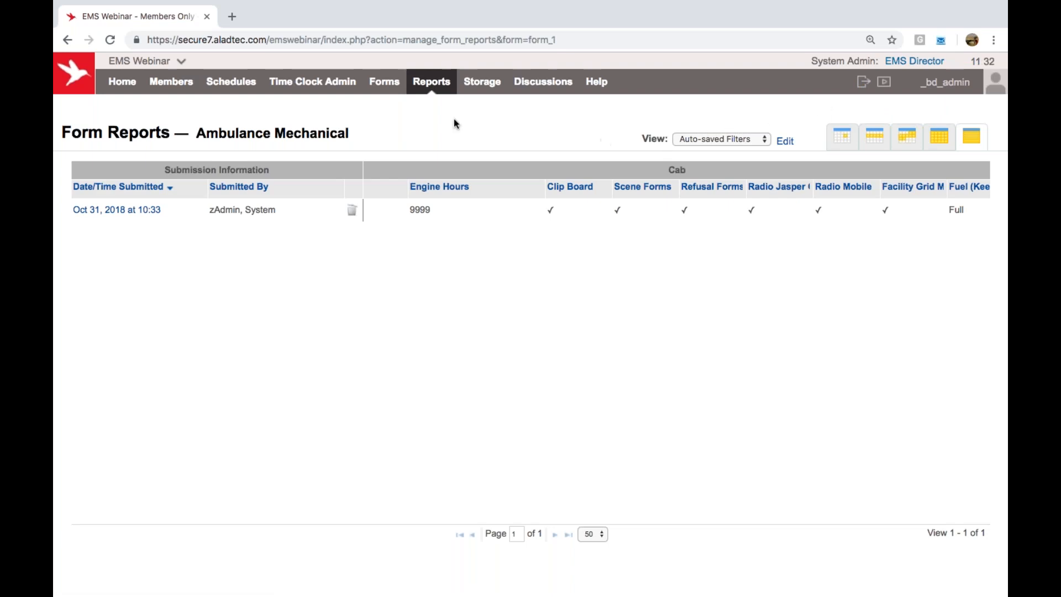
Open the Scheduled Time Report in the monthly view and set its period to November 2018.
mouse_move(429, 81)
left_click(460, 189)
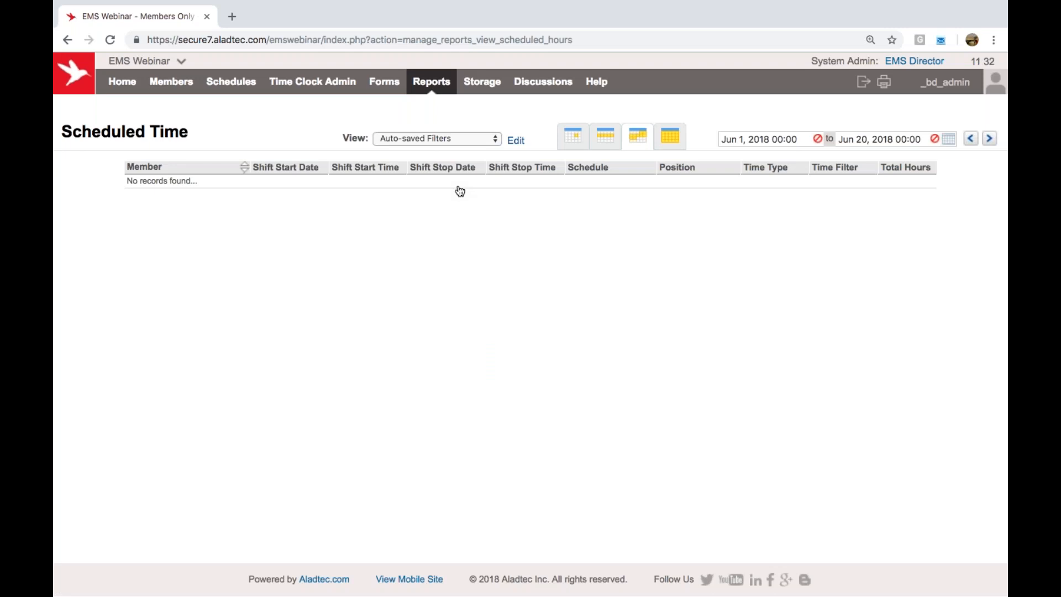
left_click(671, 137)
left_click(877, 143)
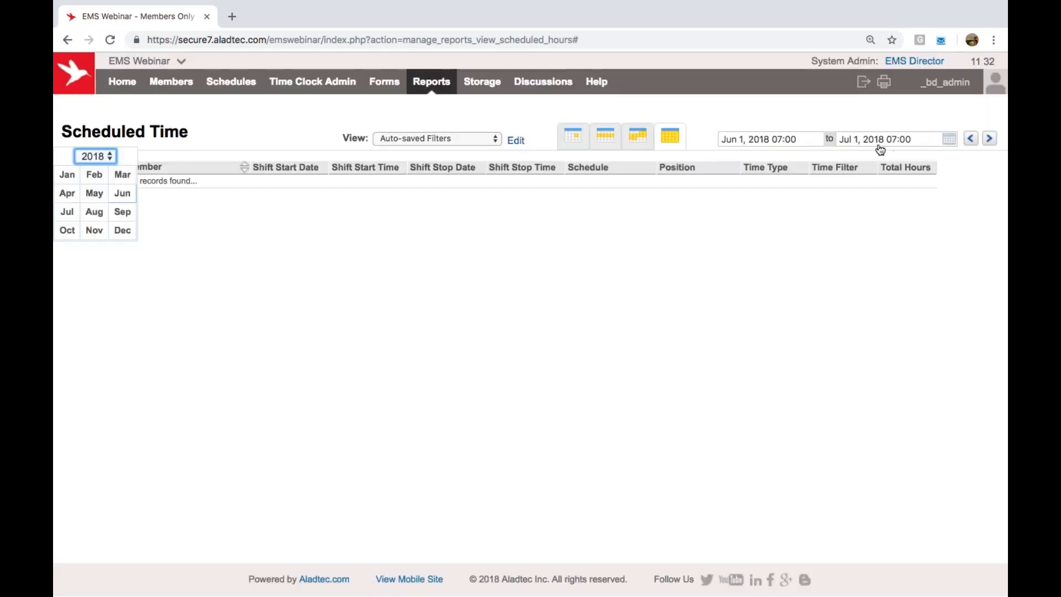
left_click(65, 230)
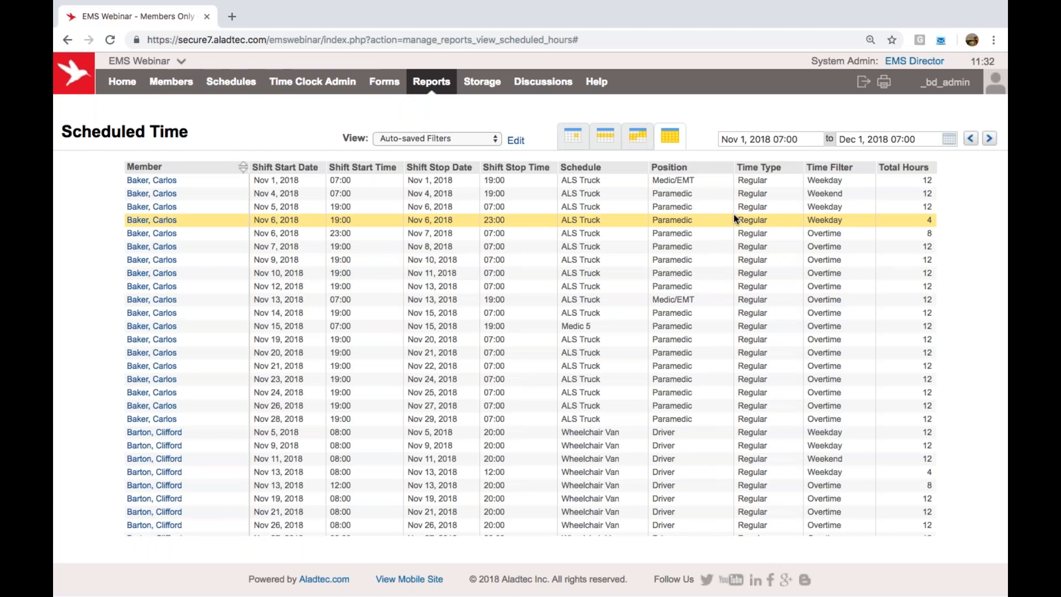
Look through the members' November shift records and open the Scheduled Time Report's filter settings.
scroll(722, 255, "down", 1)
scroll(719, 260, "down", 3)
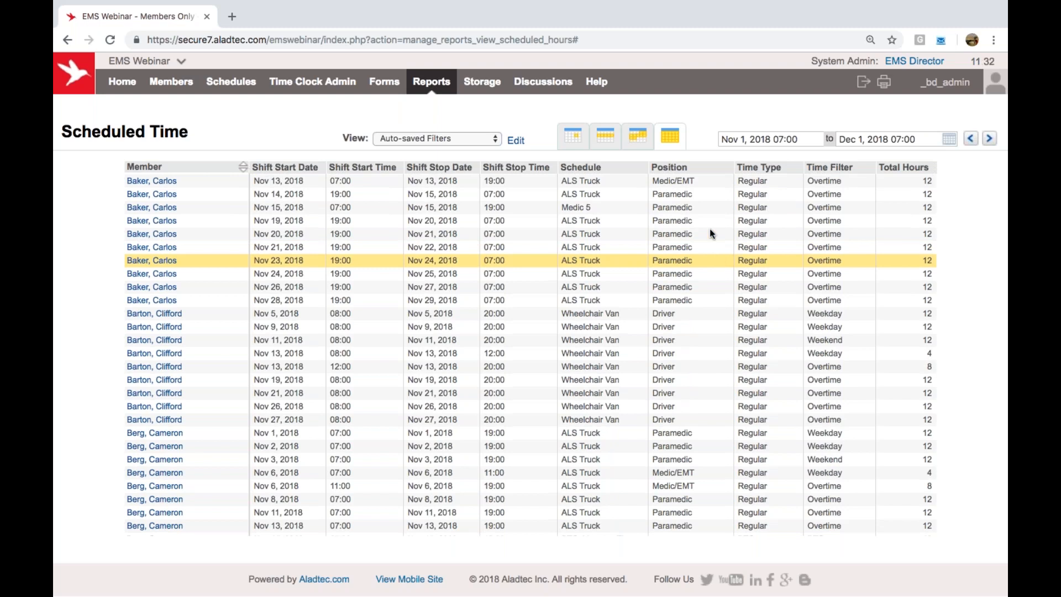
left_click(523, 141)
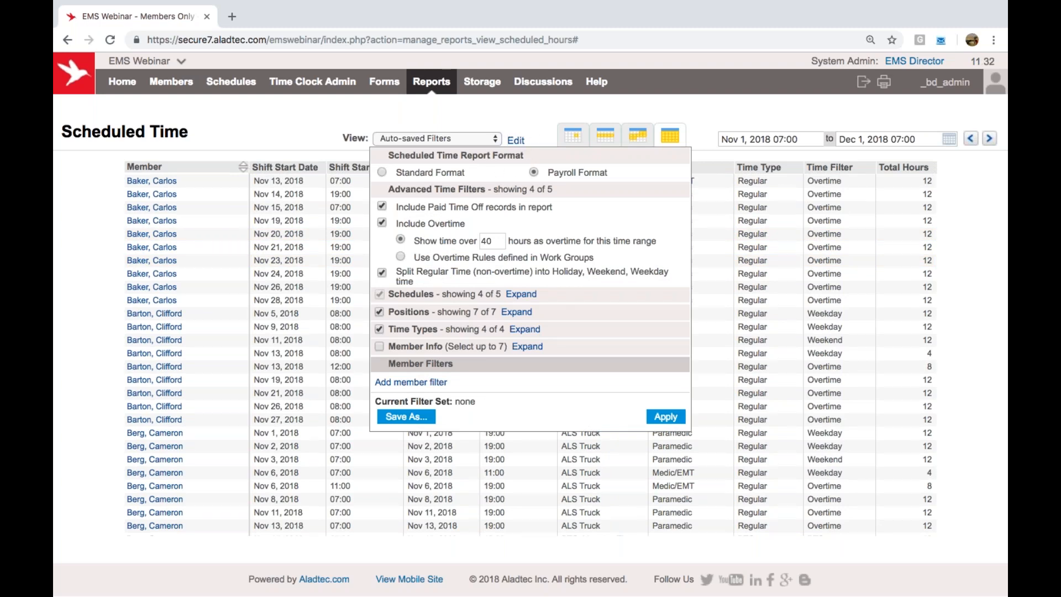
Expand the Schedules, Positions and Time Types filters of the Scheduled Time Report to examine their options, and close them without applying changes.
left_click(514, 296)
left_click(515, 361)
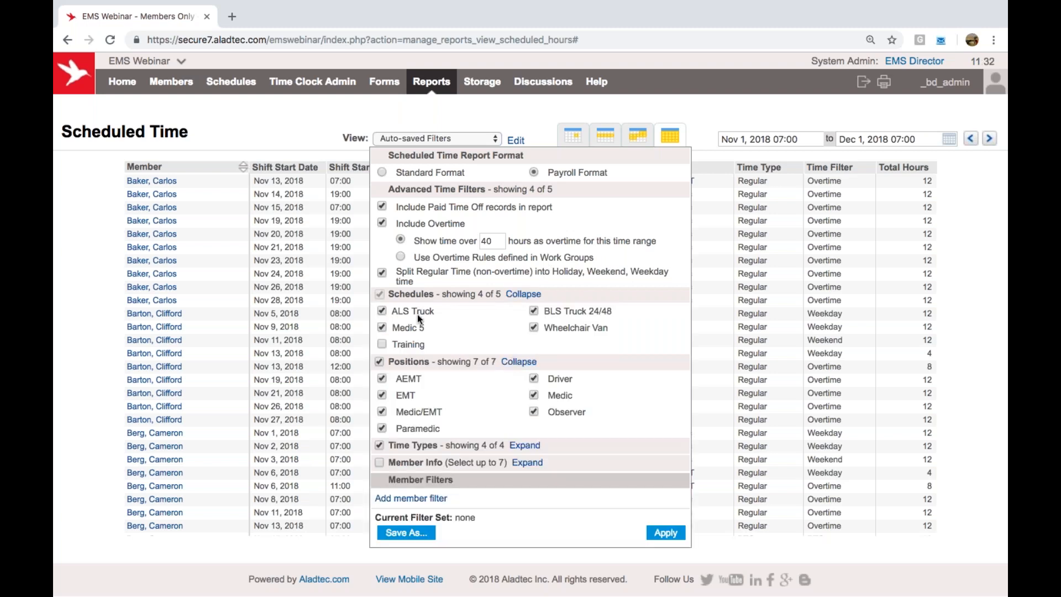
left_click(526, 447)
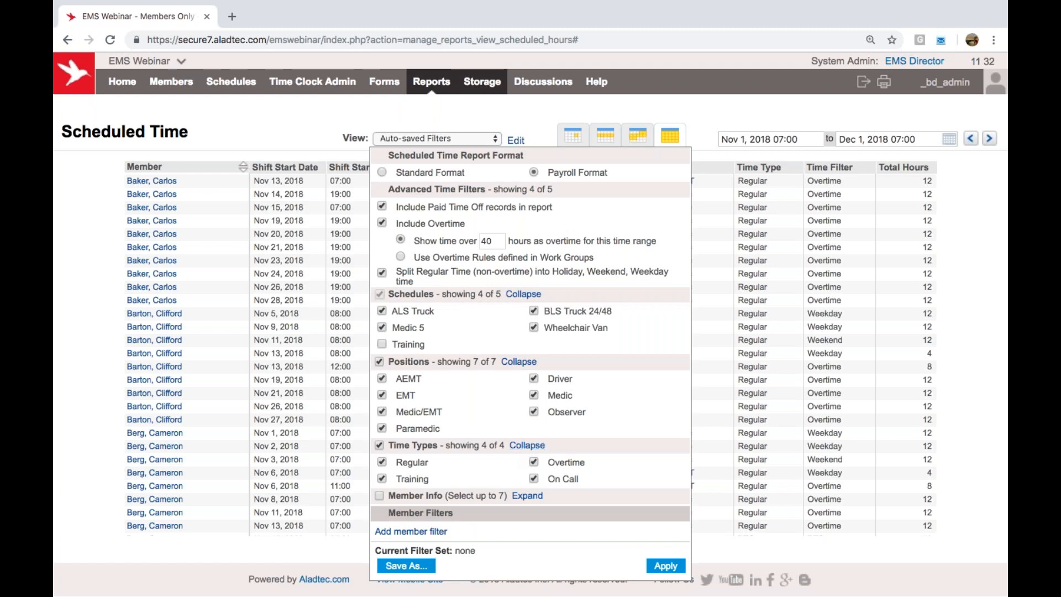
left_click(341, 126)
View the Summary Report of scheduled and availability hours, and look through the action records in the System Log.
mouse_move(457, 91)
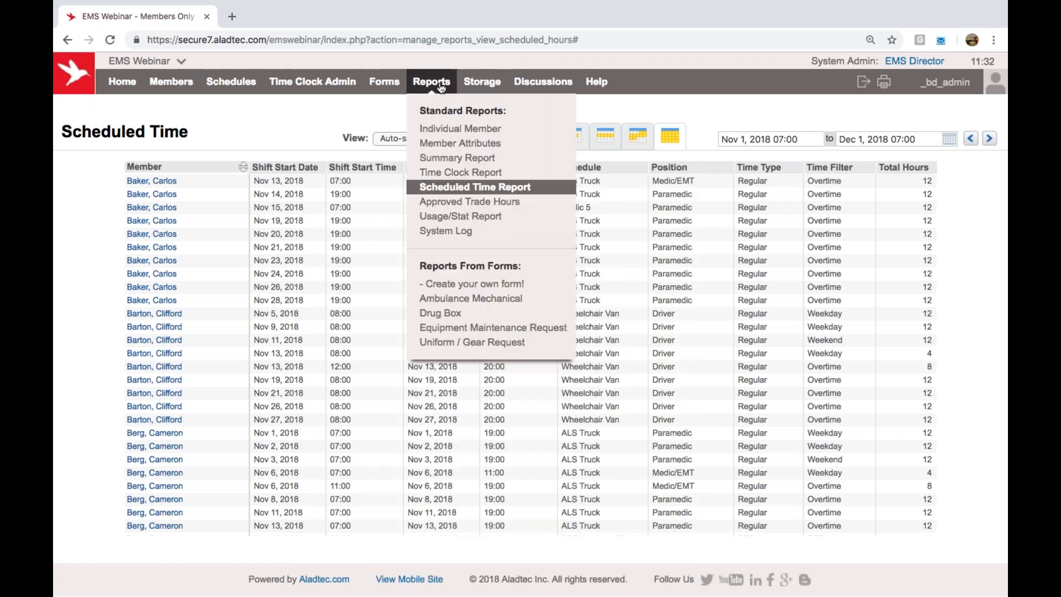
left_click(442, 160)
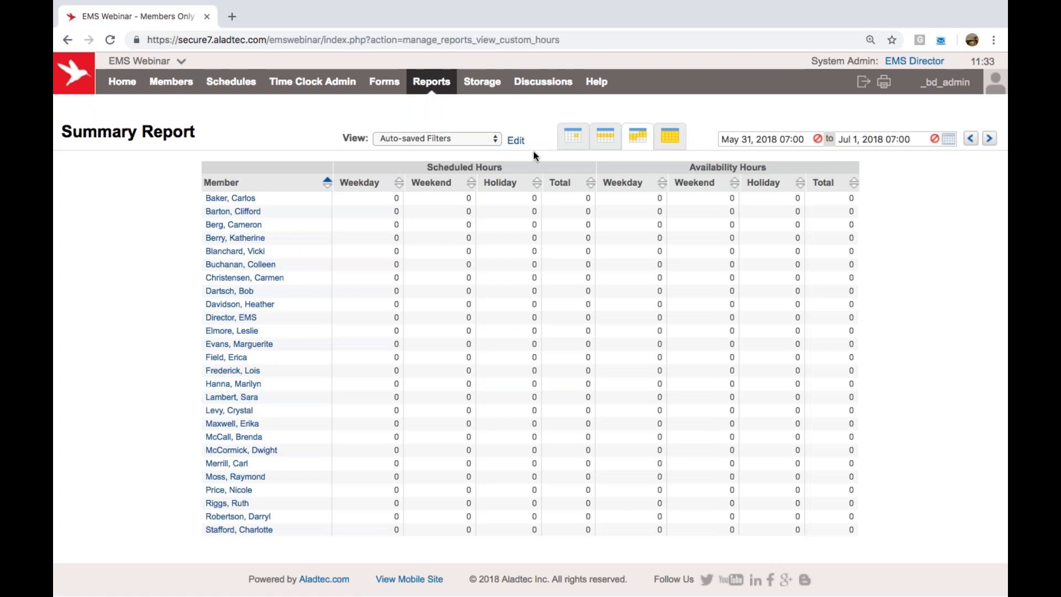
mouse_move(432, 91)
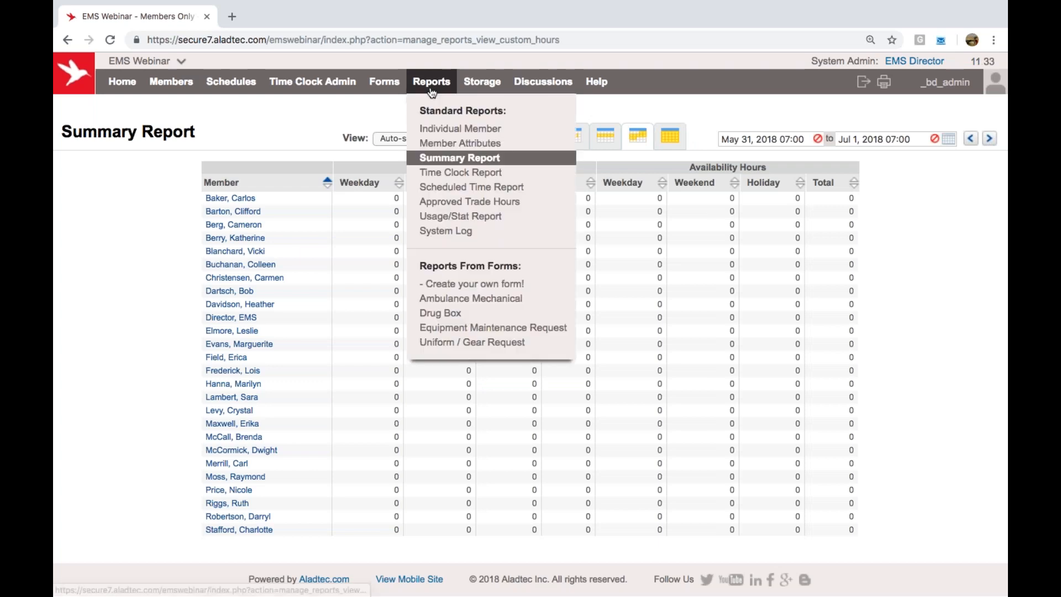
left_click(457, 232)
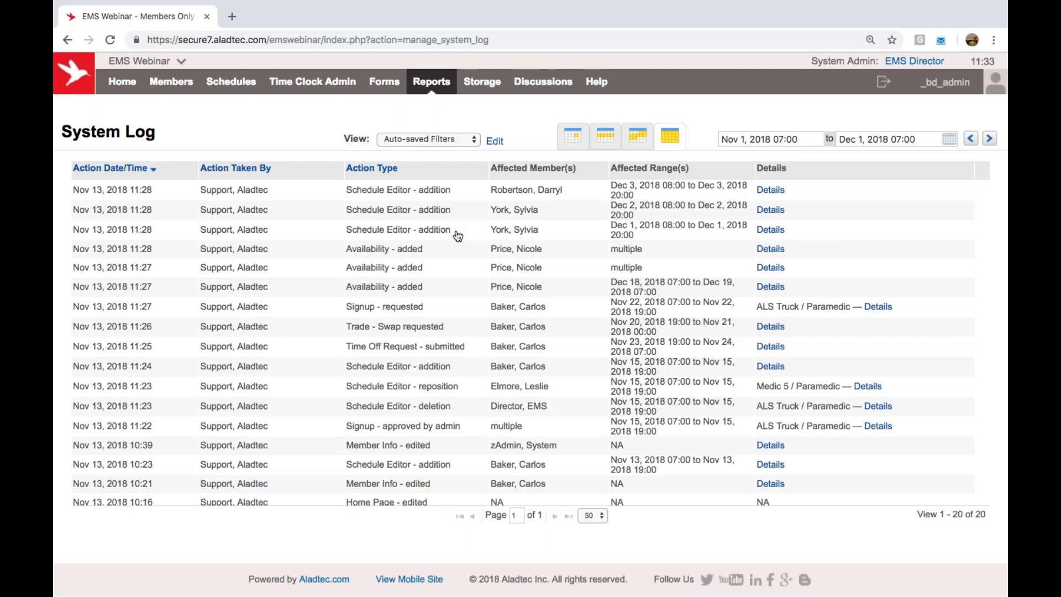
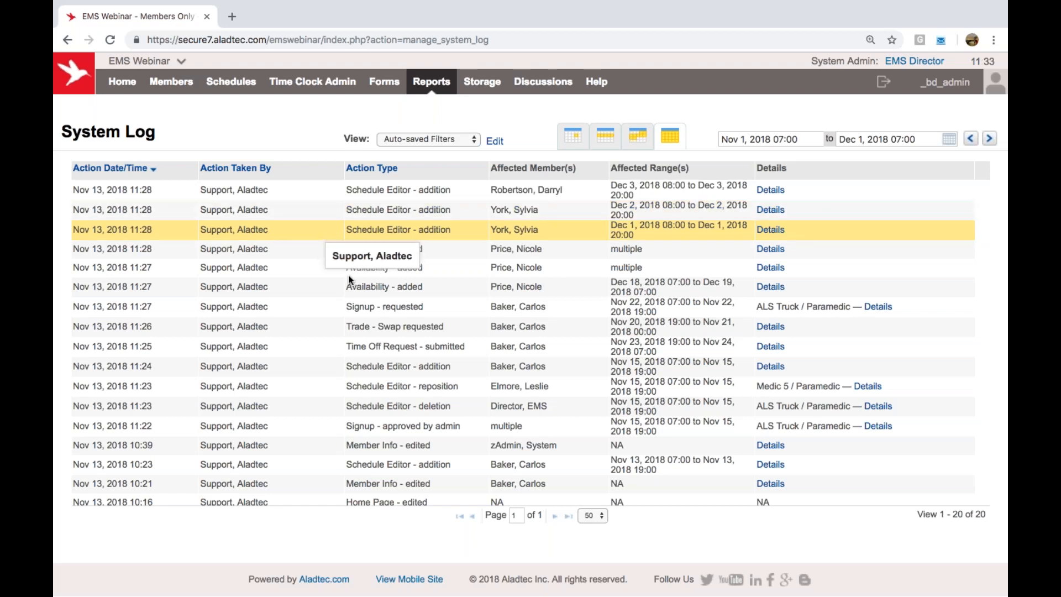
scroll(568, 306, "down", 1)
scroll(568, 307, "up", 1)
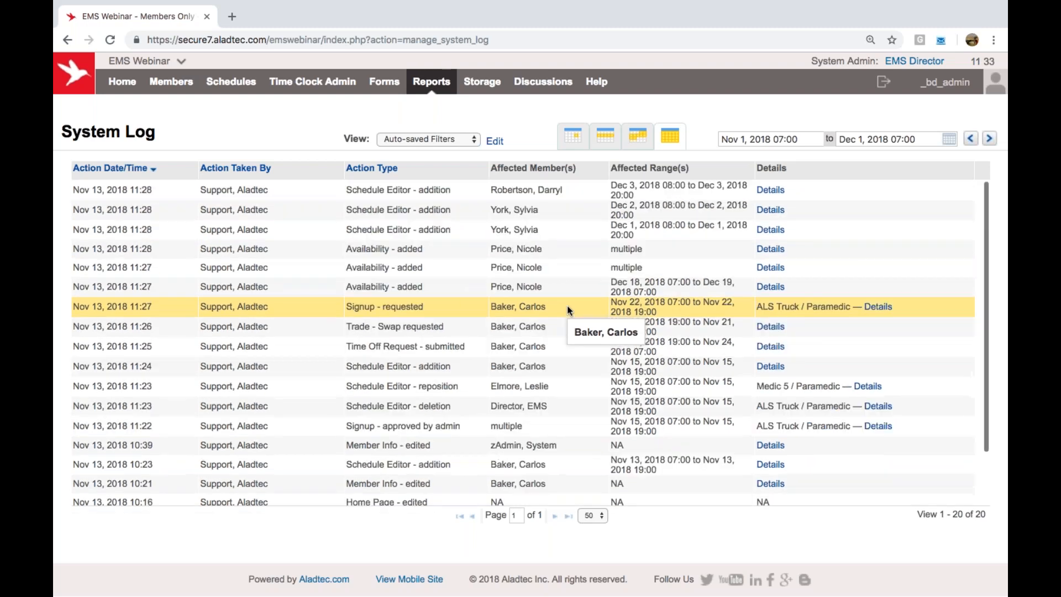
Create a required message titled "New Policy" with the text "Bring me coffee every morning.... !".
mouse_move(232, 81)
mouse_move(120, 84)
left_click(144, 140)
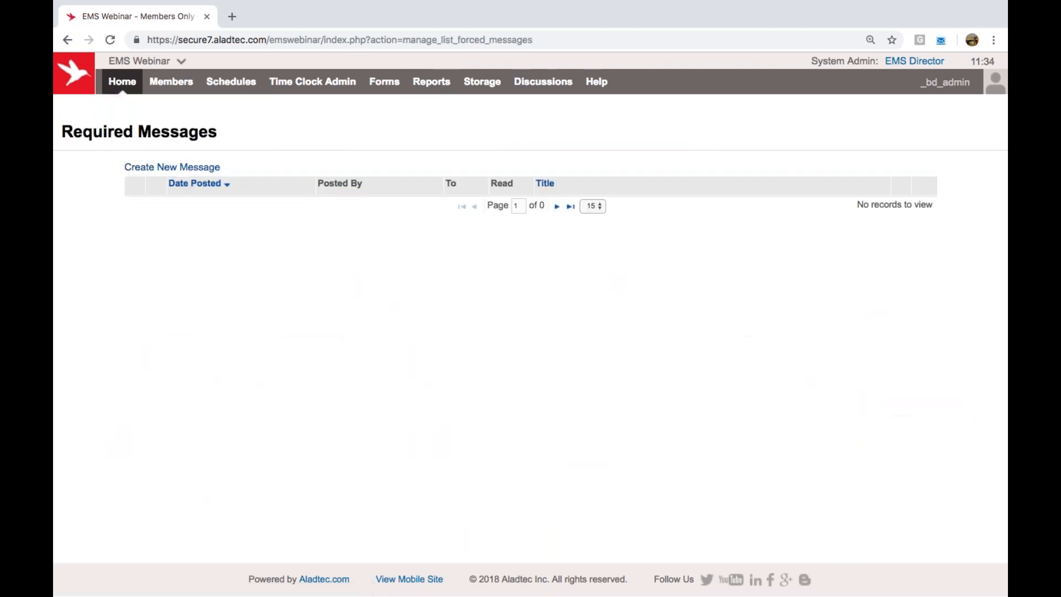
left_click(213, 173)
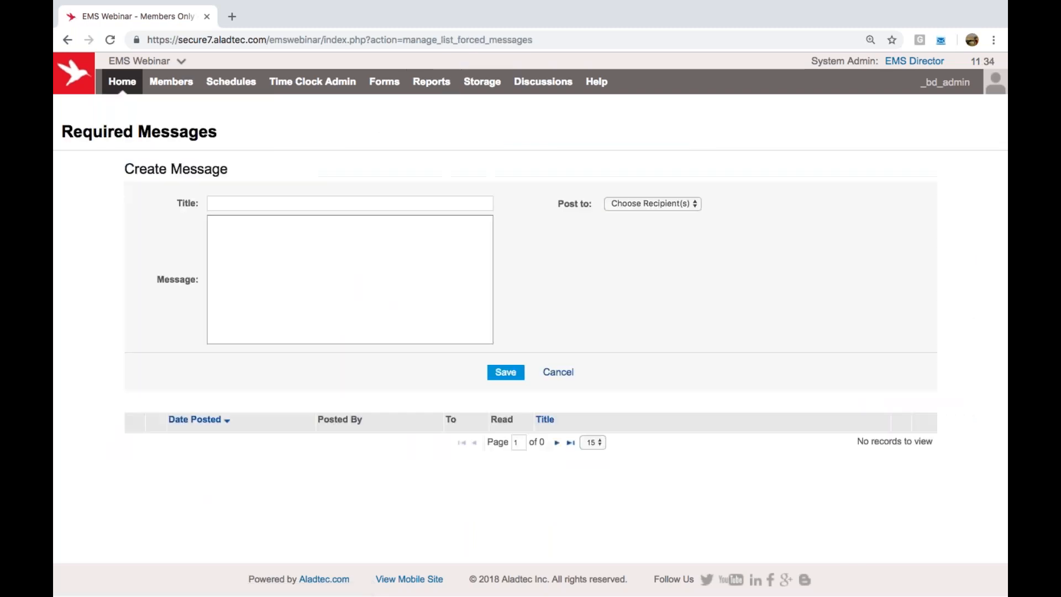
left_click(236, 202)
left_click(242, 234)
left_click(309, 154)
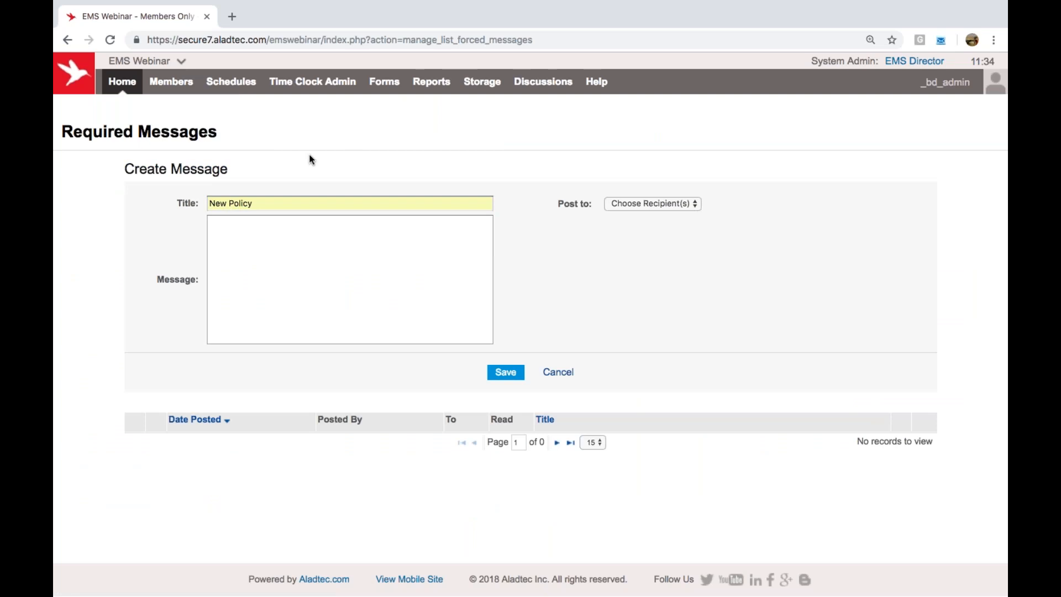
left_click(258, 263)
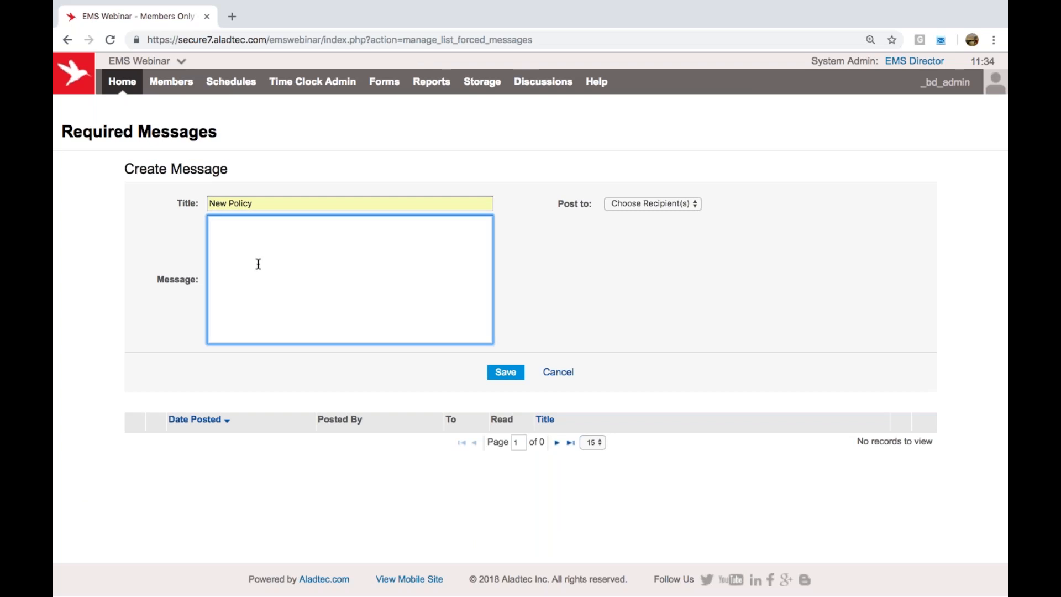
type("Bring me coffee every morning.... !")
Address the New Policy message to individuals, select only the first listed member as recipient, and save it.
left_click(692, 204)
left_click(676, 225)
left_click(651, 238)
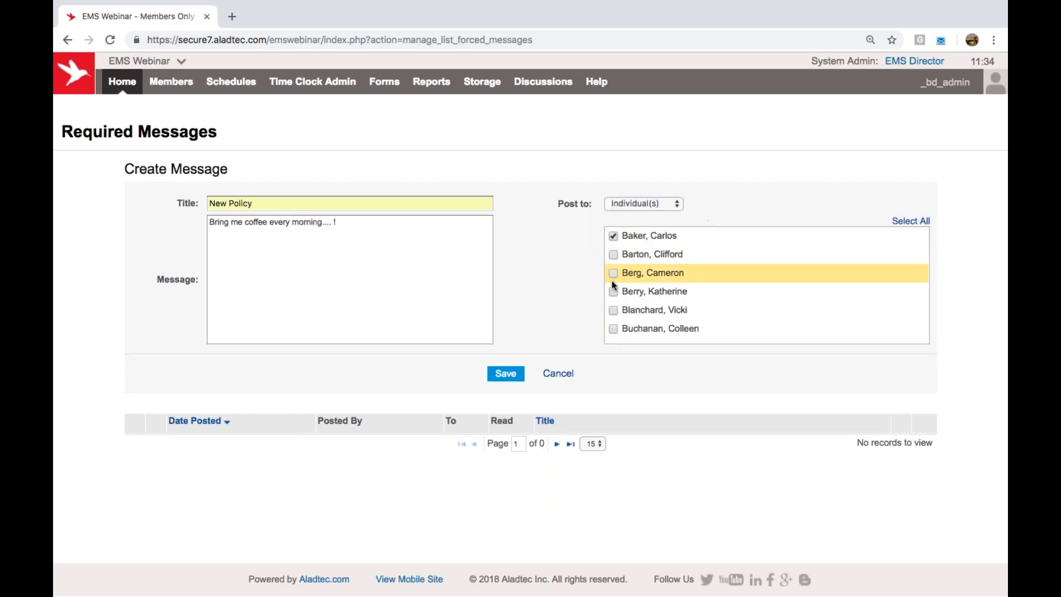
left_click(506, 373)
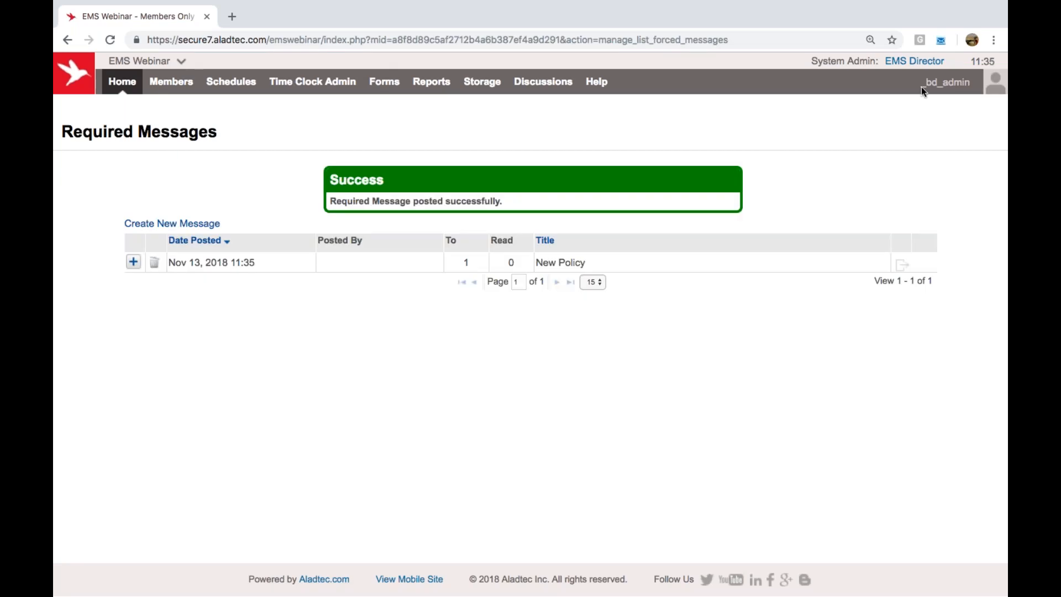
Switch to the message recipient's member account and try to open other sections before acknowledging the required message.
left_click(921, 87)
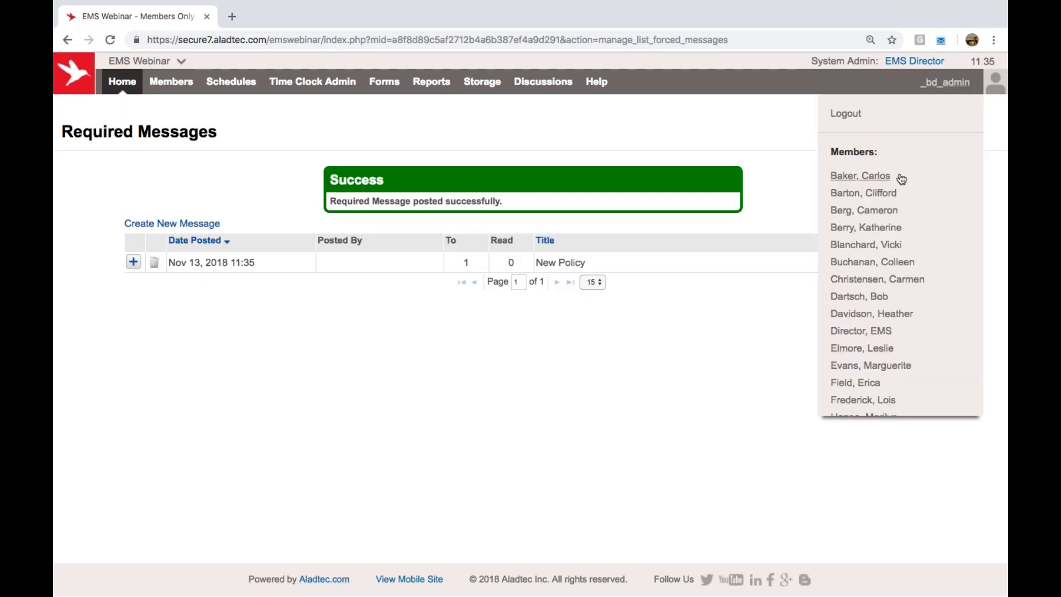
left_click(876, 176)
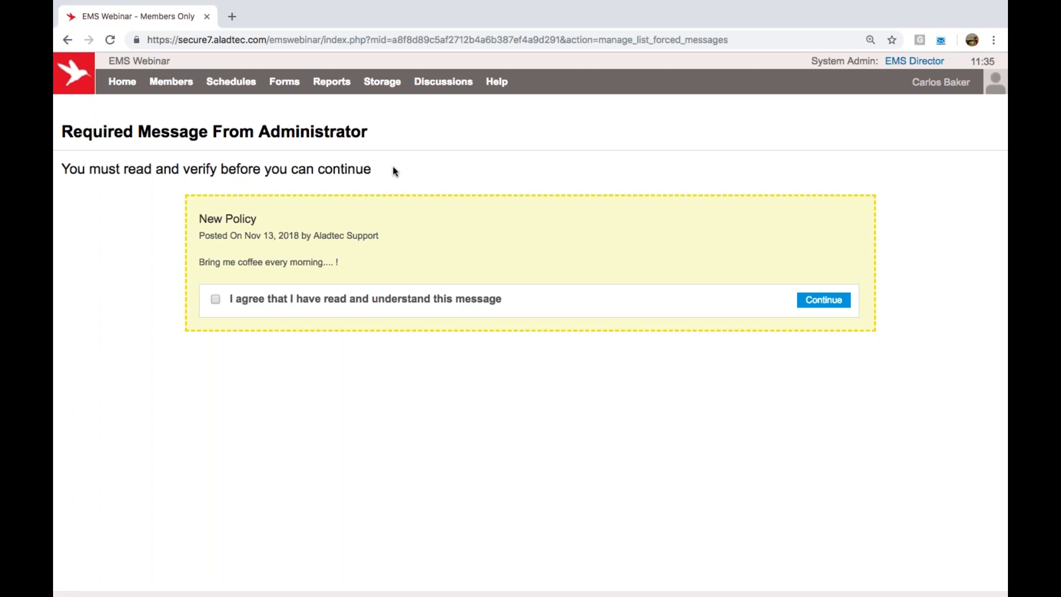
left_click(231, 81)
left_click(285, 81)
left_click(353, 79)
left_click(232, 84)
left_click(152, 92)
Agree to having read the New Policy message as the member, and expand its read details in the Required Messages list.
left_click(216, 301)
left_click(811, 298)
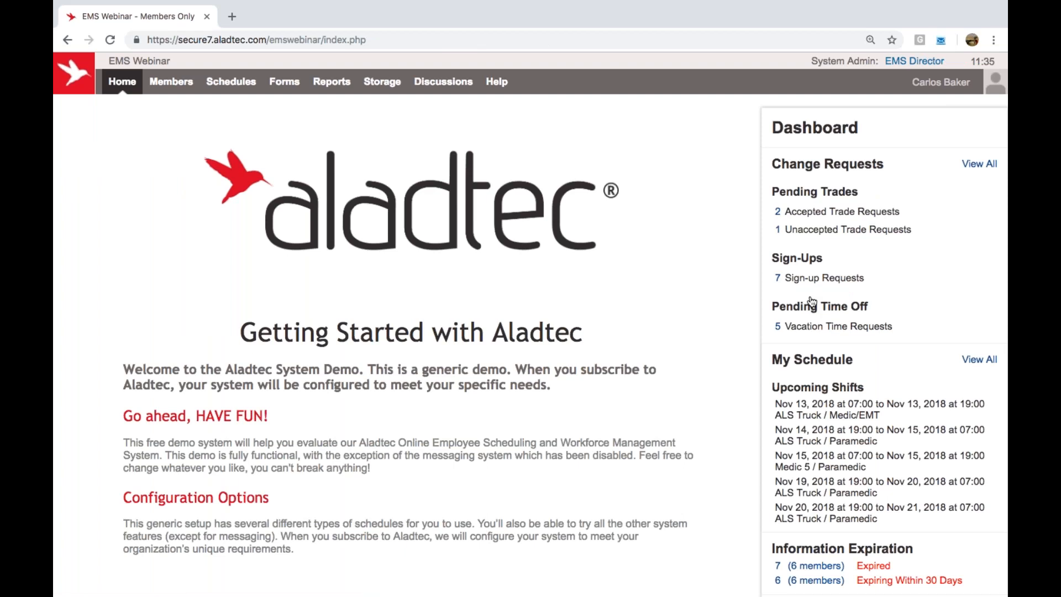
mouse_move(121, 88)
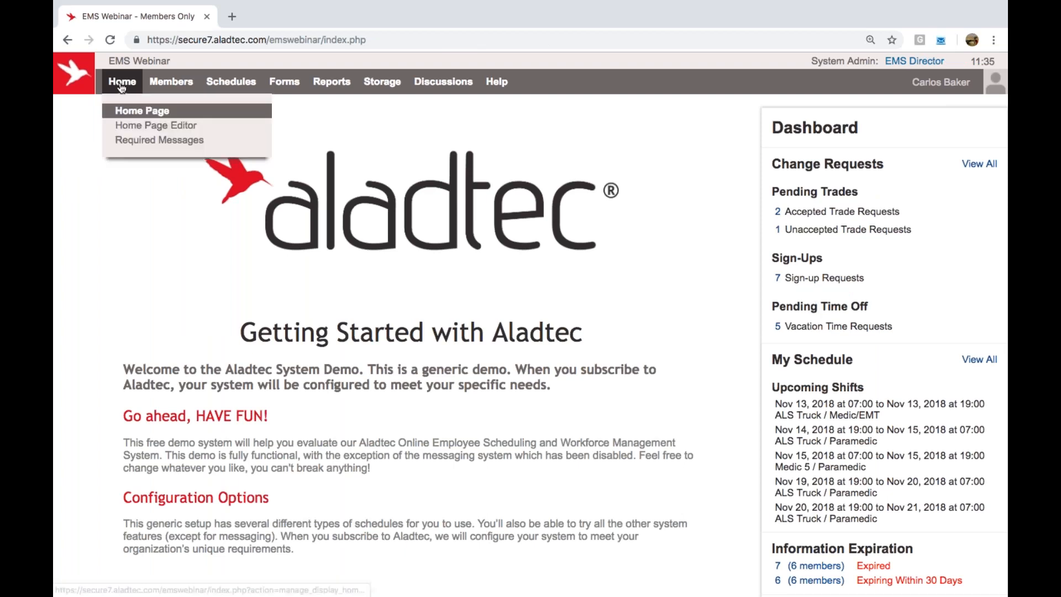
left_click(135, 142)
left_click(133, 206)
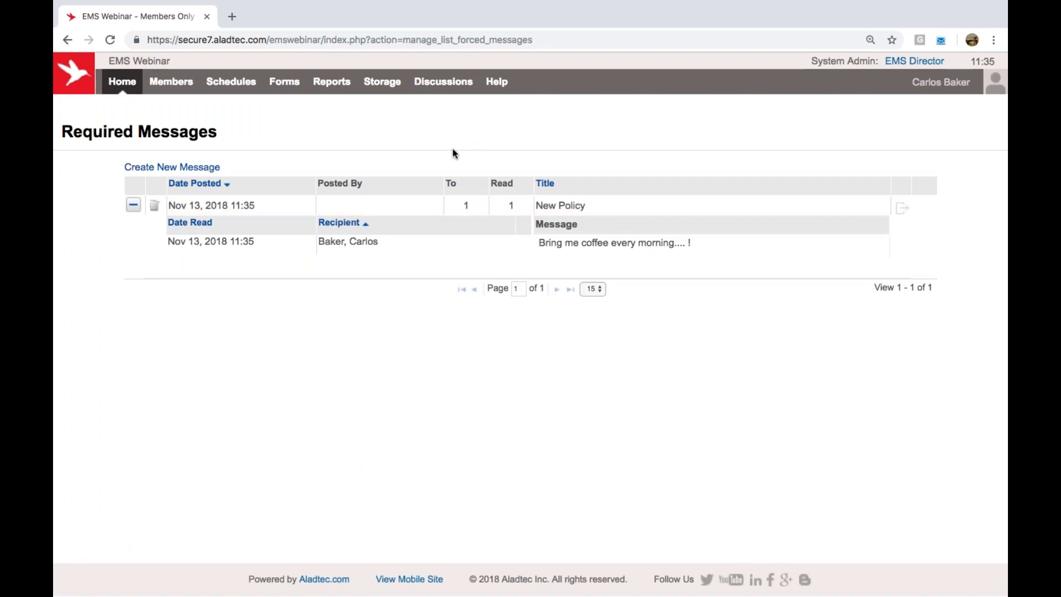
Open the Videos & Tech Tips help page and look through its member, Schedules, Setup and Mobile video sections.
mouse_move(496, 94)
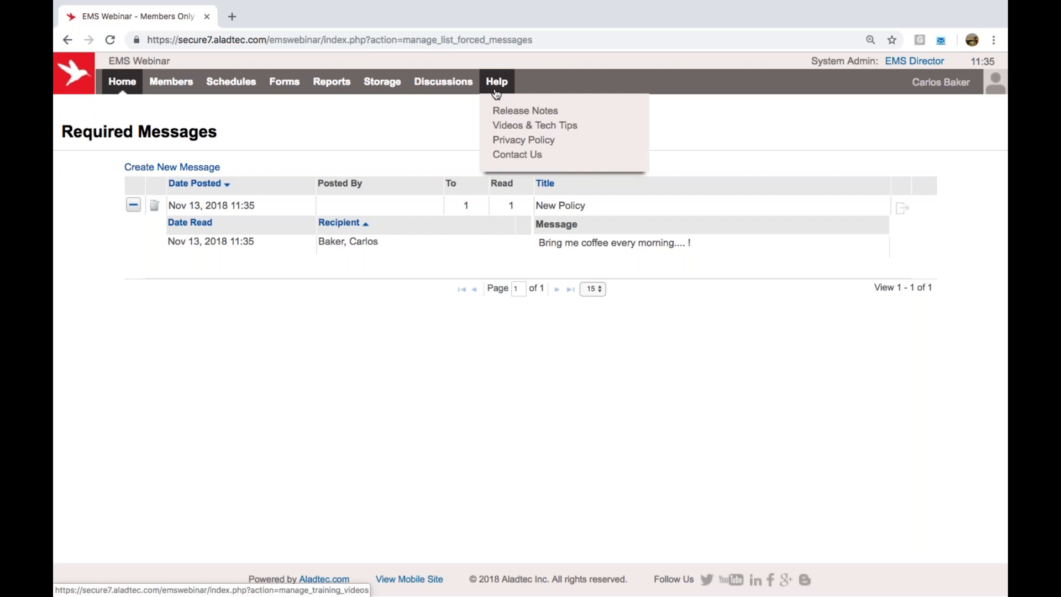
left_click(496, 94)
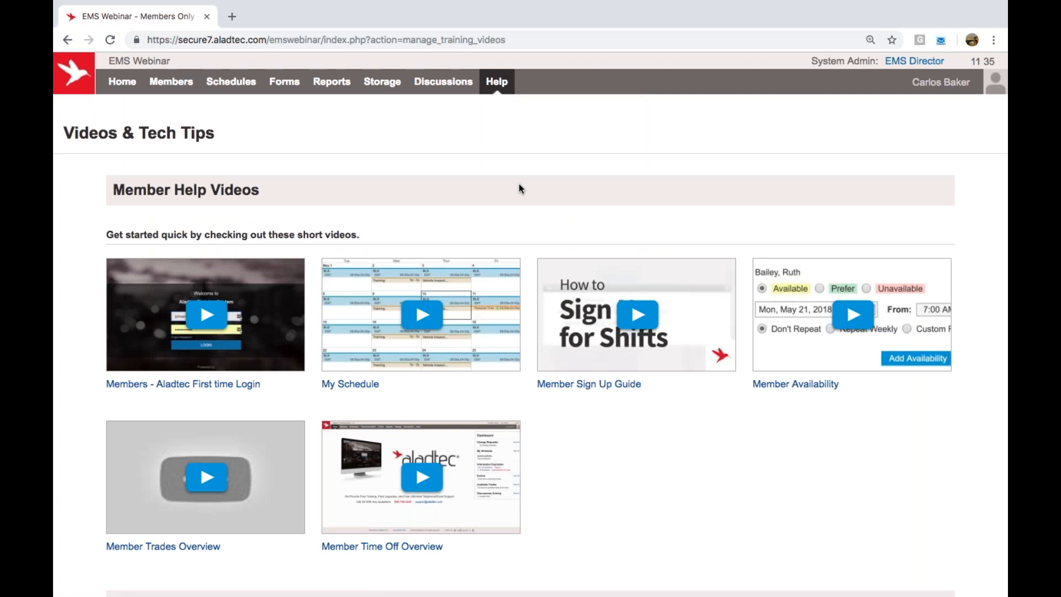
scroll(519, 186, "down", 1)
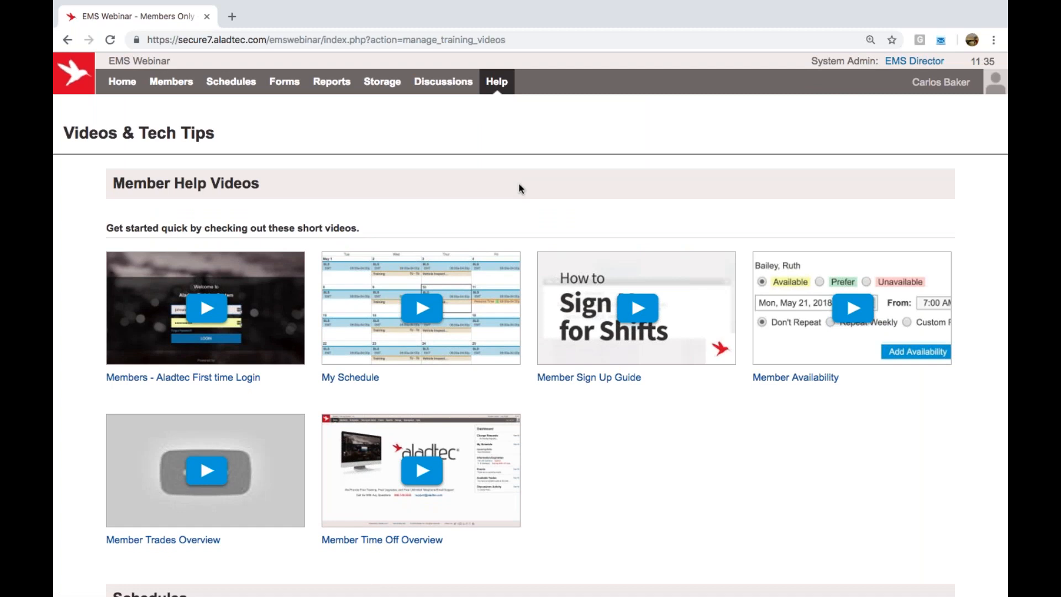
scroll(519, 184, "down", 1)
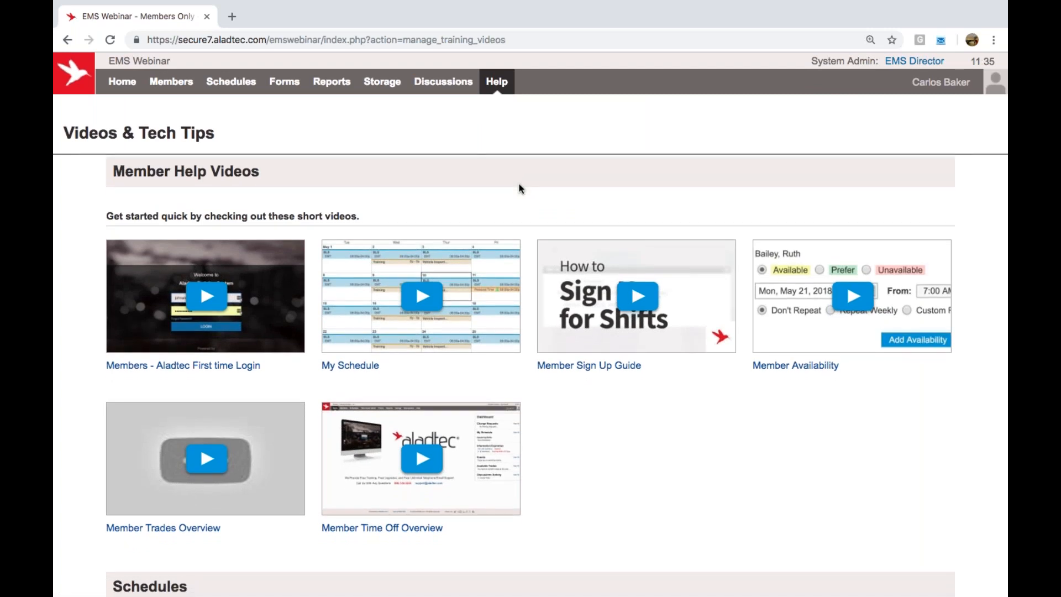
scroll(520, 186, "down", 5)
scroll(519, 187, "down", 9)
scroll(728, 281, "down", 4)
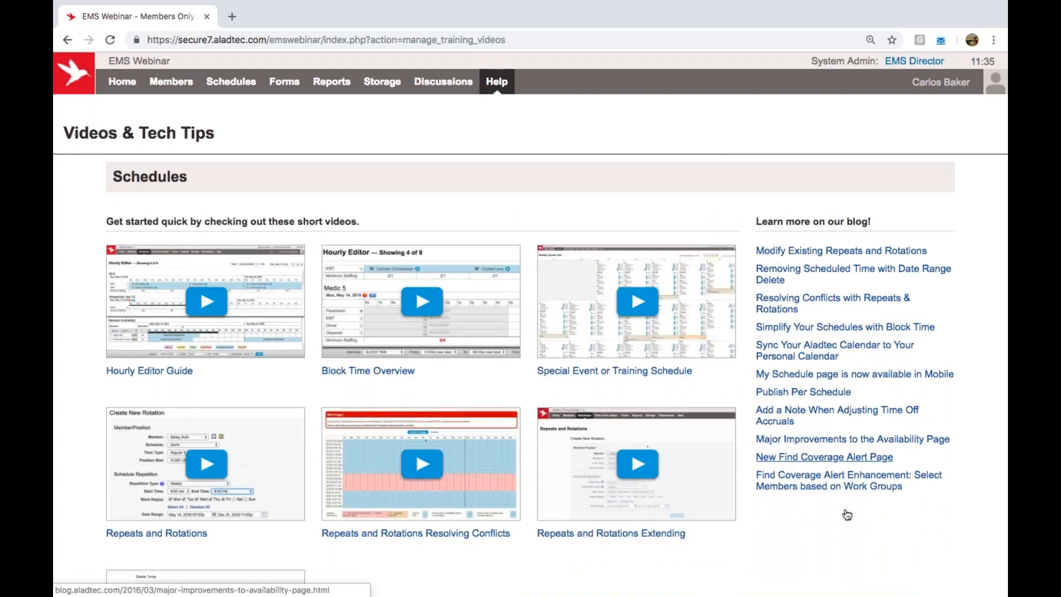
scroll(530, 359, "down", 19)
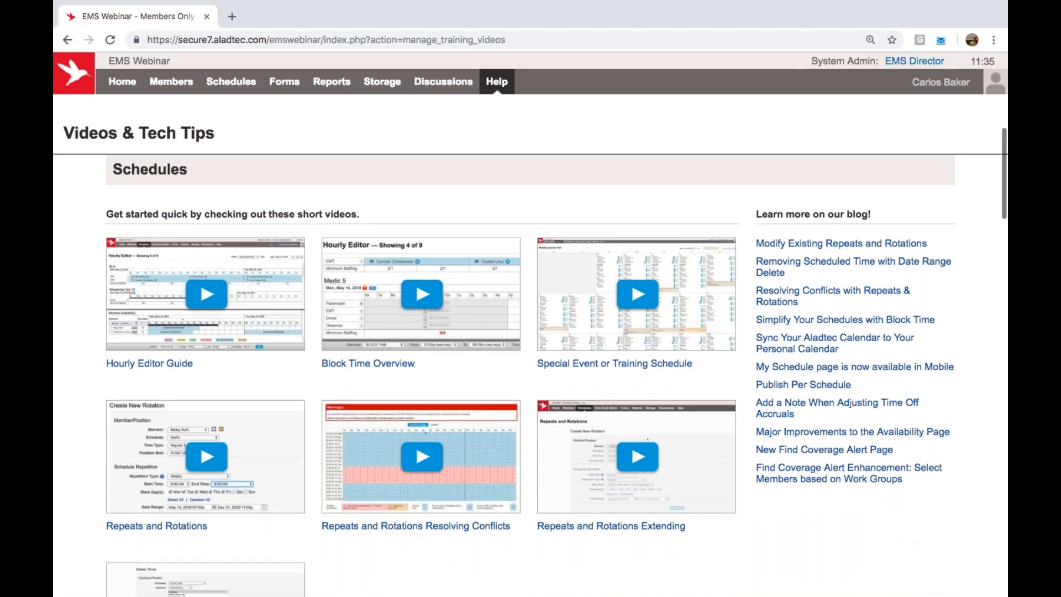
scroll(531, 360, "down", 20)
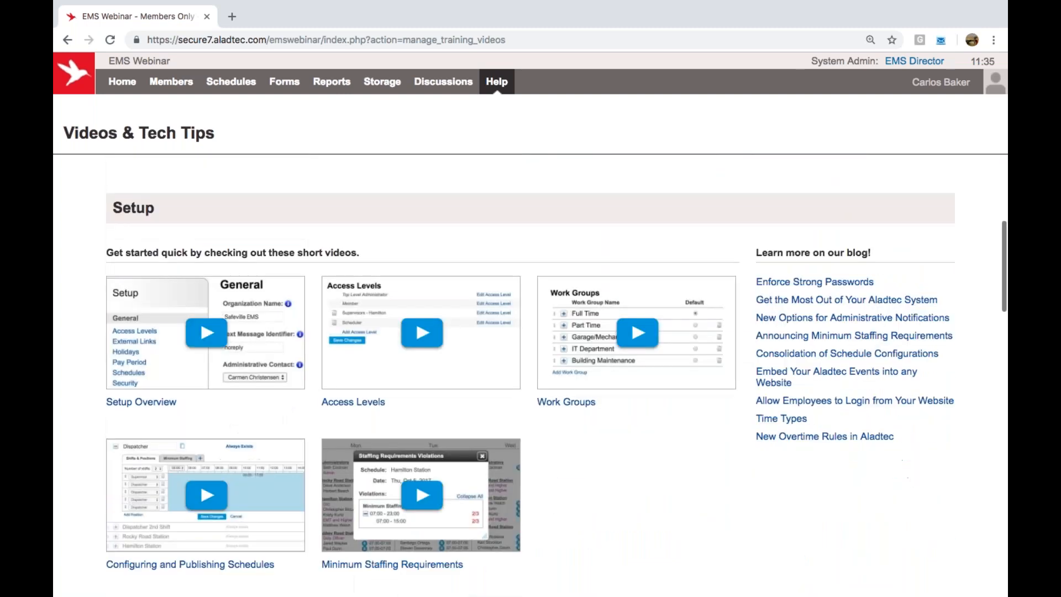
scroll(282, 419, "down", 13)
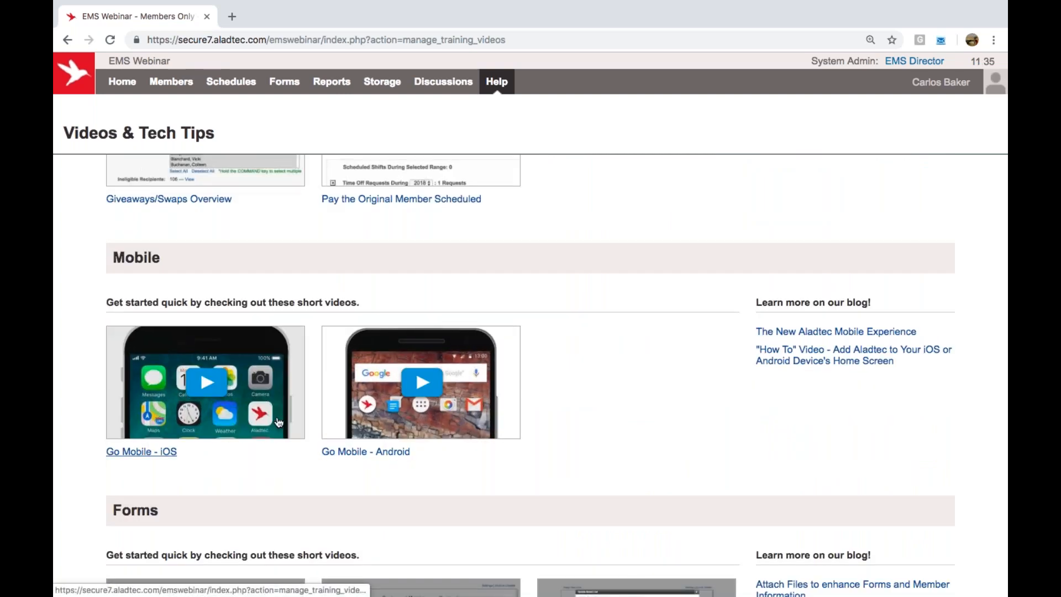
View the Contact Us page with the support contact options, and return to the home page.
mouse_move(499, 86)
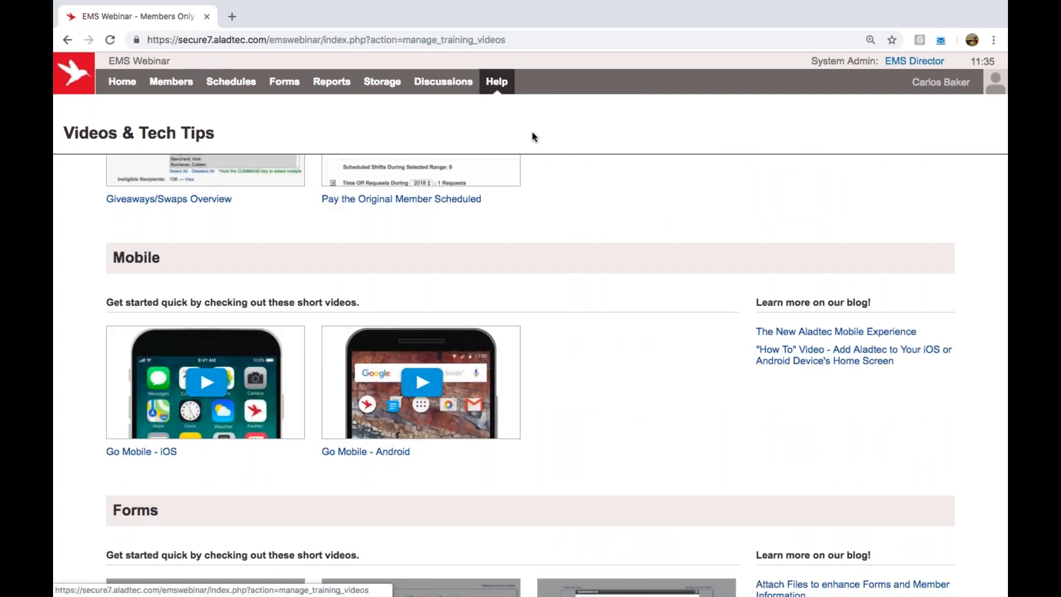
left_click(517, 157)
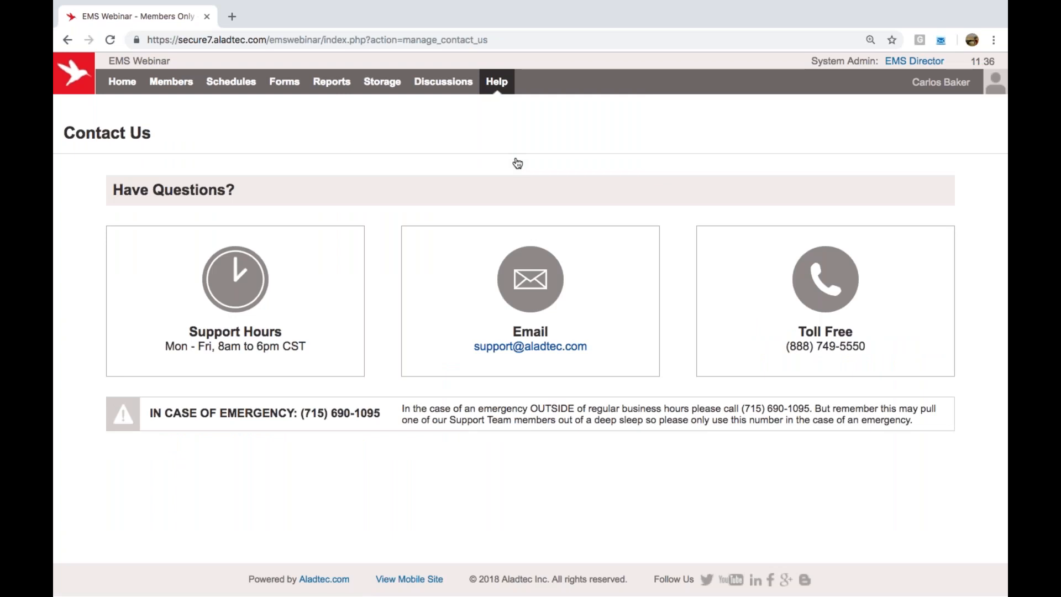
mouse_move(129, 86)
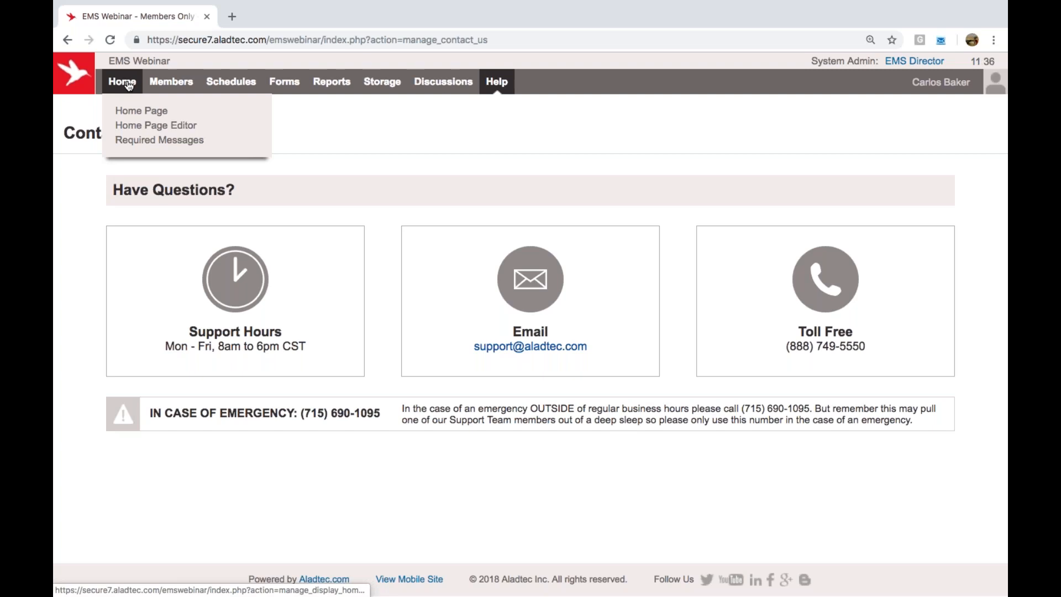
left_click(128, 86)
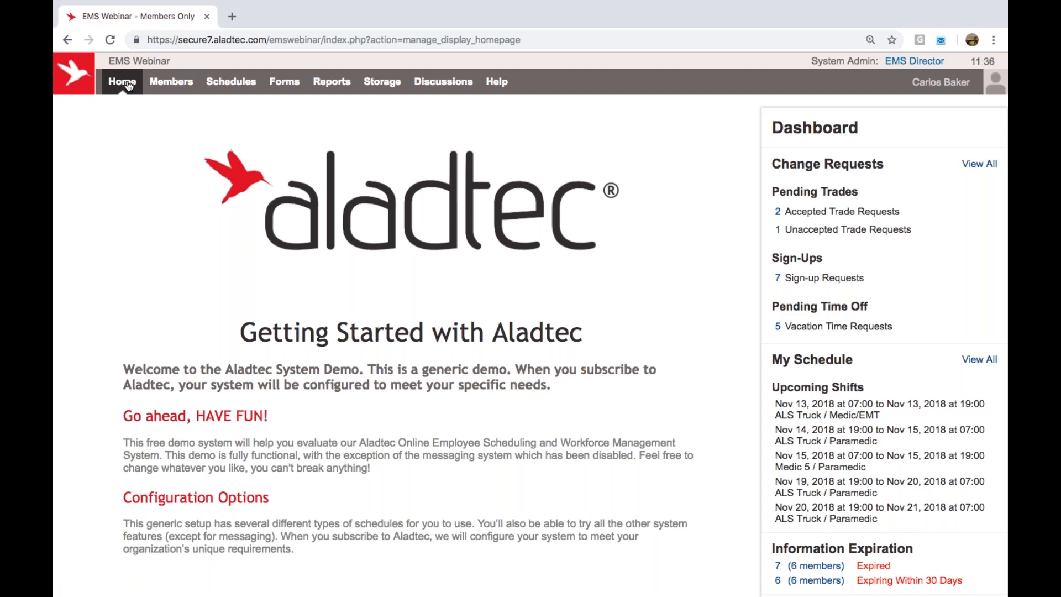
Open the member's My Schedule page and return to the home page dashboard.
mouse_move(223, 96)
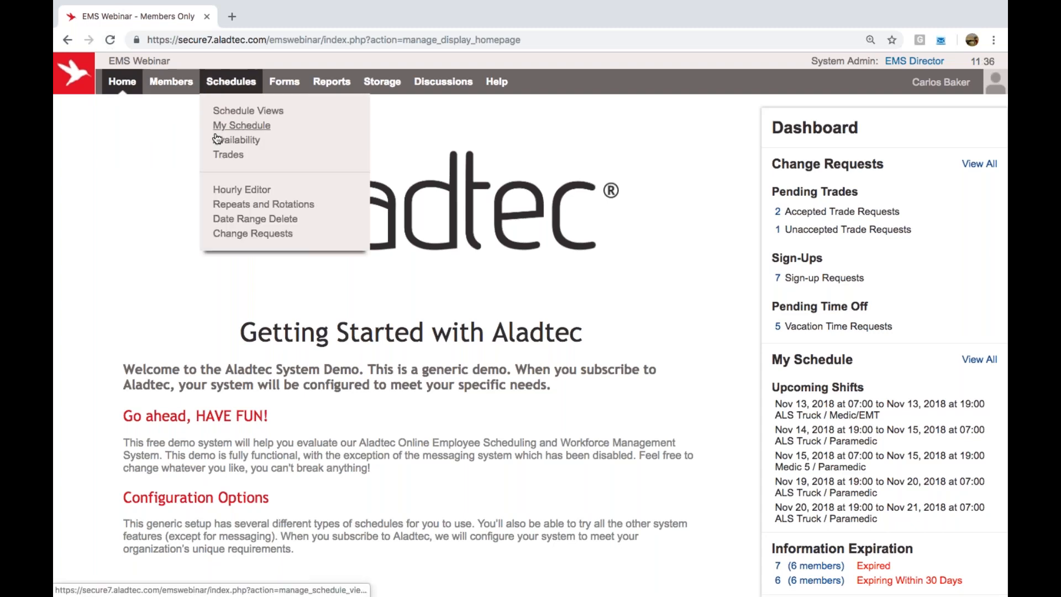
left_click(227, 125)
mouse_move(118, 93)
left_click(122, 90)
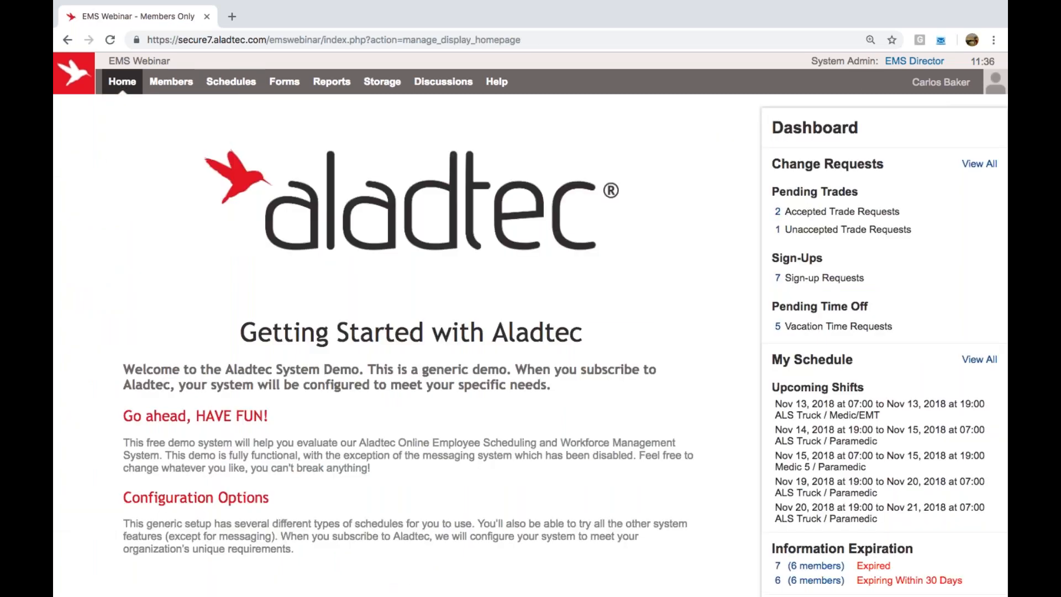
Switch from the home page to the mobile version of the site.
scroll(420, 553, "down", 15)
left_click(421, 582)
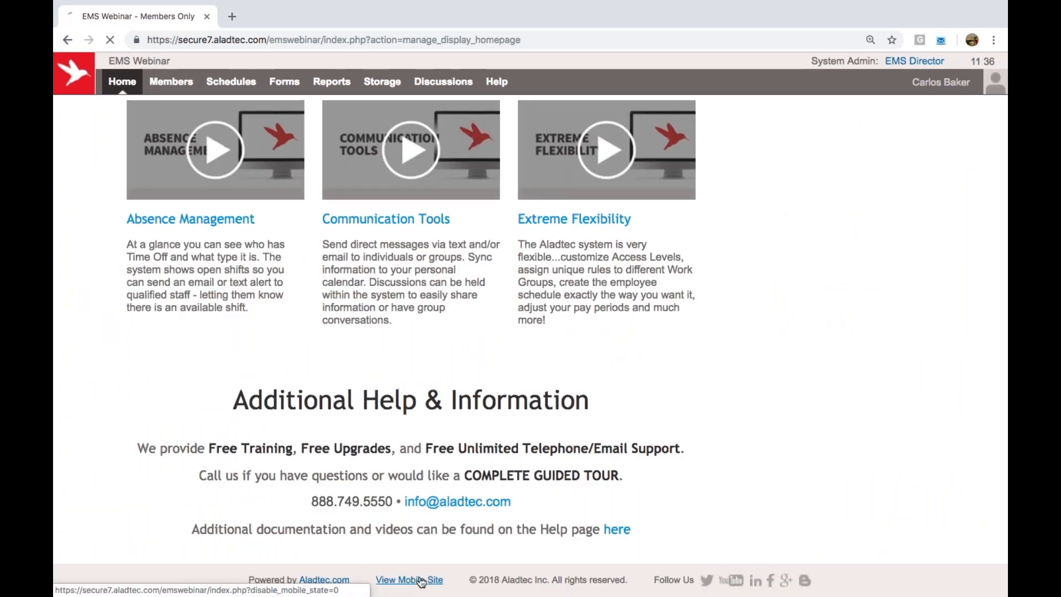
mouse_move(92, 14)
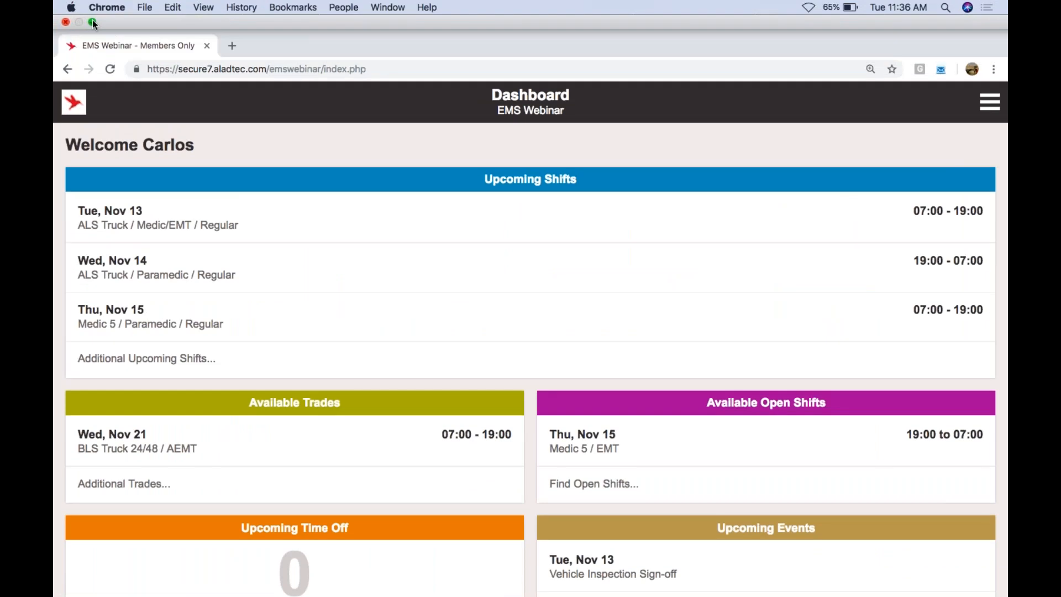
Shrink the browser to a smaller window and look through the mobile dashboard's shifts, trades, time off and events sections.
left_click(93, 22)
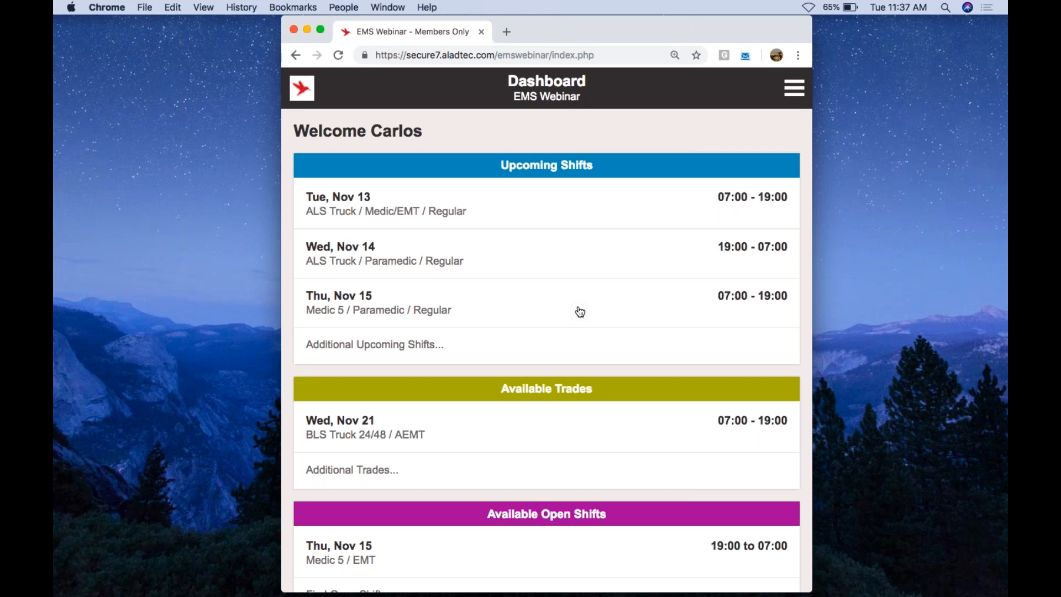
scroll(580, 313, "down", 5)
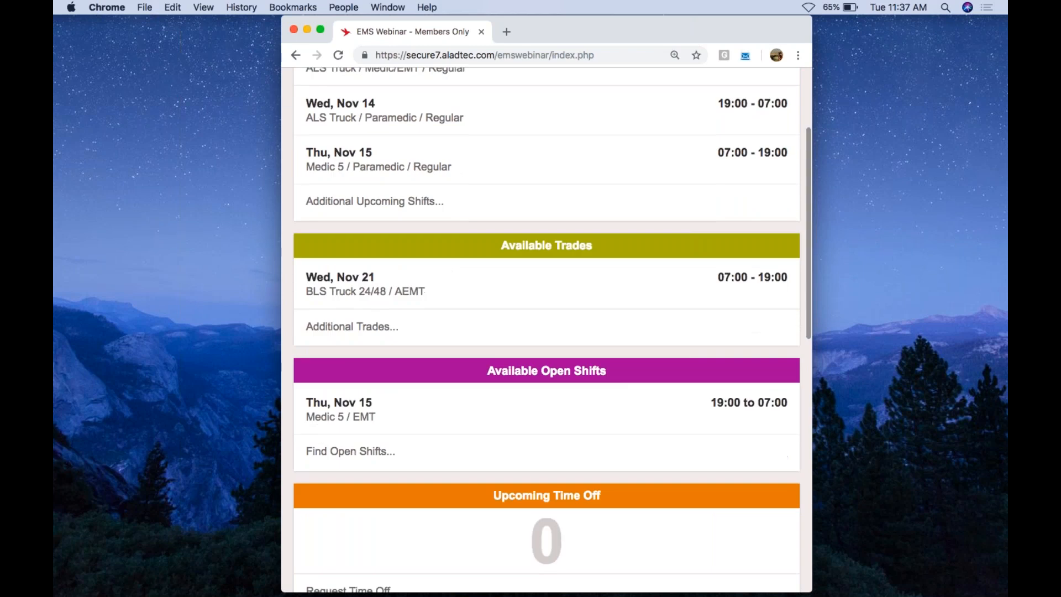
scroll(546, 330, "down", 8)
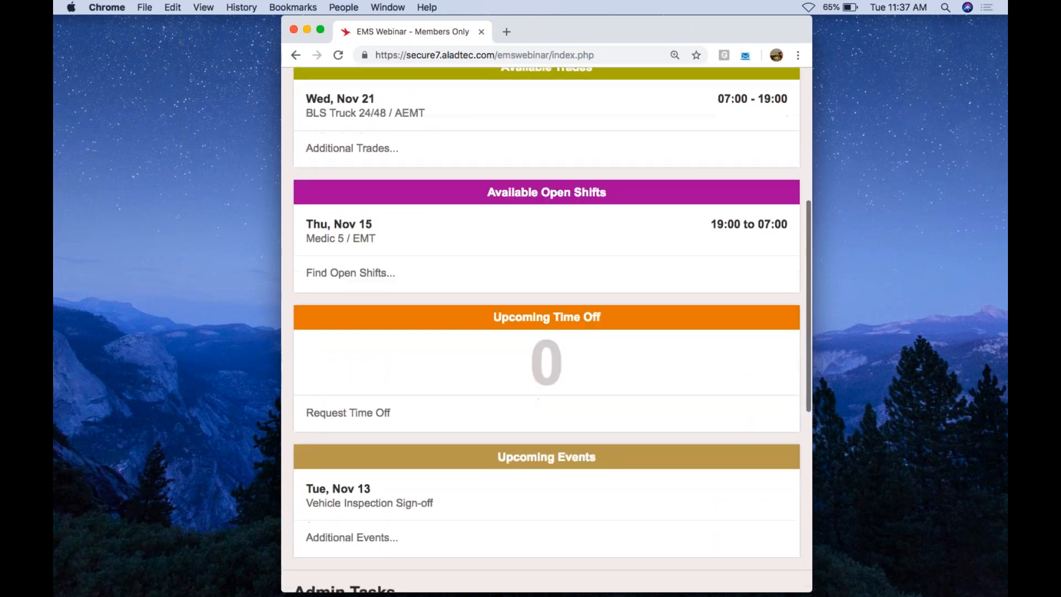
scroll(546, 330, "down", 5)
scroll(547, 330, "up", 6)
scroll(569, 276, "up", 12)
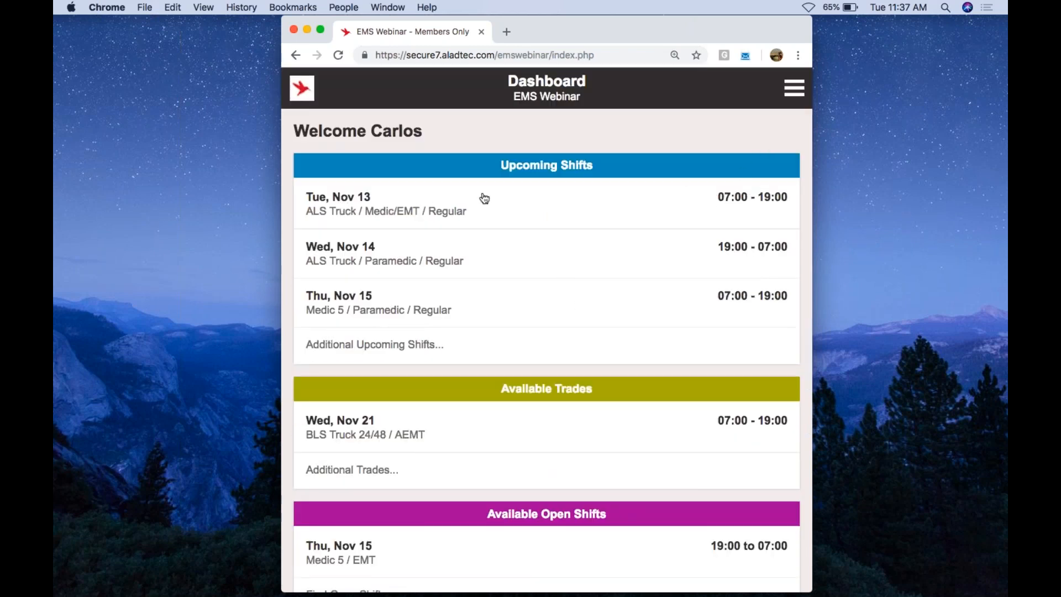
Open the mobile Daily Summary for Nov 13, 2018 and look through the crew listed for each schedule.
left_click(800, 87)
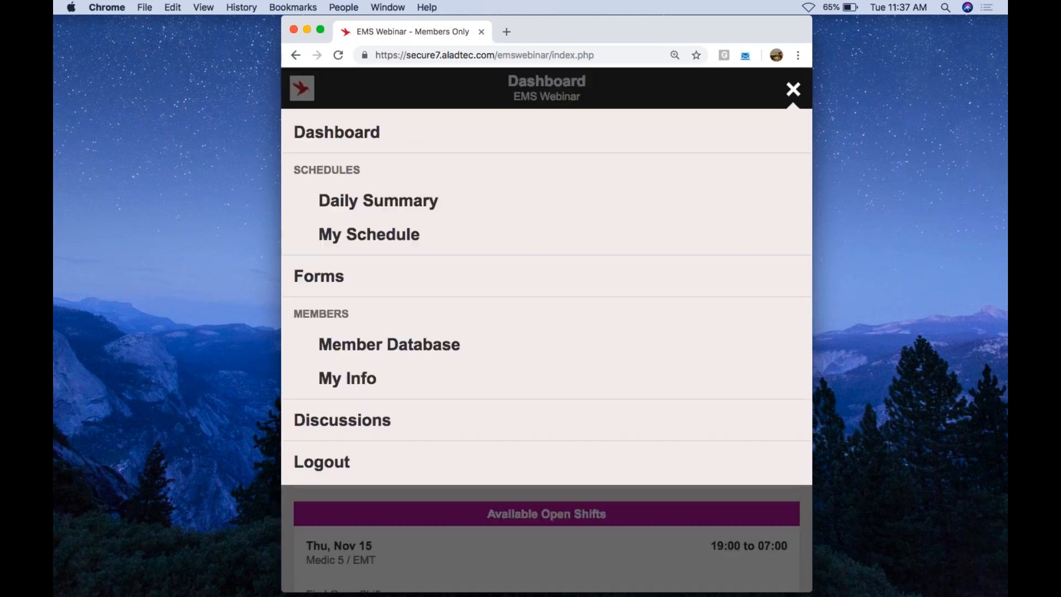
left_click(416, 202)
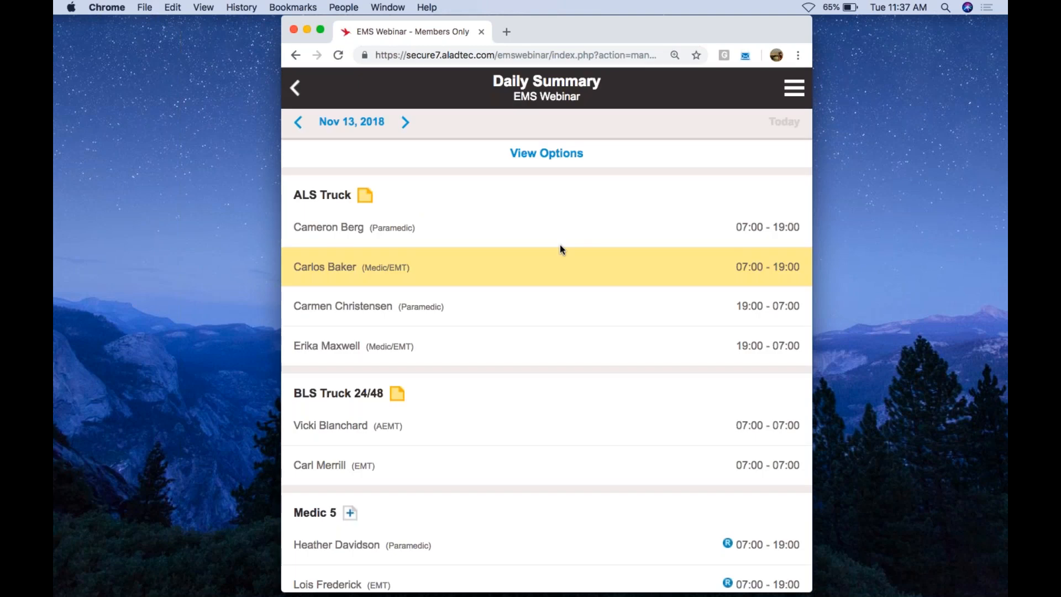
scroll(561, 250, "down", 3)
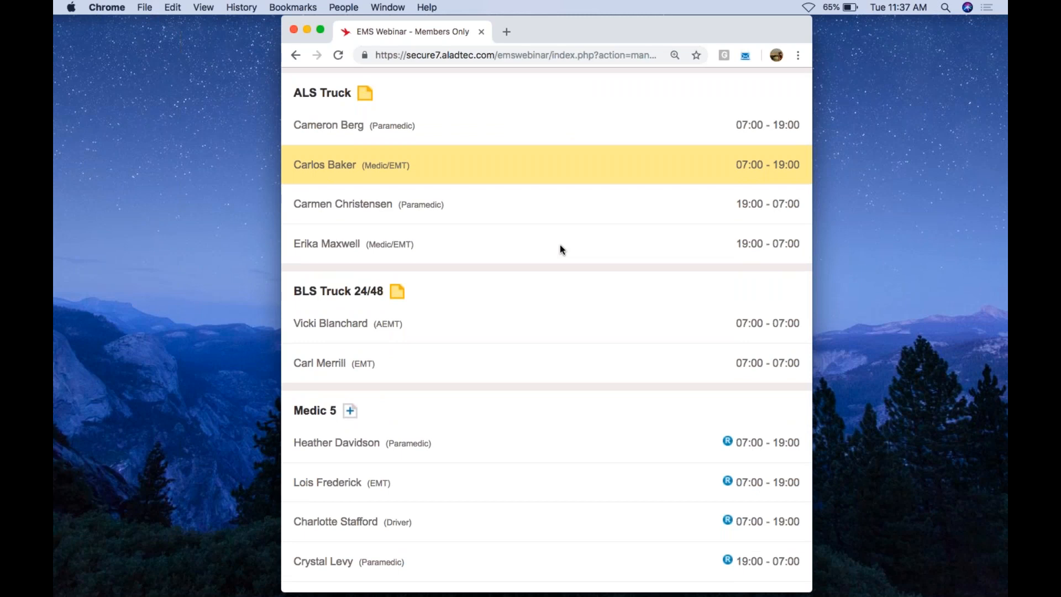
scroll(560, 249, "down", 5)
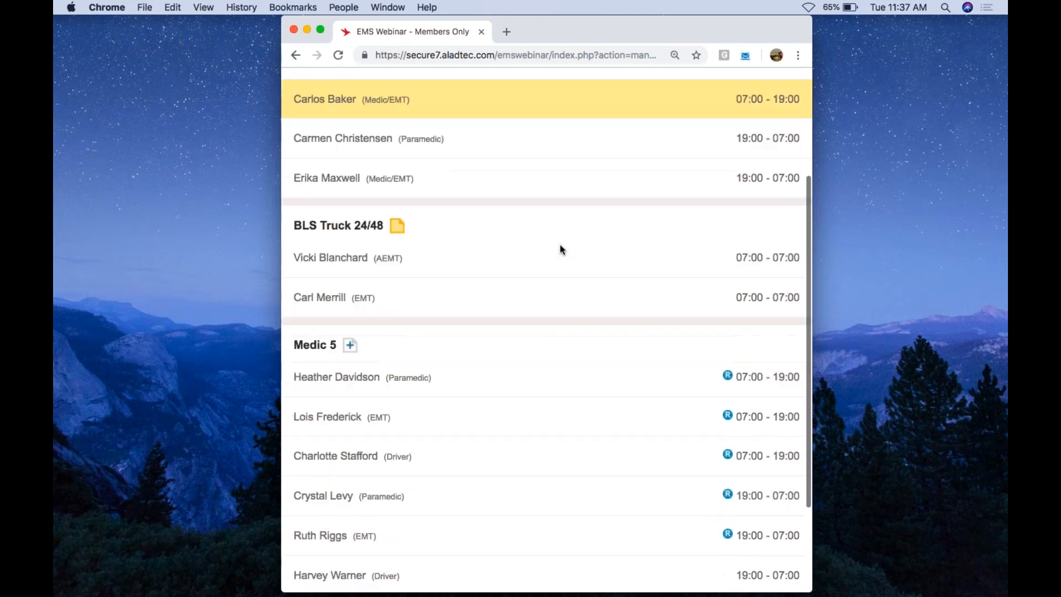
scroll(559, 245, "up", 8)
Open the mobile My Schedule calendar for Nov 2018 and view the shift and event details below it.
left_click(790, 97)
left_click(380, 242)
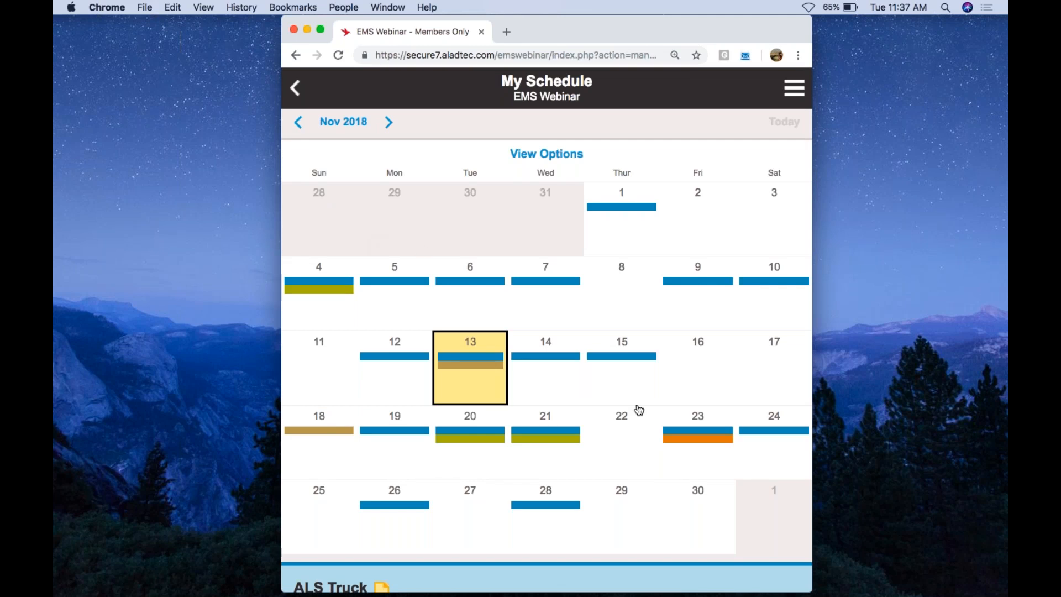
scroll(639, 409, "down", 3)
scroll(640, 410, "down", 4)
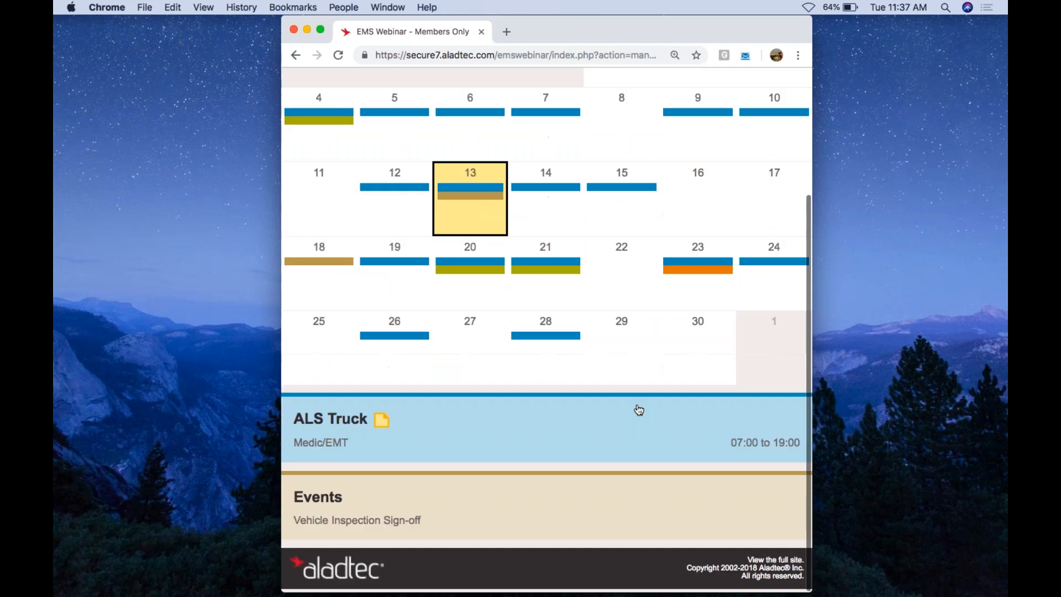
scroll(635, 408, "up", 1)
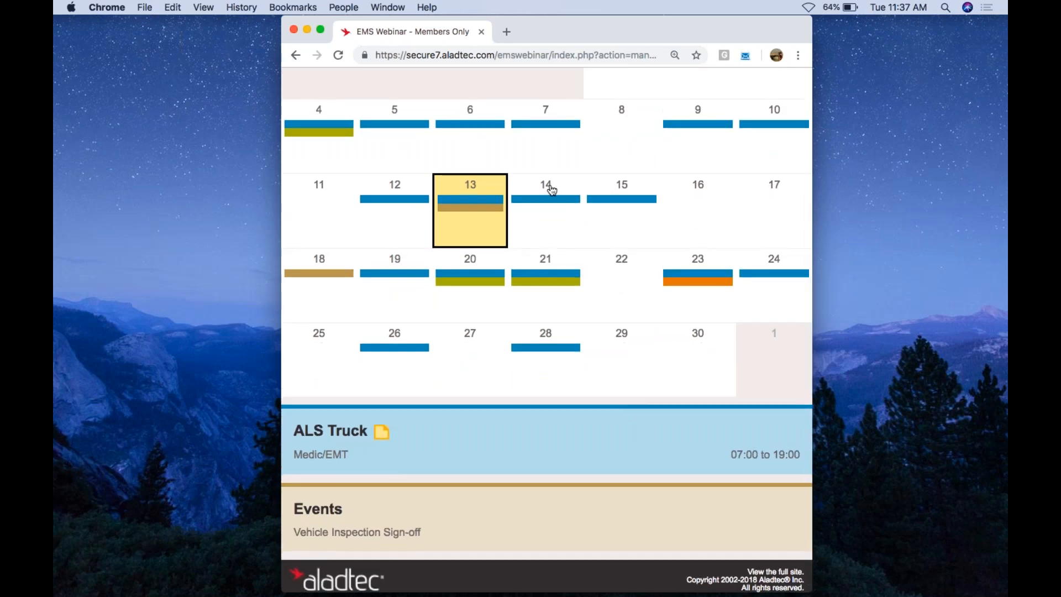
View the scheduled shifts for November 14, 20 and 15 in the My Schedule calendar.
left_click(552, 190)
left_click(468, 337)
scroll(523, 267, "down", 3)
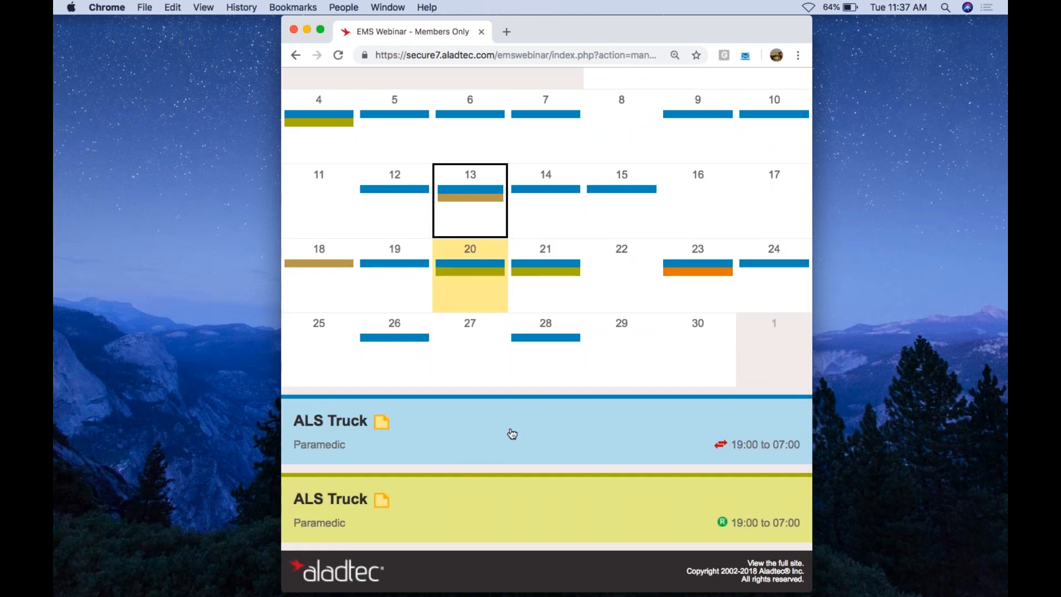
left_click(629, 205)
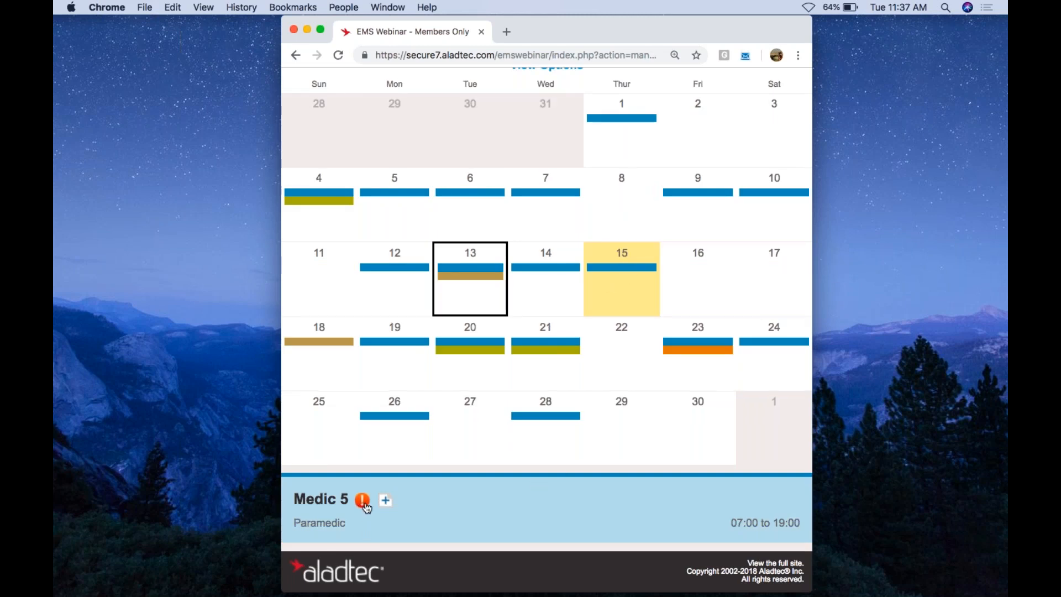
Open the time-off request form from the Nov 15 Medic 5 shift's details, and leave it without submitting.
left_click(572, 532)
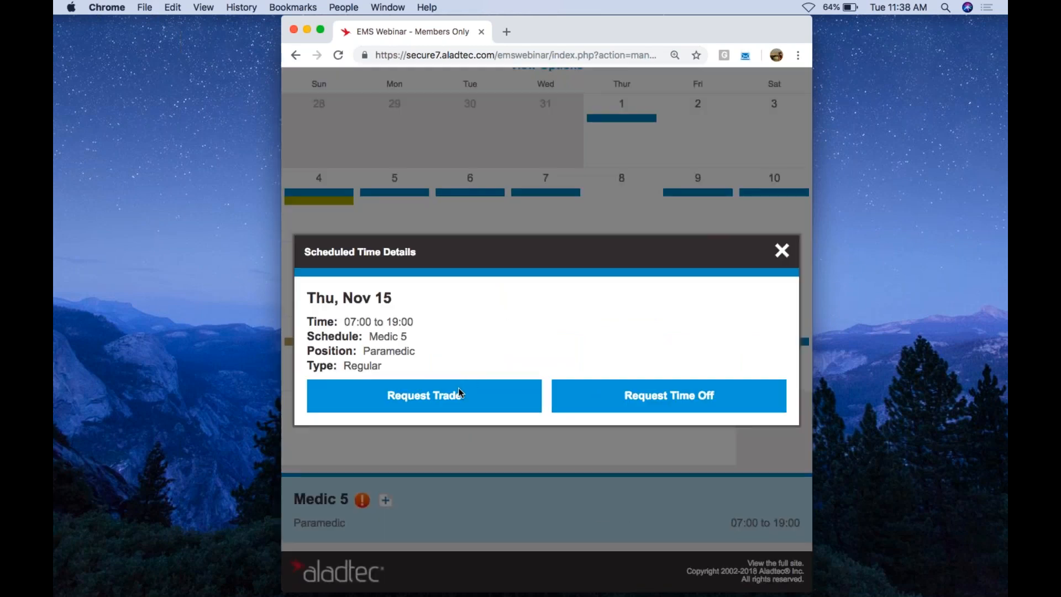
left_click(663, 397)
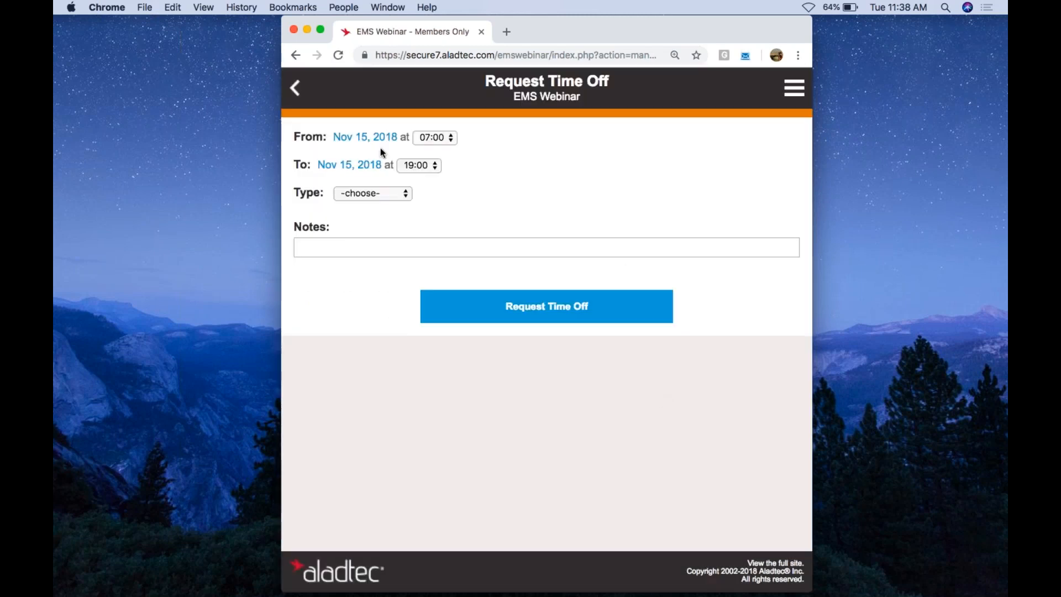
left_click(295, 88)
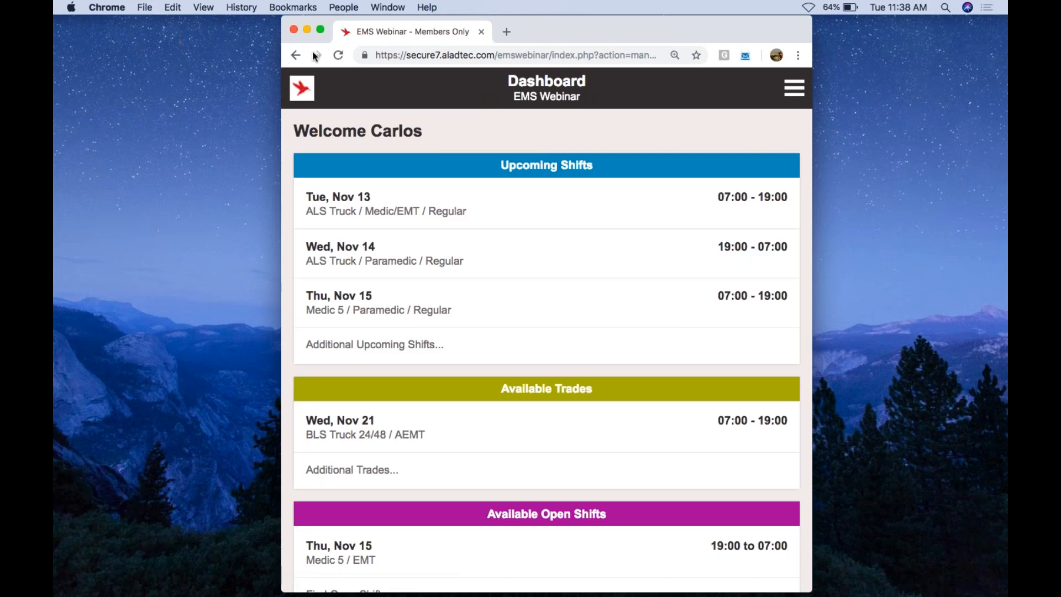
Return to the full site, enlarge the browser window, and switch back to the system administrator account.
scroll(542, 154, "down", 15)
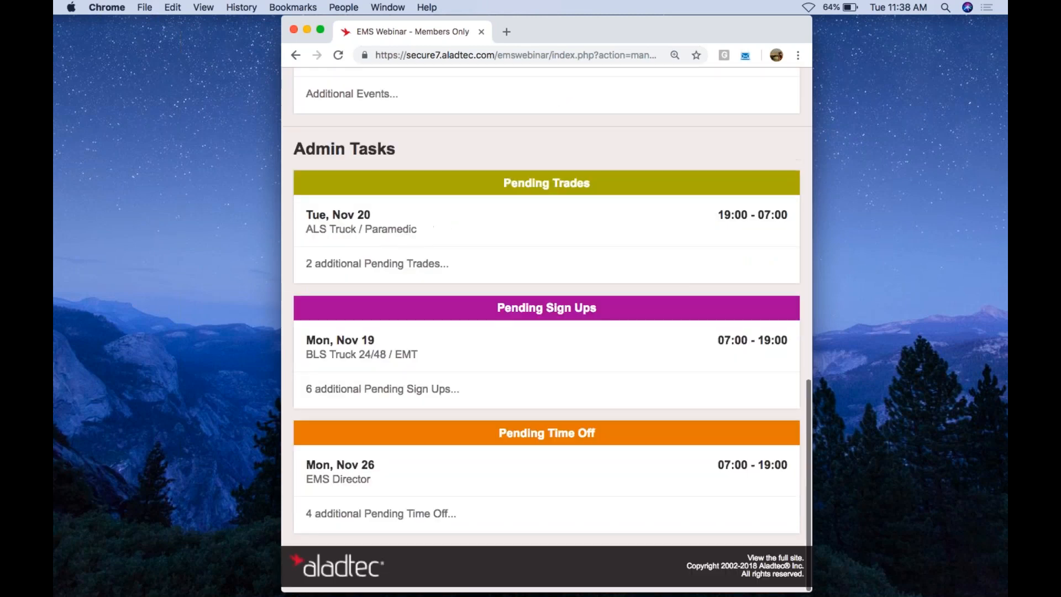
left_click(796, 564)
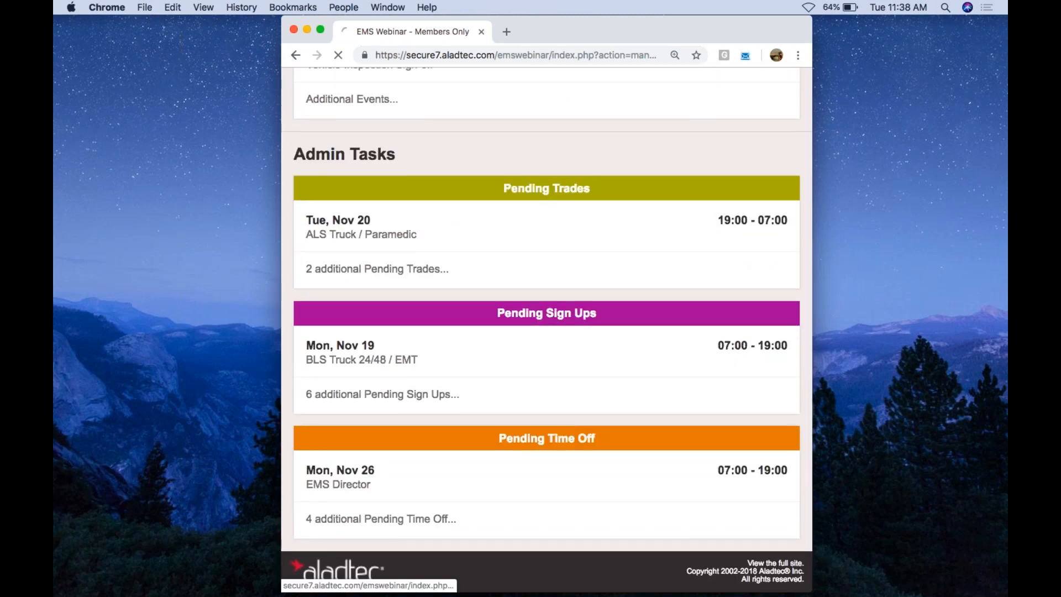
left_click(323, 29)
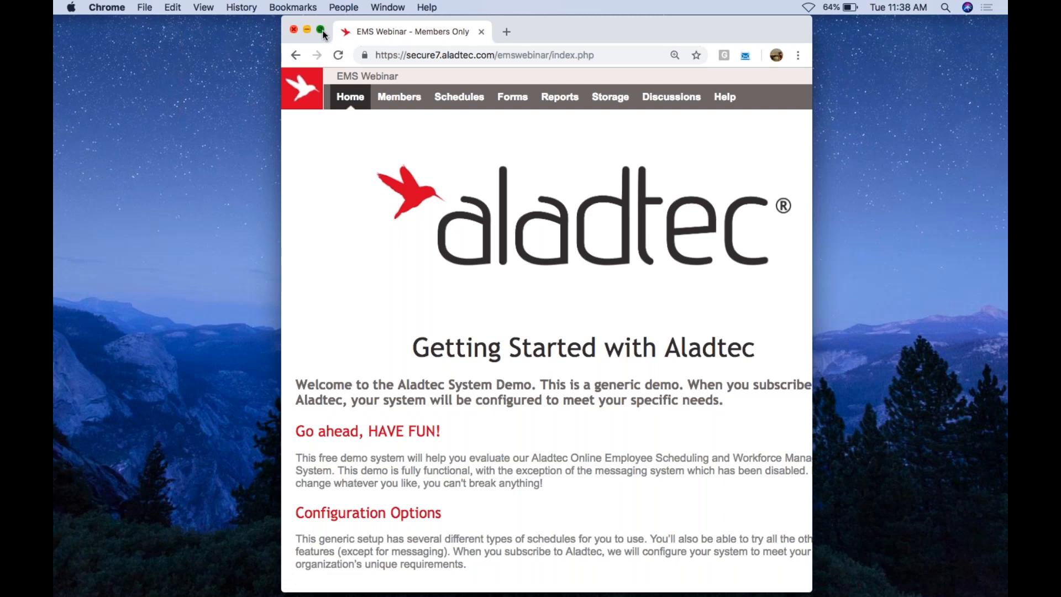
left_click(947, 88)
left_click(910, 117)
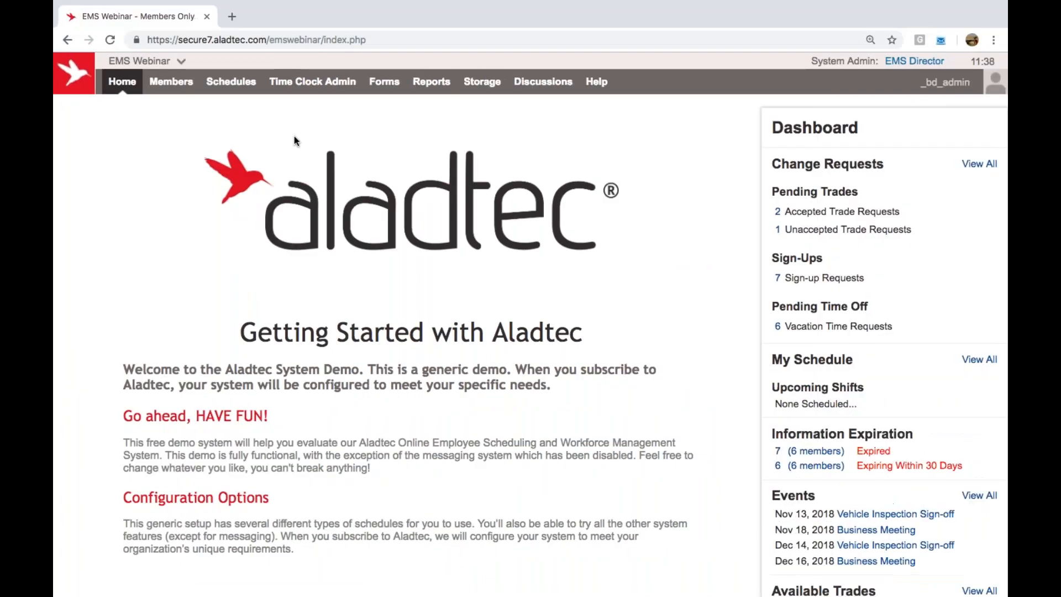
Go to the kiosk management page, open the time clock kiosk page, and select a member for clocking in.
mouse_move(300, 93)
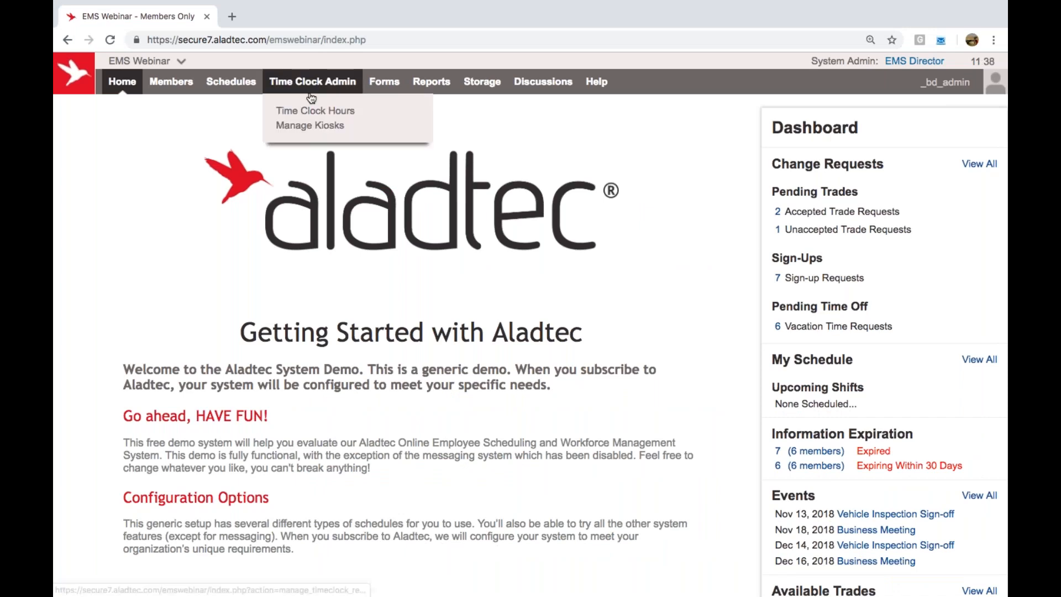
left_click(313, 129)
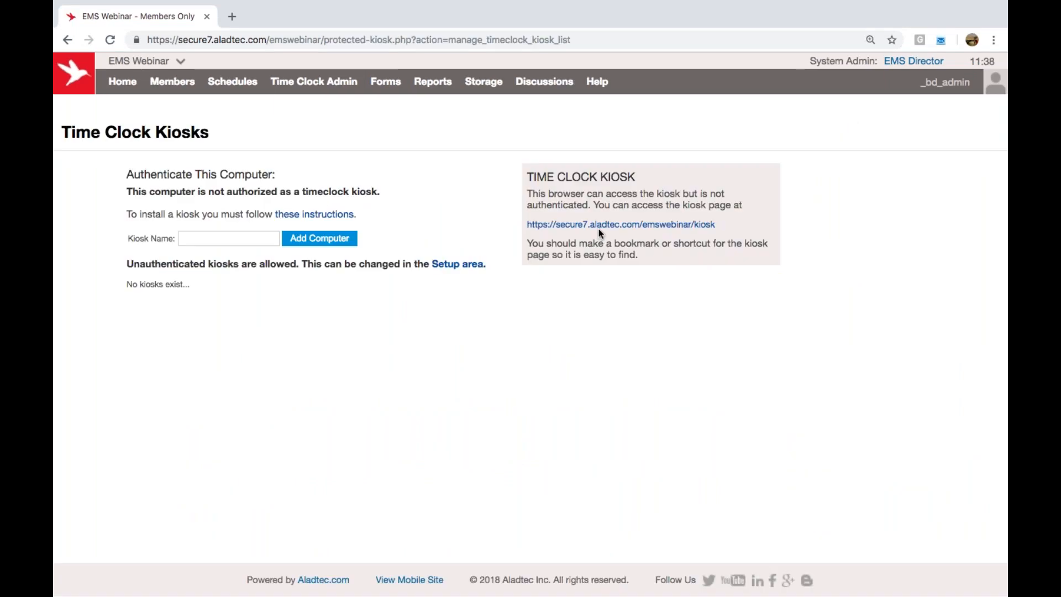
left_click(606, 225)
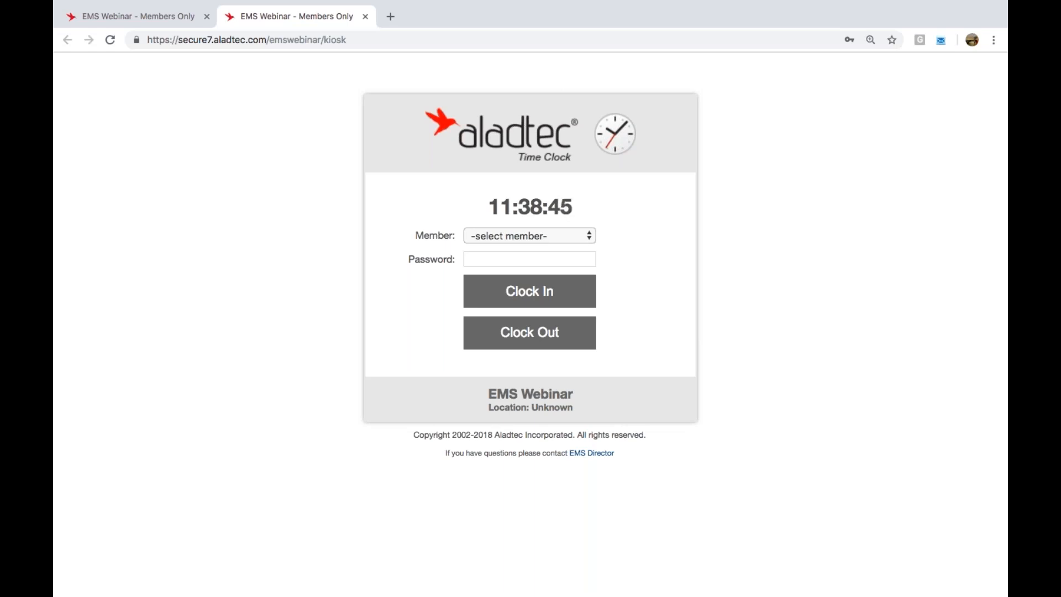
left_click(543, 236)
left_click(539, 265)
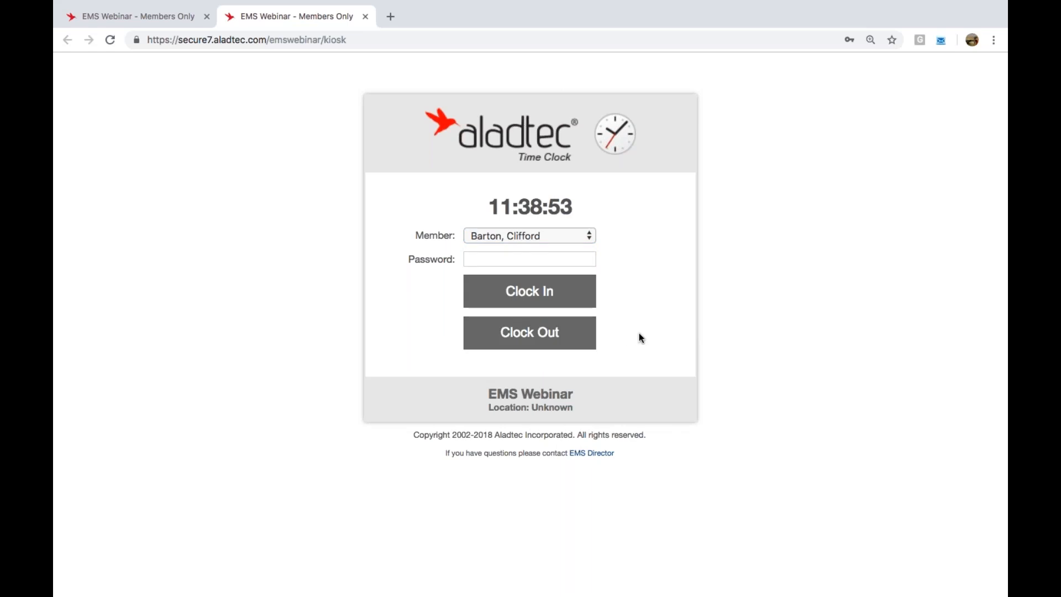
Return to the main site tab and open the Time Clock settings in the system Setup.
left_click(127, 16)
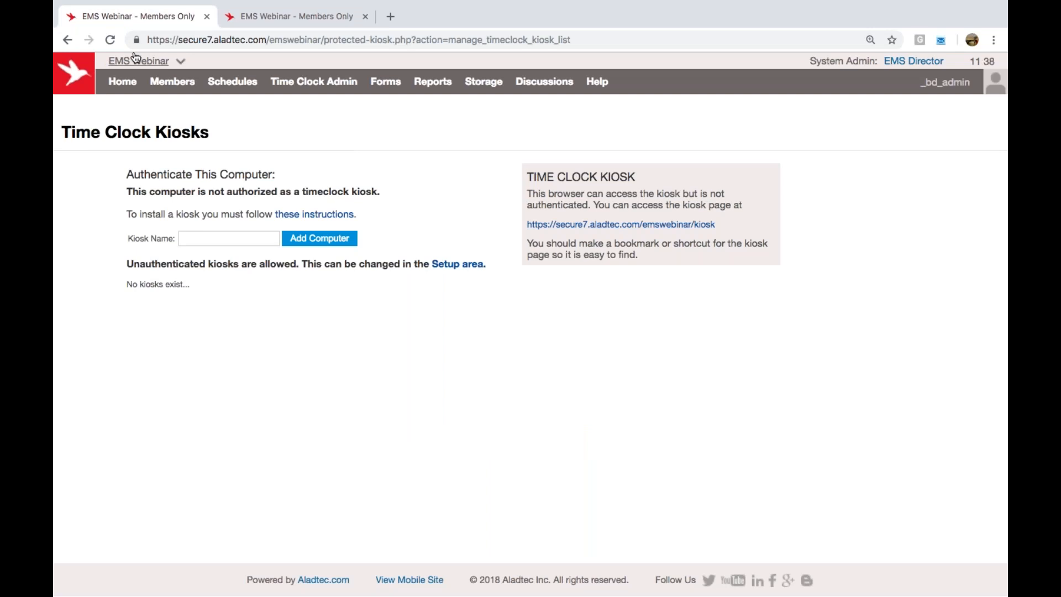
mouse_move(135, 58)
left_click(133, 87)
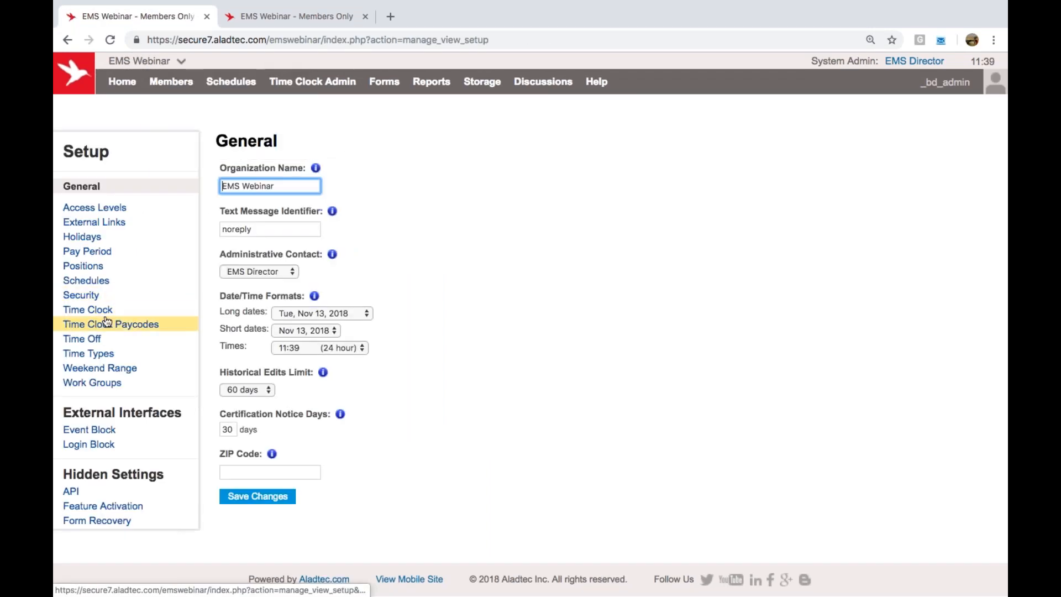
left_click(102, 310)
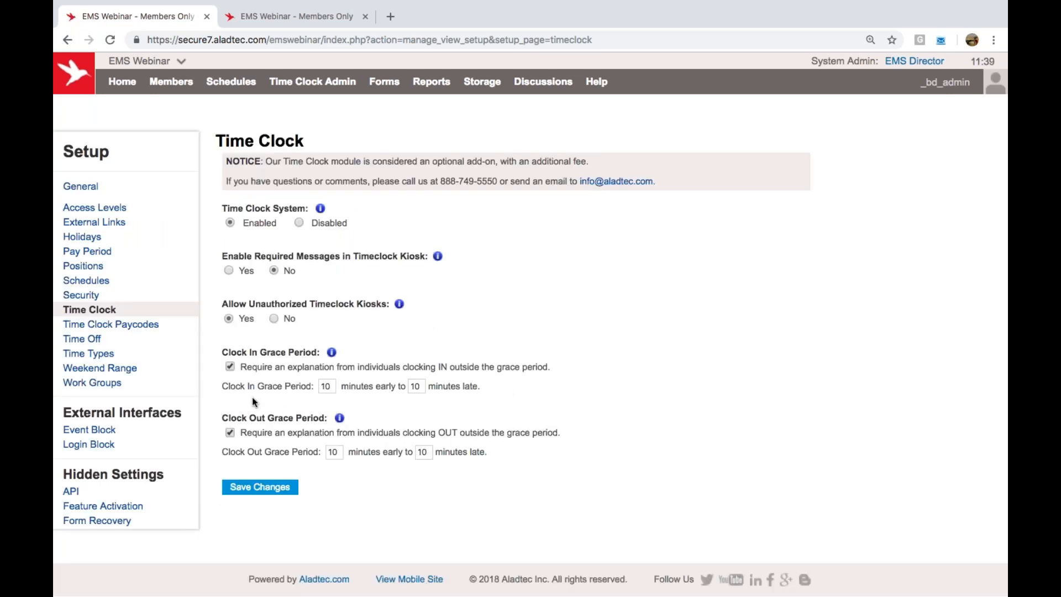
Set the Clock In Grace Period to 15 minutes early and 5 minutes late, without saving.
left_click(327, 382)
key("BackSpace")
type("5")
left_click(420, 383)
key("BackSpace")
key("BackSpace")
type("5")
left_click(530, 355)
Open the Time Clock Hours page, leaving the setup page, and set its date to Wed, Nov 14, 2018.
mouse_move(314, 87)
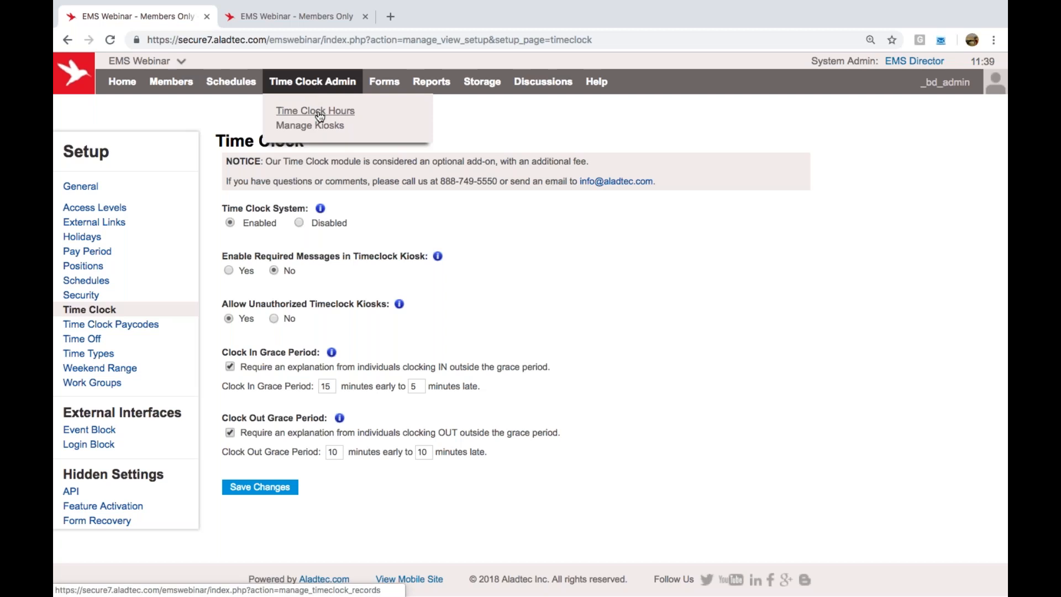
left_click(319, 113)
left_click(623, 207)
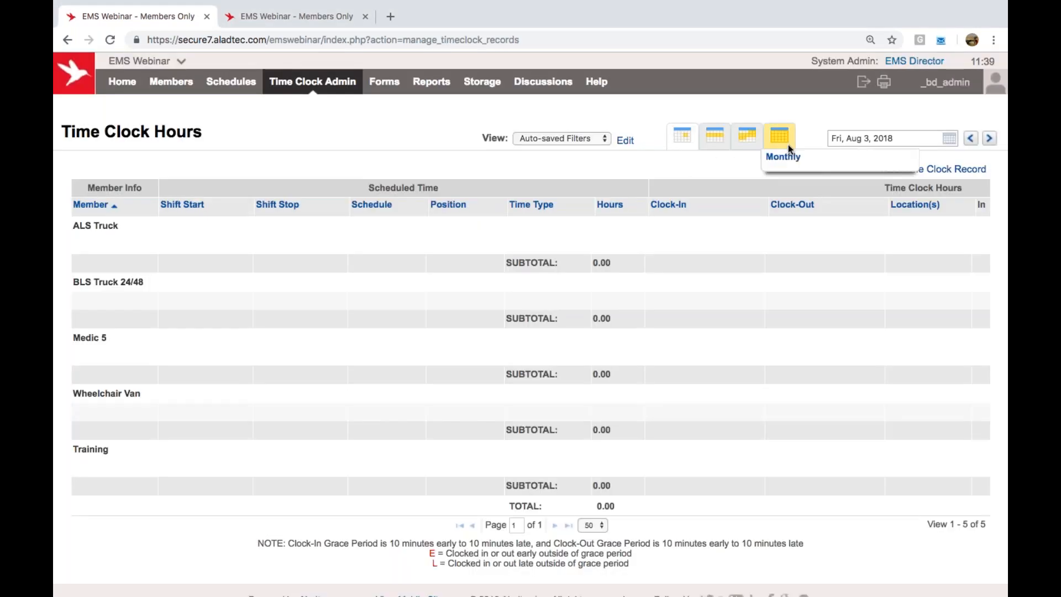
left_click(867, 139)
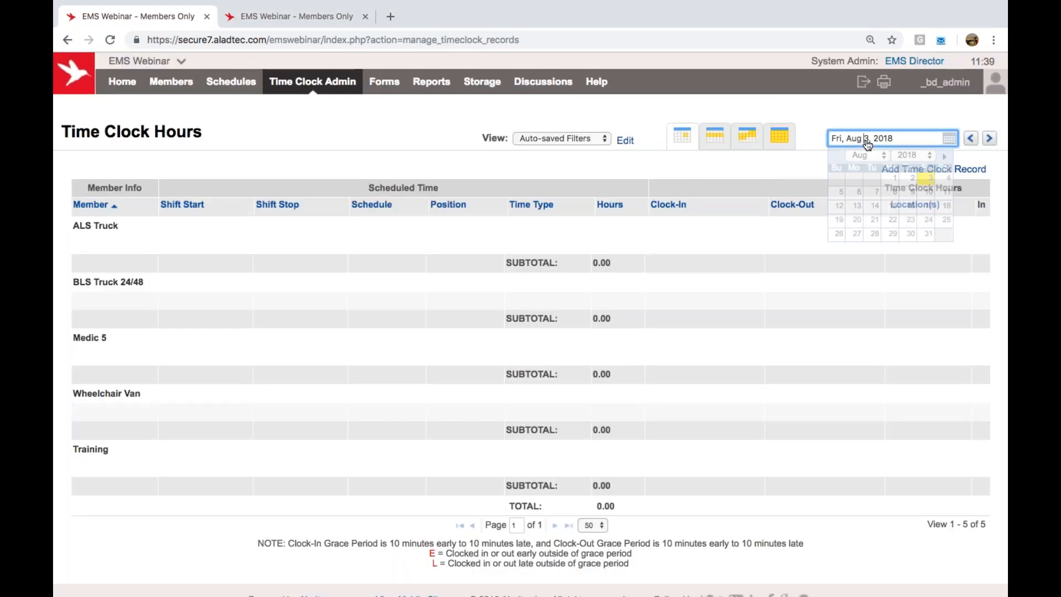
left_click(944, 155)
left_click(945, 156)
left_click(945, 156)
left_click(893, 205)
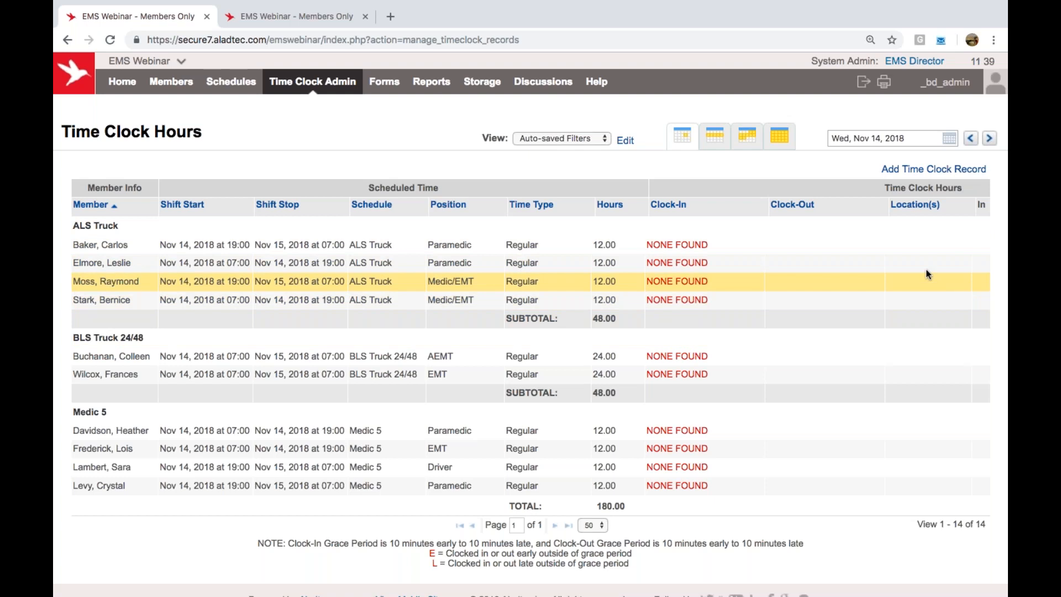
Examine the clock-in and hours columns, advance to Thu, Nov 15, 2018, and look through that day's records.
scroll(924, 269, "right", 4)
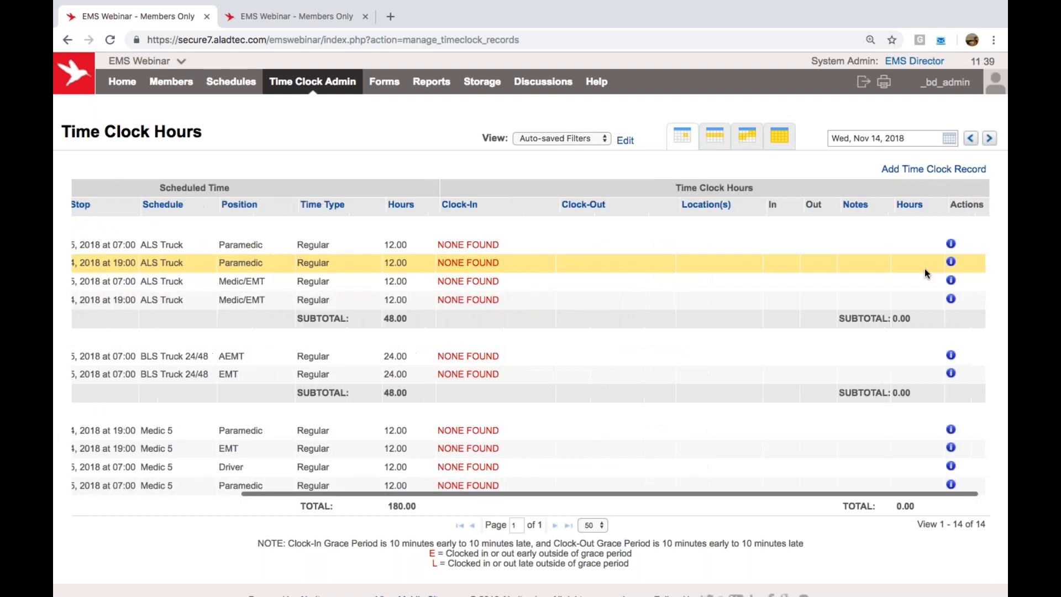
left_click(990, 140)
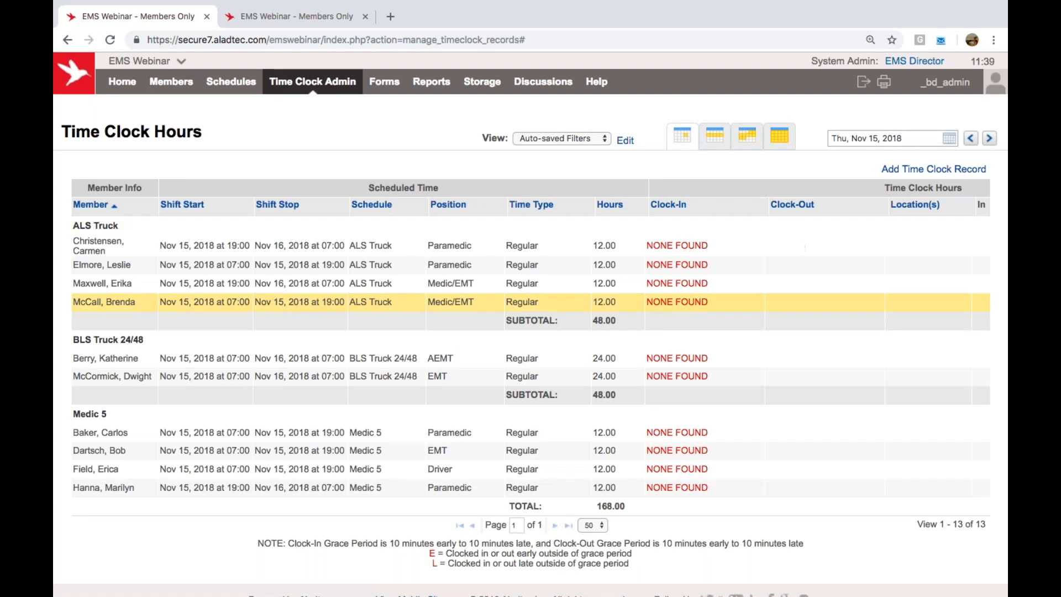
scroll(531, 359, "down", 5)
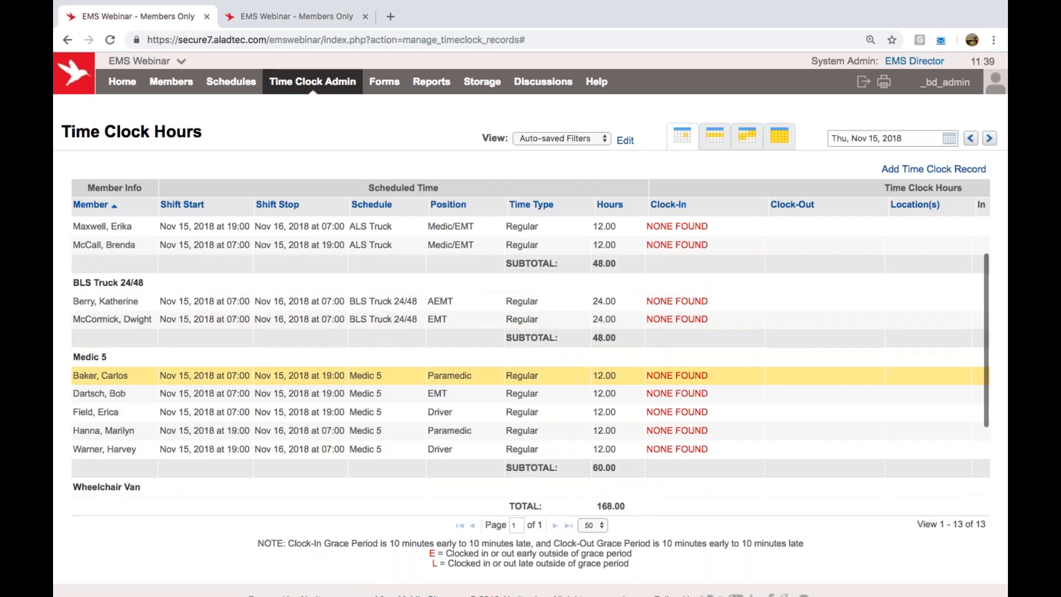
scroll(531, 360, "up", 4)
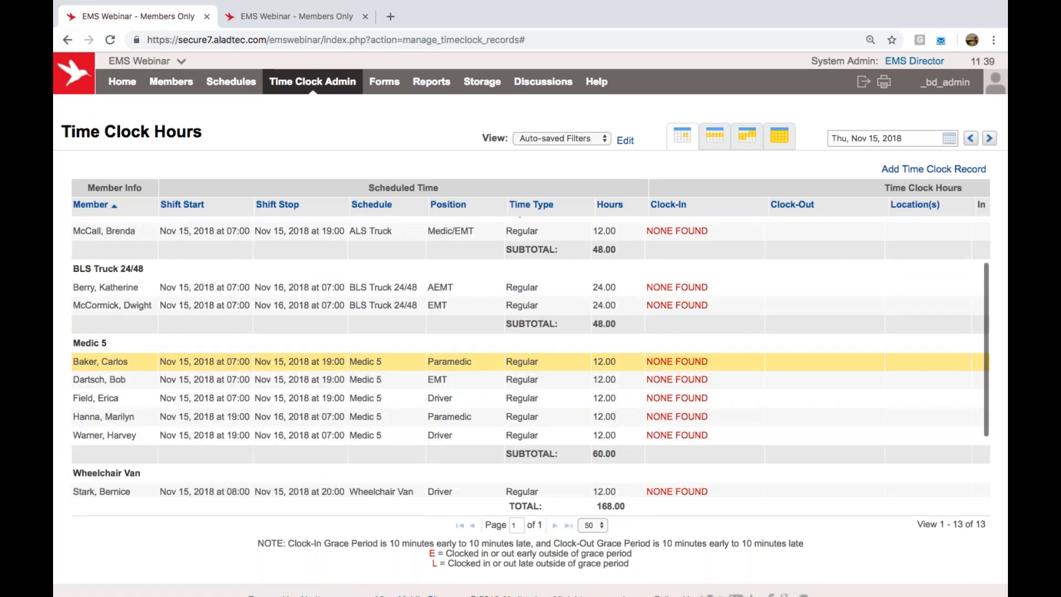
Open the Storage page and highlight the statement of the system's storage space allowance below the folders.
scroll(442, 433, "down", 1)
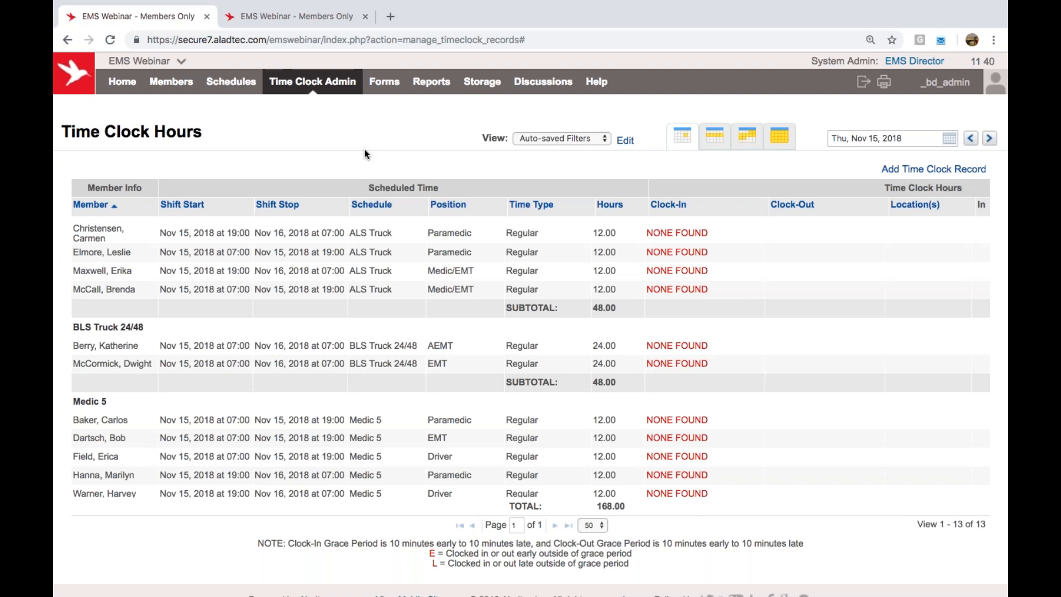
mouse_move(387, 91)
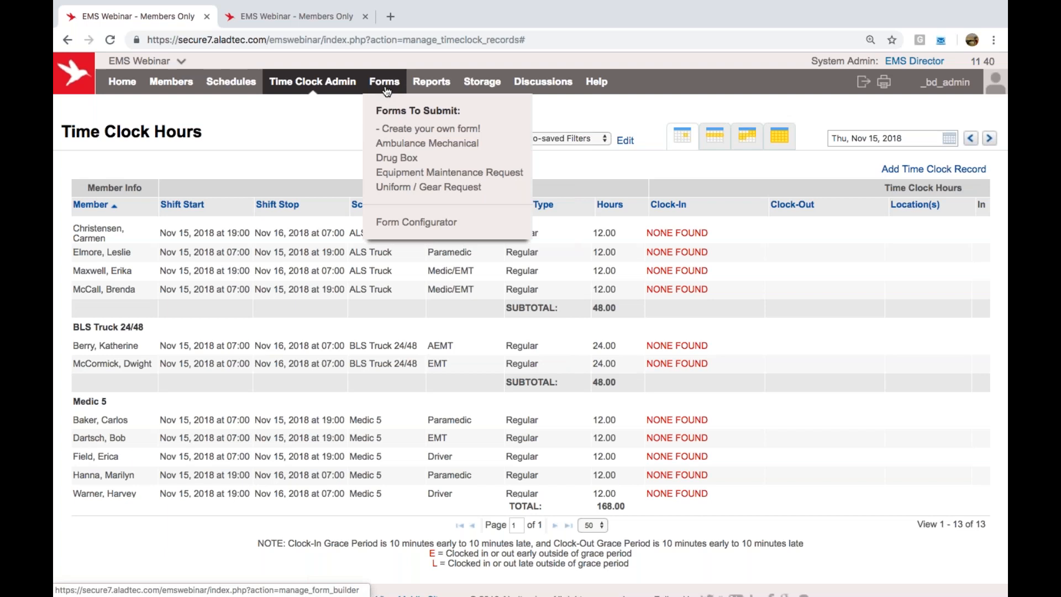
mouse_move(147, 93)
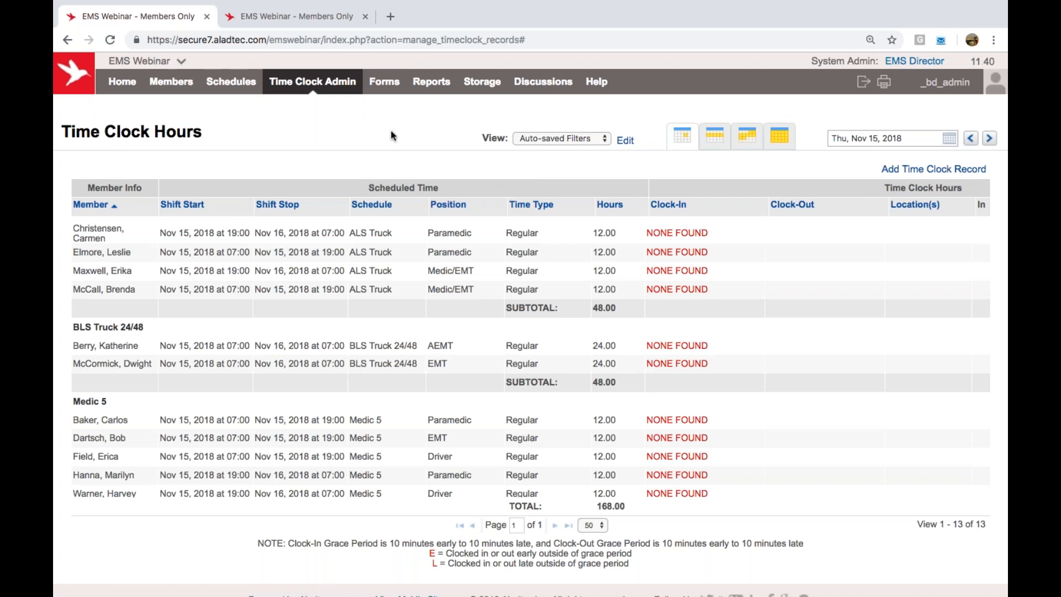
left_click(475, 83)
mouse_move(421, 107)
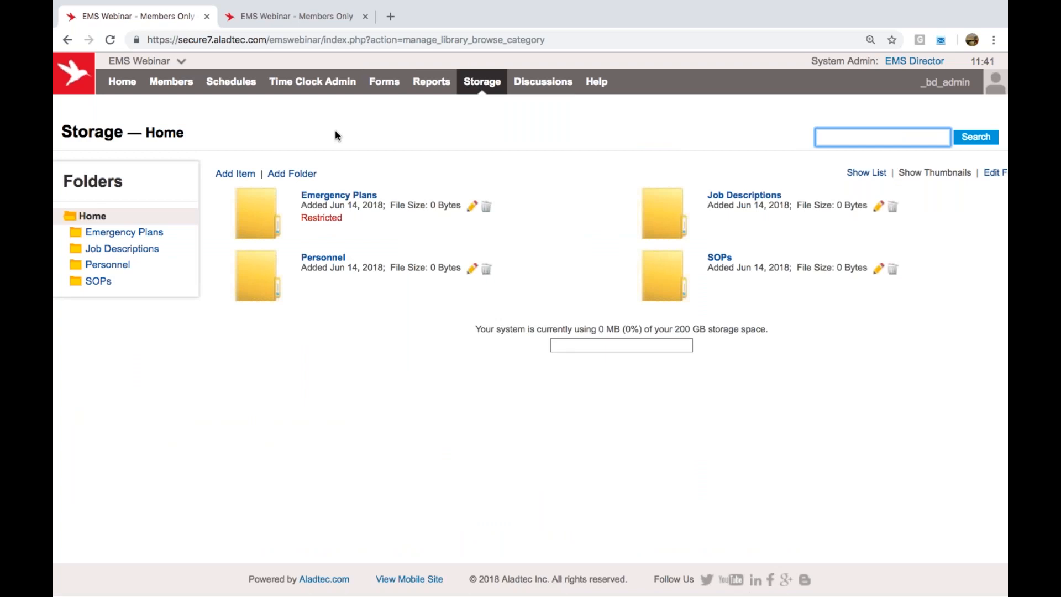
left_click_drag(676, 330, 775, 332)
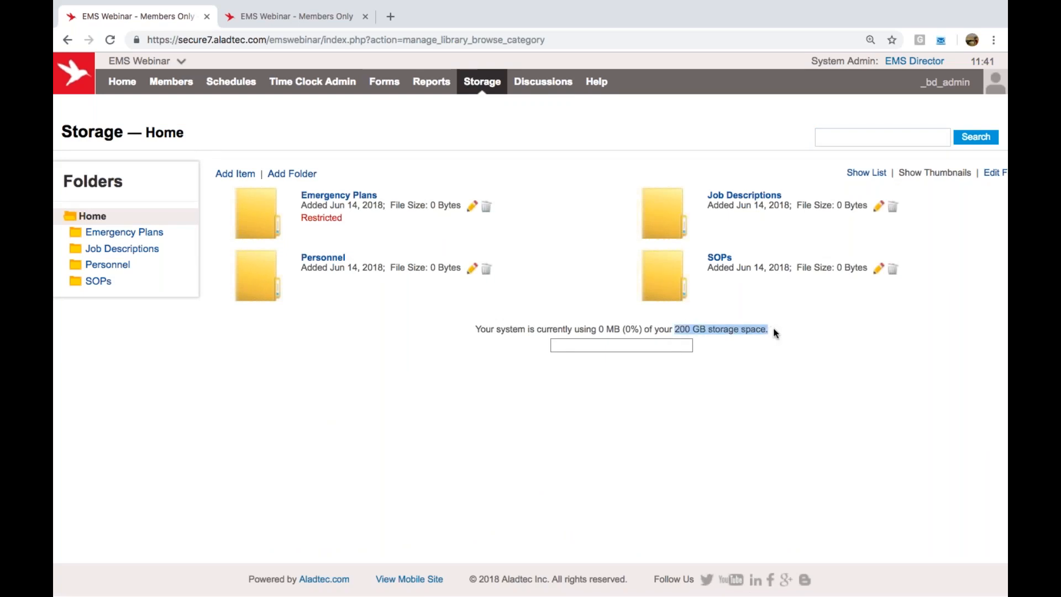
left_click(509, 402)
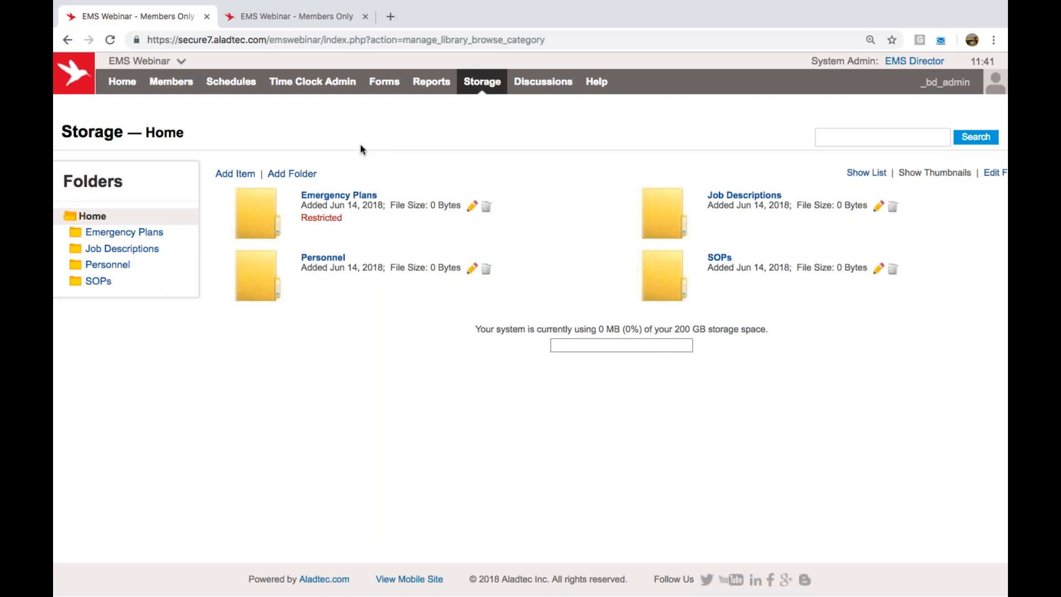
Open the personal monthly schedule and expand the Share My Schedule options.
mouse_move(231, 82)
left_click(237, 126)
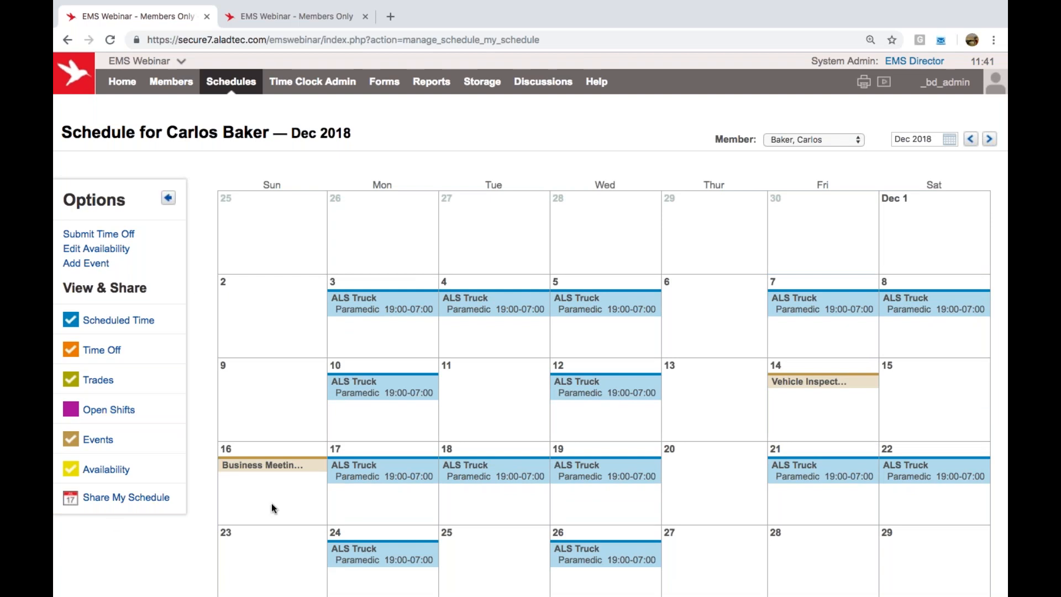
left_click(152, 504)
scroll(284, 403, "down", 5)
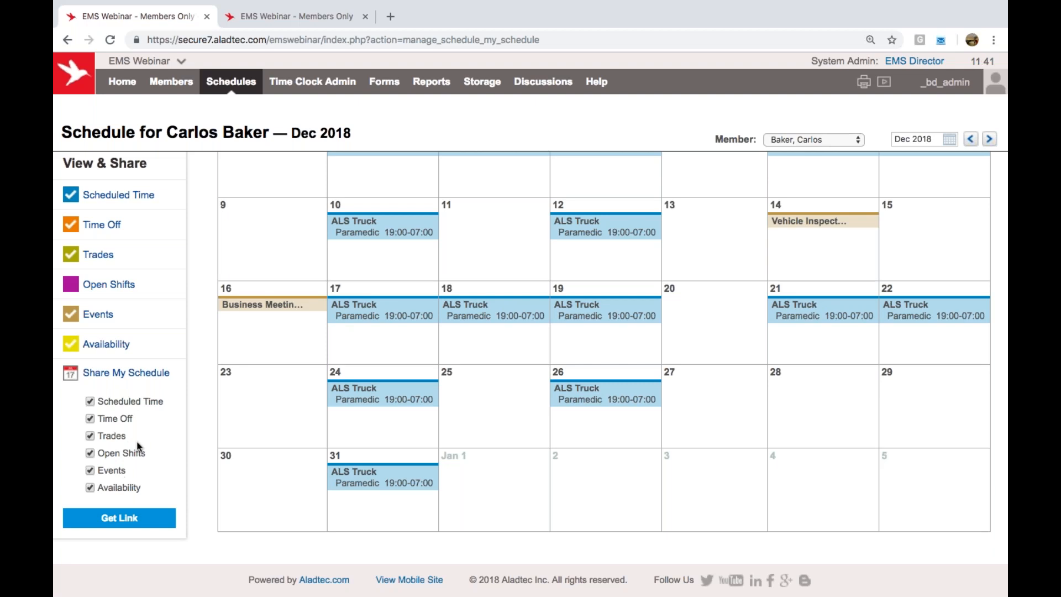
Get the iCal feed link with all schedule item types included, close the subscription instructions and return to the Home page.
left_click(148, 519)
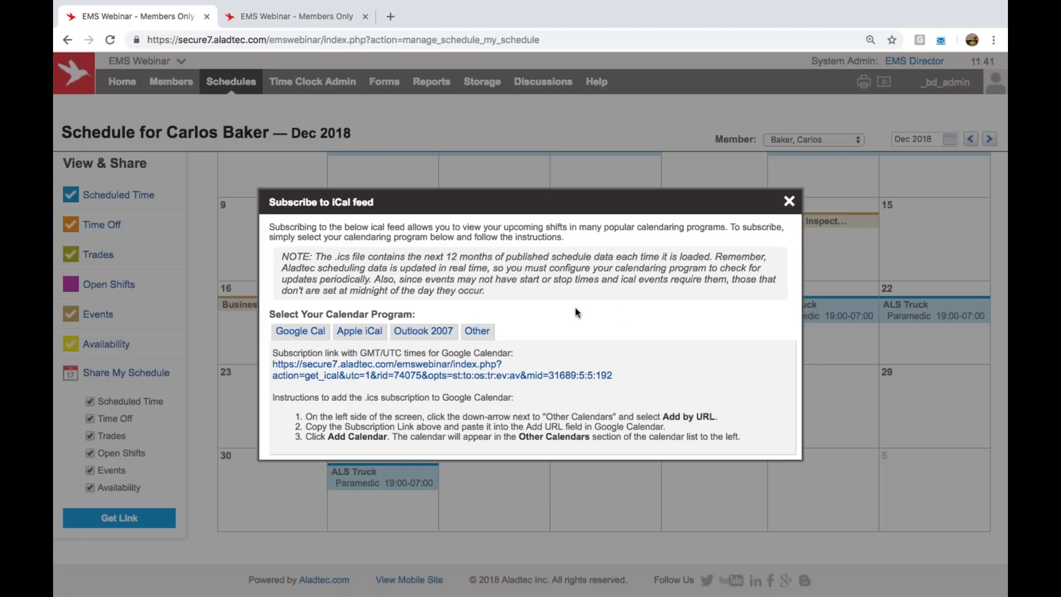
left_click(789, 201)
scroll(796, 221, "up", 3)
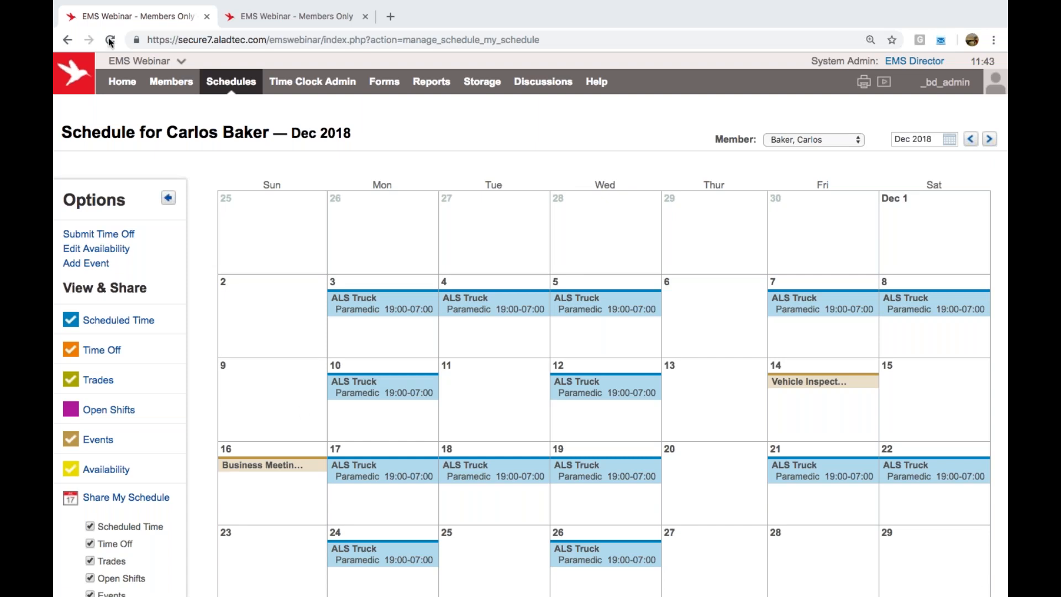
left_click(123, 88)
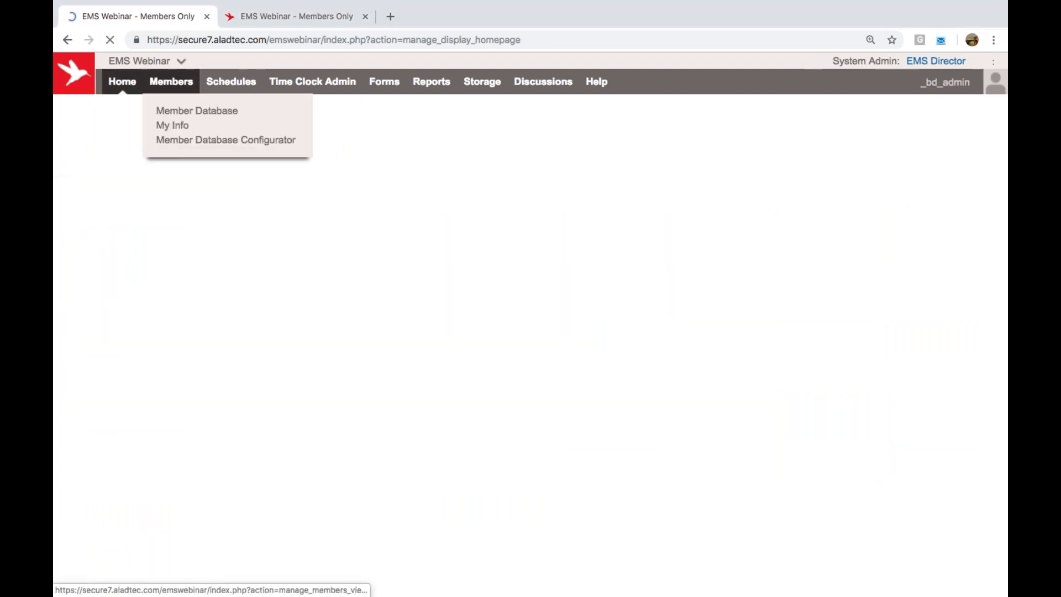